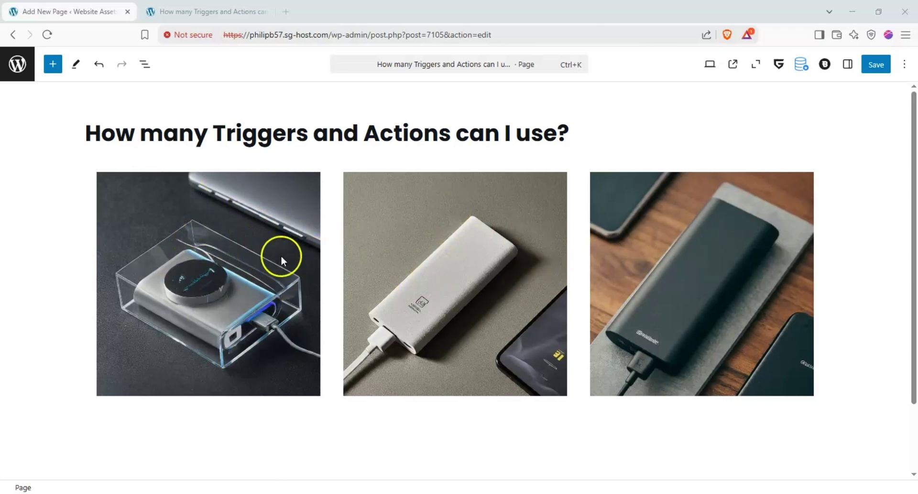
Step: Add an interaction layer to the first image and set its trigger to On Click
{"action": "left_click", "coordinate": [188, 273]}
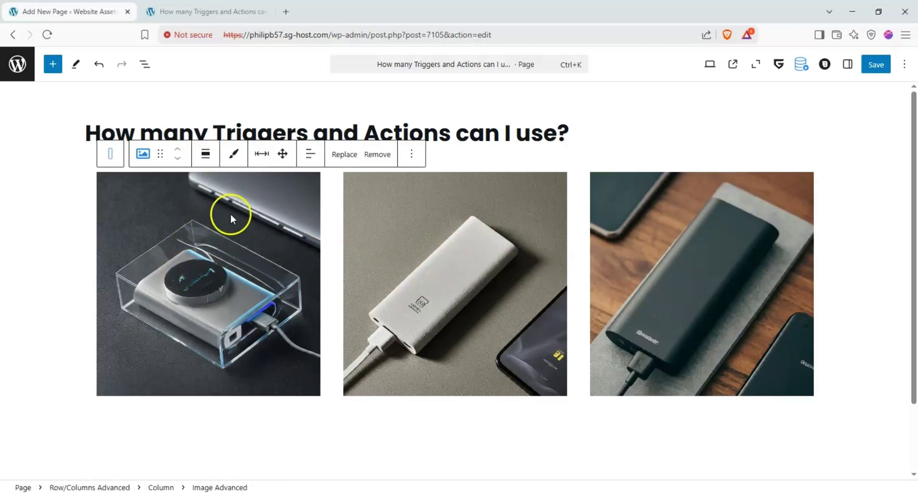
{"action": "left_click", "coordinate": [846, 64]}
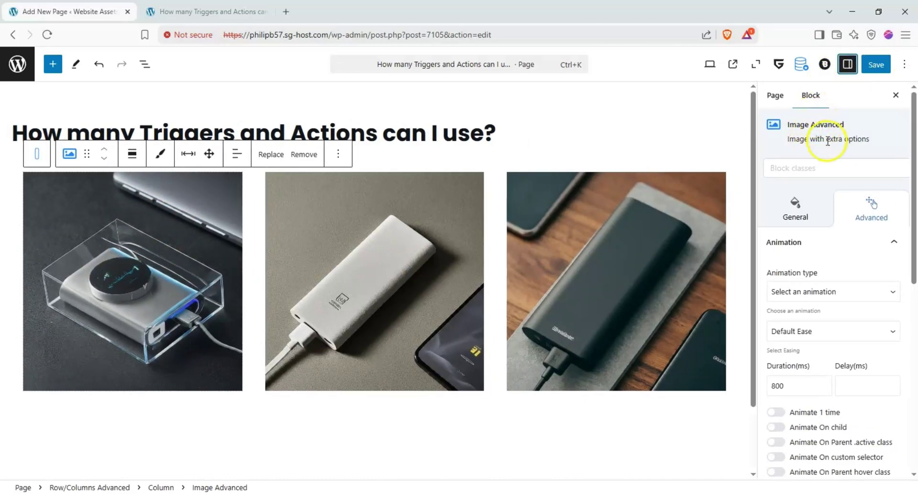
{"action": "left_click", "coordinate": [900, 241]}
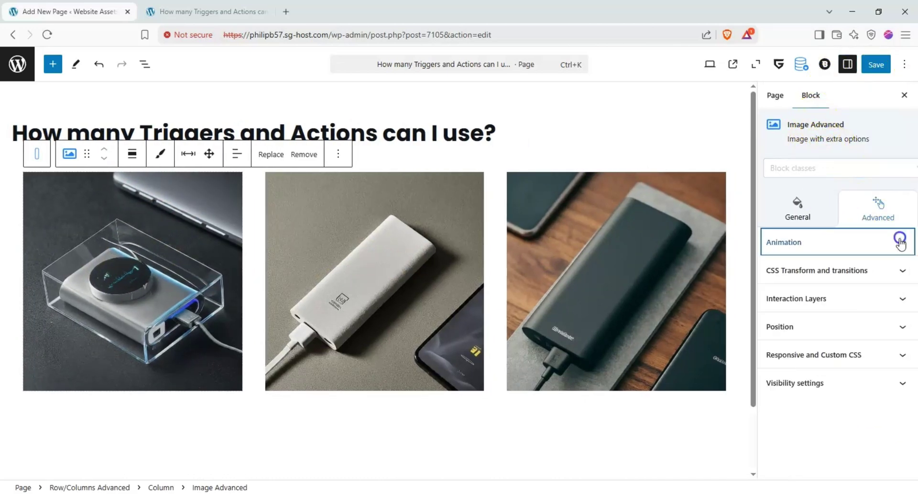
{"action": "left_click", "coordinate": [887, 301]}
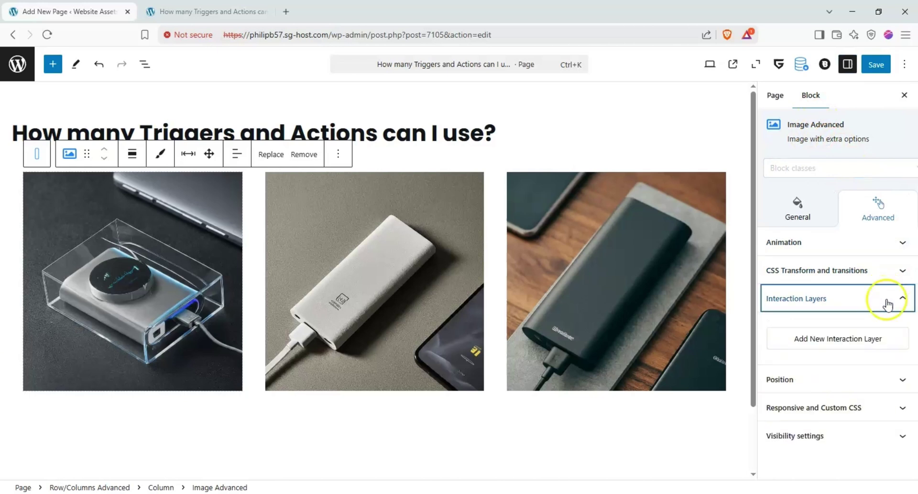
{"action": "left_click", "coordinate": [837, 338]}
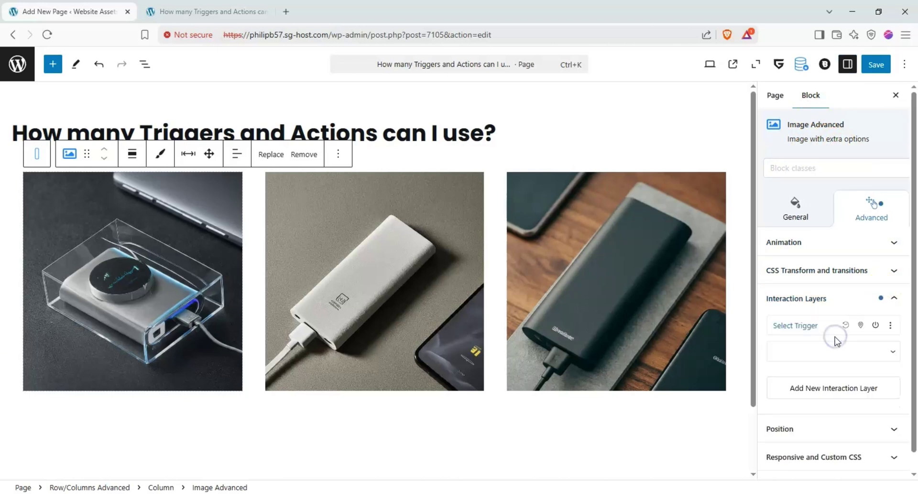
{"action": "scroll", "coordinate": [823, 334], "scroll_direction": "down", "scroll_amount": 1}
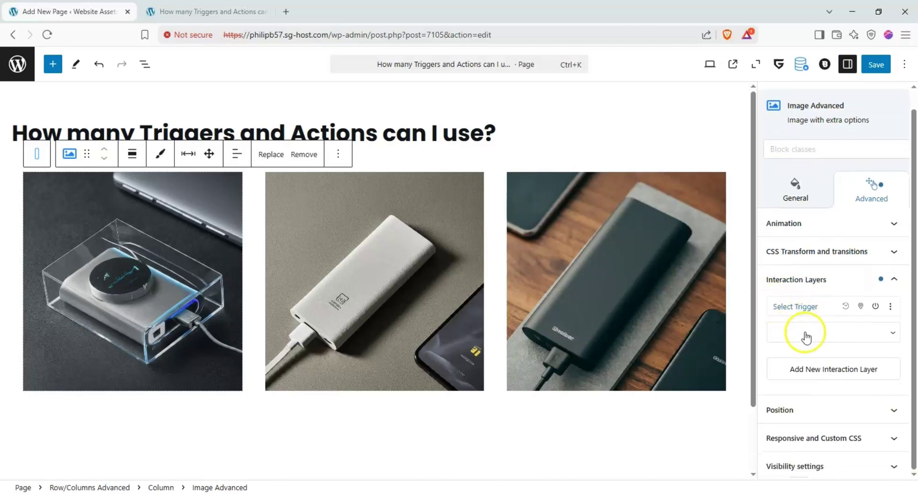
{"action": "left_click", "coordinate": [807, 333]}
{"action": "left_click", "coordinate": [797, 70]}
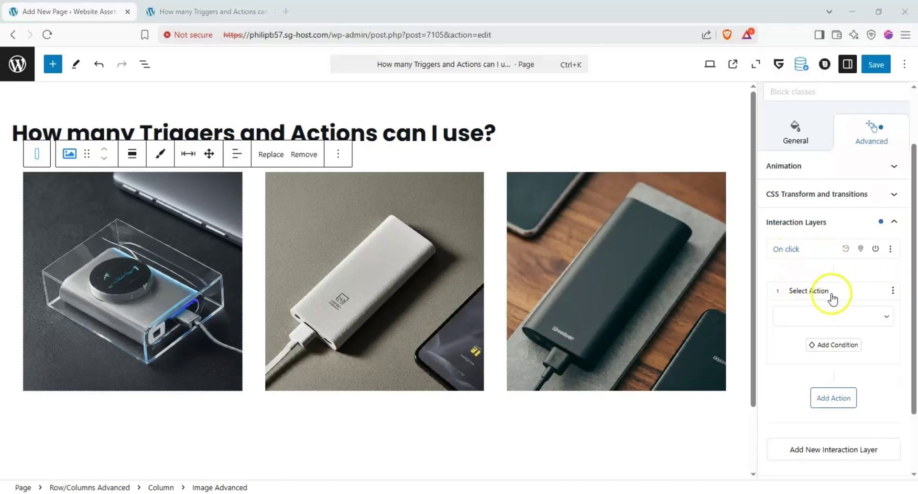
Step: Give the On Click layer an Animation action with the rotate option set to 5
{"action": "left_click", "coordinate": [801, 291]}
{"action": "left_click", "coordinate": [839, 317]}
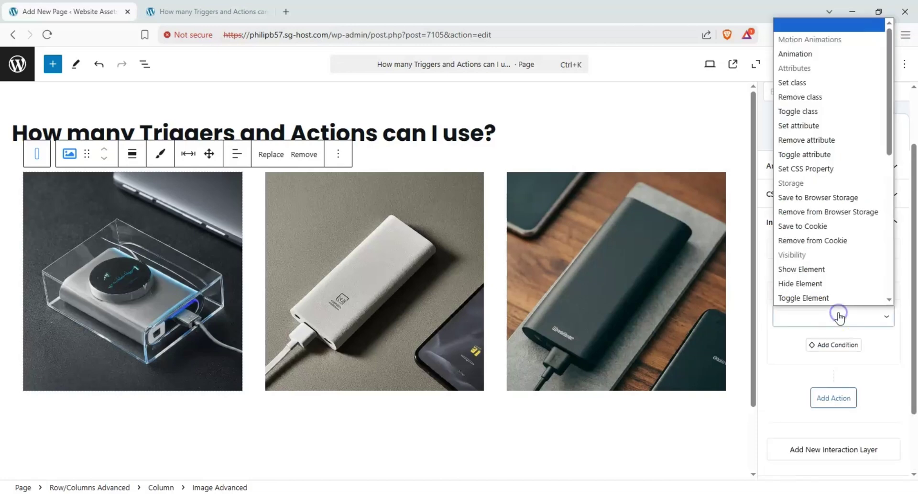
{"action": "left_click", "coordinate": [838, 56]}
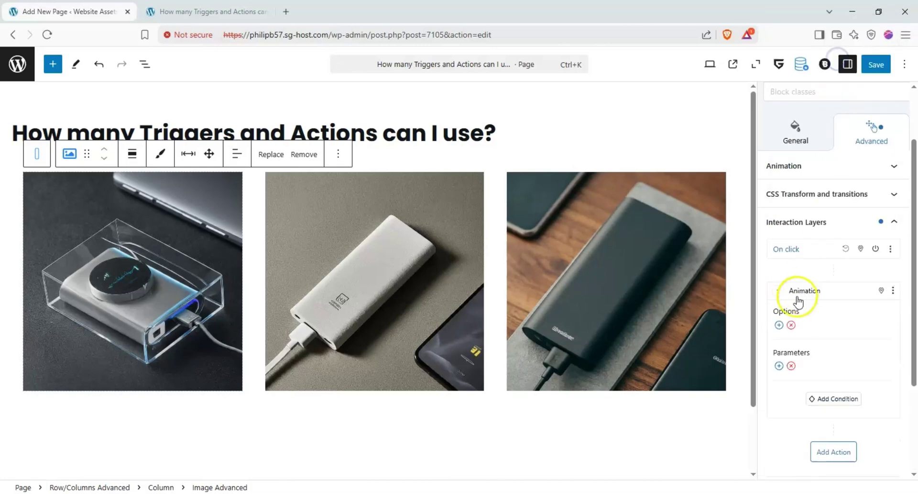
{"action": "left_click", "coordinate": [780, 325]}
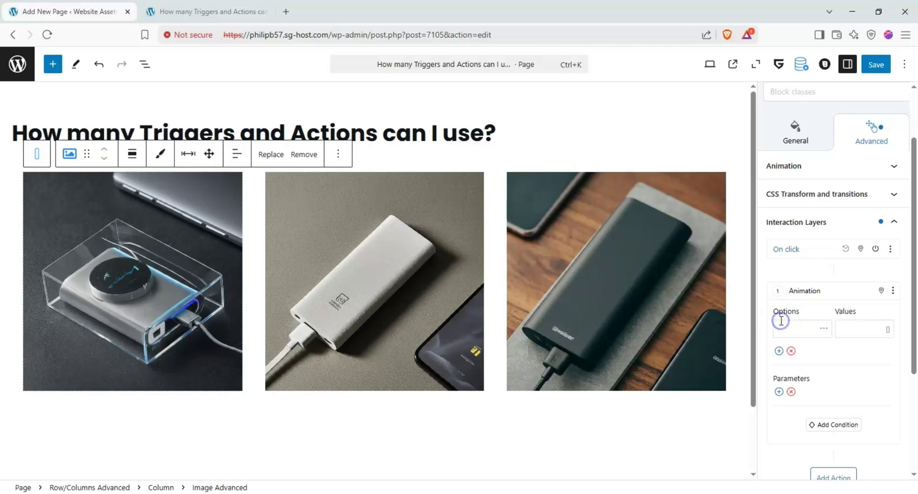
{"action": "left_click", "coordinate": [824, 329]}
{"action": "left_click", "coordinate": [844, 152]}
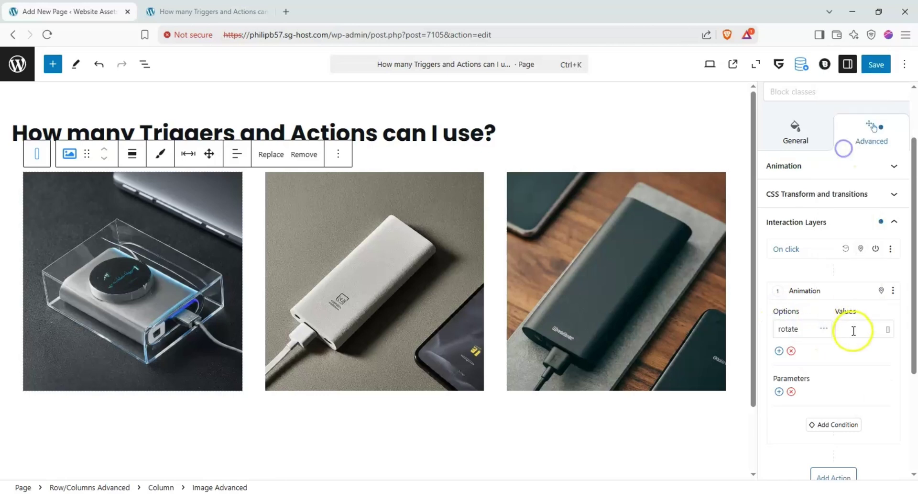
{"action": "left_click", "coordinate": [853, 330]}
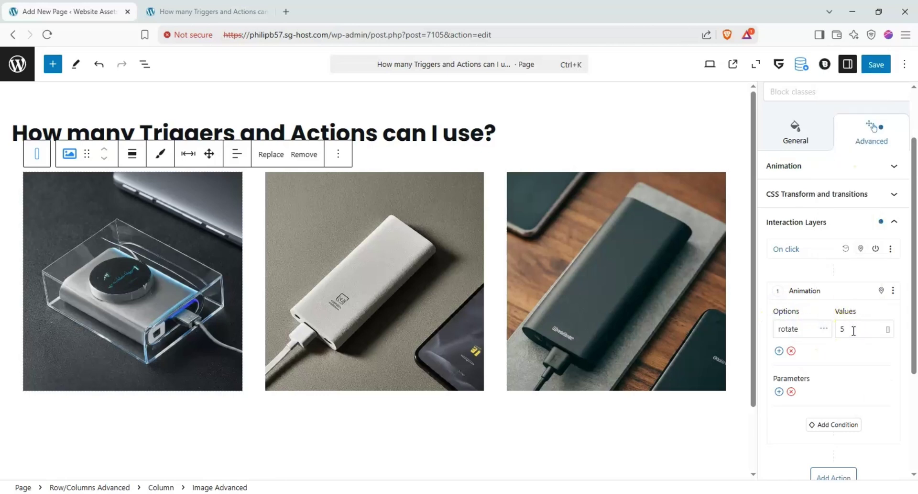
Step: Add a second interaction layer to the first image with the On Mouse Leave trigger
{"action": "scroll", "coordinate": [845, 383], "scroll_direction": "down", "scroll_amount": 1}
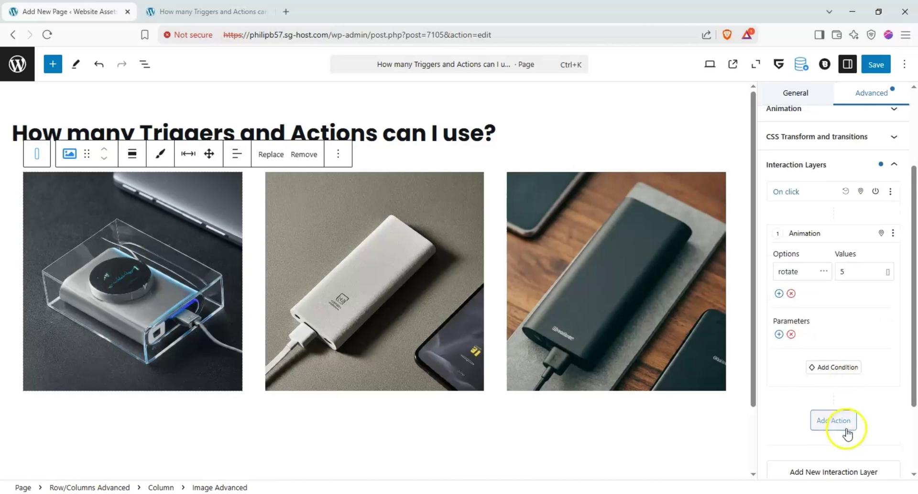
{"action": "left_click", "coordinate": [837, 467]}
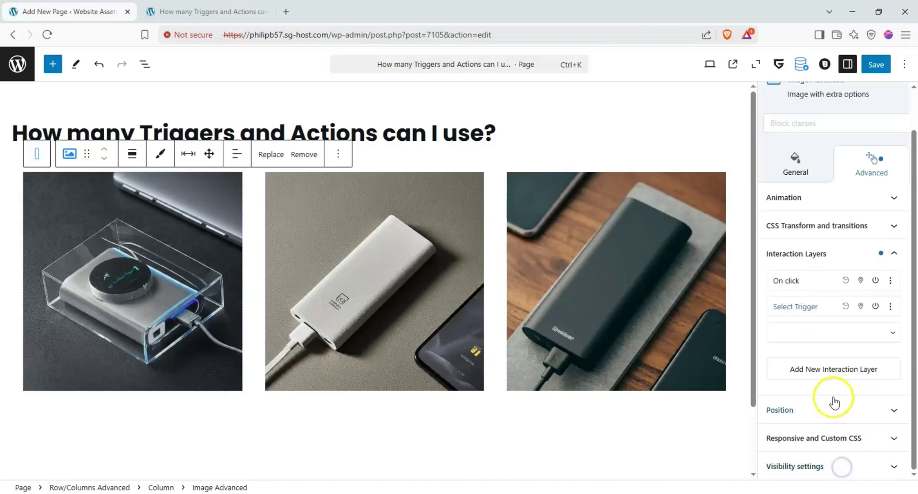
{"action": "left_click", "coordinate": [812, 334]}
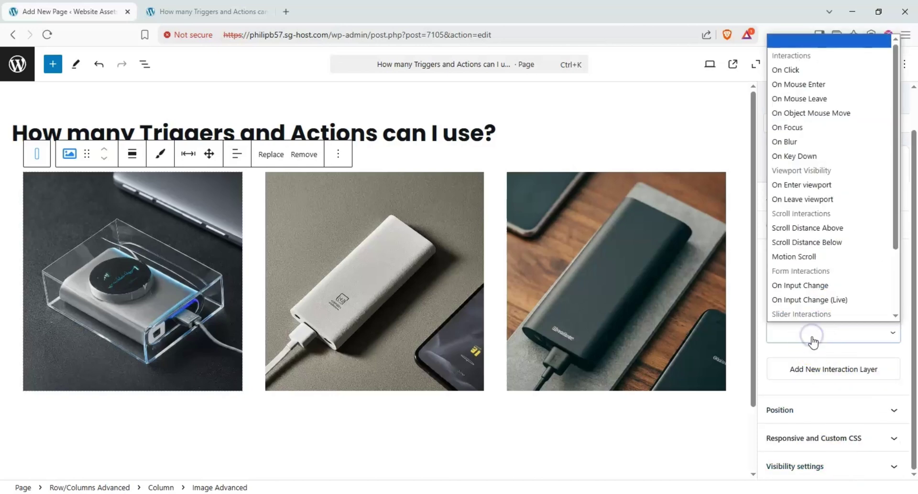
{"action": "left_click", "coordinate": [805, 96]}
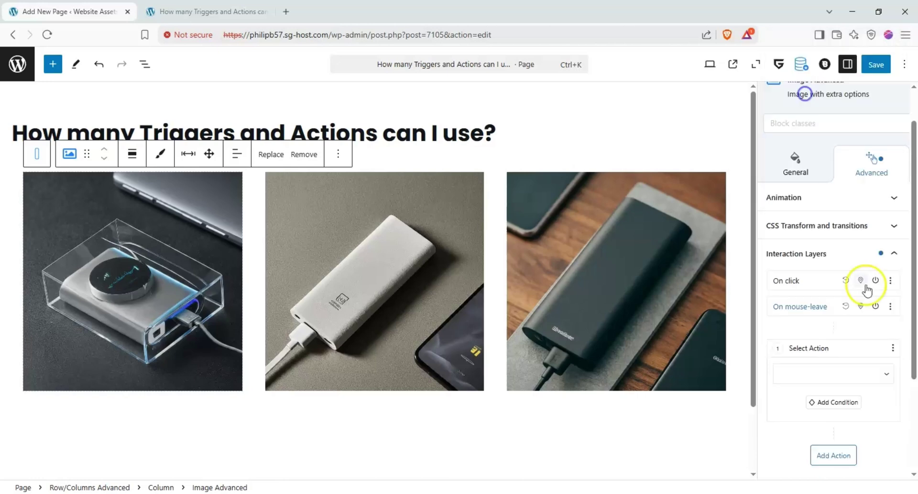
Step: Give the On Mouse Leave layer an Animation action with the scale option set to 1
{"action": "left_click", "coordinate": [845, 377]}
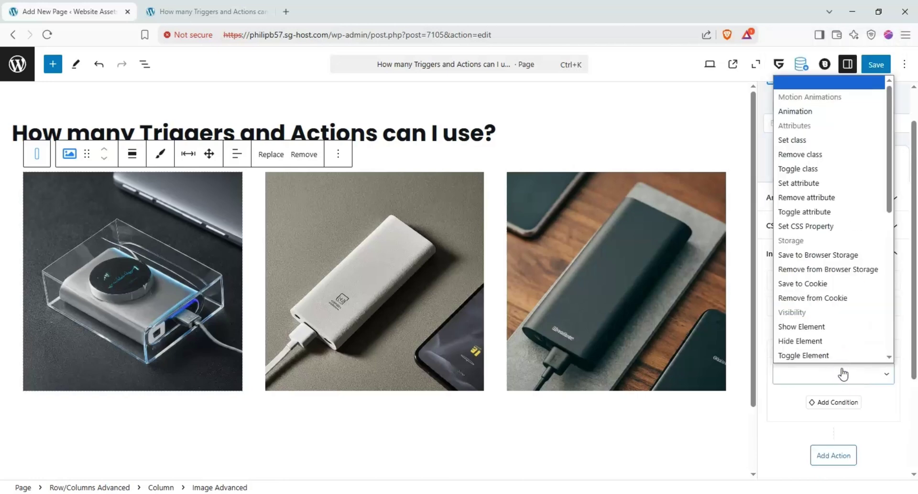
{"action": "left_click", "coordinate": [795, 111]}
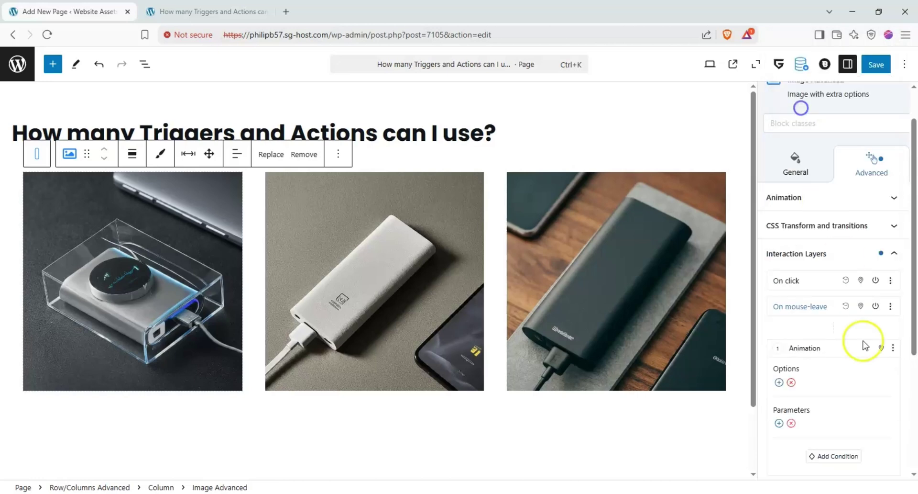
{"action": "left_click", "coordinate": [779, 383]}
{"action": "left_click", "coordinate": [823, 386]}
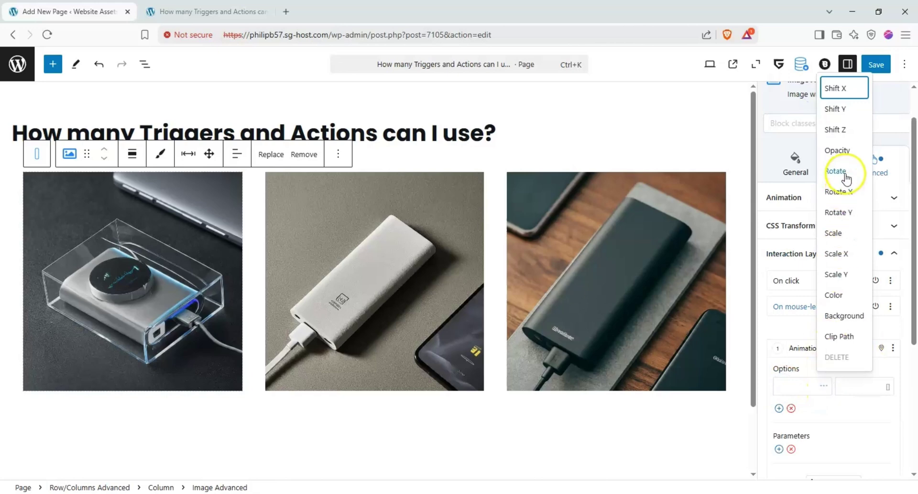
{"action": "left_click", "coordinate": [843, 232]}
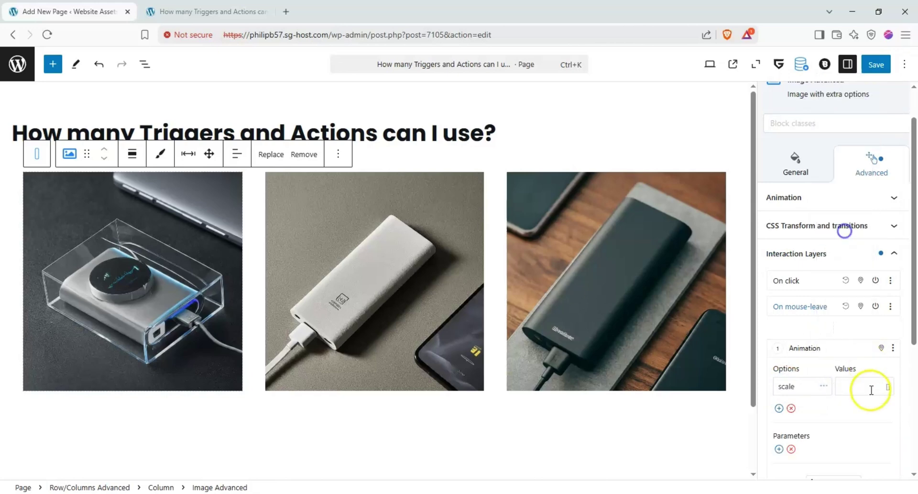
{"action": "left_click", "coordinate": [870, 391]}
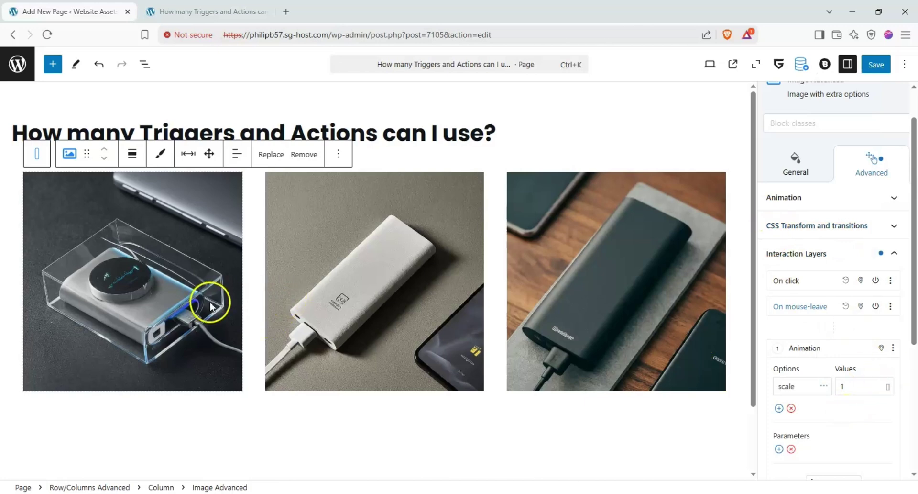
Step: Add a third interaction layer to the first image with the On Exit Intent trigger
{"action": "scroll", "coordinate": [876, 378], "scroll_direction": "down", "scroll_amount": 2}
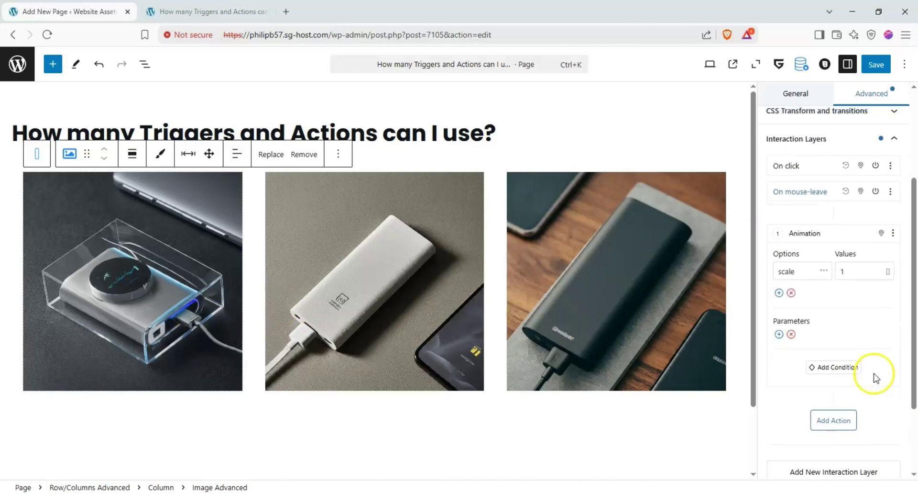
{"action": "left_click", "coordinate": [824, 471]}
{"action": "left_click", "coordinate": [815, 335]}
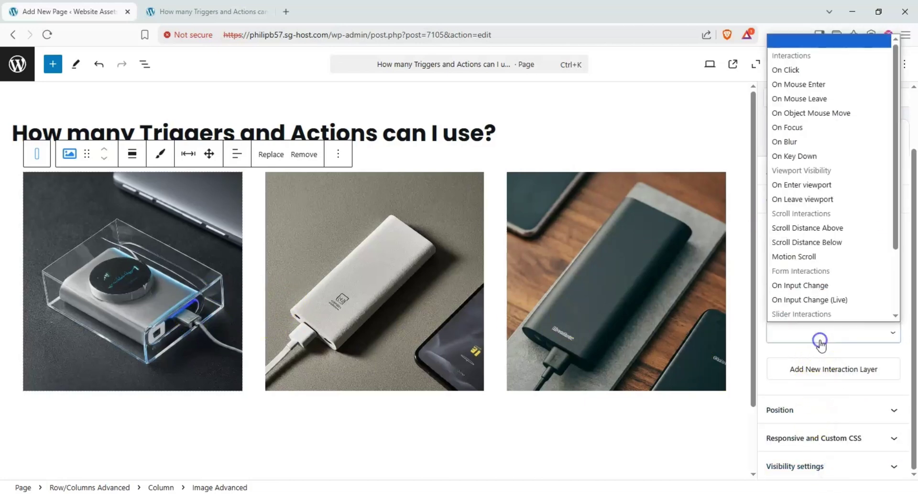
{"action": "scroll", "coordinate": [833, 295], "scroll_direction": "down", "scroll_amount": 1}
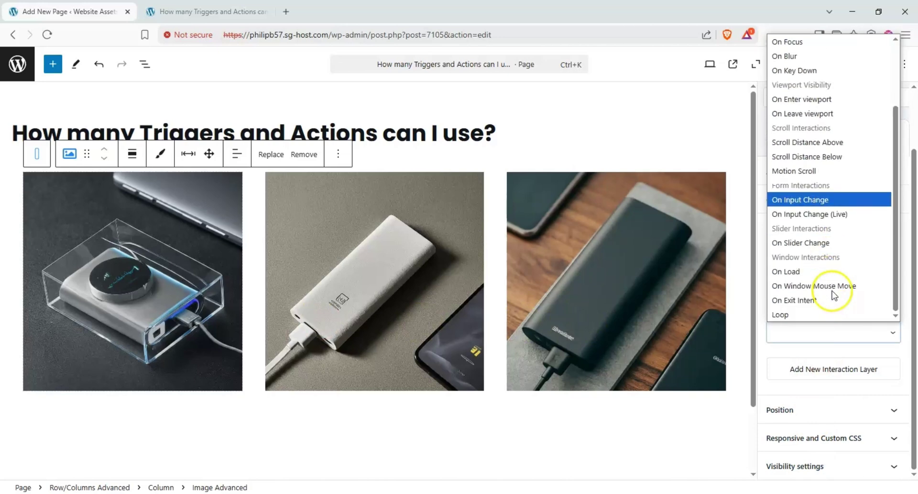
{"action": "left_click", "coordinate": [798, 297]}
Step: Give the exit-intent layer a Lightbox Opening action with the image's .jpg URL as custom link, and save the page
{"action": "left_click", "coordinate": [825, 386]}
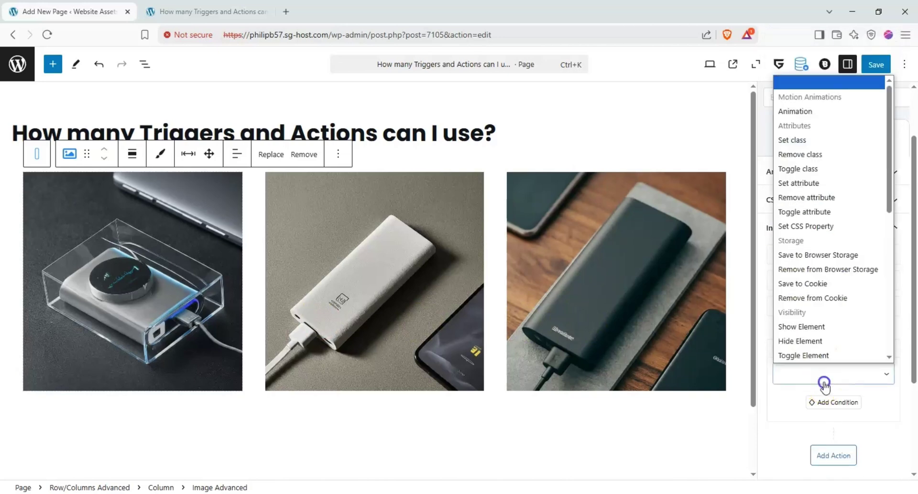
{"action": "scroll", "coordinate": [816, 340], "scroll_direction": "down", "scroll_amount": 5}
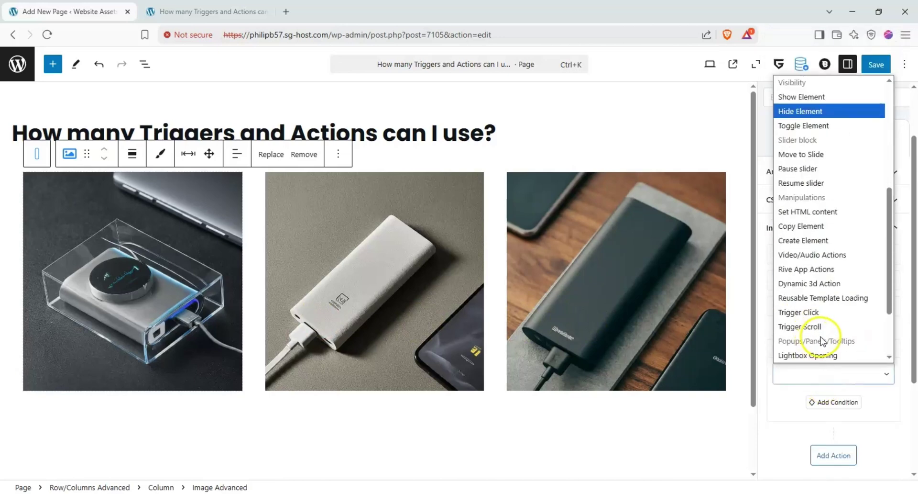
{"action": "left_click", "coordinate": [818, 355]}
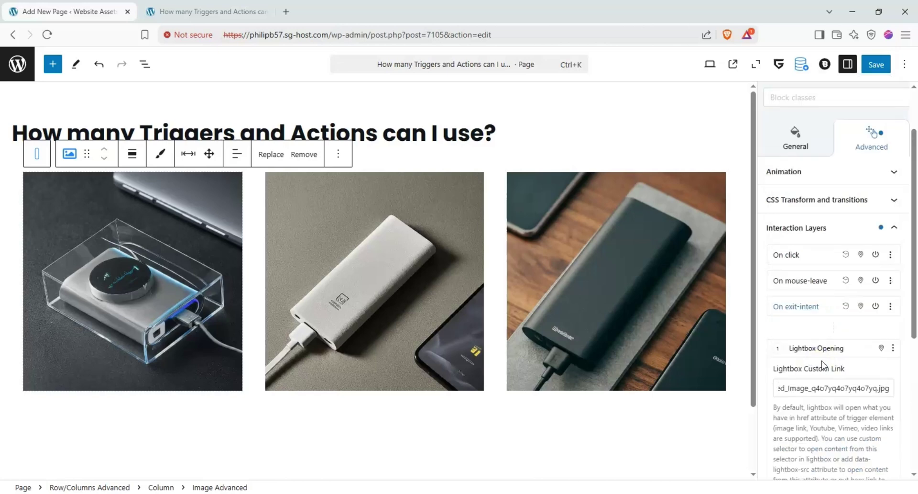
{"action": "scroll", "coordinate": [844, 347], "scroll_direction": "down", "scroll_amount": 1}
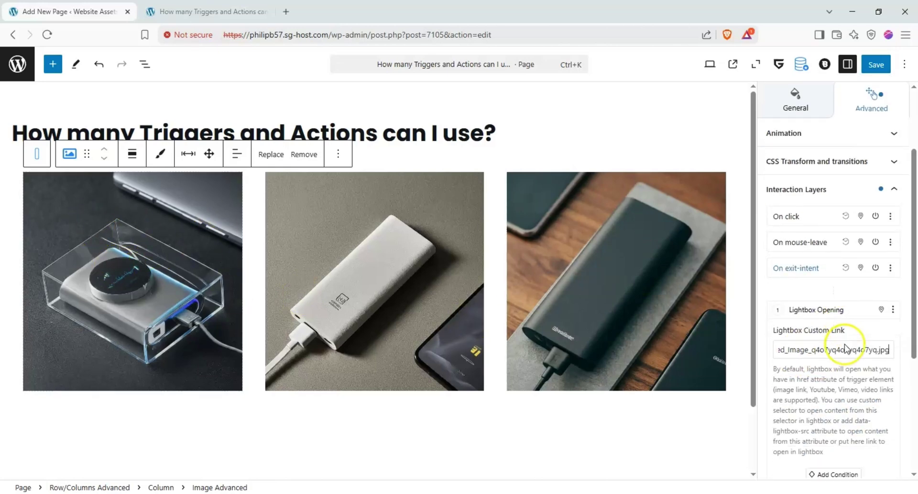
{"action": "left_click", "coordinate": [883, 64]}
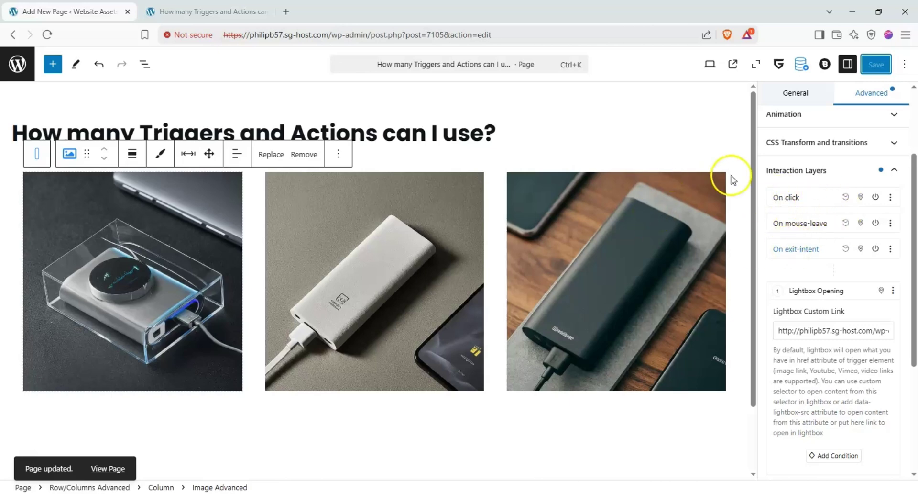
Step: View the published page to test the first image's click, mouse-leave and exit-intent interactions, and return to the page editor
{"action": "left_click", "coordinate": [733, 65]}
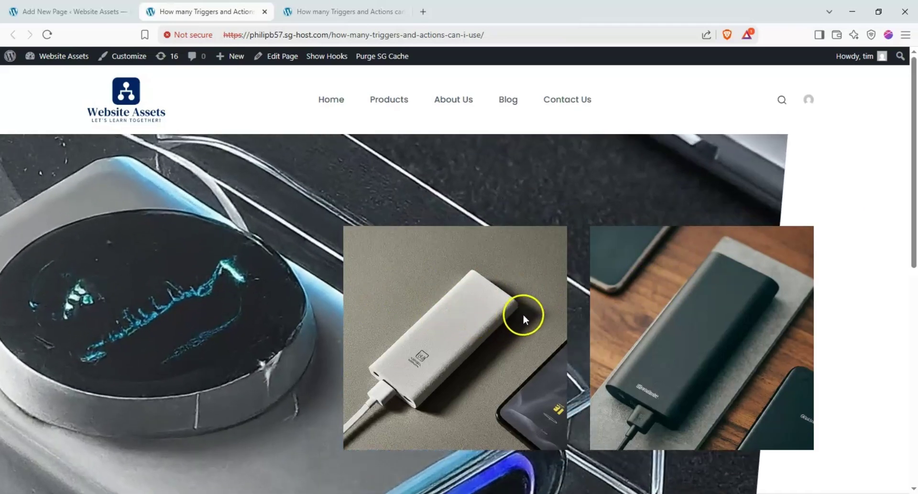
{"action": "left_click", "coordinate": [407, 228]}
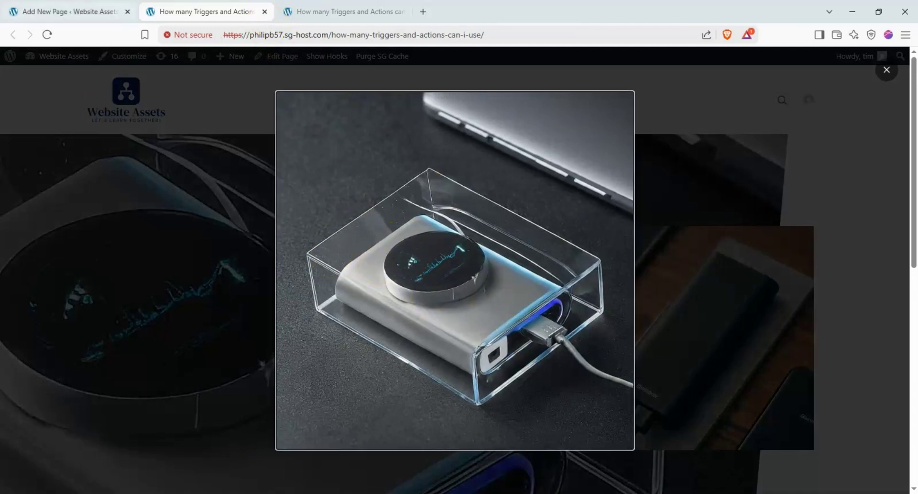
{"action": "left_click", "coordinate": [71, 12]}
{"action": "left_click", "coordinate": [820, 225]}
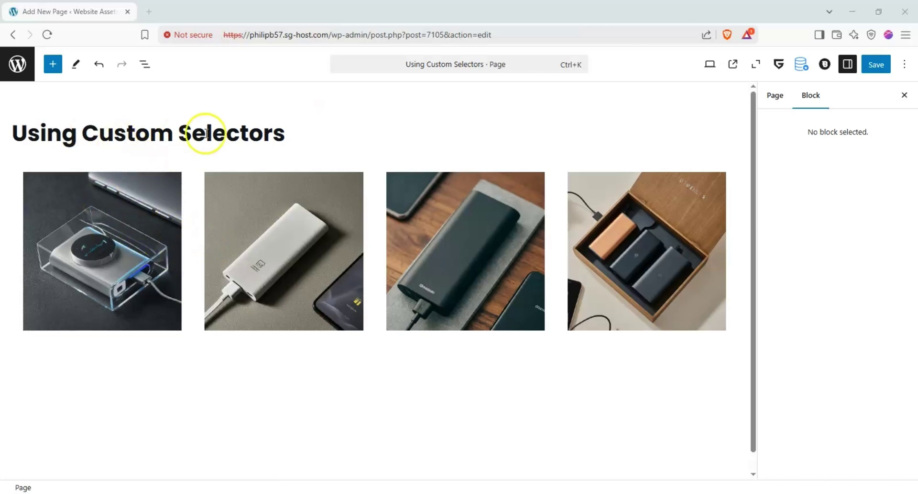
Step: Add an interaction layer with the On Click trigger to the first image
{"action": "left_click", "coordinate": [140, 211]}
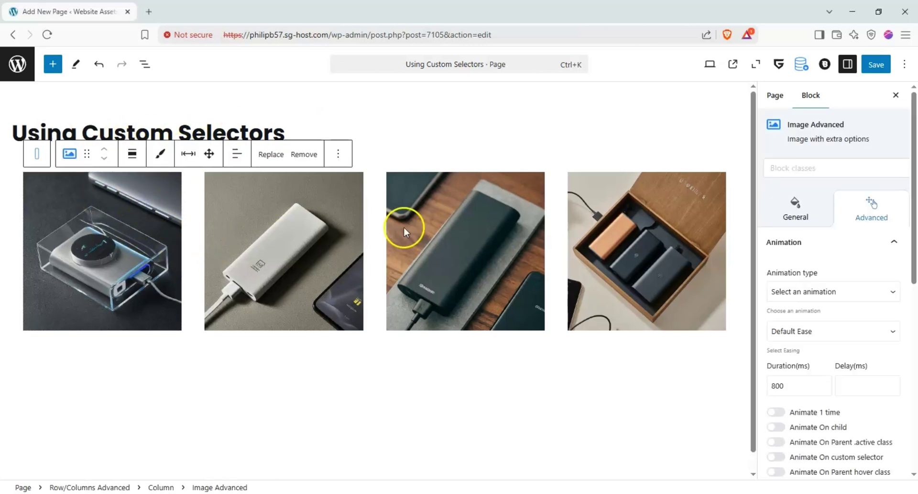
{"action": "left_click", "coordinate": [892, 242]}
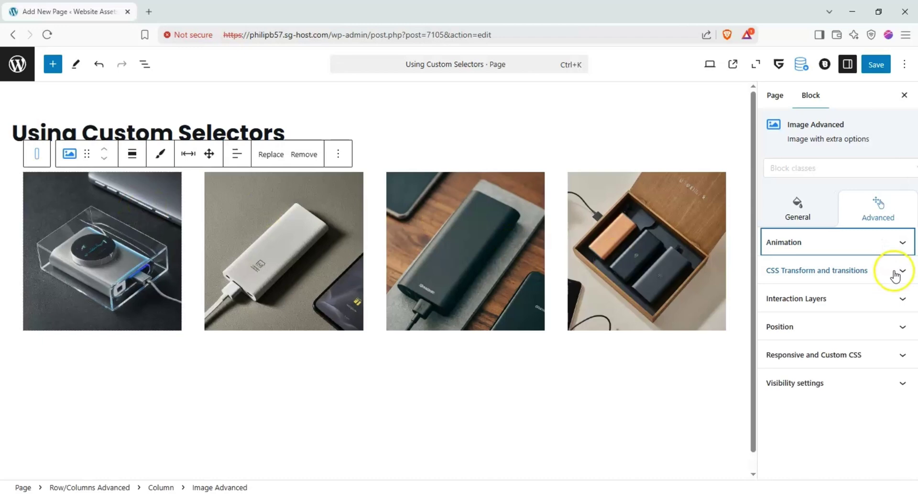
{"action": "left_click", "coordinate": [897, 296]}
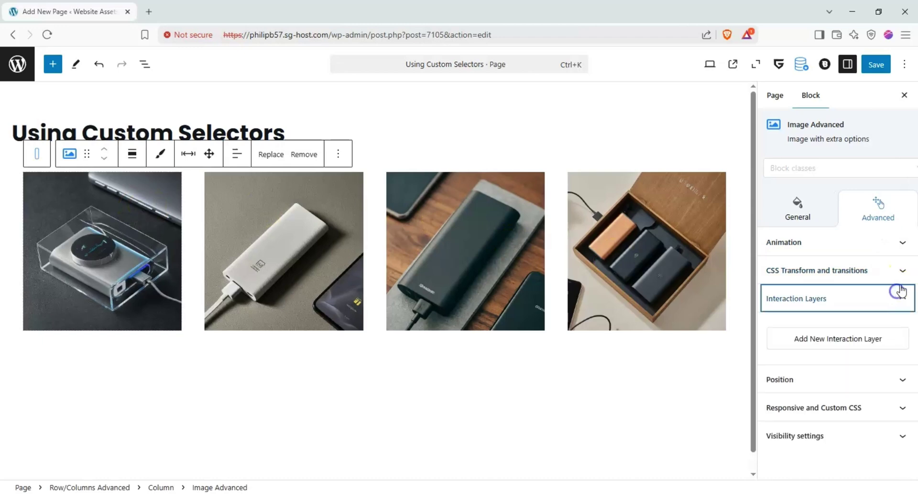
{"action": "left_click", "coordinate": [877, 343]}
{"action": "left_click", "coordinate": [845, 360]}
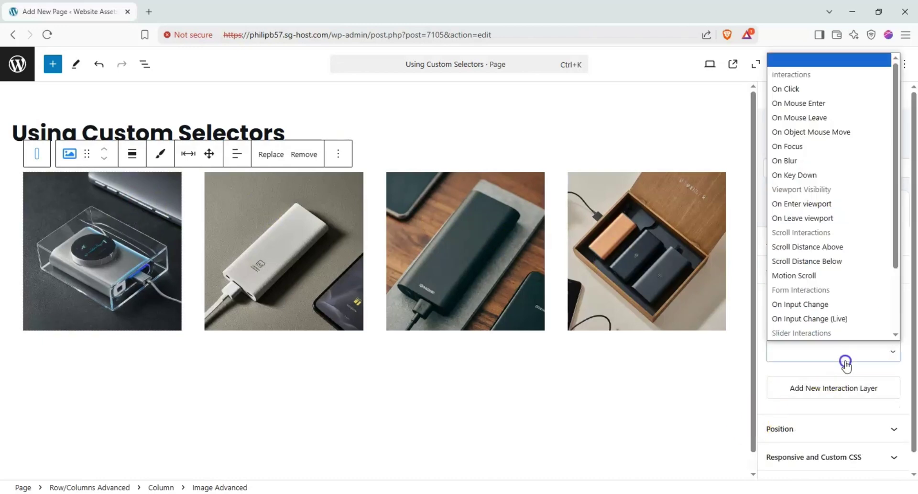
{"action": "left_click", "coordinate": [852, 91]}
Step: Give the On Click layer an Animation action with the rotate option set to 5, and save the page
{"action": "left_click", "coordinate": [830, 391]}
{"action": "left_click", "coordinate": [798, 127]}
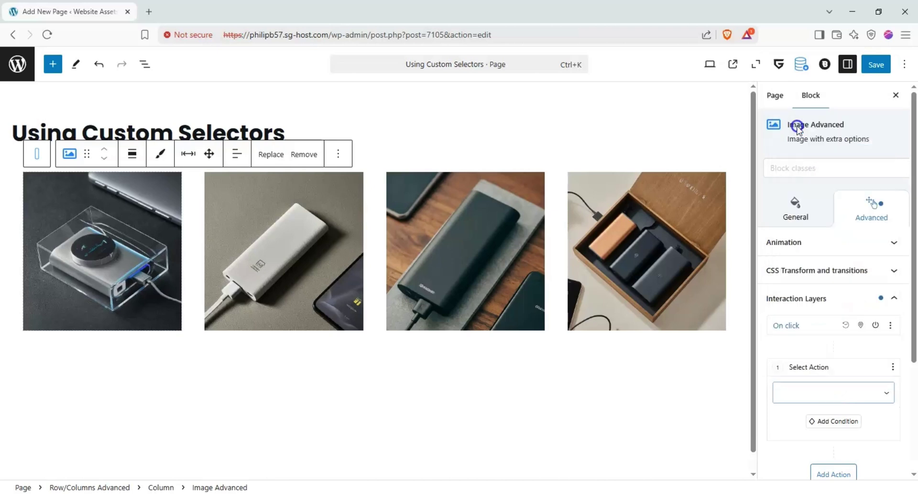
{"action": "scroll", "coordinate": [812, 295], "scroll_direction": "down", "scroll_amount": 3}
{"action": "left_click", "coordinate": [780, 287]}
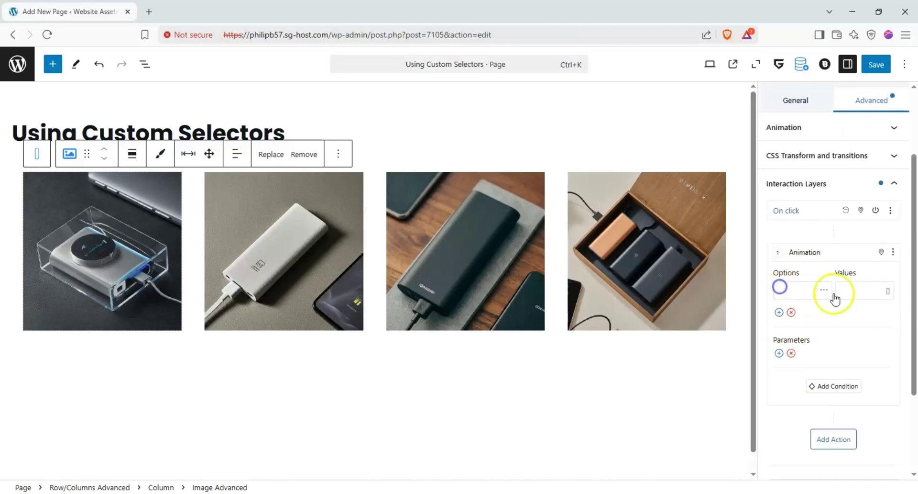
{"action": "left_click", "coordinate": [822, 291]}
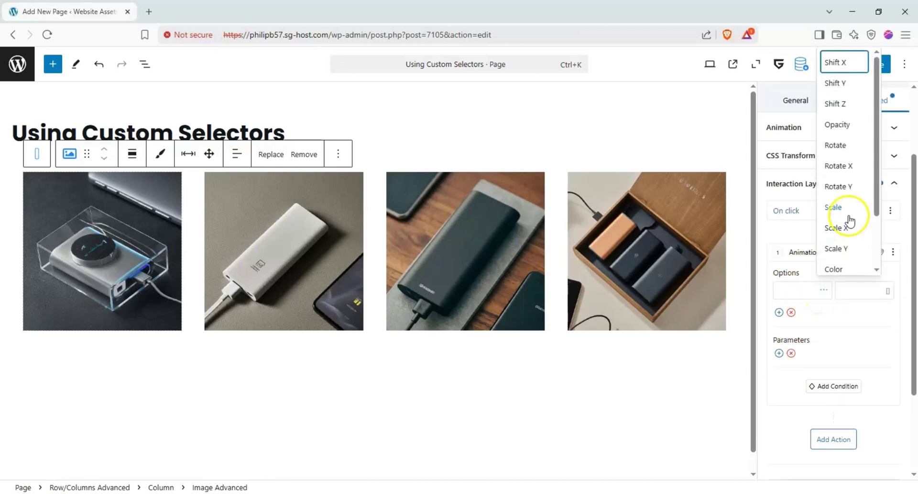
{"action": "left_click", "coordinate": [847, 145]}
{"action": "left_click", "coordinate": [858, 291]}
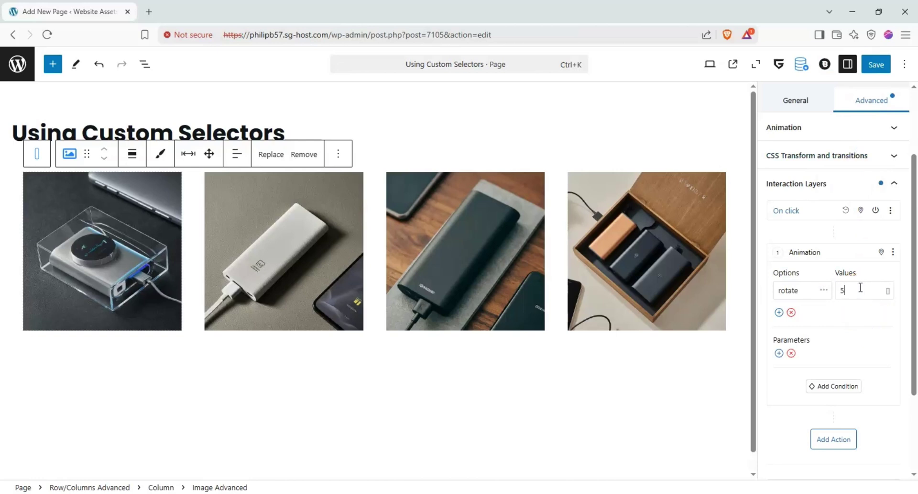
{"action": "type", "text": "5"}
{"action": "left_click", "coordinate": [876, 64]}
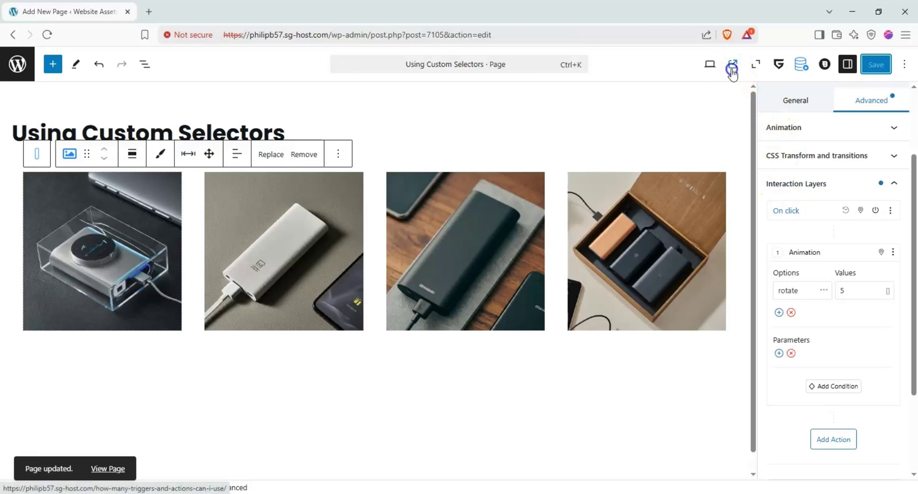
Step: View the published page to test the first image's click rotation, and return to the page editor
{"action": "left_click", "coordinate": [732, 69]}
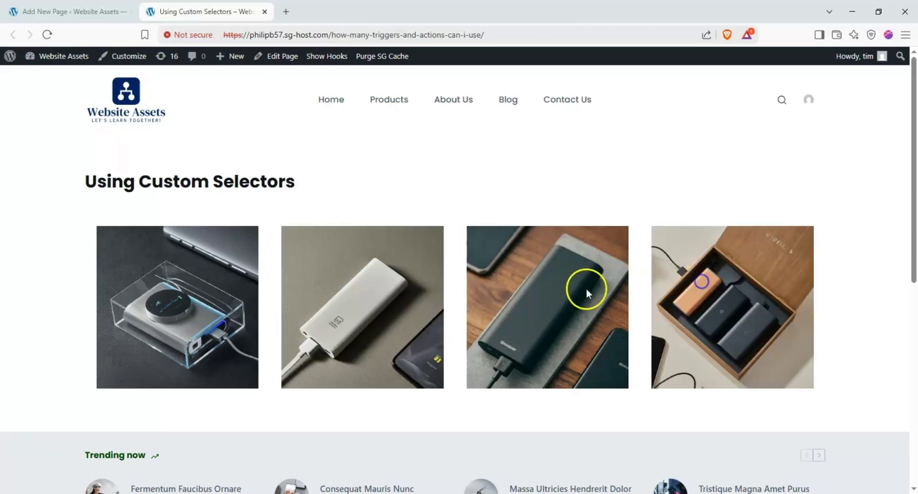
{"action": "left_click", "coordinate": [194, 262]}
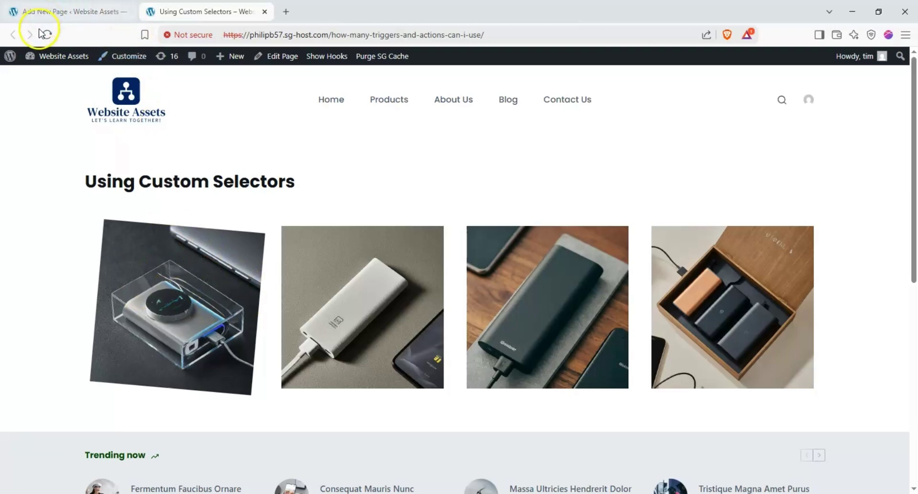
{"action": "left_click", "coordinate": [54, 9]}
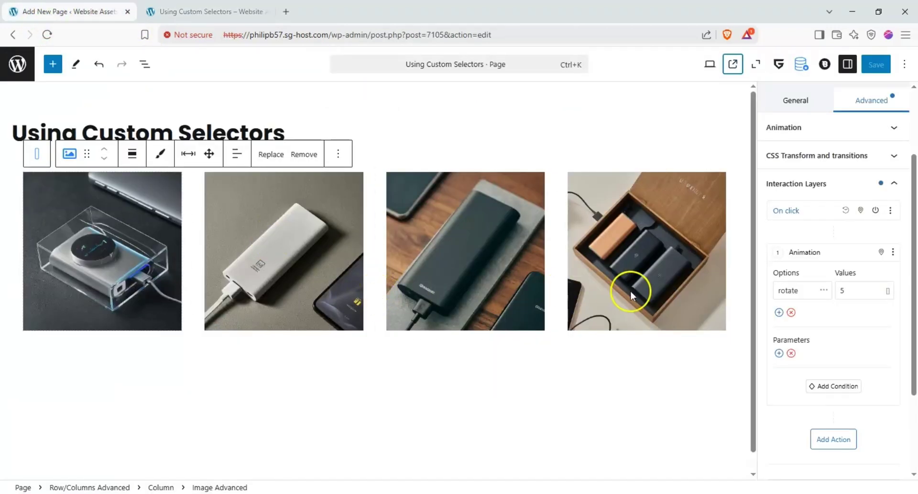
Step: Set the Animation action's custom selector to the third column's image, #gspb_image-id-gsbp-32a52f5, using the CSS Selector Builder
{"action": "left_click", "coordinate": [883, 254]}
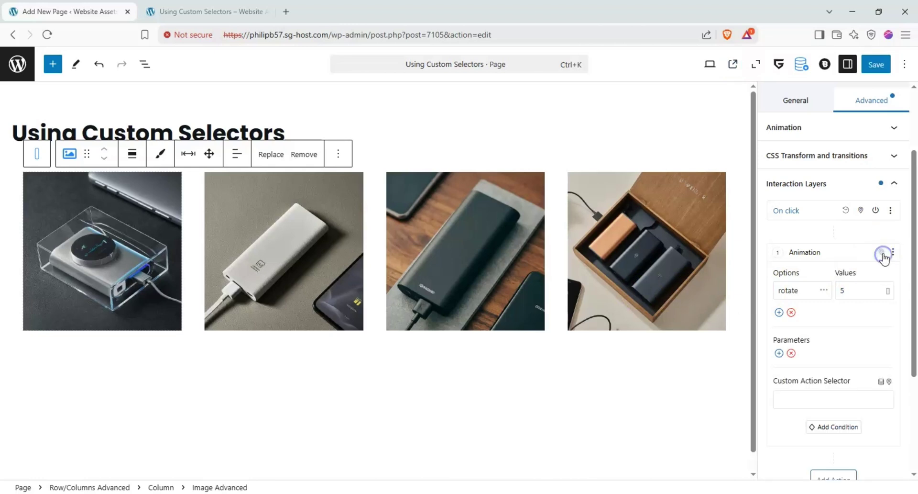
{"action": "left_click", "coordinate": [889, 384]}
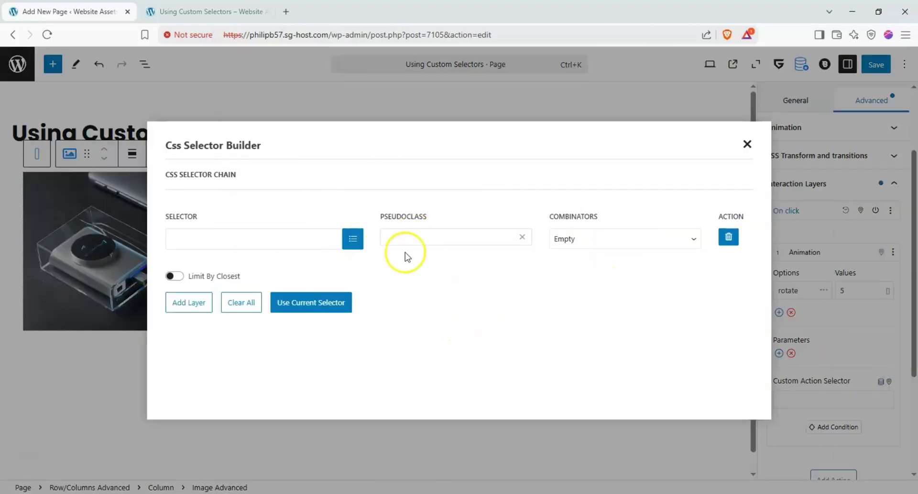
{"action": "left_click", "coordinate": [353, 239]}
{"action": "left_click", "coordinate": [338, 236]}
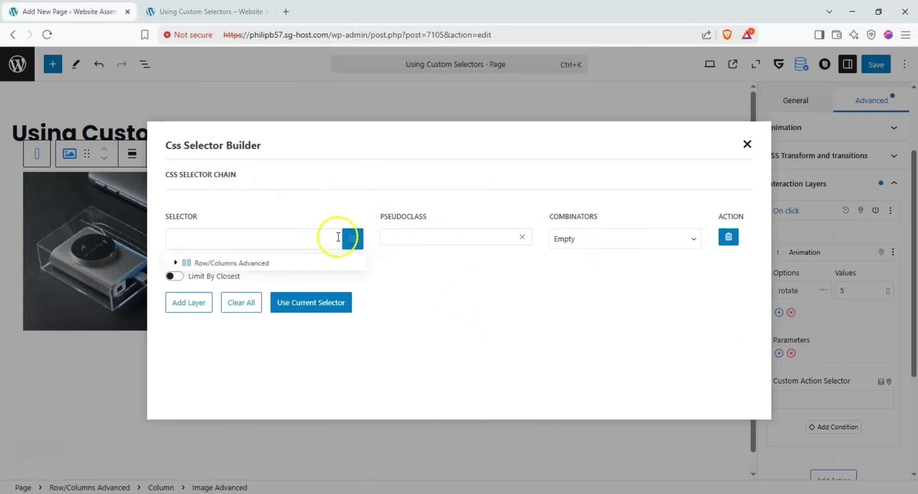
{"action": "left_click", "coordinate": [176, 262]}
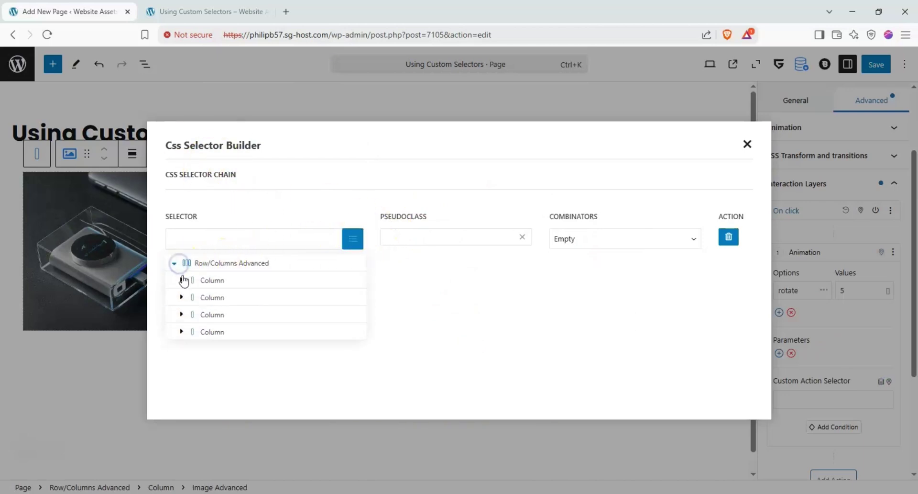
{"action": "left_click", "coordinate": [182, 315]}
{"action": "left_click", "coordinate": [200, 332]}
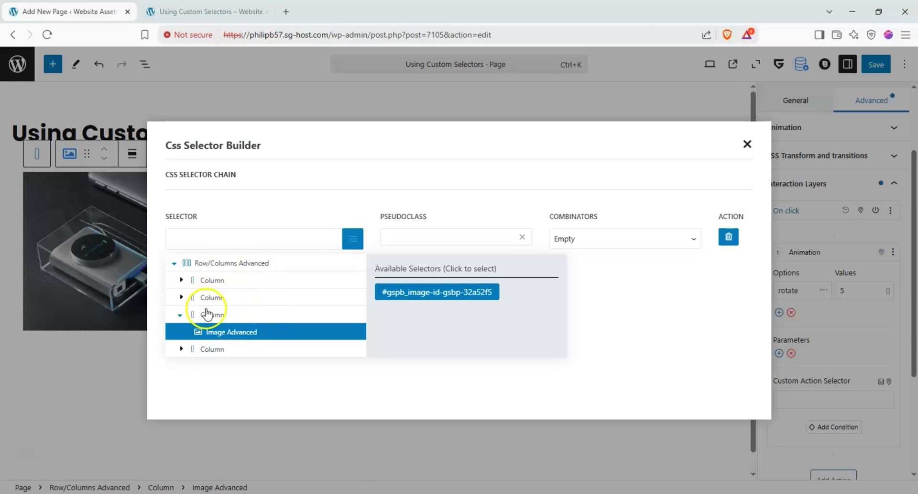
{"action": "left_click", "coordinate": [412, 293]}
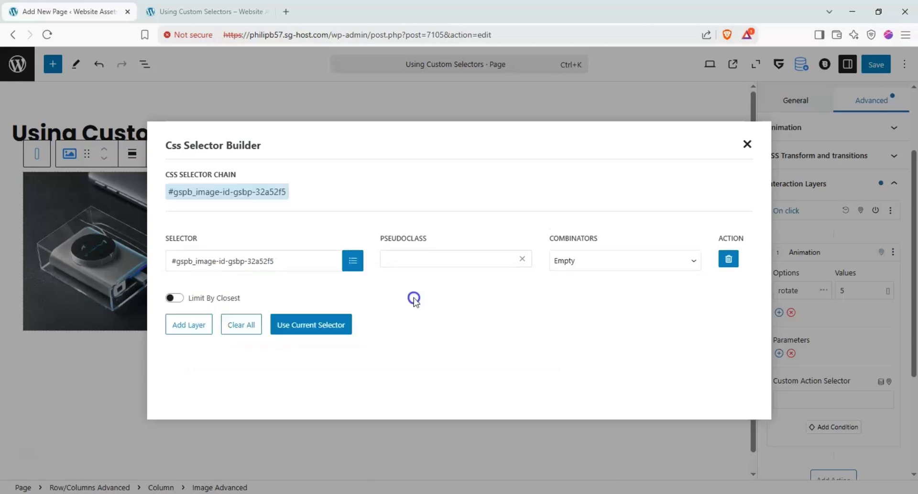
{"action": "left_click", "coordinate": [293, 326]}
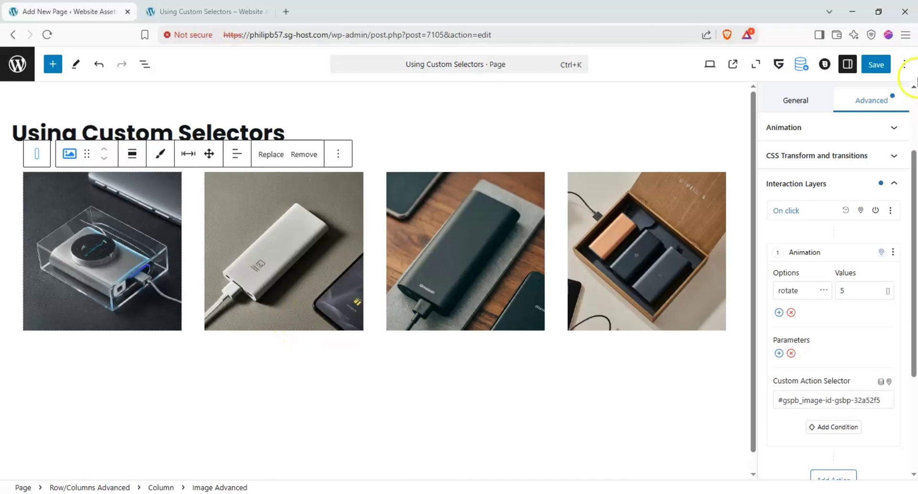
Step: Save the page and switch to its published version to test the custom selector
{"action": "left_click", "coordinate": [867, 64]}
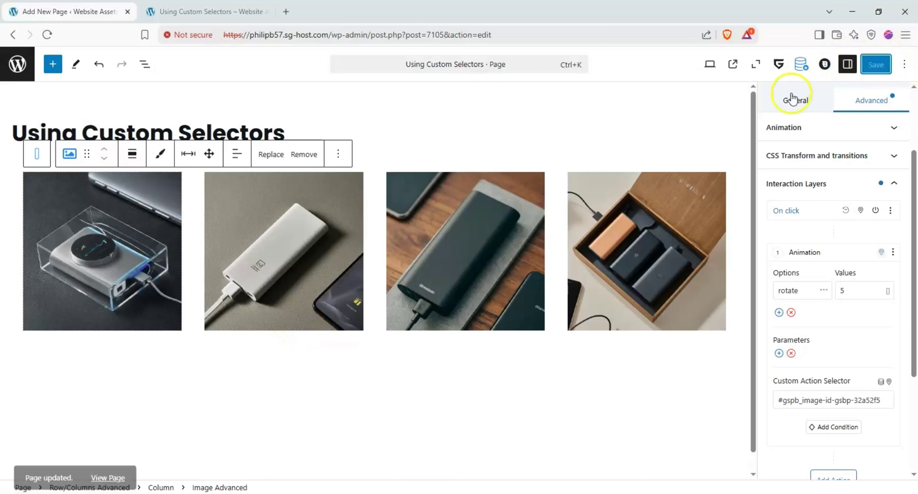
{"action": "left_click", "coordinate": [204, 13]}
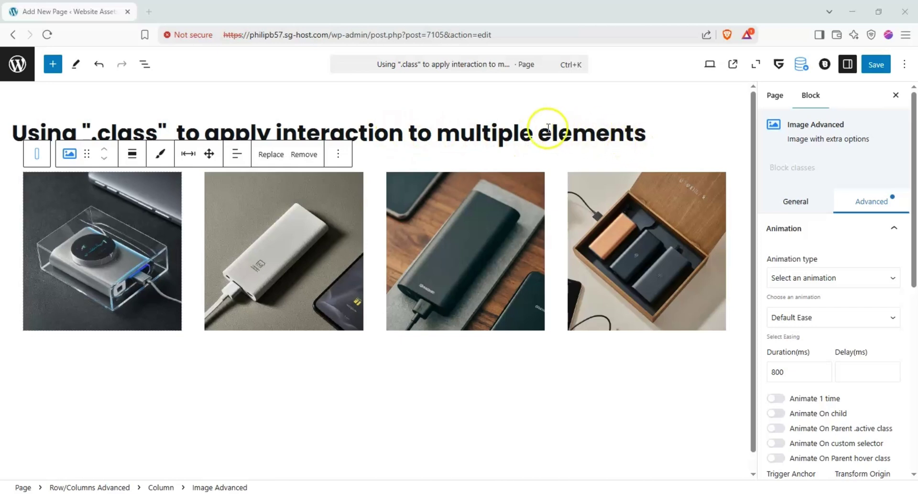
Step: Add a new local class named image-box to the first image
{"action": "left_click", "coordinate": [128, 218]}
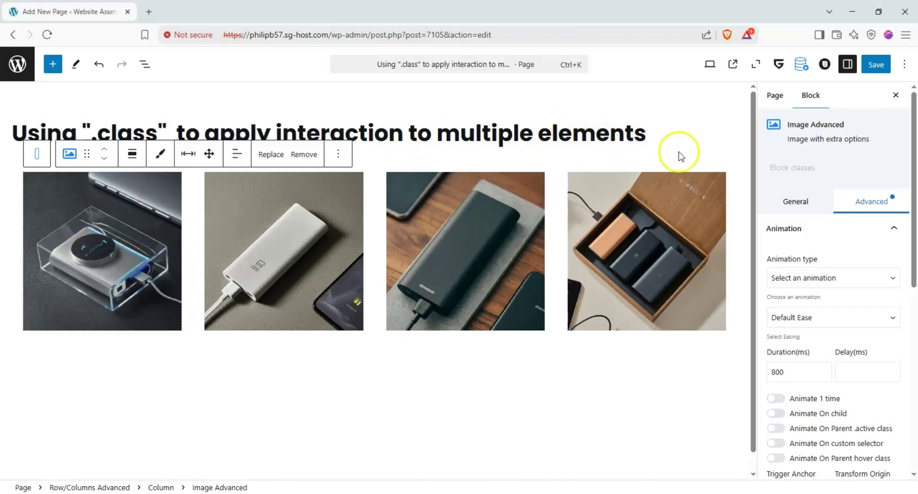
{"action": "left_click", "coordinate": [779, 168]}
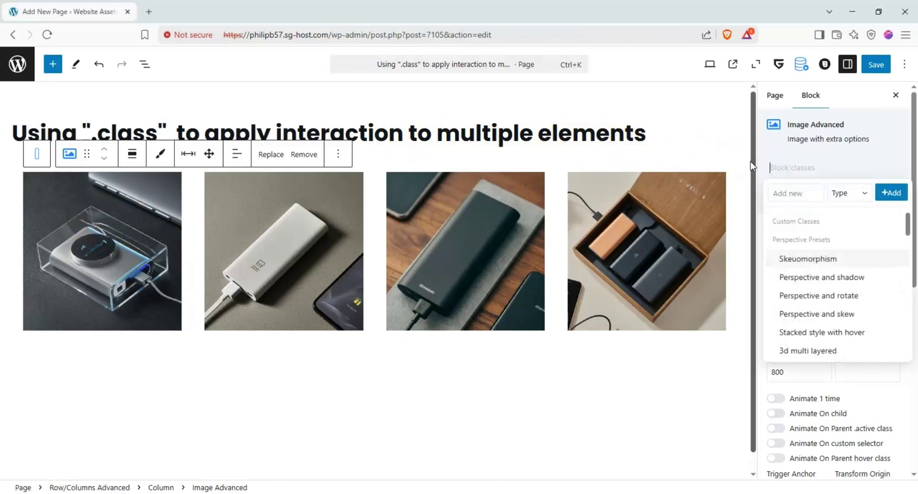
{"action": "type", "text": "image"}
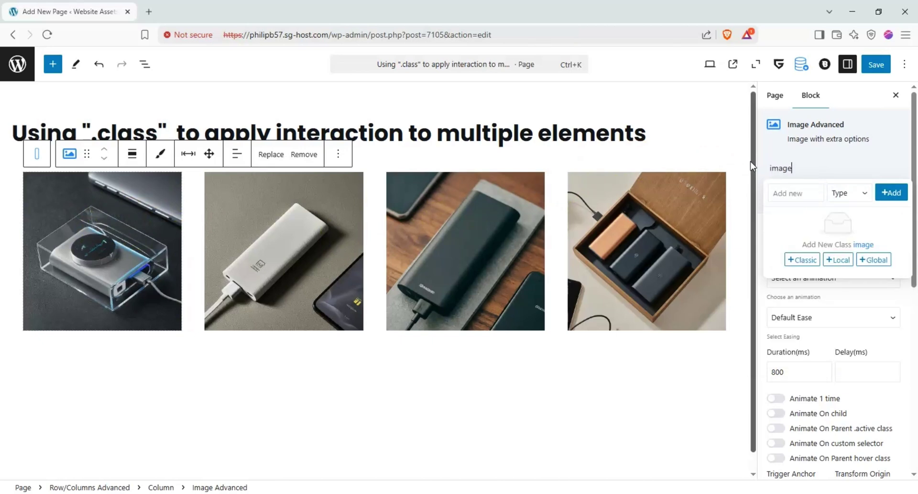
{"action": "type", "text": "-bocx"}
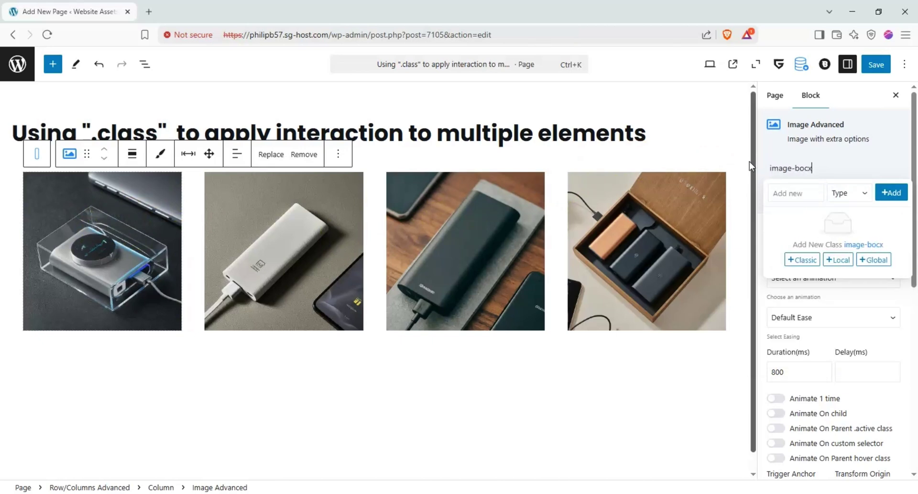
{"action": "key", "text": "BackSpace"}
{"action": "key", "text": "BackSpace"}
{"action": "type", "text": "x"}
{"action": "left_click", "coordinate": [815, 244]}
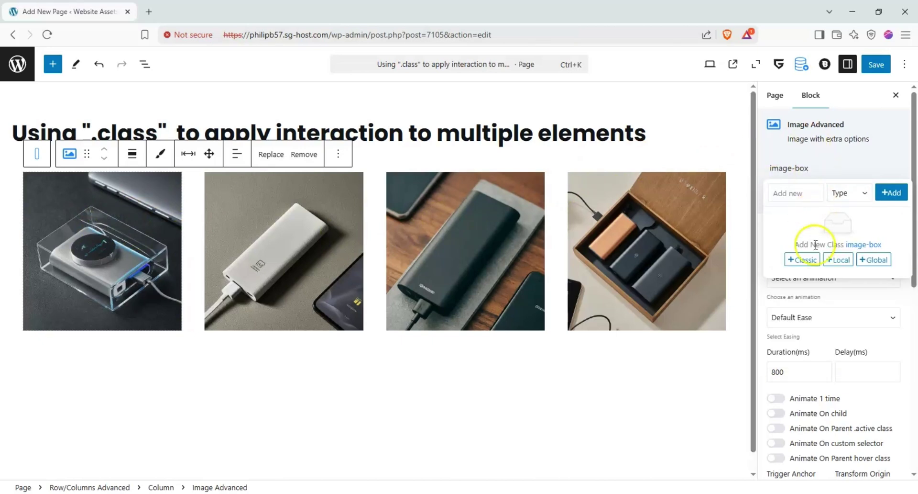
{"action": "left_click", "coordinate": [838, 262]}
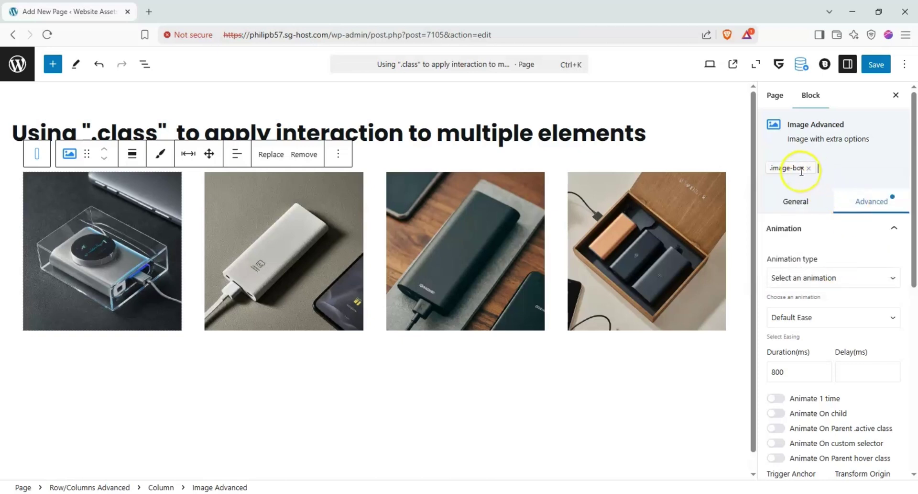
Step: Try to target the .image-box class from the first image's Animation action using the CSS Selector Builder
{"action": "left_click", "coordinate": [881, 228]}
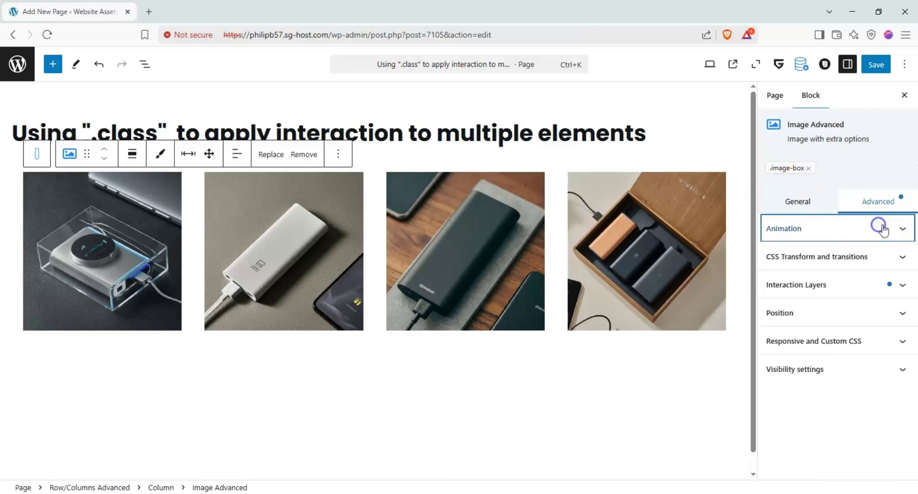
{"action": "left_click", "coordinate": [900, 285]}
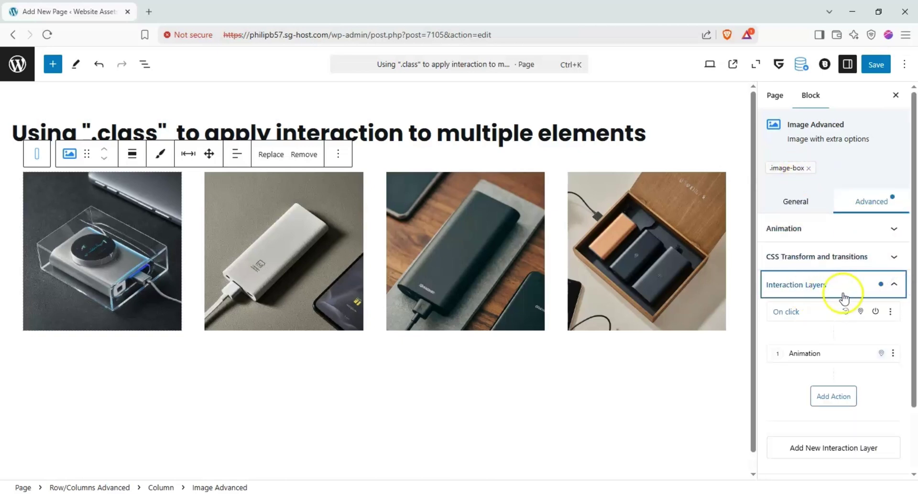
{"action": "left_click", "coordinate": [883, 354]}
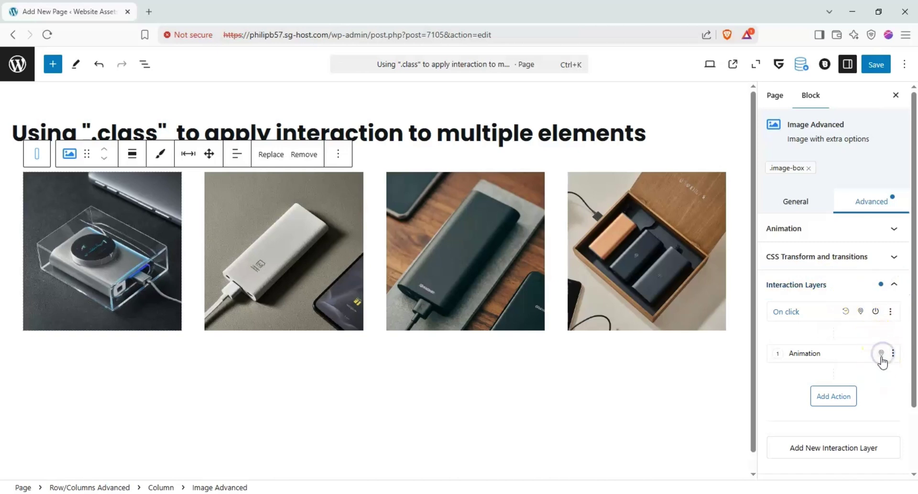
{"action": "left_click", "coordinate": [848, 353]}
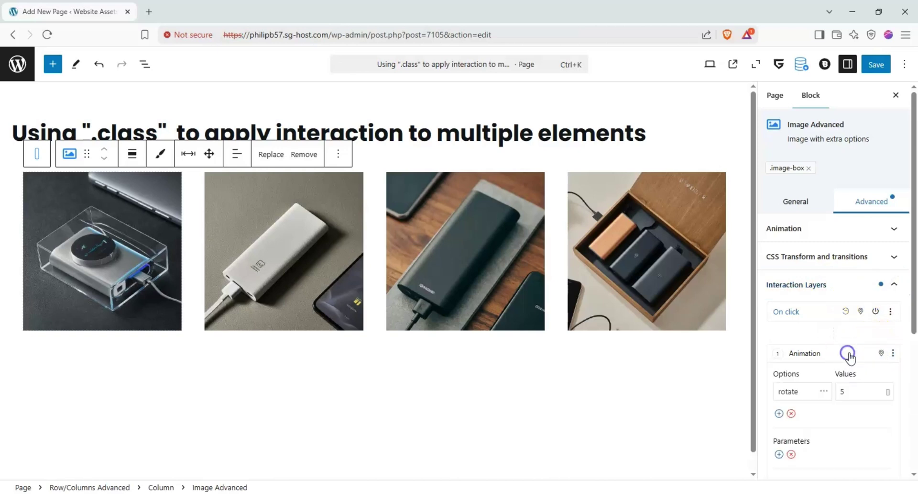
{"action": "scroll", "coordinate": [881, 360], "scroll_direction": "down", "scroll_amount": 3}
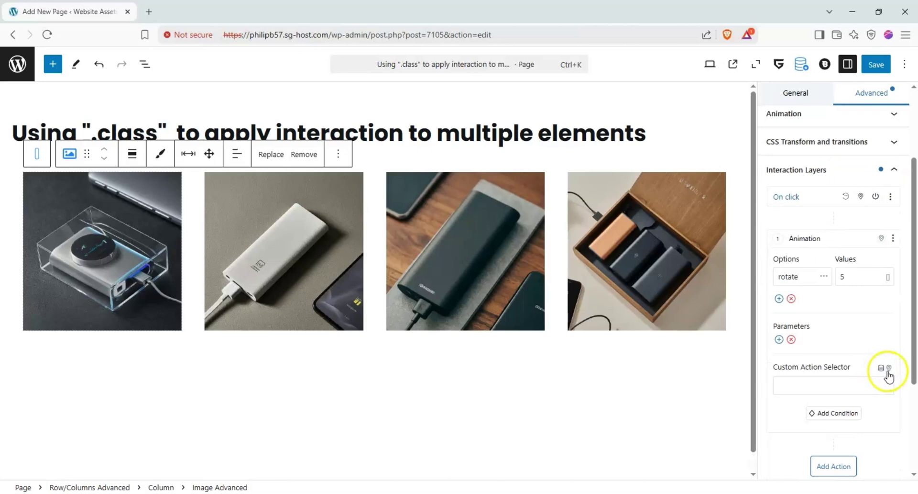
{"action": "left_click", "coordinate": [888, 369]}
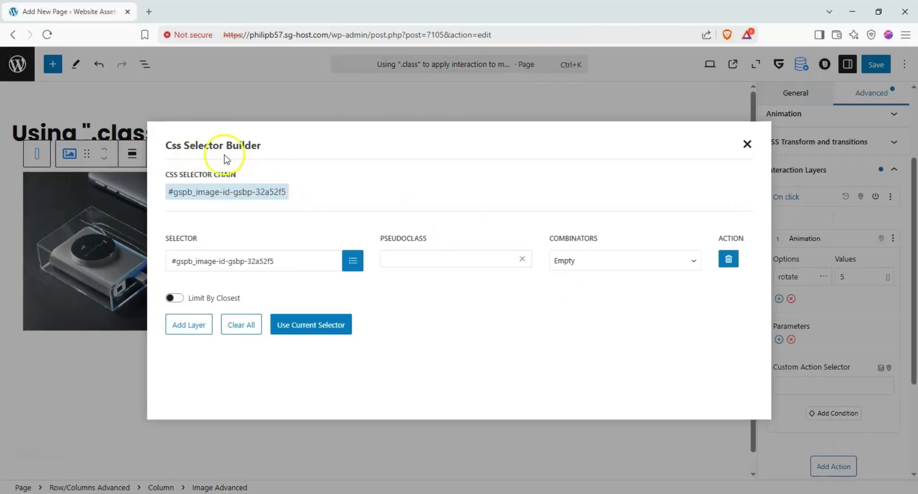
{"action": "left_click", "coordinate": [353, 260]}
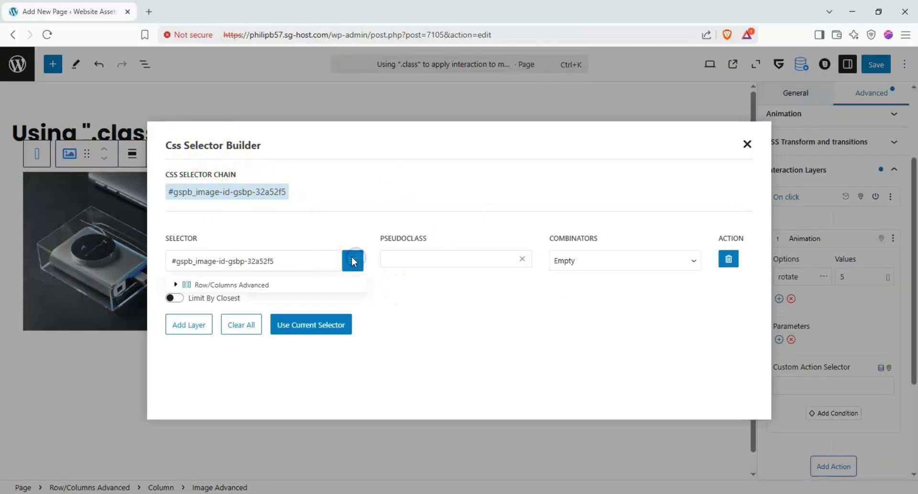
{"action": "left_click", "coordinate": [175, 285]}
{"action": "left_click", "coordinate": [180, 301]}
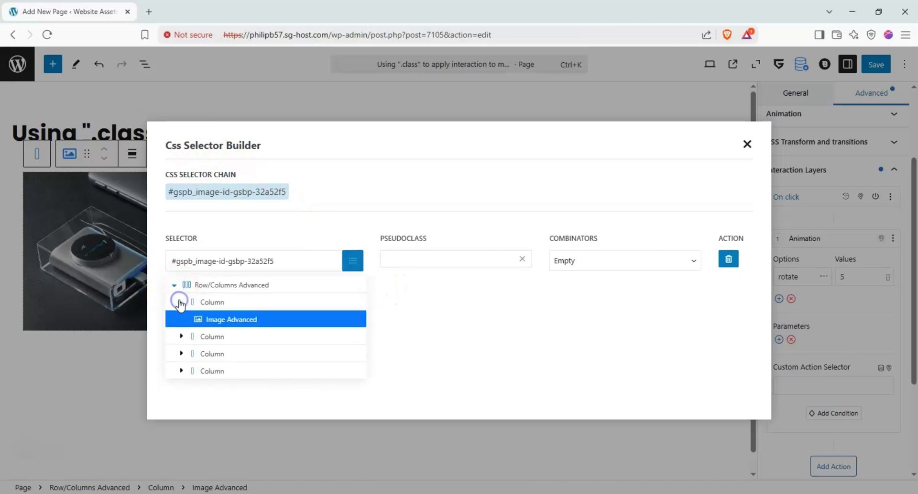
{"action": "left_click", "coordinate": [202, 320]}
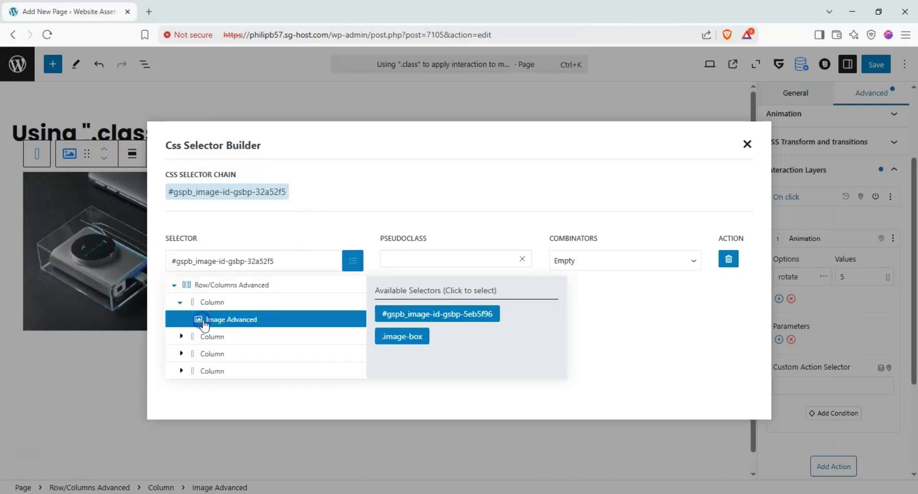
{"action": "left_click", "coordinate": [393, 337]}
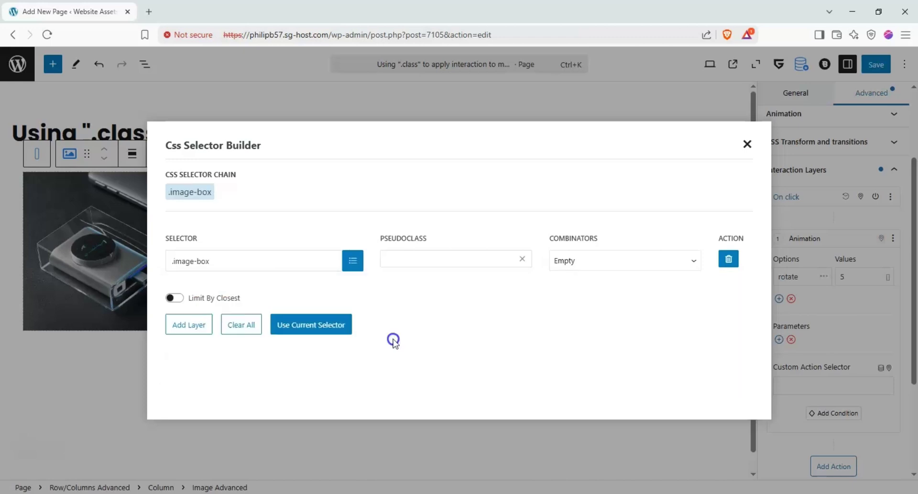
{"action": "left_click", "coordinate": [747, 144]}
Step: Delete the first image's On click interaction layer
{"action": "left_click", "coordinate": [890, 196]}
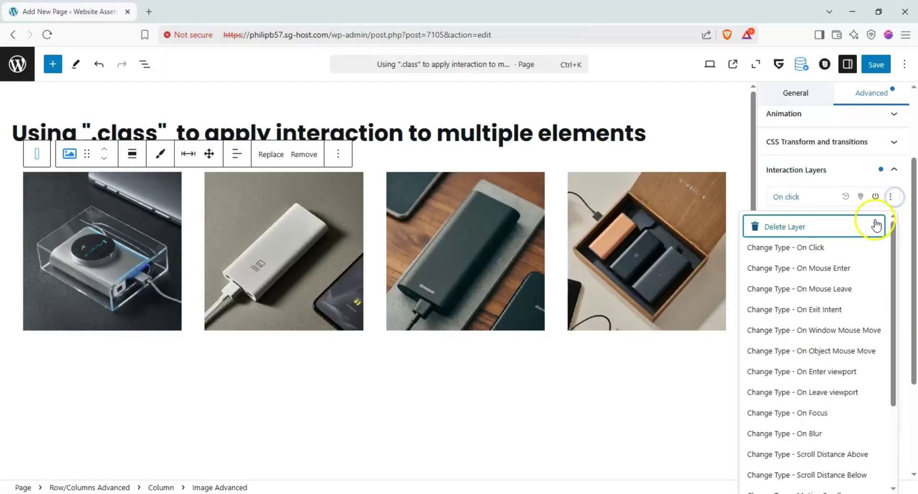
{"action": "left_click", "coordinate": [873, 224]}
{"action": "left_click", "coordinate": [510, 104]}
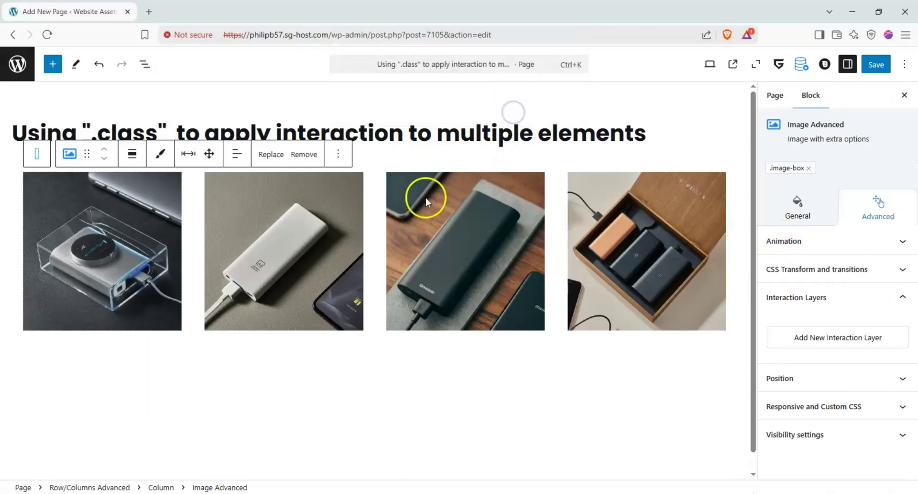
Step: Assign the existing local class image-box to the second, third and fourth images
{"action": "left_click", "coordinate": [306, 221]}
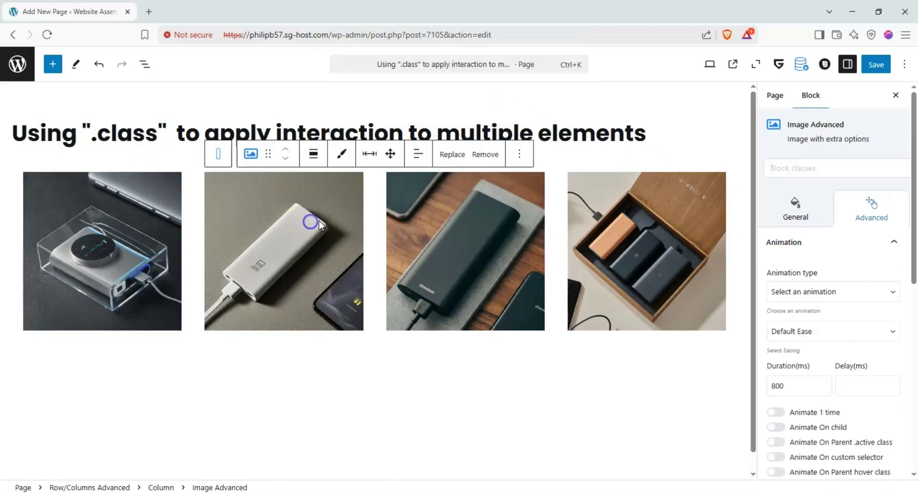
{"action": "left_click", "coordinate": [843, 168]}
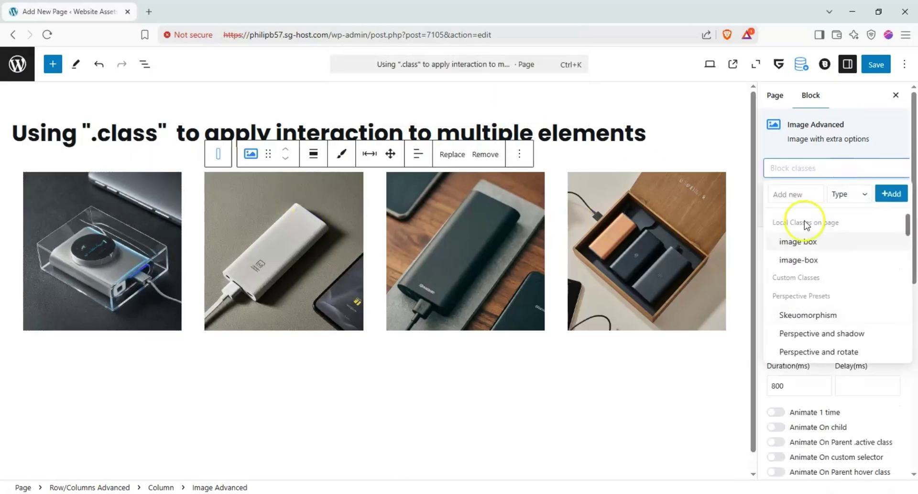
{"action": "left_click", "coordinate": [813, 258]}
{"action": "left_click", "coordinate": [501, 230]}
{"action": "left_click", "coordinate": [850, 171]}
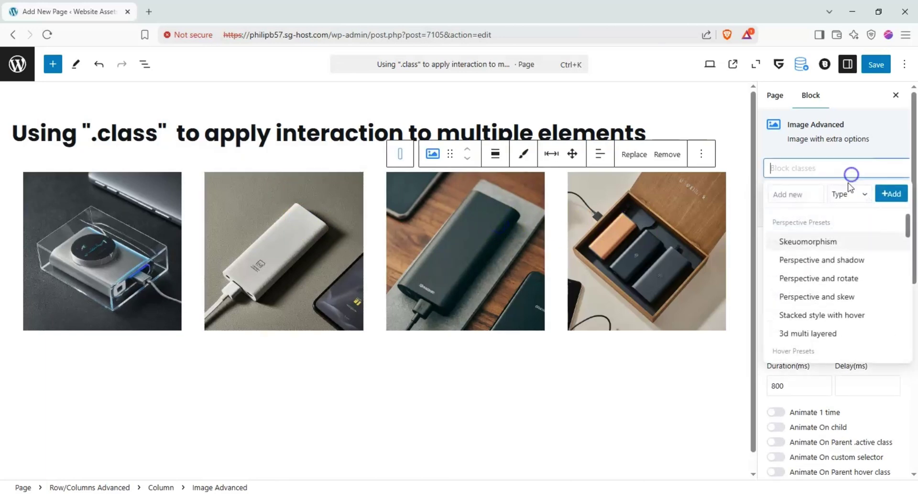
{"action": "left_click", "coordinate": [807, 258]}
{"action": "left_click", "coordinate": [666, 204]}
{"action": "left_click", "coordinate": [804, 172]}
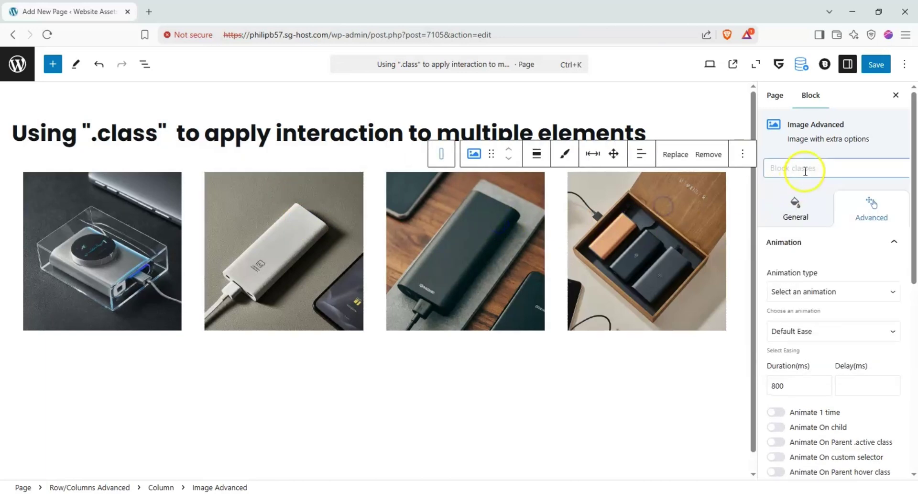
{"action": "left_click", "coordinate": [805, 258]}
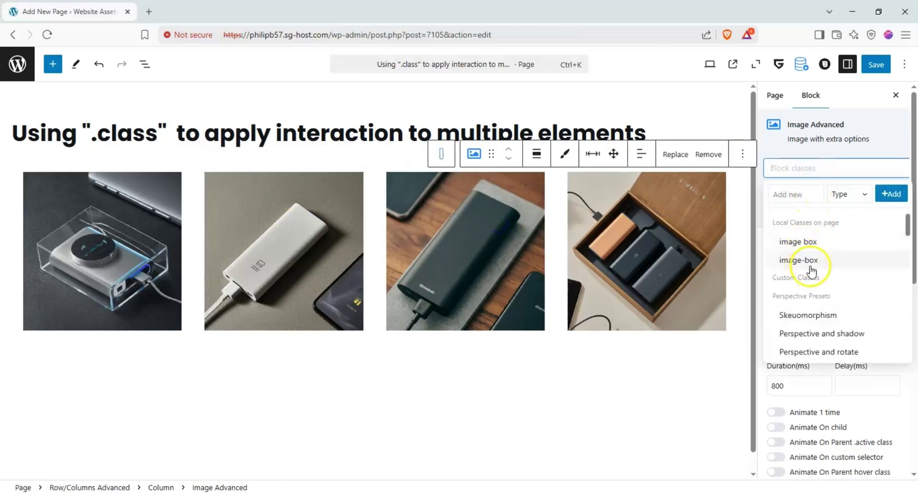
{"action": "left_click", "coordinate": [805, 260]}
{"action": "left_click", "coordinate": [301, 218]}
{"action": "left_click", "coordinate": [615, 234]}
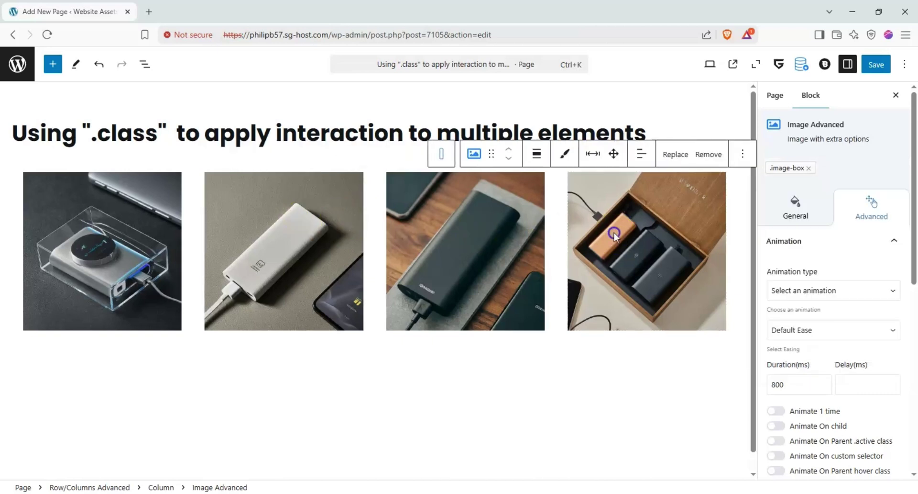
Step: Add a new interaction layer to the first image with an On Click trigger and an Animation action
{"action": "left_click", "coordinate": [181, 257]}
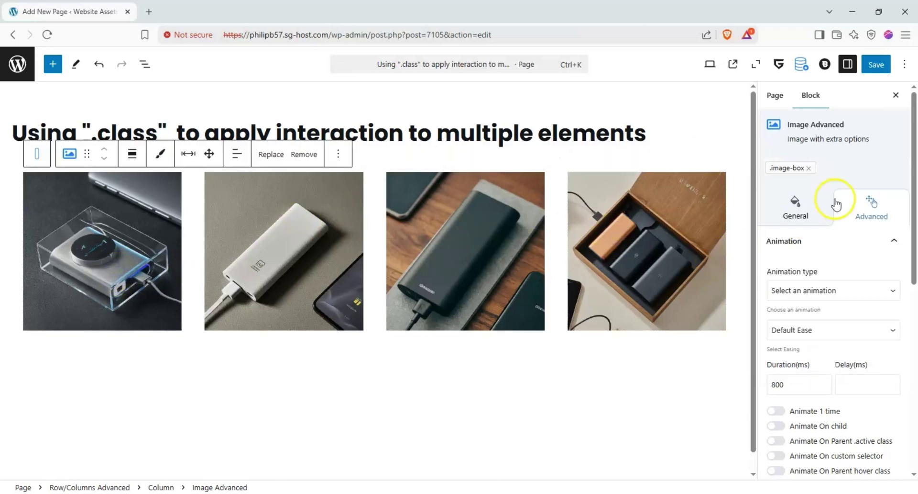
{"action": "left_click", "coordinate": [894, 243]}
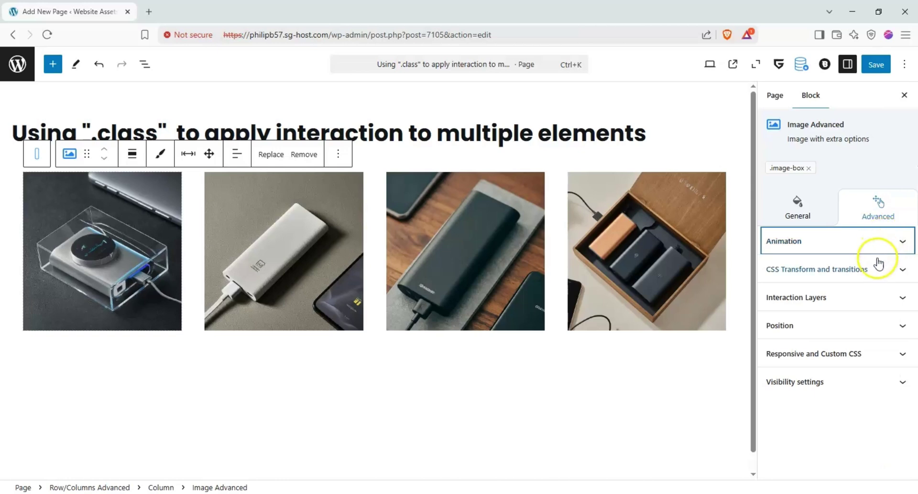
{"action": "left_click", "coordinate": [900, 300]}
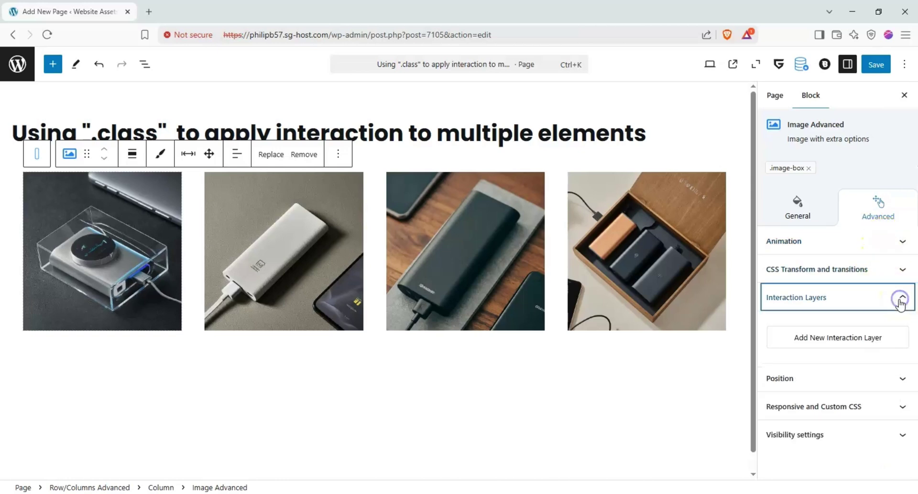
{"action": "left_click", "coordinate": [877, 341]}
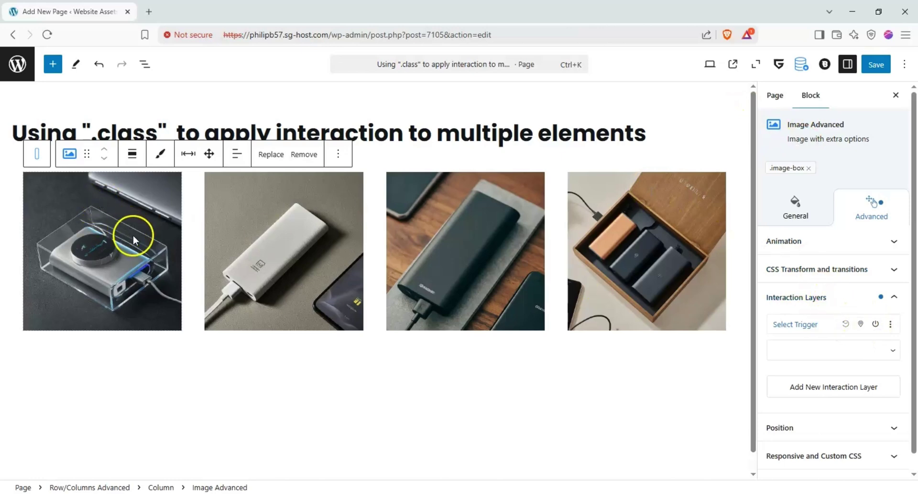
{"action": "left_click", "coordinate": [841, 351]}
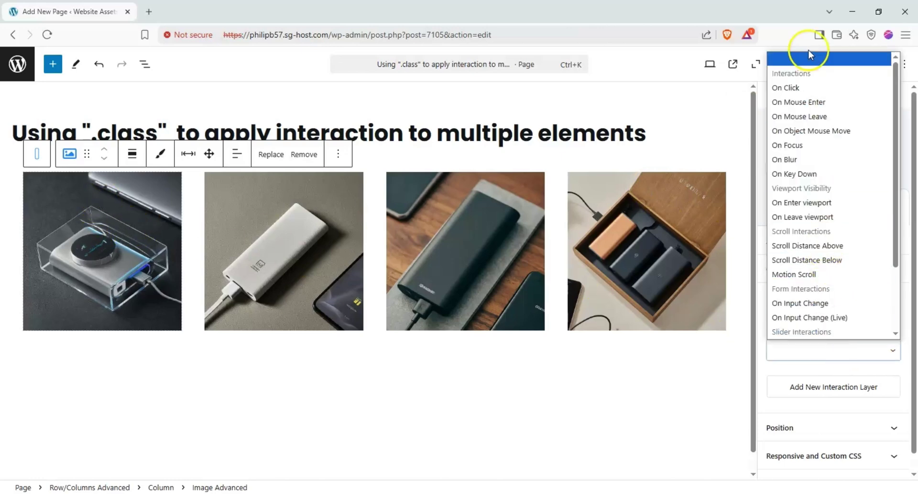
{"action": "left_click", "coordinate": [810, 88]}
{"action": "left_click", "coordinate": [834, 391]}
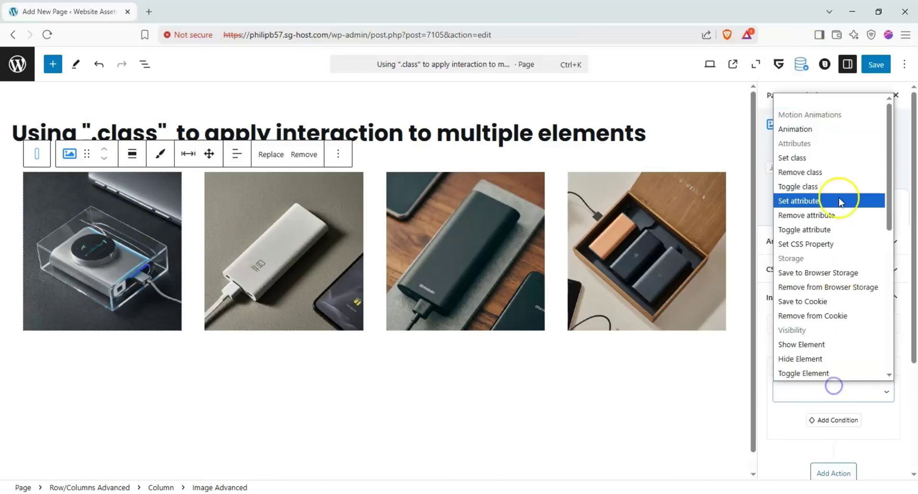
{"action": "left_click", "coordinate": [840, 138]}
Step: Set the Animation action's option to Rotate with a value of 5
{"action": "left_click", "coordinate": [781, 401]}
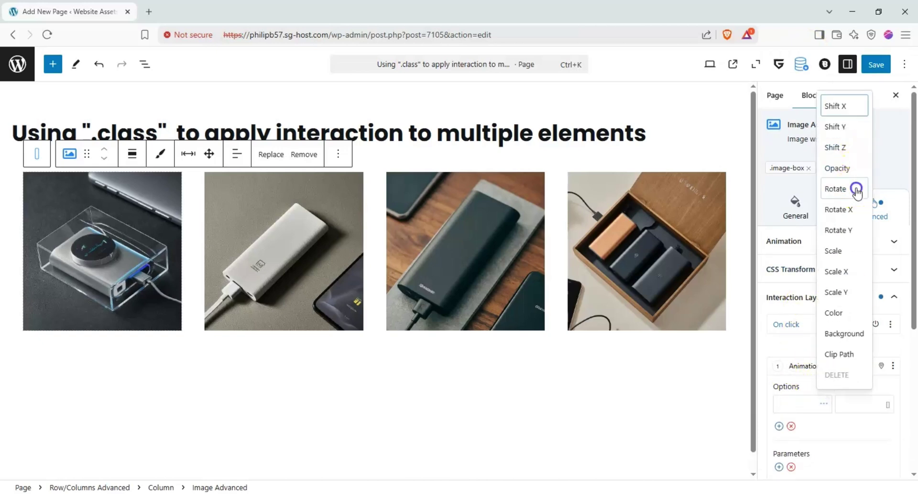
{"action": "left_click", "coordinate": [856, 188]}
{"action": "left_click", "coordinate": [859, 405]}
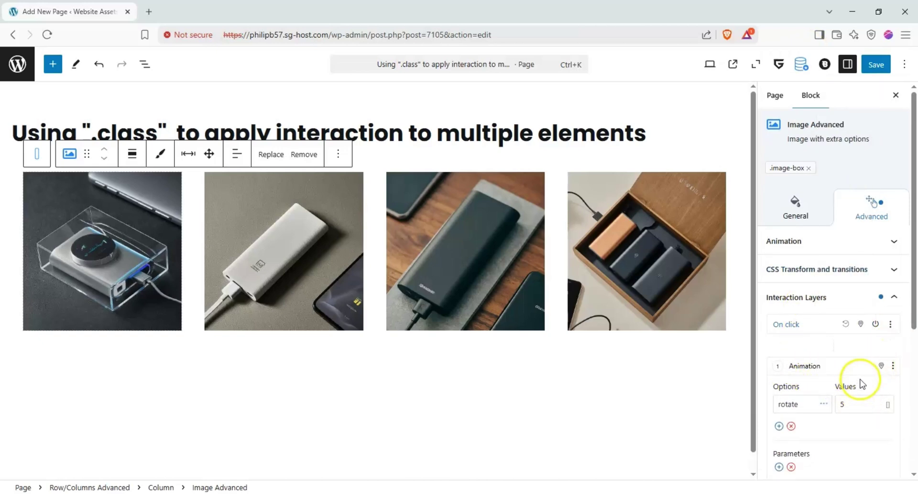
{"action": "left_click", "coordinate": [856, 354]}
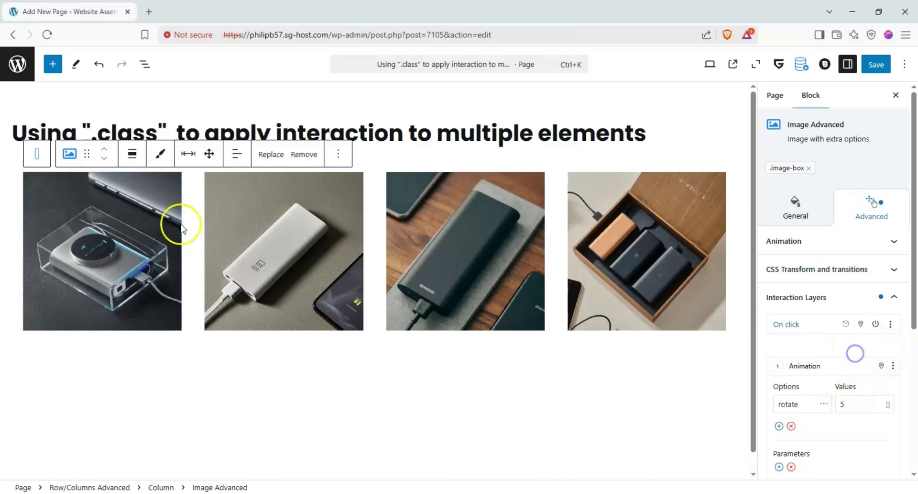
Step: Save the page and test the first image's click rotation on the published version
{"action": "left_click", "coordinate": [878, 62]}
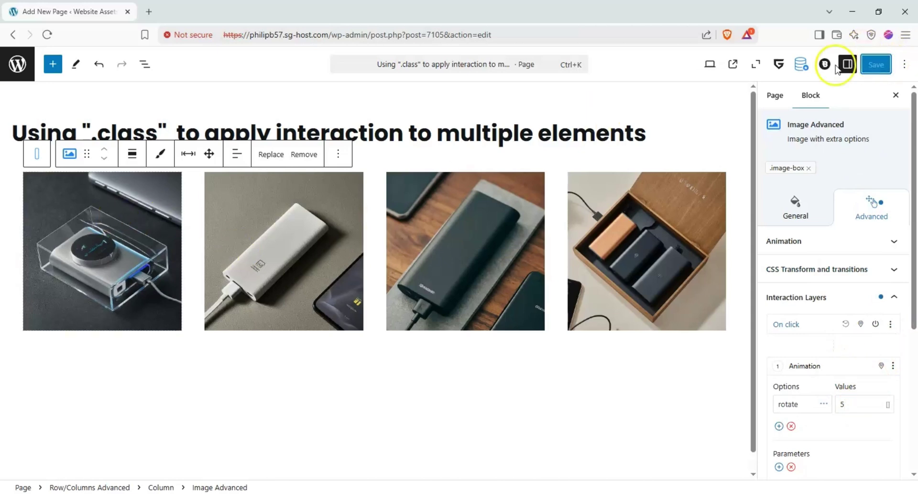
{"action": "left_click", "coordinate": [730, 66]}
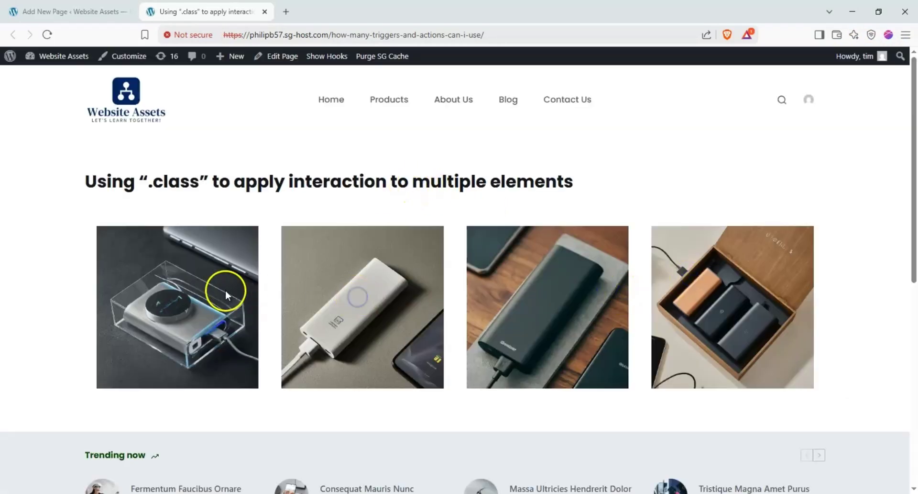
{"action": "left_click", "coordinate": [226, 289]}
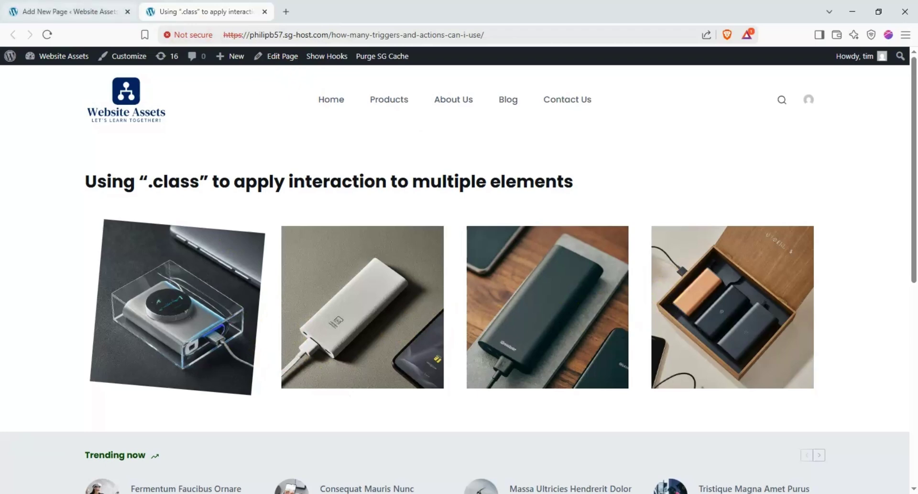
Step: Enable a custom selector on the first image's Animation action and set the Custom Action Selector to .image-box
{"action": "left_click", "coordinate": [82, 9]}
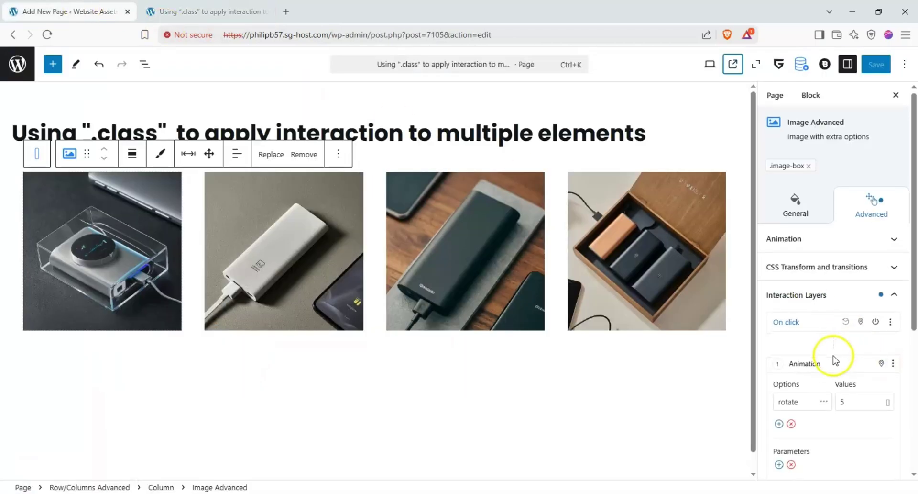
{"action": "scroll", "coordinate": [832, 359], "scroll_direction": "down", "scroll_amount": 4}
{"action": "scroll", "coordinate": [832, 358], "scroll_direction": "up", "scroll_amount": 2}
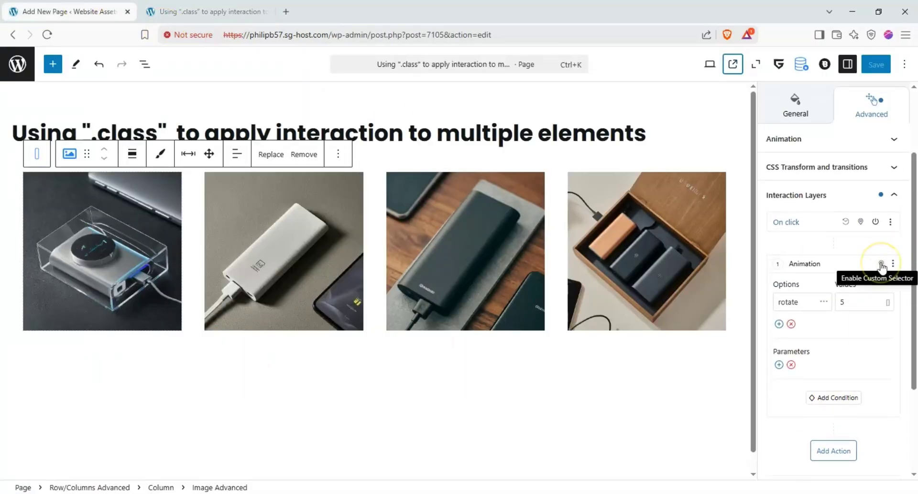
{"action": "left_click", "coordinate": [881, 264]}
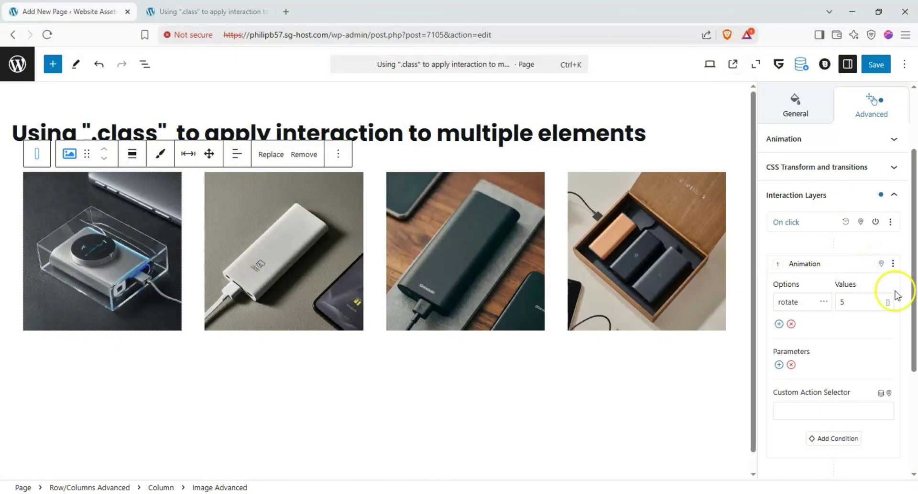
{"action": "left_click", "coordinate": [888, 395]}
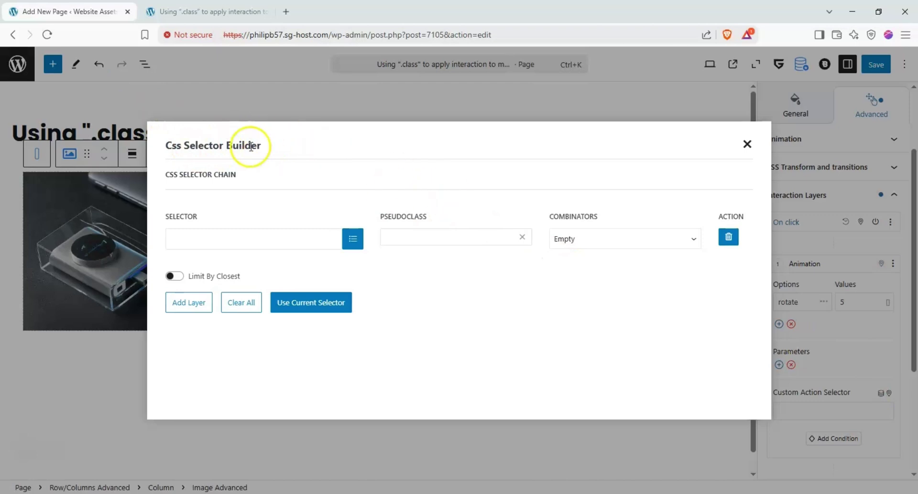
{"action": "left_click", "coordinate": [748, 144]}
{"action": "left_click", "coordinate": [848, 419]}
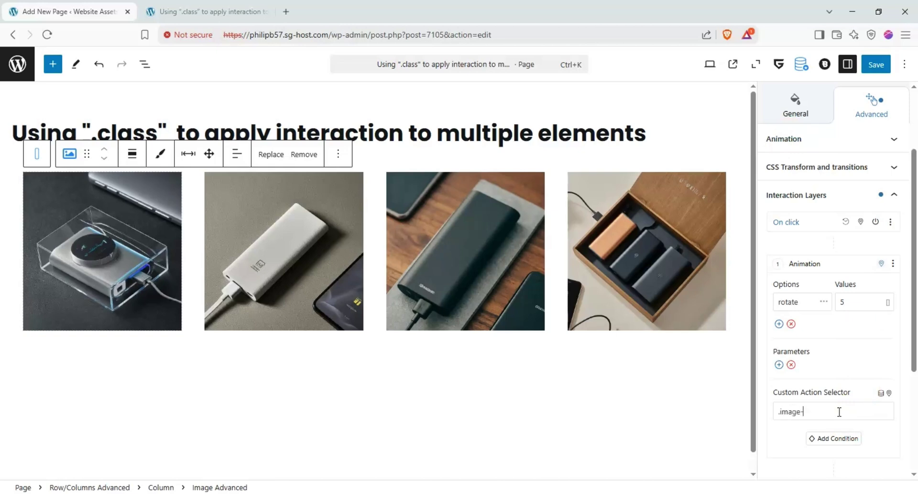
{"action": "type", "text": ".image-box"}
Step: Use the CSS Selector Builder to pick the image in the first column and apply .image-box as the action's selector
{"action": "left_click", "coordinate": [889, 393]}
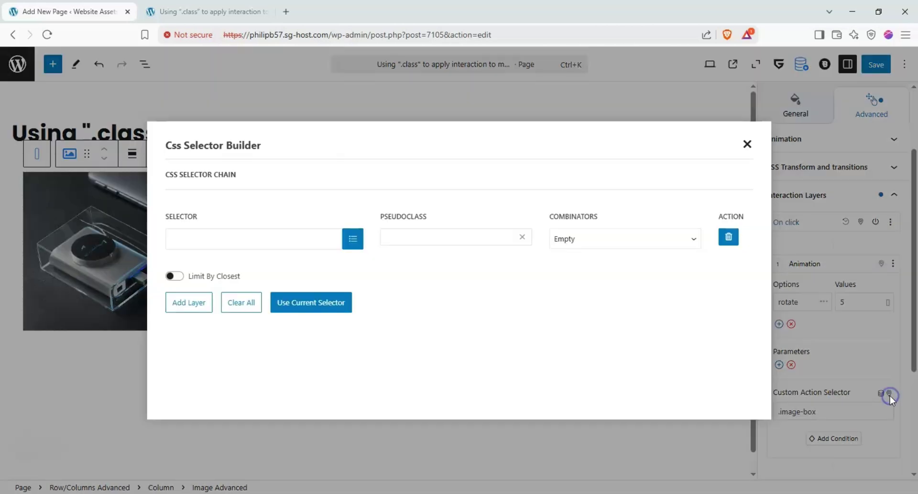
{"action": "left_click", "coordinate": [352, 238]}
{"action": "left_click", "coordinate": [174, 263]}
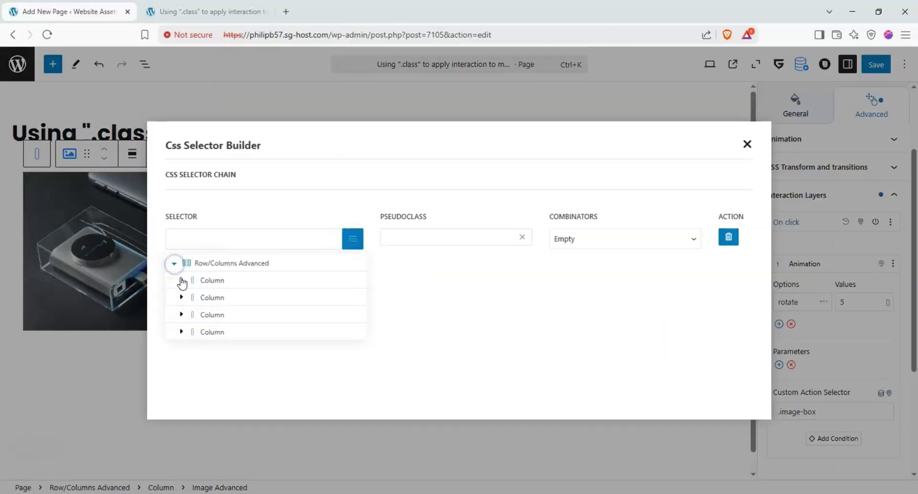
{"action": "left_click", "coordinate": [181, 280]}
{"action": "left_click", "coordinate": [197, 297]}
{"action": "left_click", "coordinate": [419, 322]}
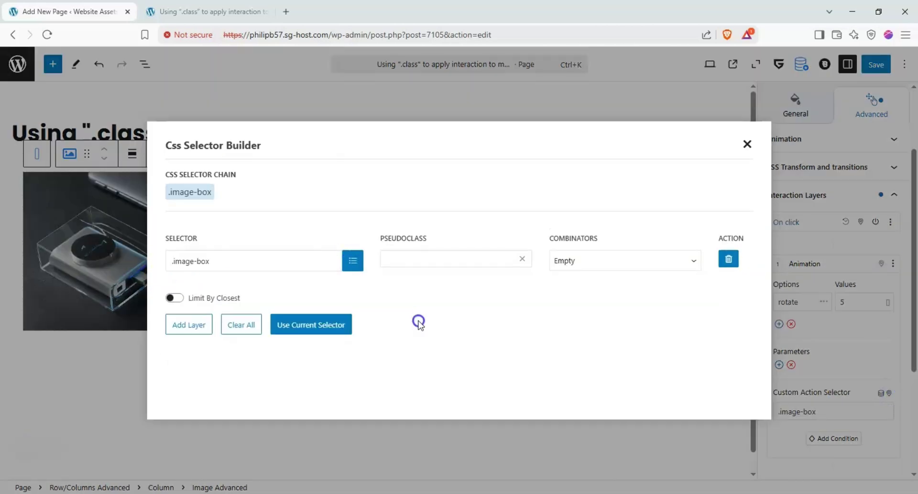
{"action": "left_click", "coordinate": [308, 324]}
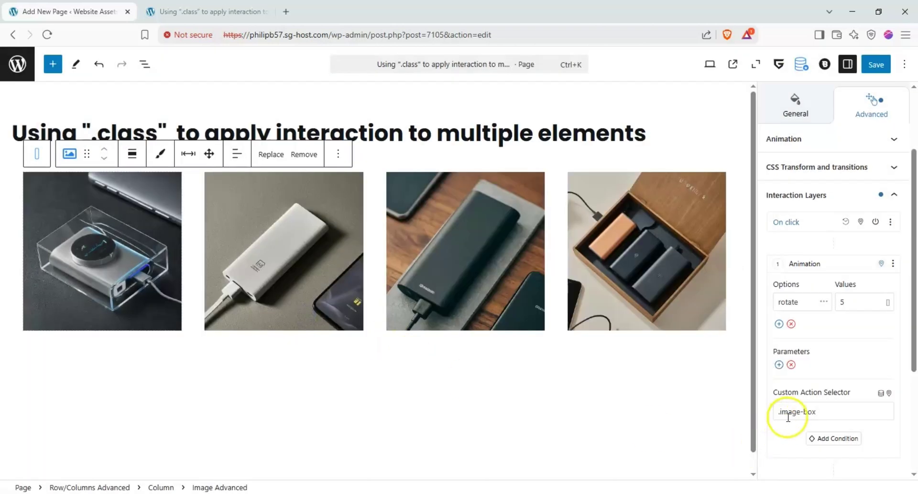
Step: Save the page and test the first image's click interaction on the published version, reloading between attempts
{"action": "left_click", "coordinate": [878, 64]}
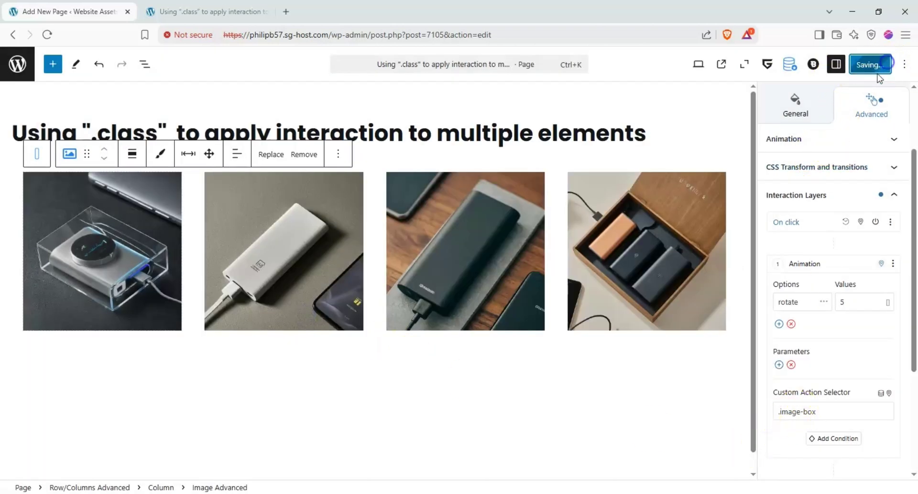
{"action": "left_click", "coordinate": [148, 11]}
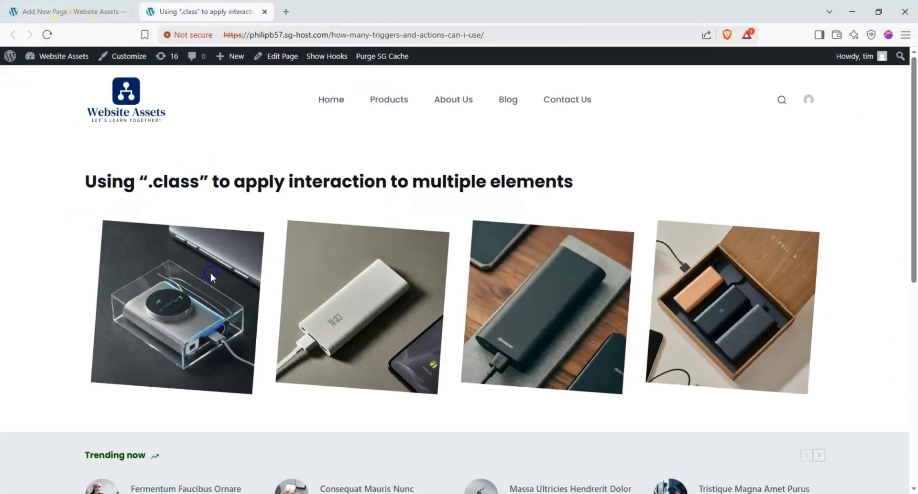
{"action": "left_click", "coordinate": [47, 35]}
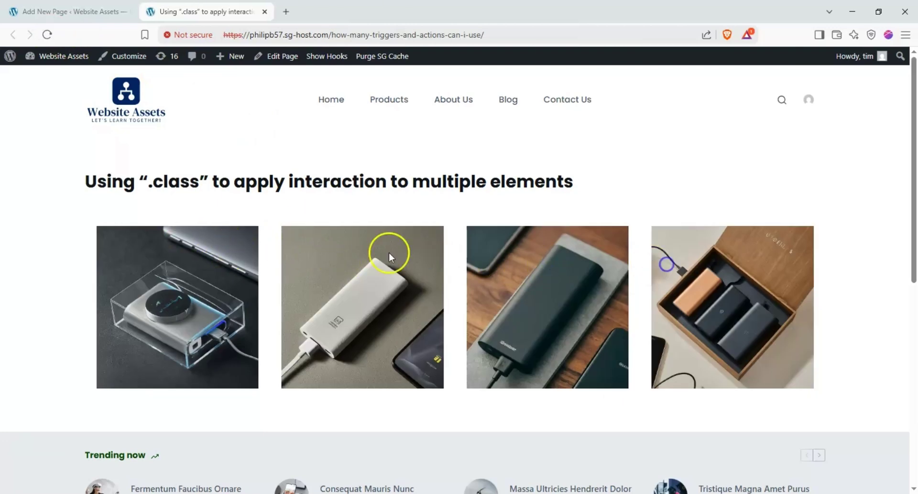
{"action": "left_click", "coordinate": [196, 235]}
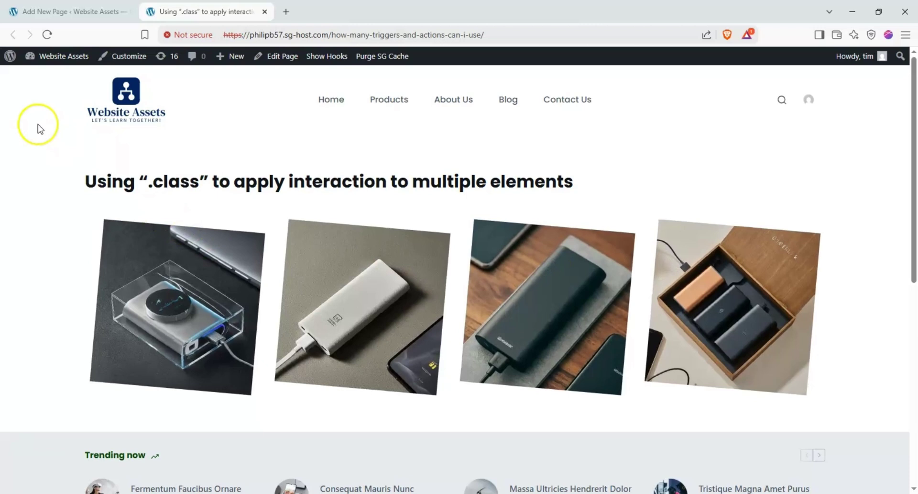
{"action": "left_click", "coordinate": [47, 34]}
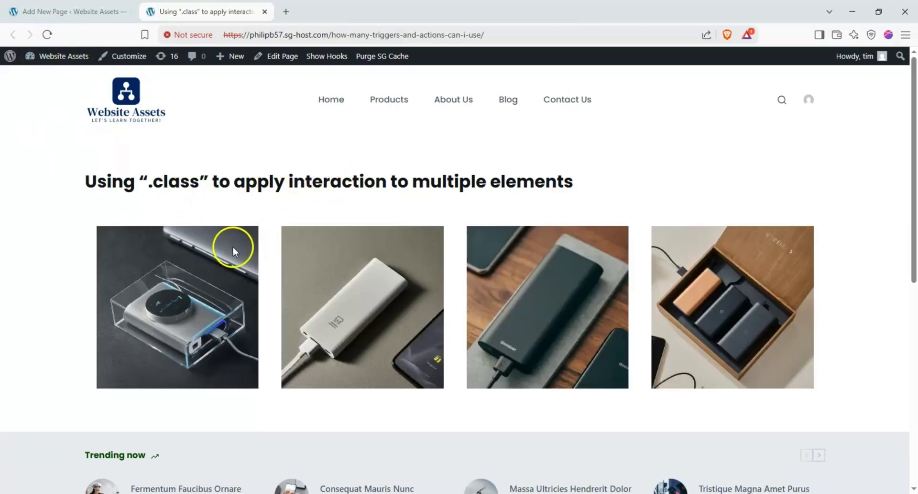
{"action": "left_click", "coordinate": [234, 247]}
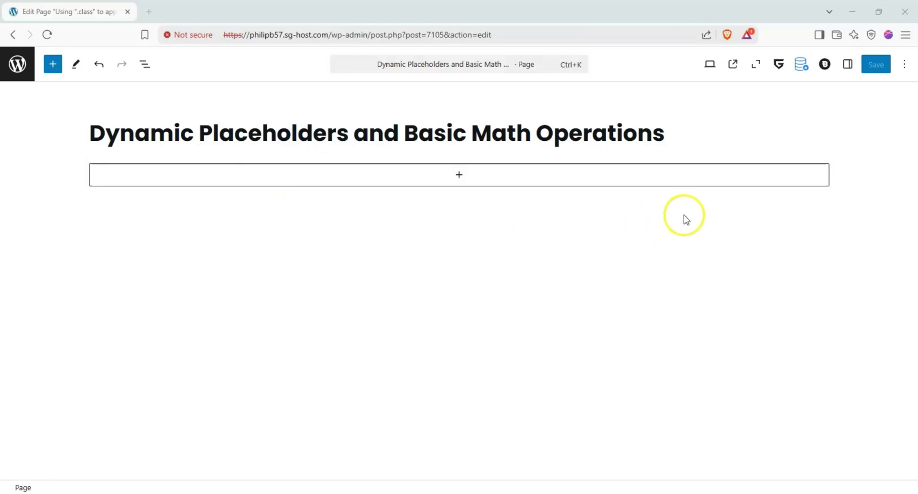
Step: Add a Heading Advanced block below the page title with the text "Currency Converter"
{"action": "left_click", "coordinate": [53, 65]}
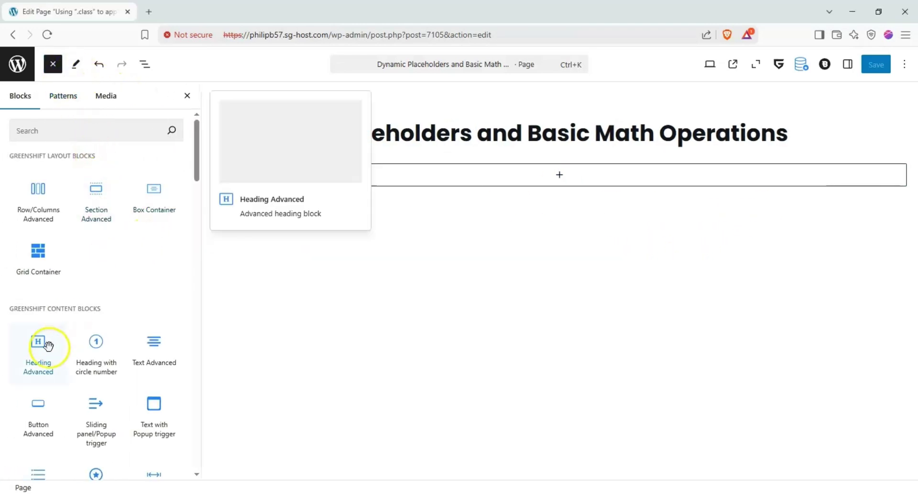
{"action": "left_click_drag", "start_coordinate": [41, 345], "coordinate": [616, 164]}
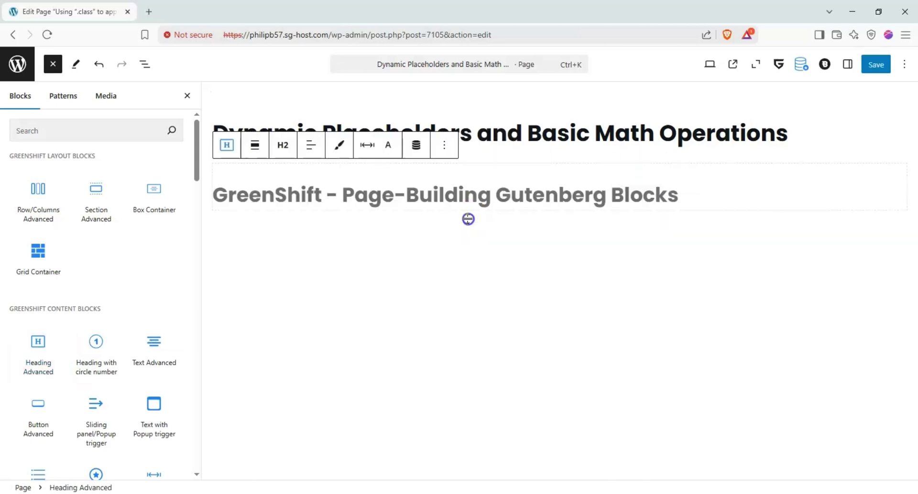
{"action": "left_click", "coordinate": [474, 193]}
{"action": "type", "text": "Currency C"}
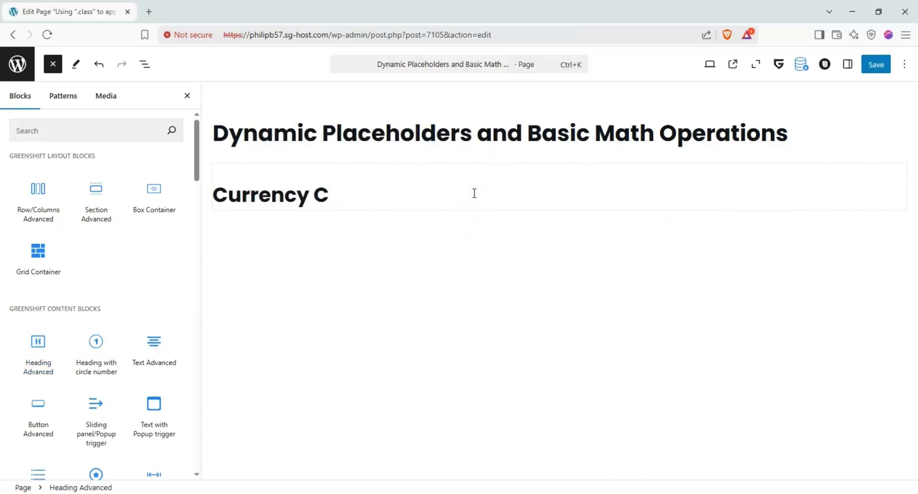
{"action": "type", "text": "onverter"}
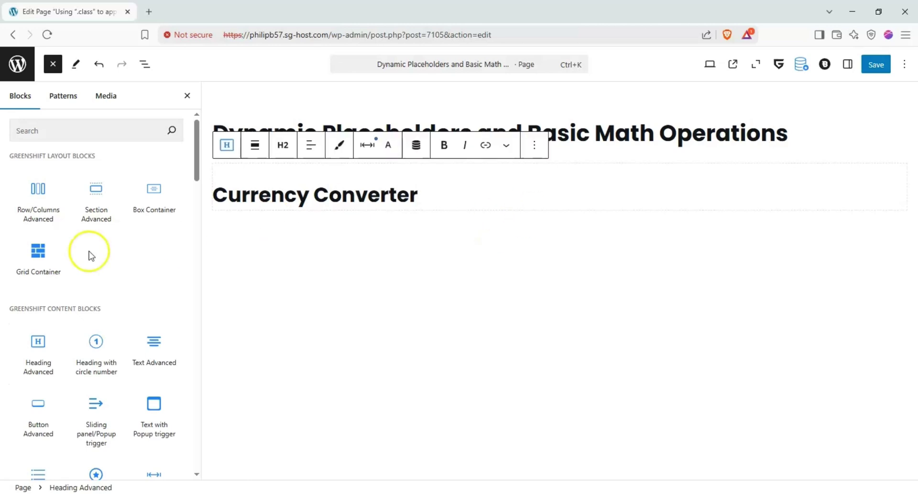
Step: Insert a two-column Row/Columns Advanced block below the heading and place a Heading Advanced block in each column
{"action": "left_click", "coordinate": [40, 220]}
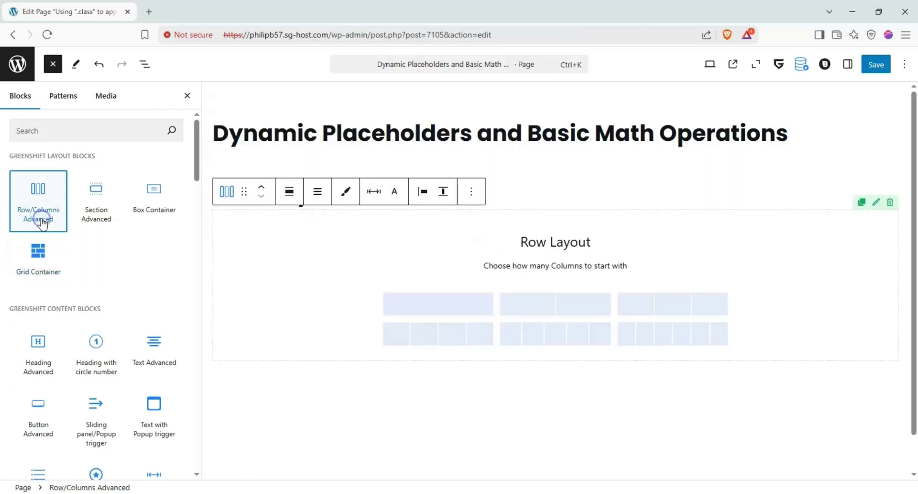
{"action": "left_click", "coordinate": [535, 310]}
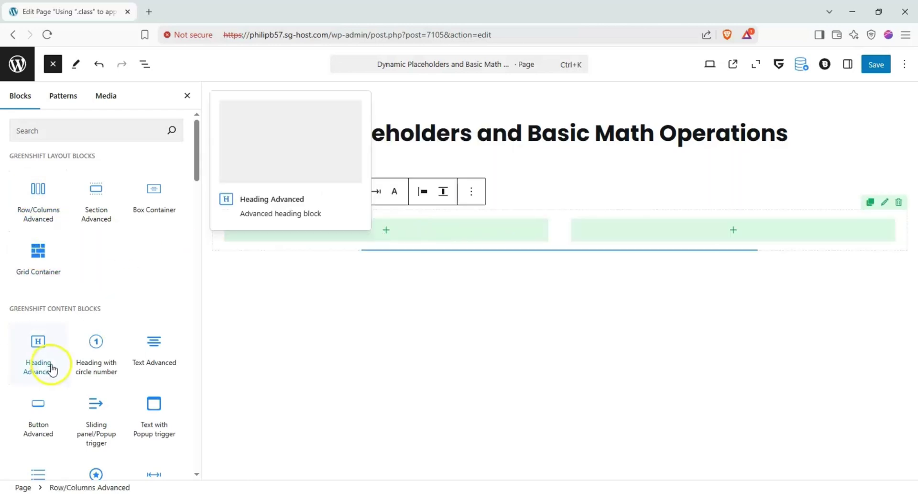
{"action": "left_click_drag", "start_coordinate": [52, 369], "coordinate": [426, 225]}
{"action": "left_click_drag", "start_coordinate": [45, 351], "coordinate": [813, 224]}
Step: Set the first column's heading text to USD and the second column's heading text to EUR
{"action": "left_click", "coordinate": [396, 287]}
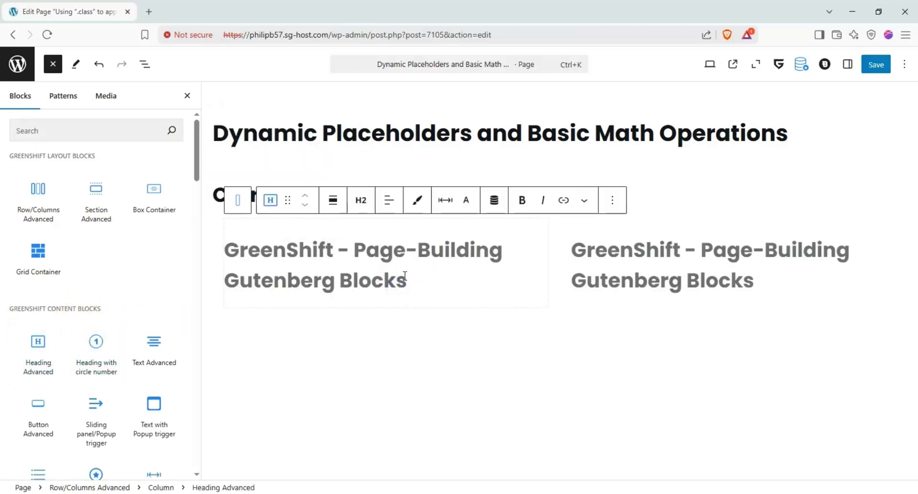
{"action": "type", "text": "USD"}
{"action": "left_click", "coordinate": [712, 266]}
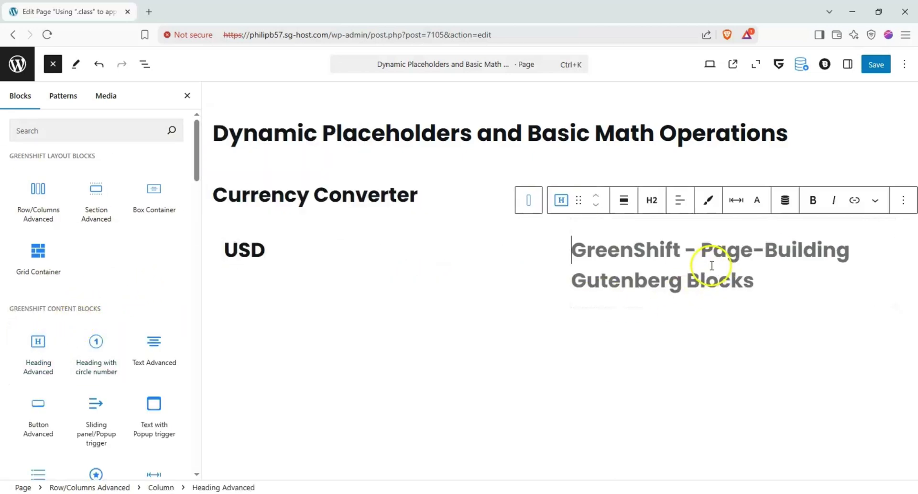
{"action": "type", "text": "EUR"}
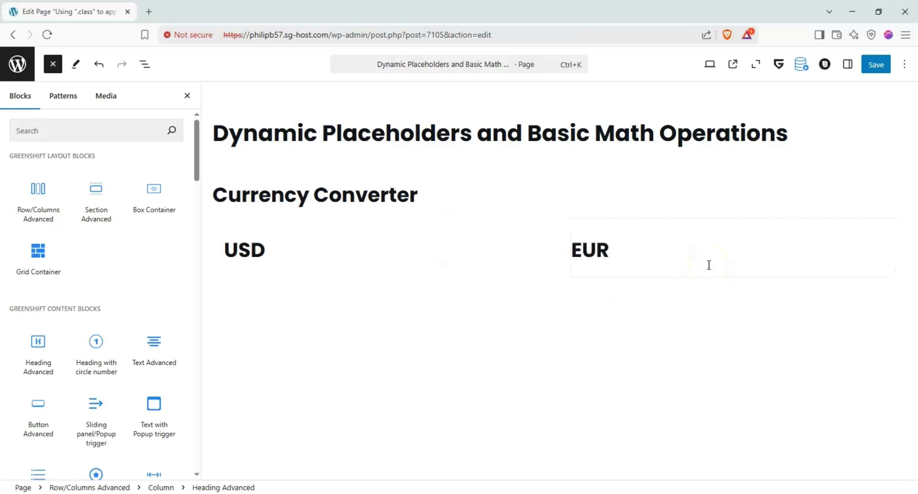
Step: Find the INPUT element block and place one under the USD heading and one under the EUR heading
{"action": "left_click", "coordinate": [48, 132]}
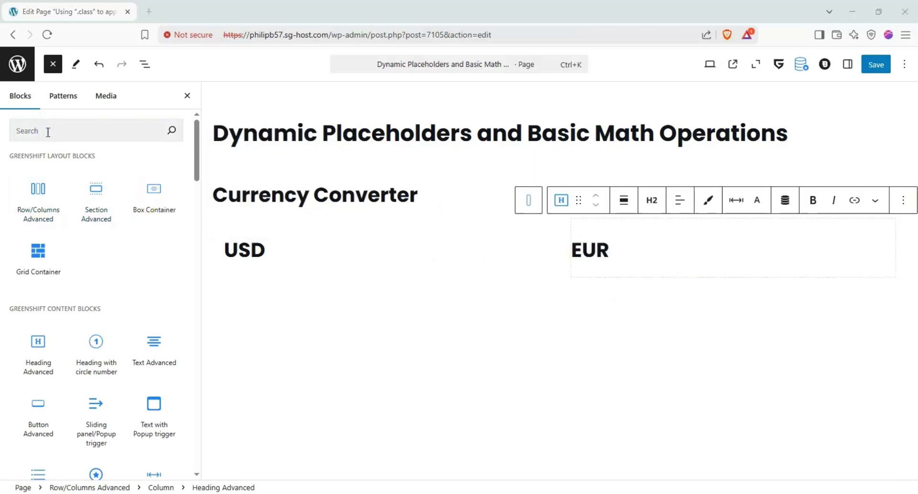
{"action": "left_click", "coordinate": [48, 132]}
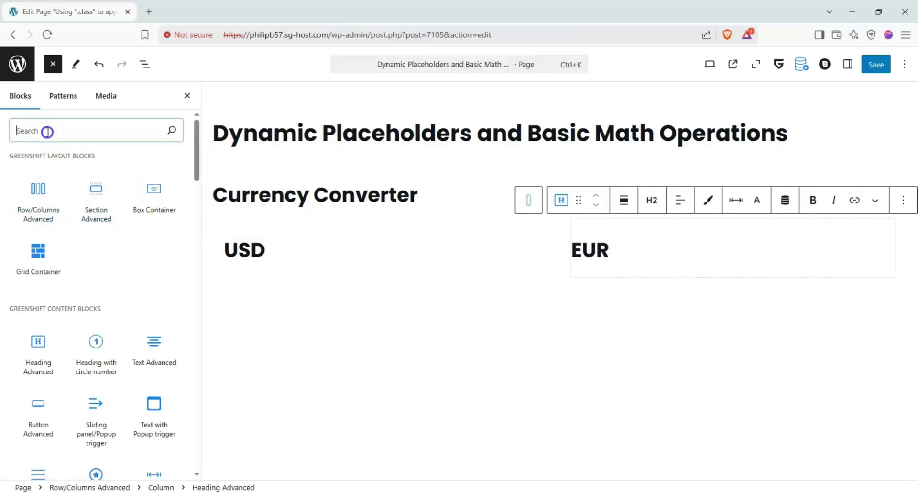
{"action": "type", "text": "input"}
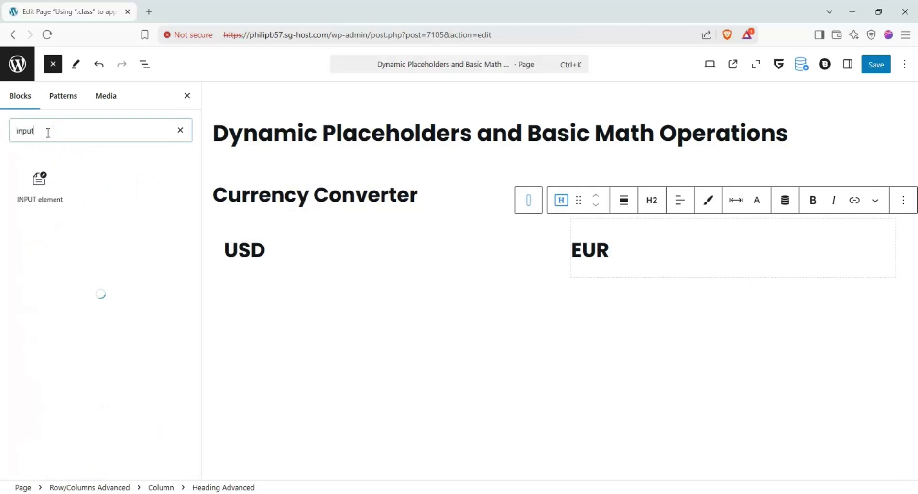
{"action": "left_click_drag", "start_coordinate": [37, 184], "coordinate": [277, 273]}
{"action": "left_click_drag", "start_coordinate": [64, 191], "coordinate": [679, 265]}
Step: Set the USD input's type to Number and make the EUR input Read Only
{"action": "left_click", "coordinate": [311, 288]}
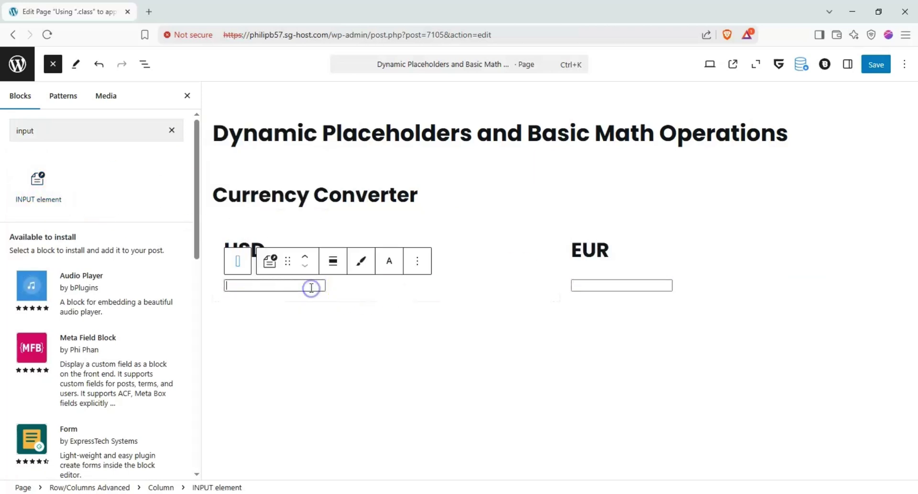
{"action": "left_click", "coordinate": [847, 66]}
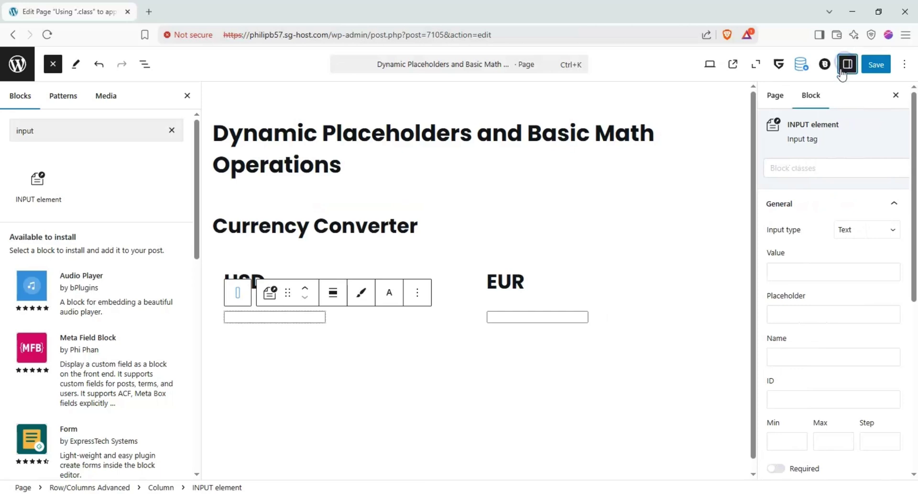
{"action": "left_click", "coordinate": [852, 229]}
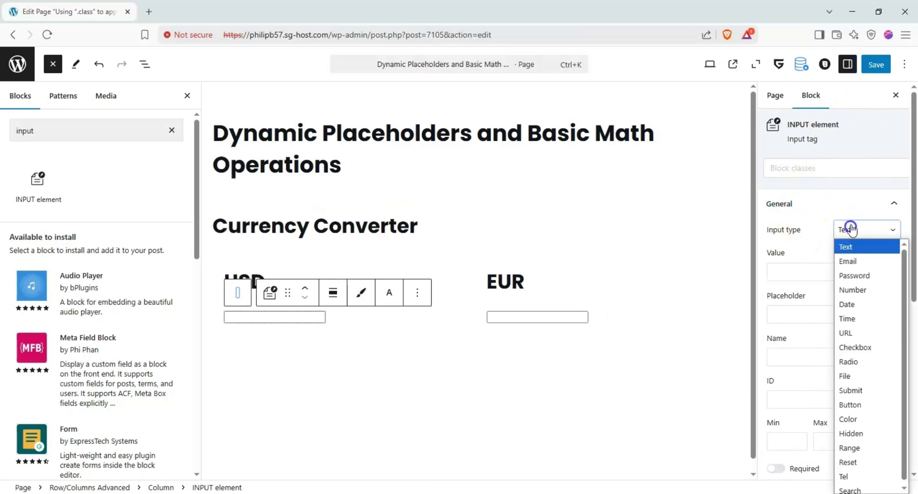
{"action": "left_click", "coordinate": [868, 288]}
{"action": "left_click", "coordinate": [583, 317]}
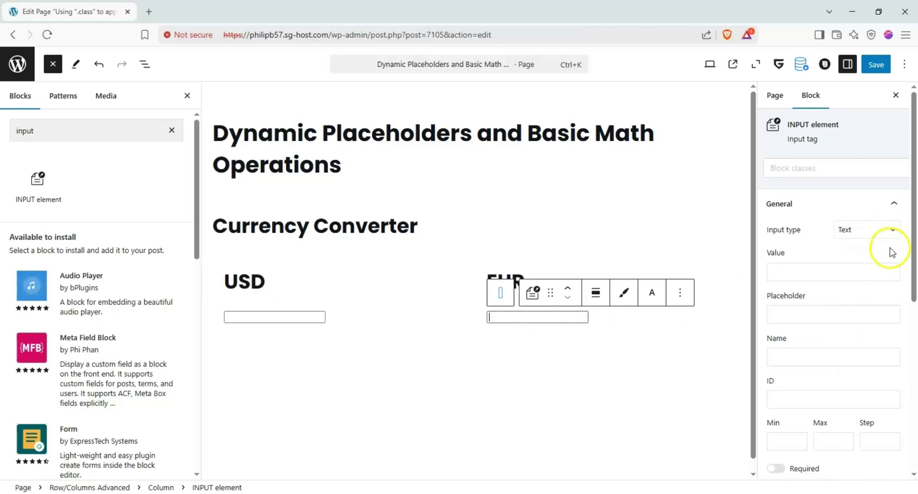
{"action": "scroll", "coordinate": [870, 263], "scroll_direction": "down", "scroll_amount": 3}
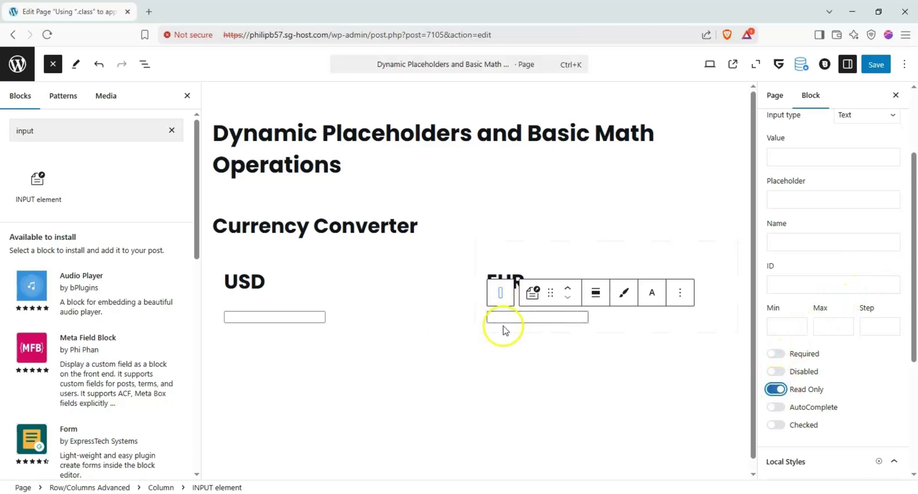
Step: Add a new local class named usd-input to the INPUT element under the USD heading
{"action": "left_click", "coordinate": [305, 317]}
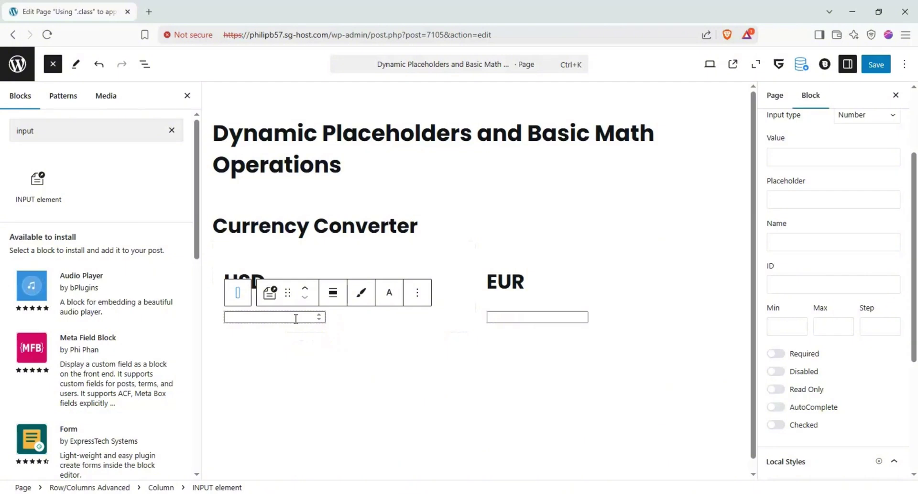
{"action": "scroll", "coordinate": [814, 219], "scroll_direction": "up", "scroll_amount": 3}
{"action": "left_click", "coordinate": [809, 171]}
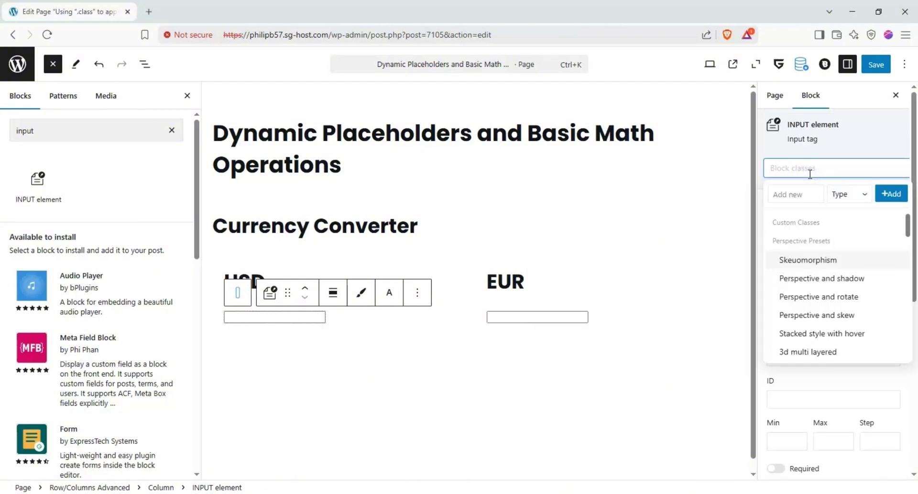
{"action": "type", "text": "usd"}
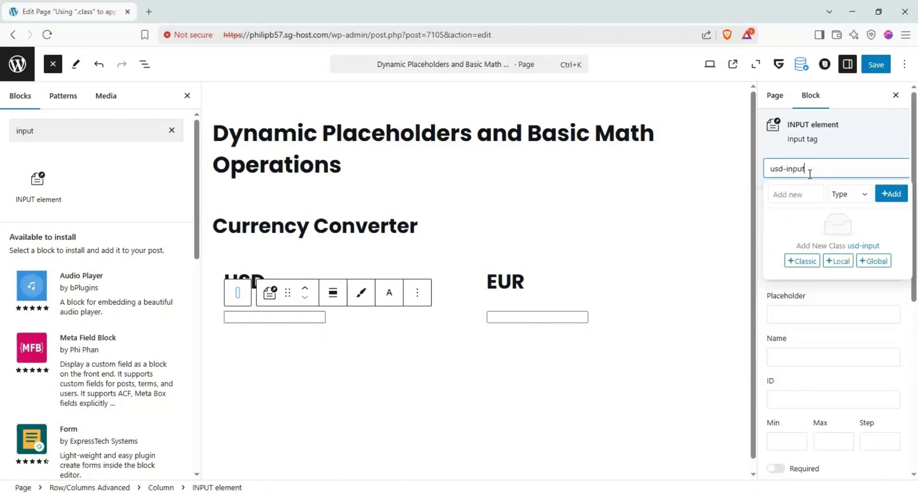
{"action": "type", "text": "-input"}
{"action": "left_click", "coordinate": [838, 261]}
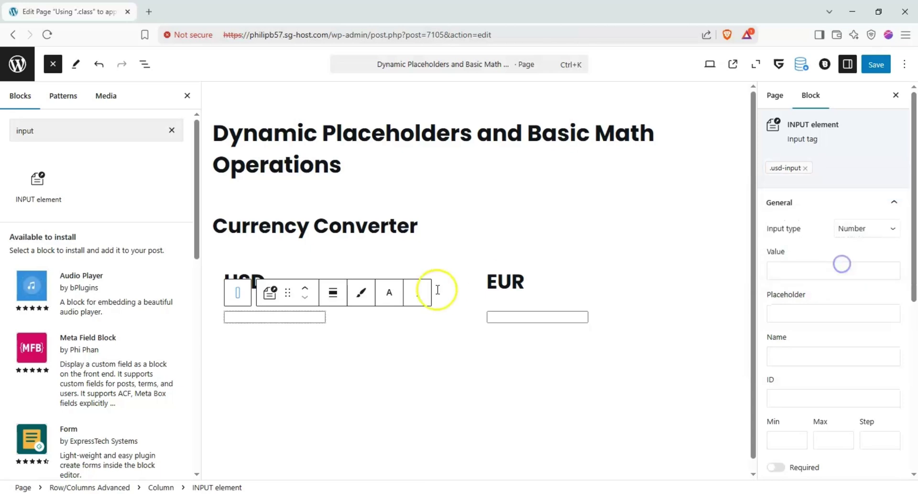
Step: Add a new local class named euro-output to the INPUT element under the EUR heading
{"action": "left_click", "coordinate": [509, 318]}
{"action": "left_click", "coordinate": [835, 172]}
{"action": "type", "text": "euro-output"}
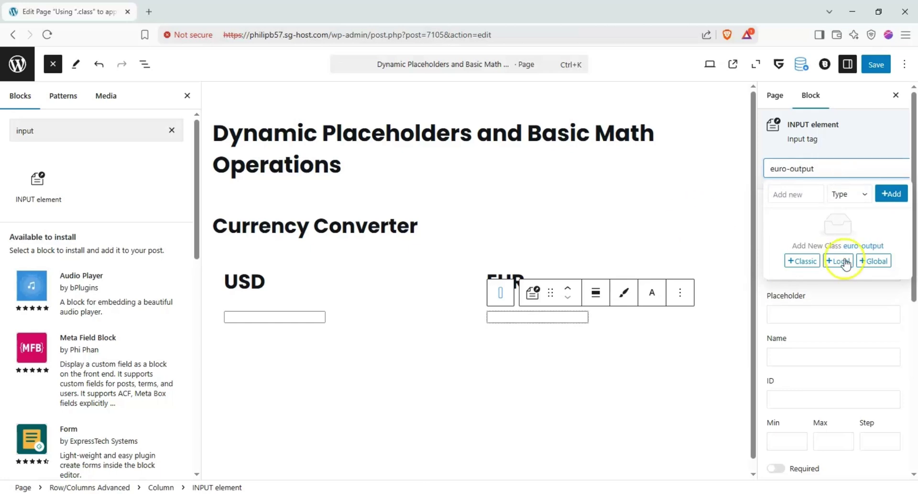
{"action": "left_click", "coordinate": [844, 262]}
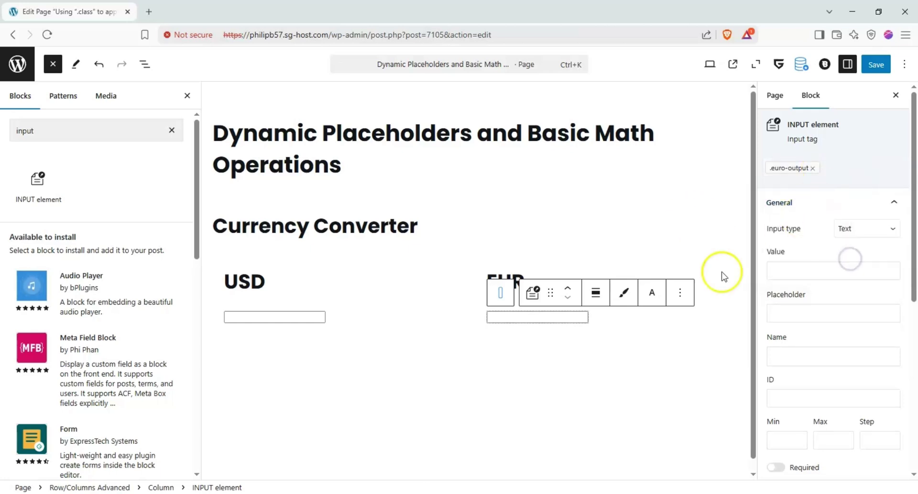
{"action": "left_click", "coordinate": [439, 349]}
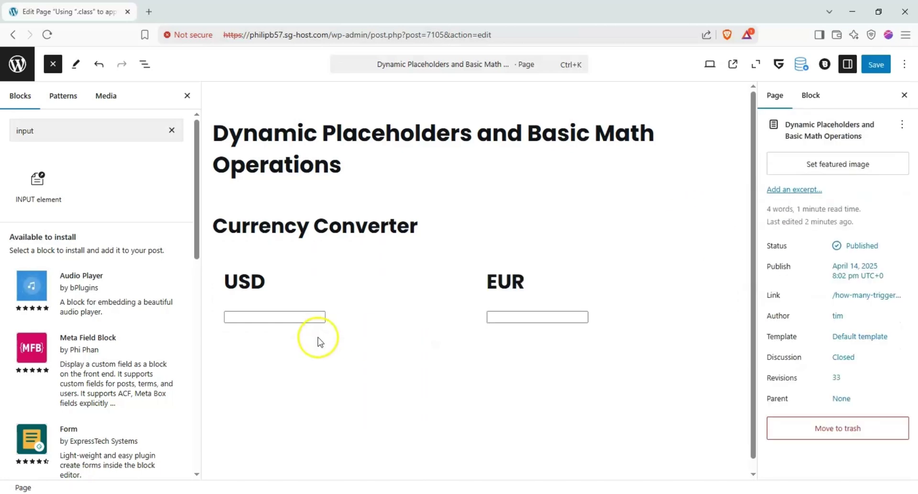
Step: Insert a Box Container below the two columns and place a Button Advanced block inside it
{"action": "left_click", "coordinate": [172, 130]}
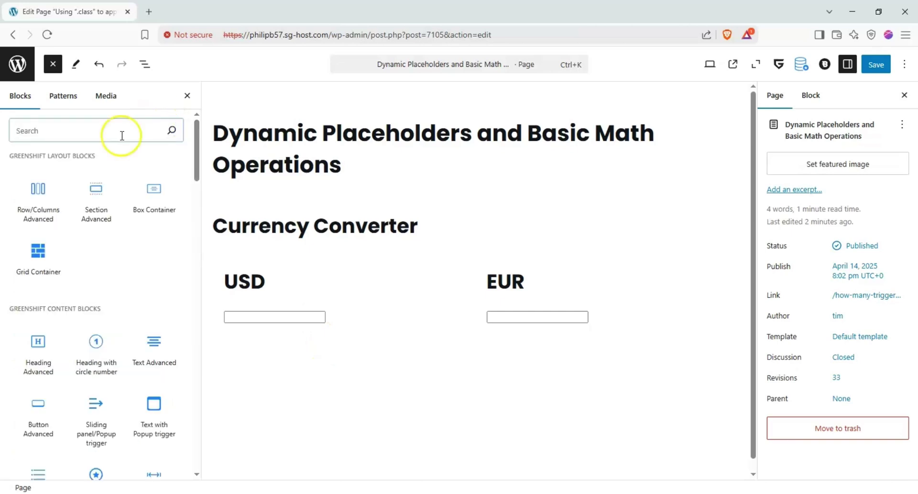
{"action": "left_click_drag", "start_coordinate": [153, 188], "coordinate": [449, 330]}
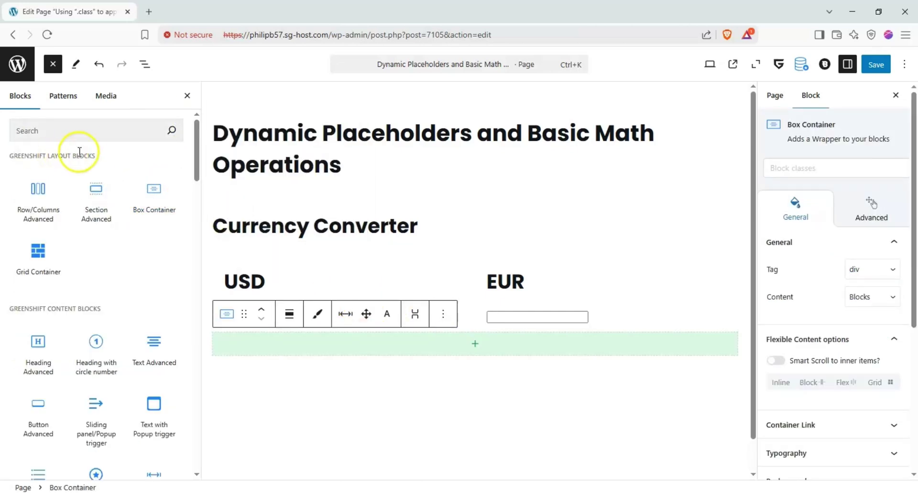
{"action": "left_click", "coordinate": [89, 133]}
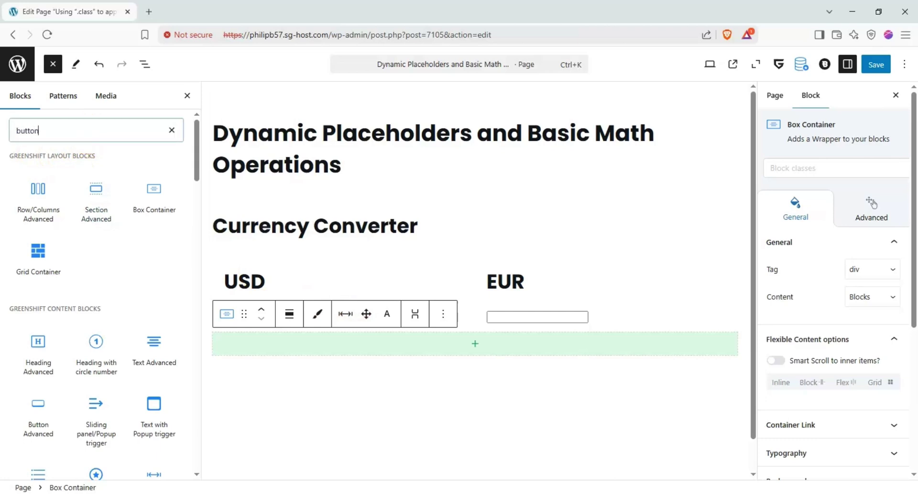
{"action": "left_click_drag", "start_coordinate": [43, 181], "coordinate": [485, 342]}
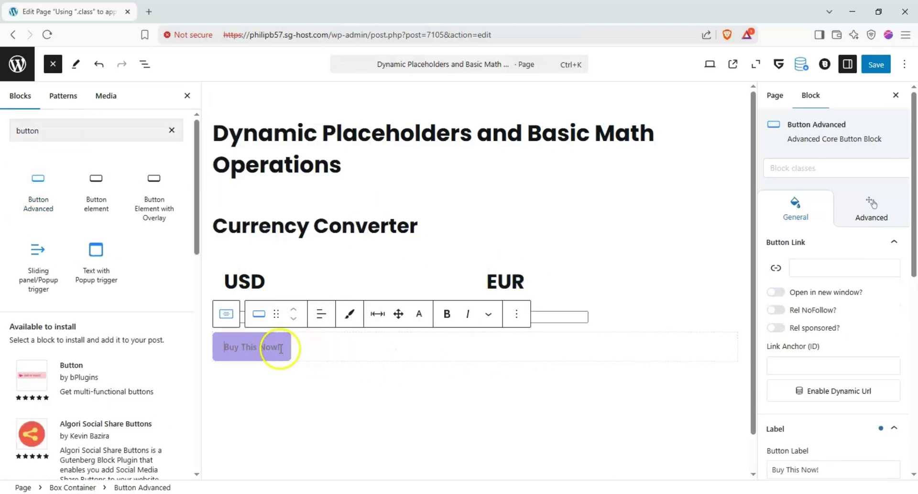
Step: Center the button in its container and change its label to "Convert!"
{"action": "left_click", "coordinate": [319, 316]}
{"action": "left_click", "coordinate": [340, 369]}
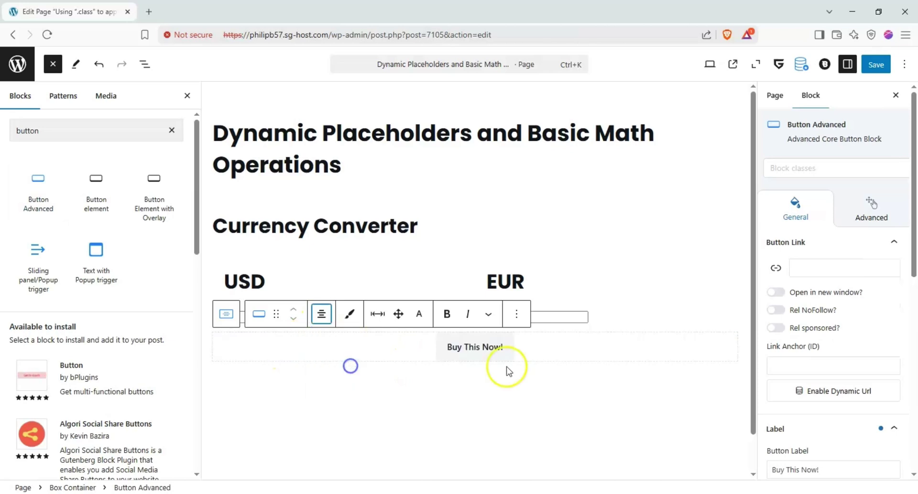
{"action": "triple_click", "coordinate": [486, 343]}
{"action": "type", "text": "Conver"}
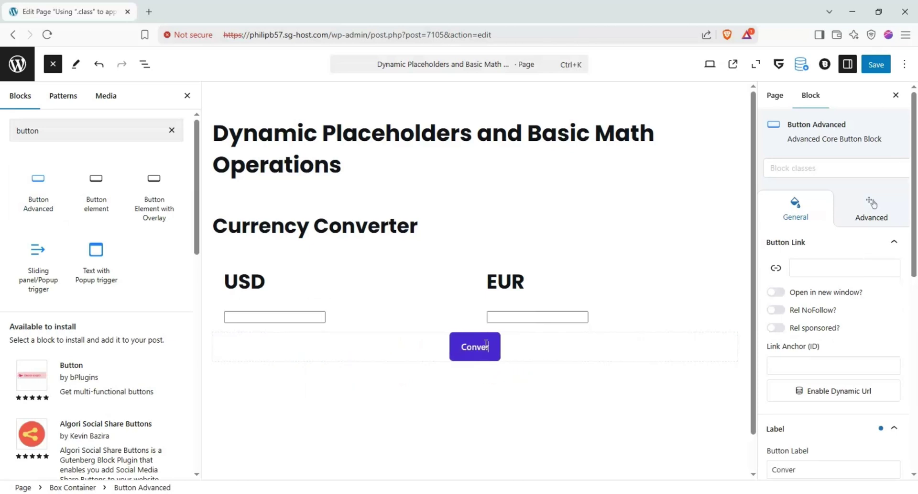
{"action": "type", "text": "t!"}
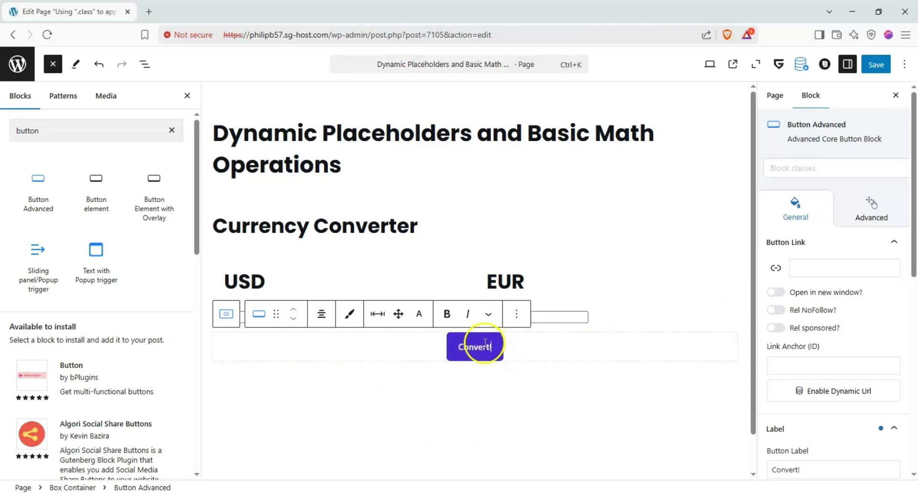
Step: Add a new local class named convert-button to the Convert! button
{"action": "left_click", "coordinate": [878, 168]}
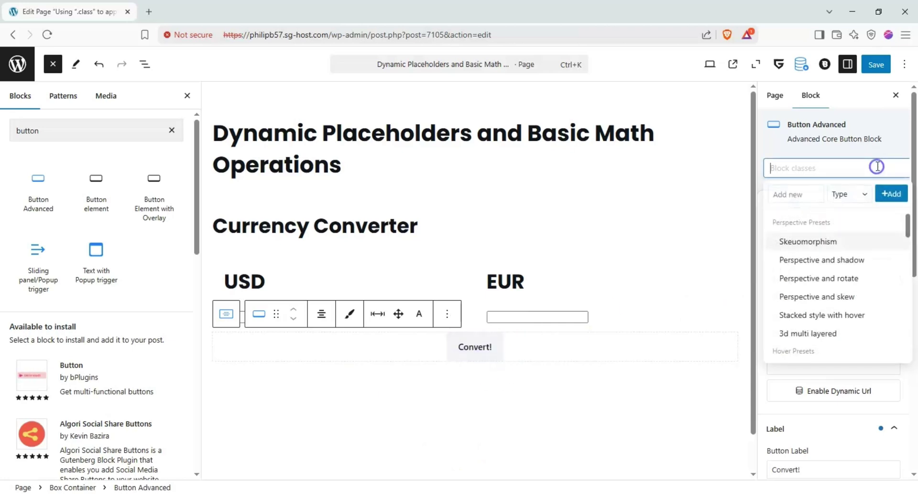
{"action": "left_click", "coordinate": [816, 171]}
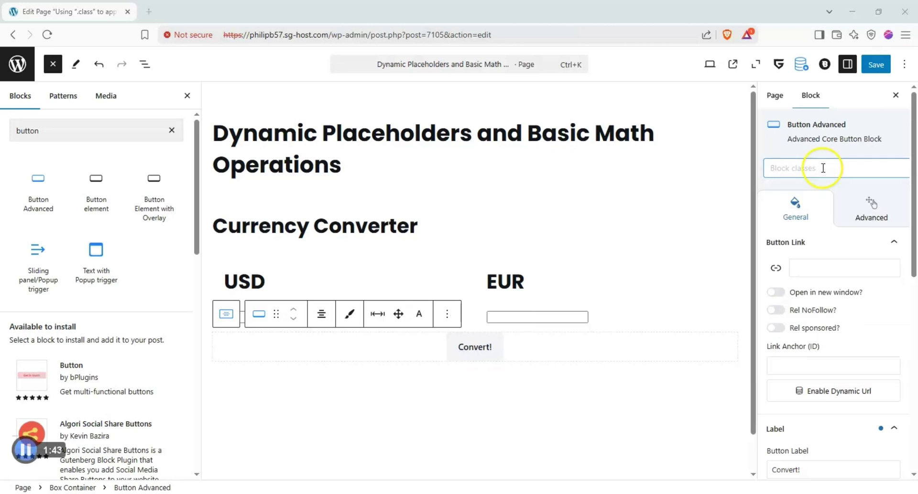
{"action": "left_click", "coordinate": [819, 168]}
{"action": "left_click", "coordinate": [823, 167]}
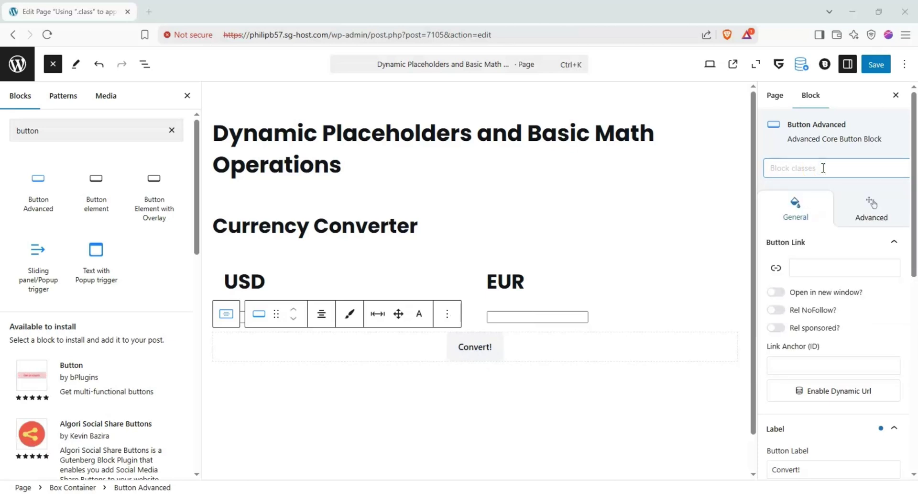
{"action": "type", "text": "convert-button"}
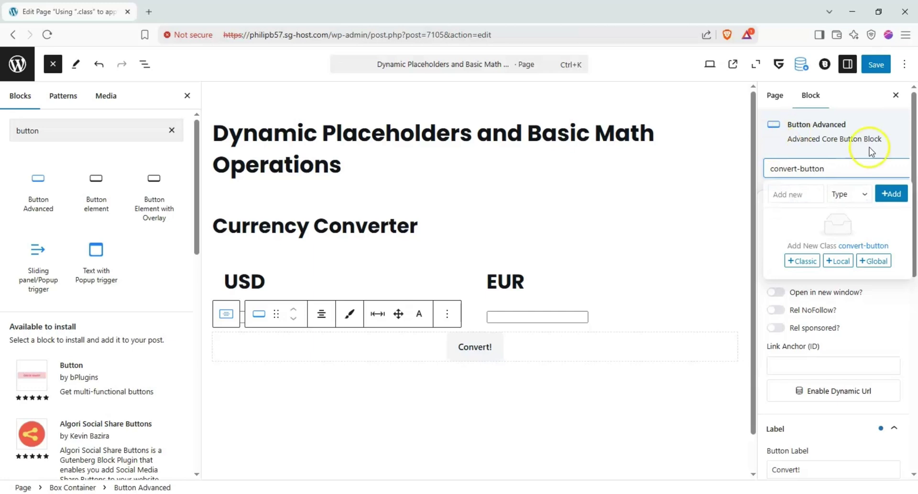
{"action": "left_click", "coordinate": [837, 260]}
{"action": "left_click", "coordinate": [333, 349]}
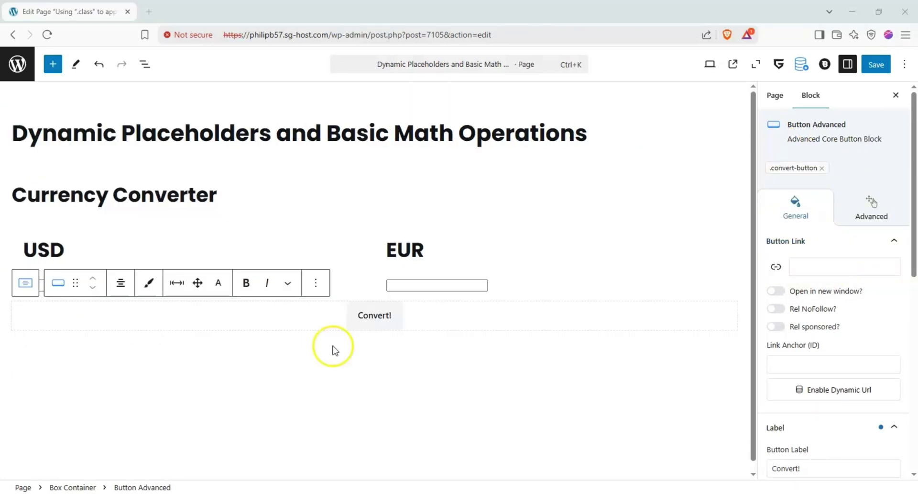
Step: Add a new interaction layer to the Convert! button with On Click as its trigger
{"action": "left_click", "coordinate": [383, 310]}
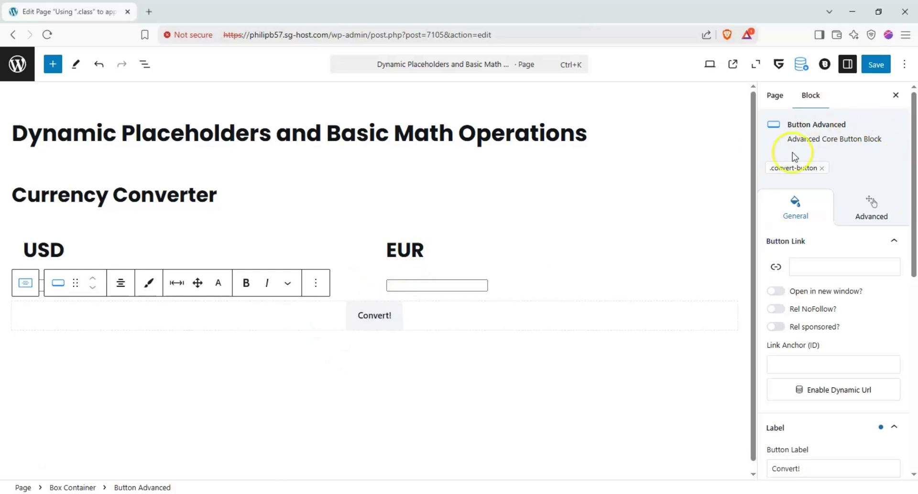
{"action": "left_click", "coordinate": [847, 203]}
{"action": "left_click", "coordinate": [880, 239]}
{"action": "left_click", "coordinate": [861, 297]}
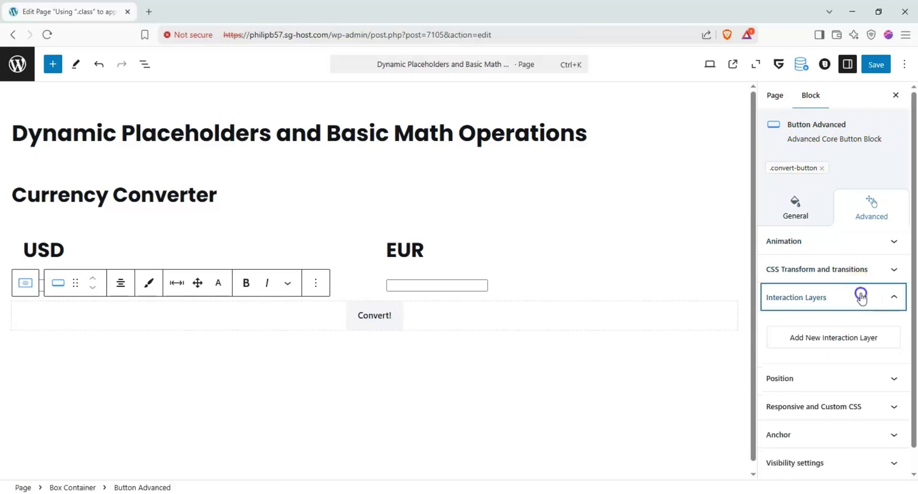
{"action": "left_click", "coordinate": [843, 338]}
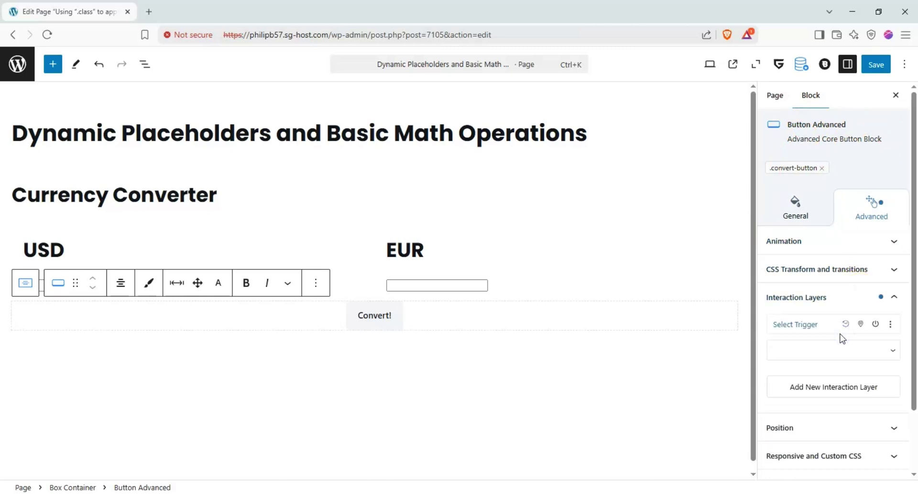
{"action": "left_click", "coordinate": [811, 347]}
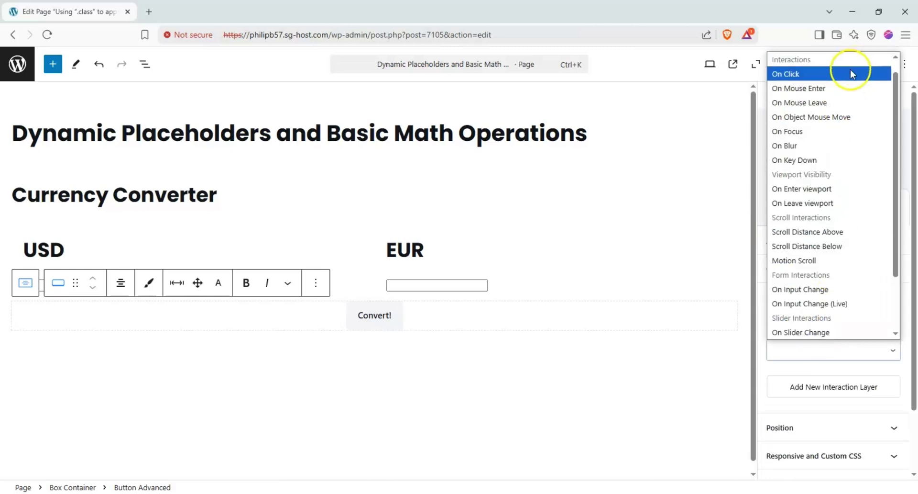
{"action": "left_click", "coordinate": [850, 73]}
Step: Add a Set attribute action with the attribute name value and the dynamic placeholder {{VALUE}} as its value
{"action": "scroll", "coordinate": [818, 310], "scroll_direction": "down", "scroll_amount": 1}
{"action": "left_click", "coordinate": [822, 329]}
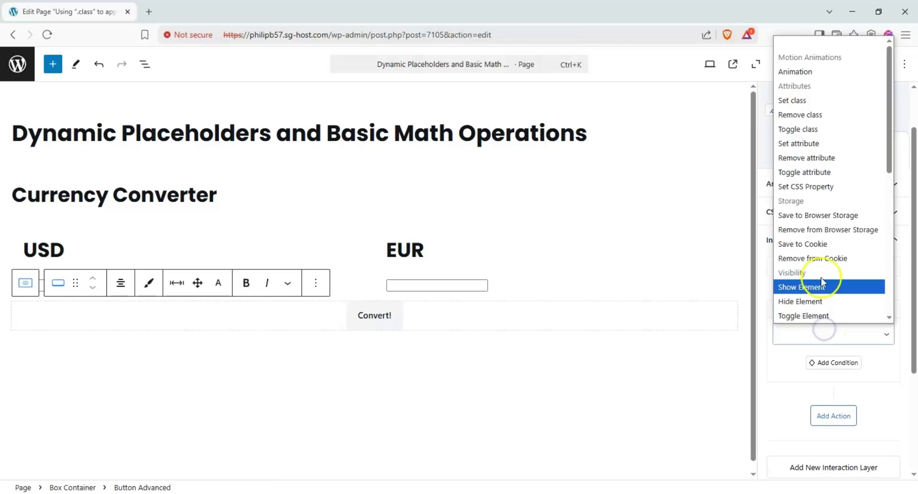
{"action": "left_click", "coordinate": [813, 143]}
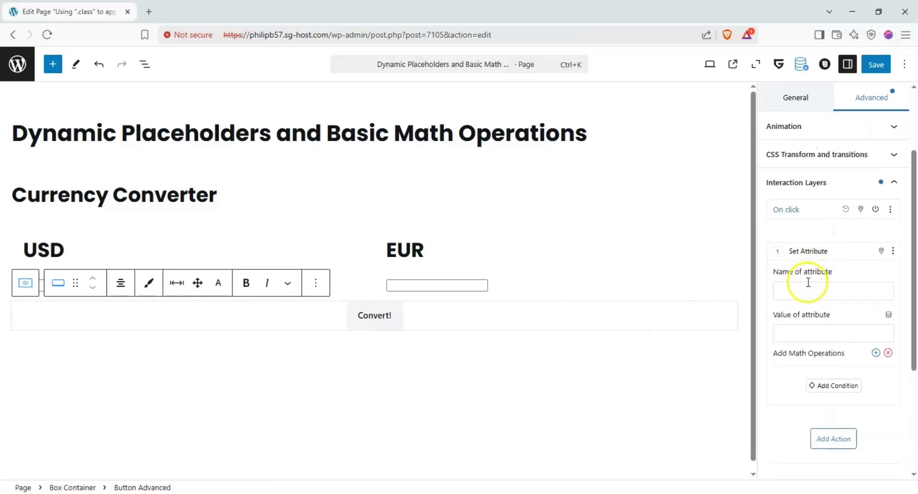
{"action": "left_click", "coordinate": [808, 289]}
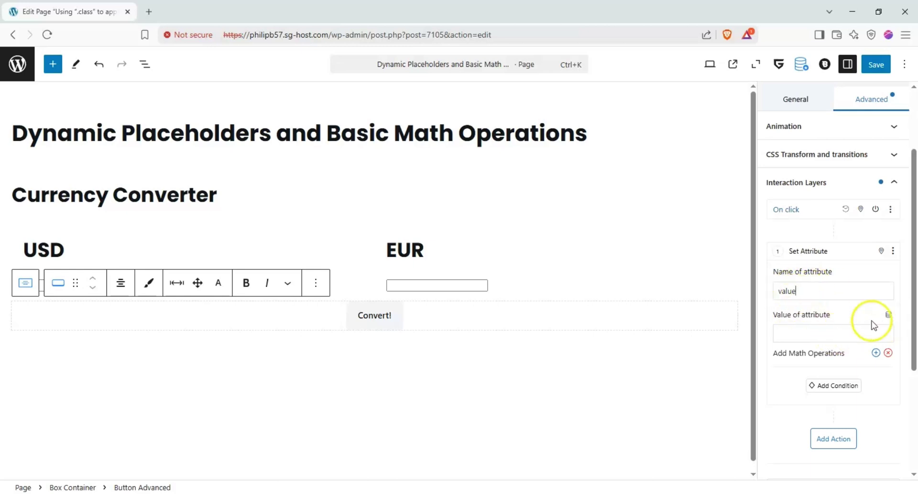
{"action": "left_click", "coordinate": [889, 316]}
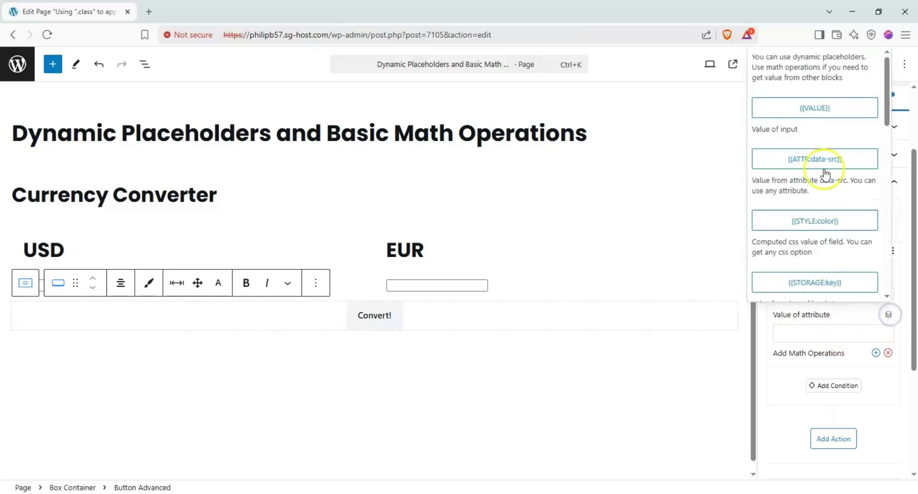
{"action": "left_click", "coordinate": [823, 113]}
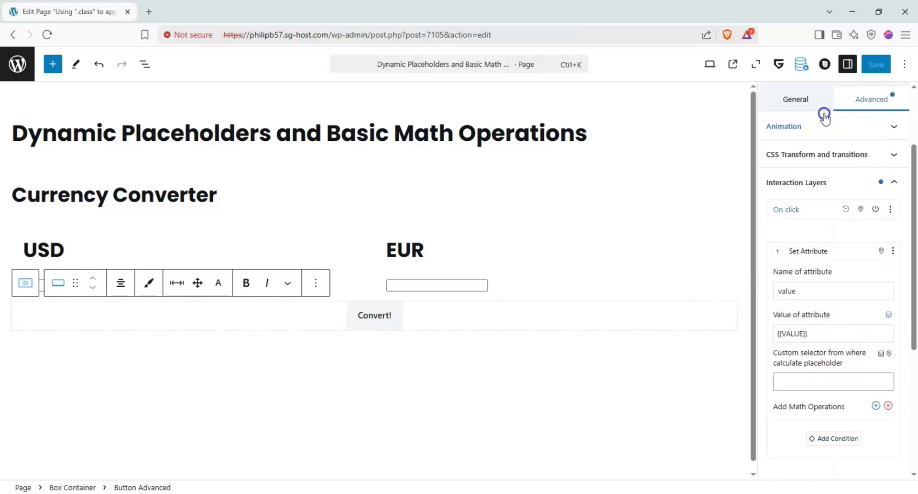
Step: Use the CSS Selector Builder to set .usd-input as the custom selector from which the placeholder is calculated
{"action": "left_click", "coordinate": [888, 354]}
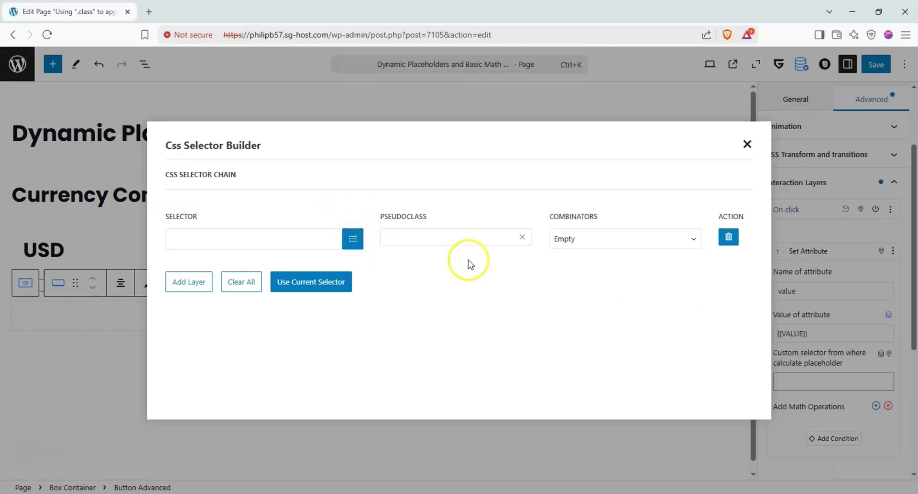
{"action": "left_click", "coordinate": [352, 238]}
{"action": "left_click", "coordinate": [175, 280]}
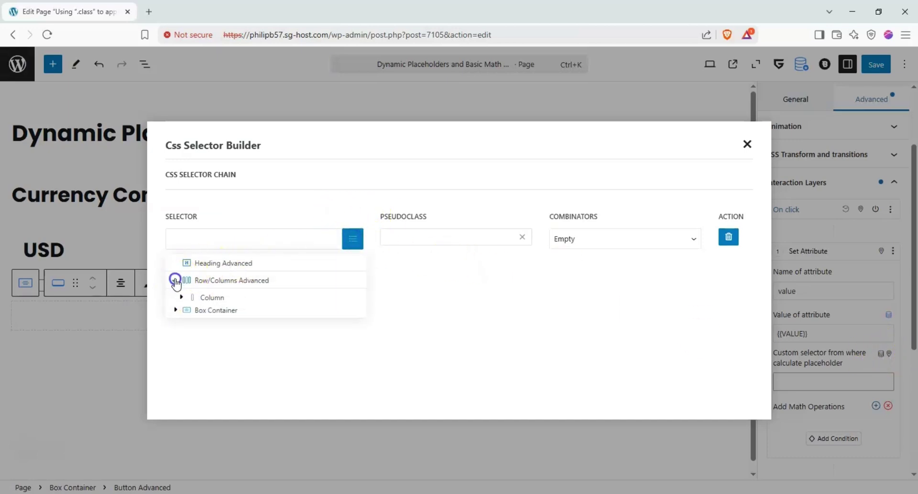
{"action": "left_click", "coordinate": [181, 297]}
{"action": "left_click", "coordinate": [218, 316]}
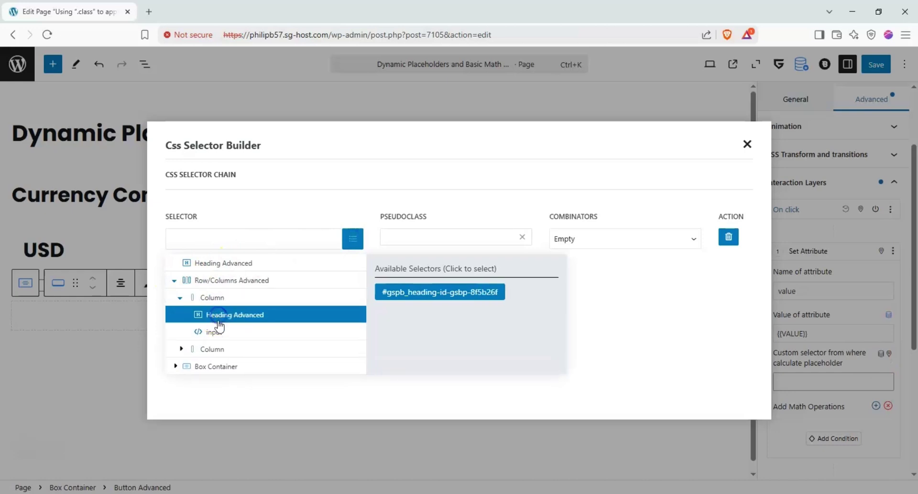
{"action": "left_click", "coordinate": [219, 330]}
{"action": "left_click", "coordinate": [473, 291]}
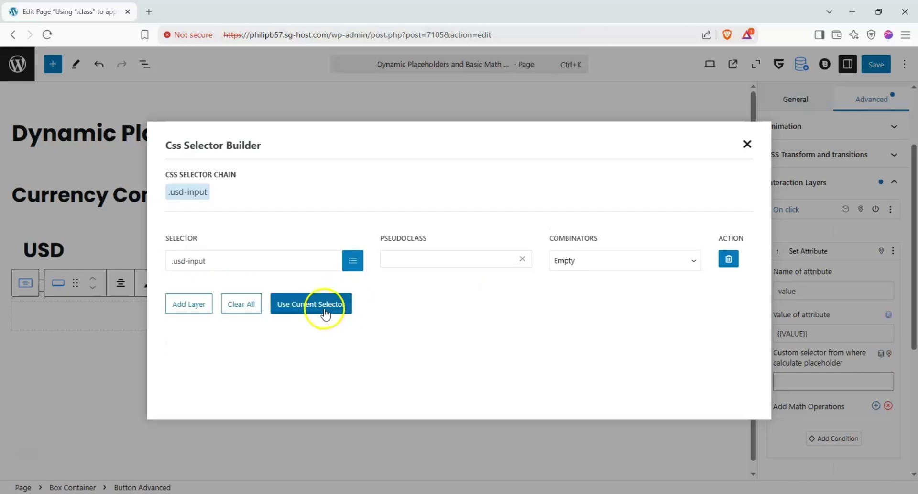
{"action": "left_click", "coordinate": [324, 312]}
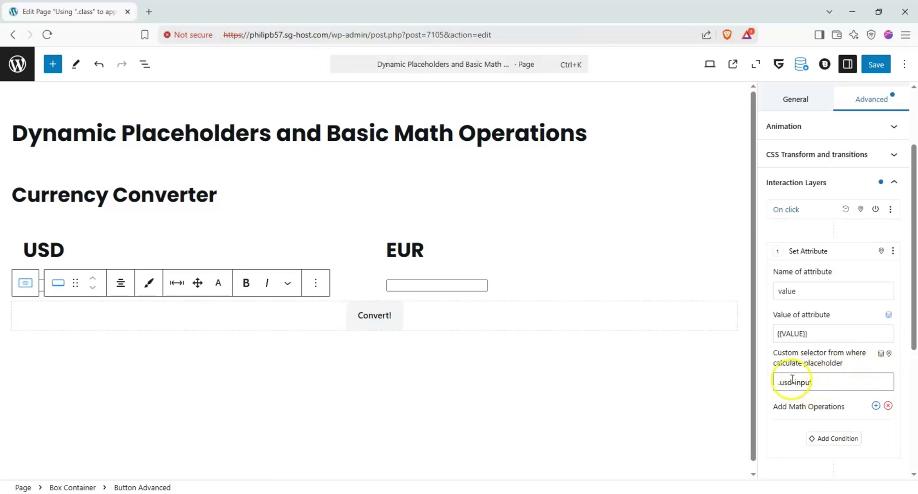
{"action": "scroll", "coordinate": [856, 360], "scroll_direction": "down", "scroll_amount": 3}
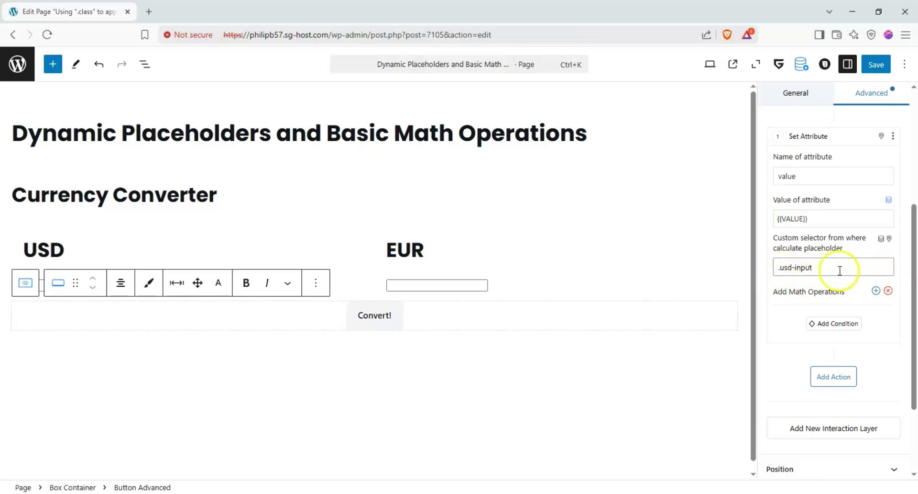
{"action": "scroll", "coordinate": [844, 266], "scroll_direction": "up", "scroll_amount": 1}
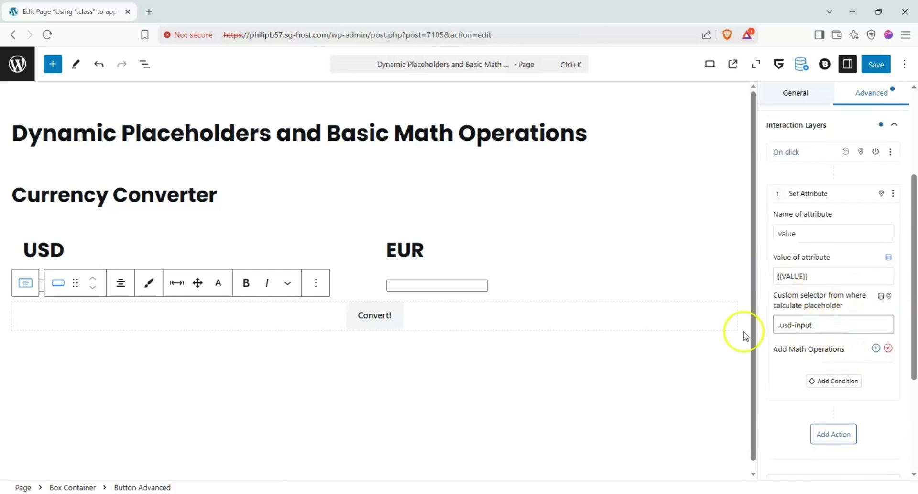
Step: Add a math operation to the Set Attribute action that multiplies the placeholder value by 0.91
{"action": "left_click", "coordinate": [875, 348]}
{"action": "left_click", "coordinate": [821, 354]}
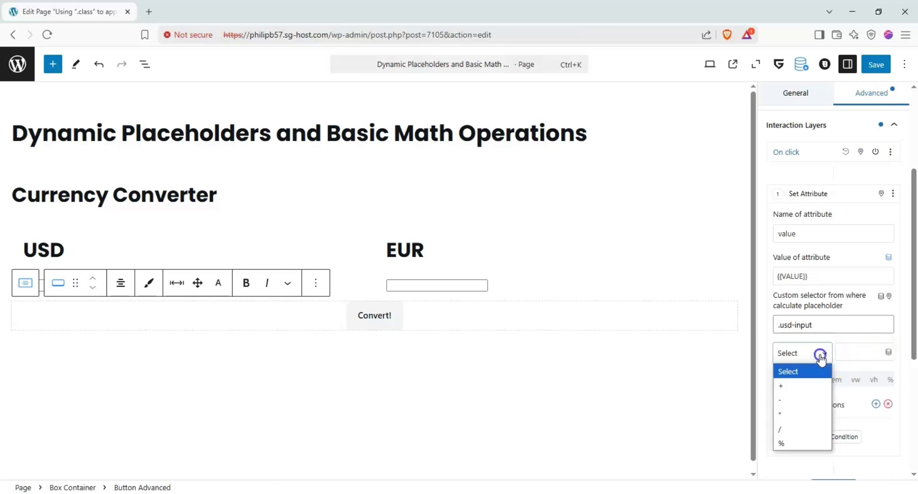
{"action": "left_click", "coordinate": [779, 414]}
{"action": "left_click", "coordinate": [869, 354]}
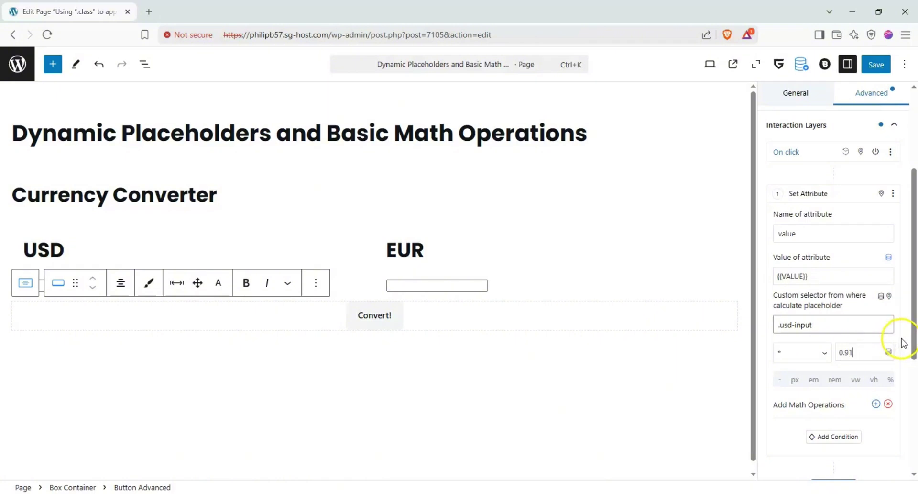
Step: Enable a custom action selector for the Set Attribute action and set it to the EUR input's .euro-output class with the CSS Selector Builder
{"action": "scroll", "coordinate": [909, 326], "scroll_direction": "up", "scroll_amount": 1}
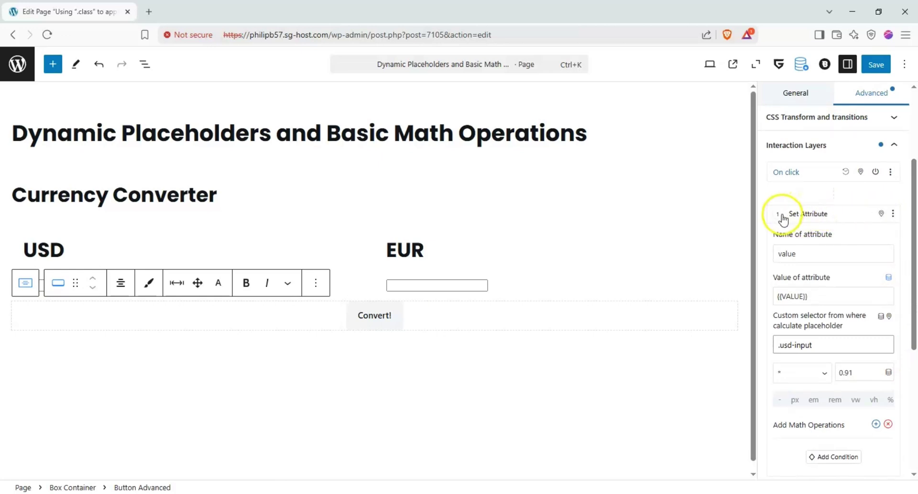
{"action": "left_click", "coordinate": [881, 215]}
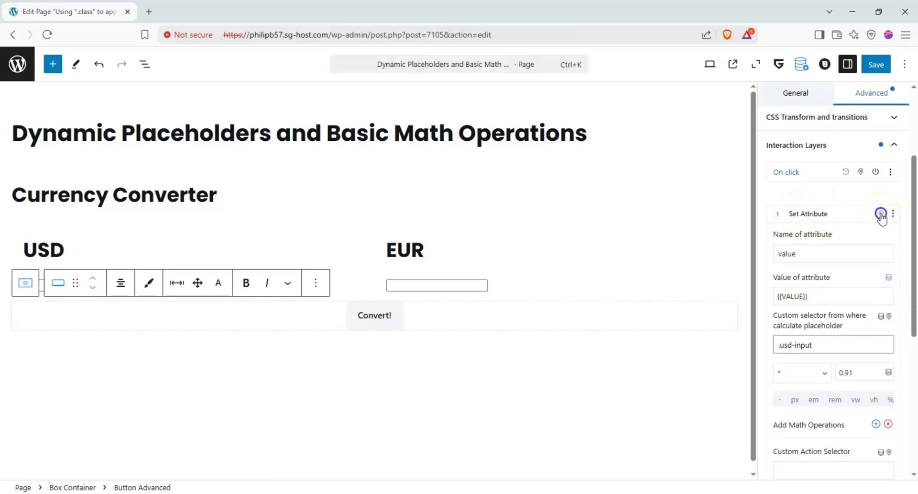
{"action": "scroll", "coordinate": [813, 335], "scroll_direction": "down", "scroll_amount": 1}
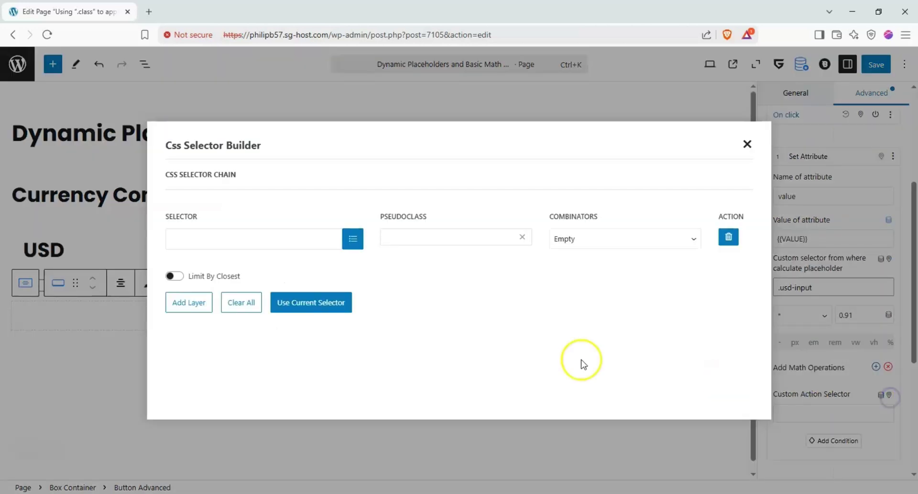
{"action": "left_click", "coordinate": [346, 242]}
{"action": "left_click", "coordinate": [201, 282]}
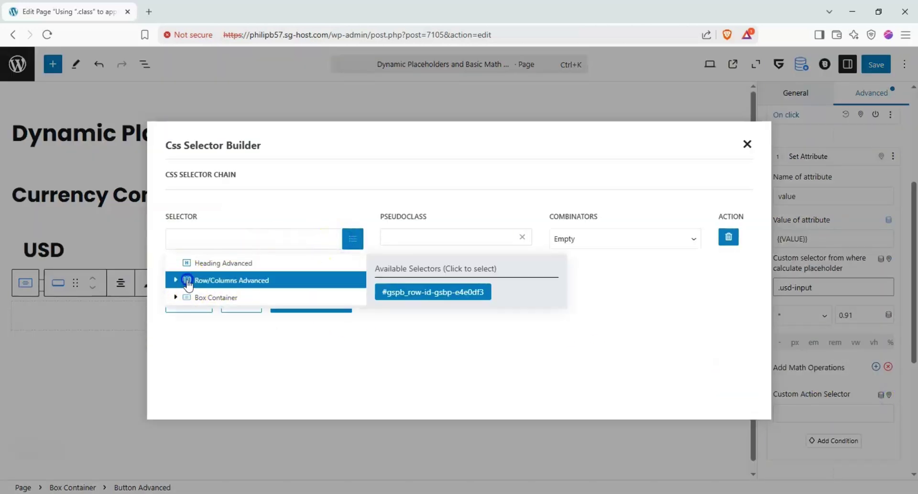
{"action": "left_click", "coordinate": [175, 279]}
{"action": "left_click", "coordinate": [198, 316]}
{"action": "left_click", "coordinate": [181, 314]}
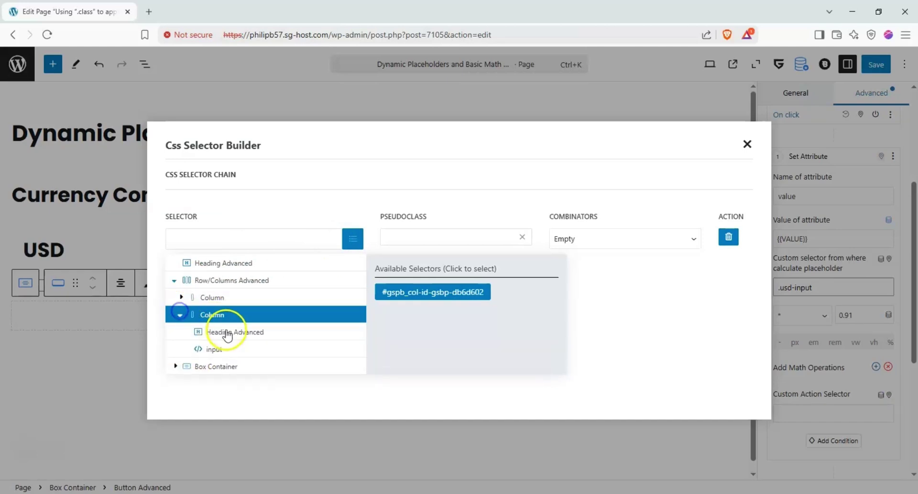
{"action": "left_click", "coordinate": [216, 349]}
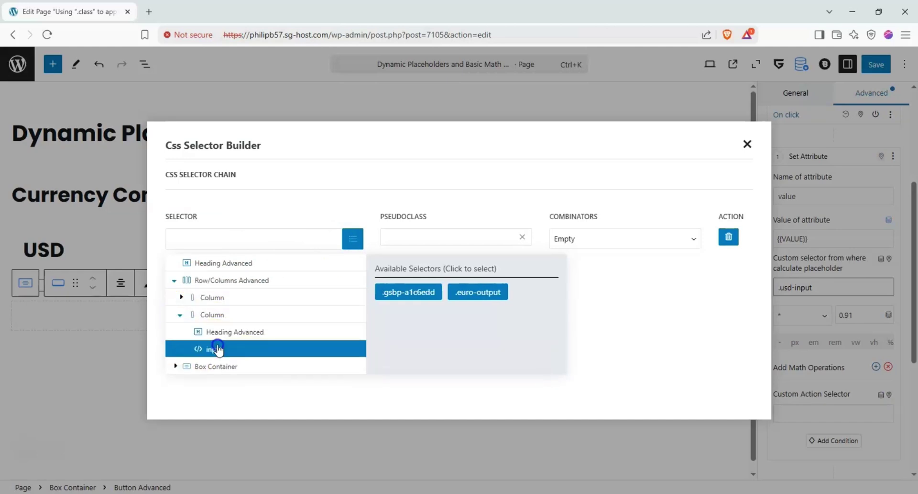
{"action": "left_click", "coordinate": [467, 302]}
{"action": "left_click", "coordinate": [308, 325]}
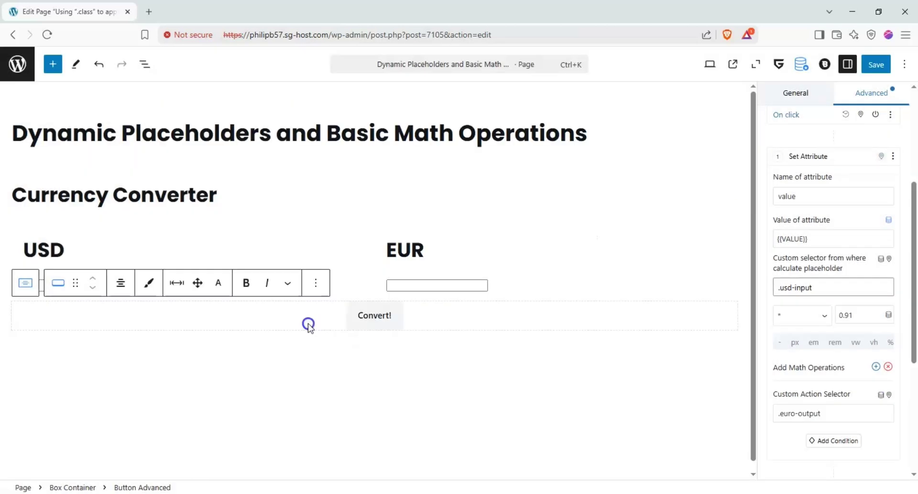
Step: Review the Convert! button's interaction layer, checking its trigger, attribute, placeholder source, math operation and action selector
{"action": "scroll", "coordinate": [861, 378], "scroll_direction": "up", "scroll_amount": 3}
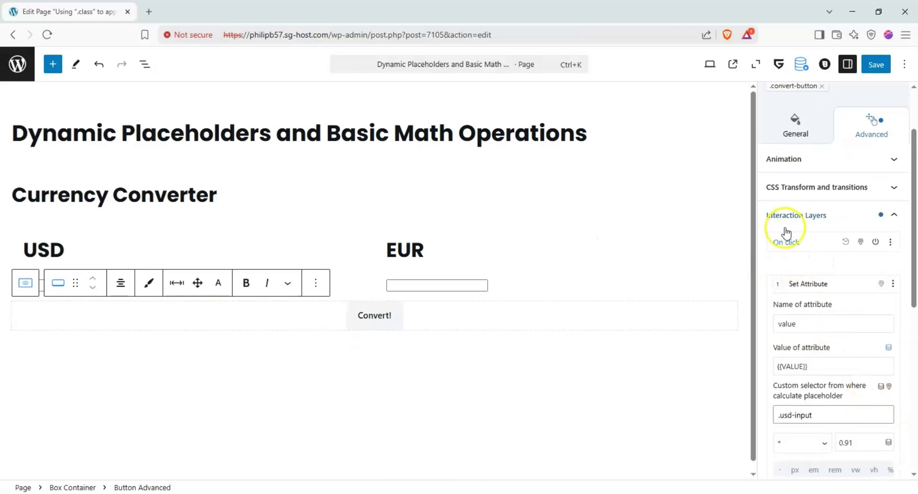
{"action": "left_click", "coordinate": [377, 311]}
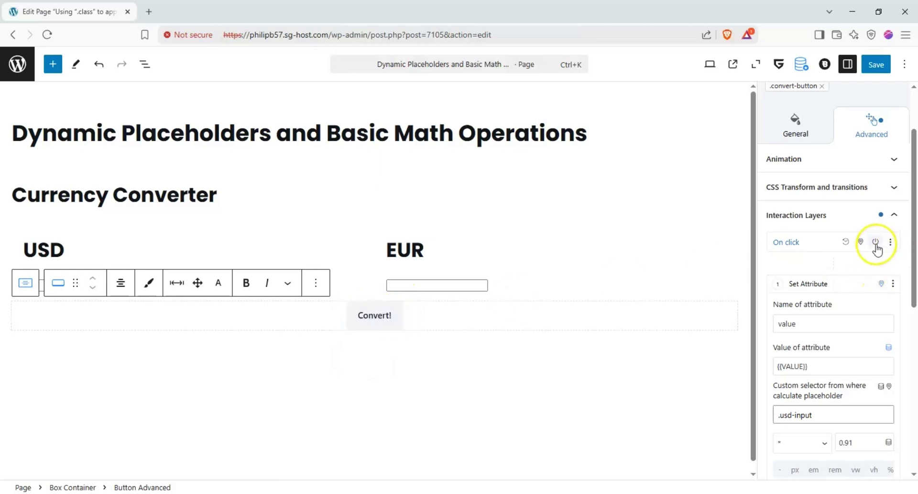
{"action": "left_click", "coordinate": [862, 242]}
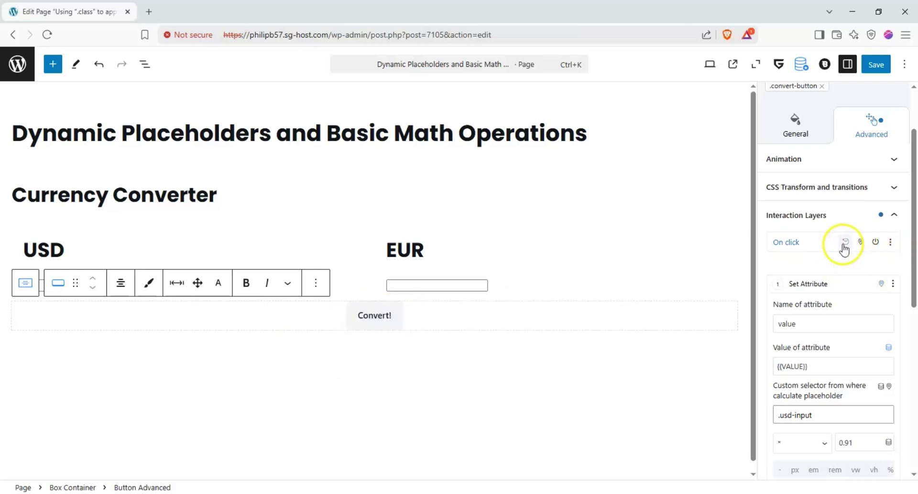
{"action": "scroll", "coordinate": [837, 262], "scroll_direction": "down", "scroll_amount": 3}
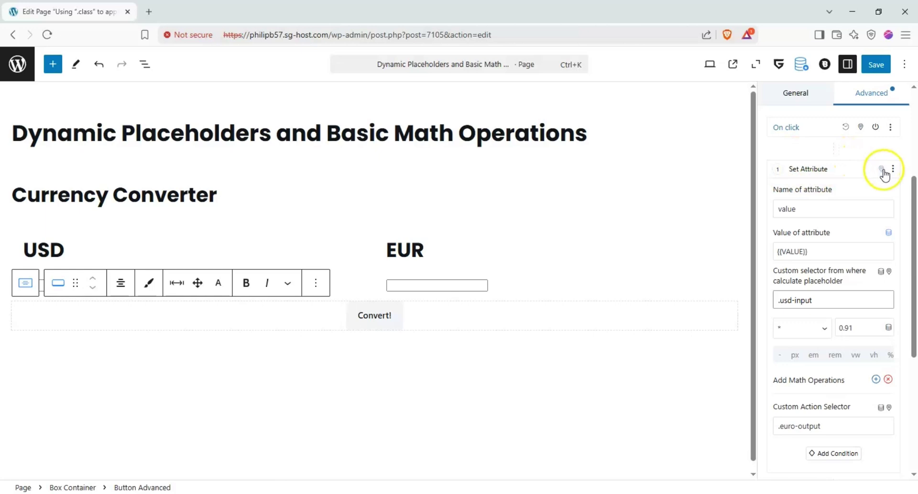
{"action": "scroll", "coordinate": [882, 173], "scroll_direction": "down", "scroll_amount": 1}
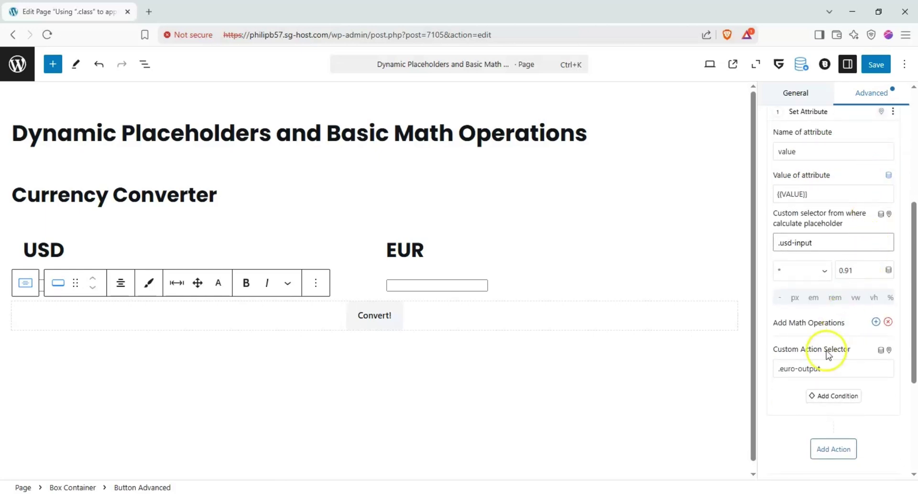
{"action": "scroll", "coordinate": [808, 371], "scroll_direction": "up", "scroll_amount": 2}
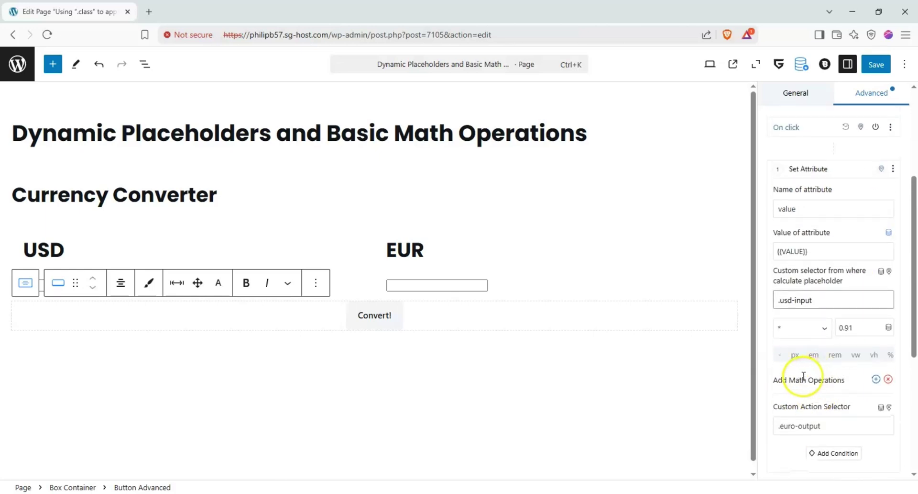
{"action": "scroll", "coordinate": [802, 297], "scroll_direction": "down", "scroll_amount": 1}
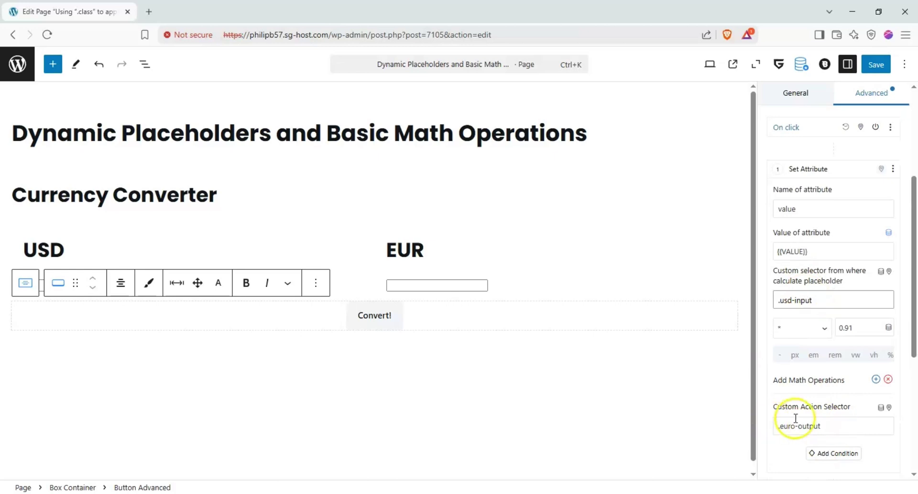
{"action": "scroll", "coordinate": [799, 424], "scroll_direction": "up", "scroll_amount": 1}
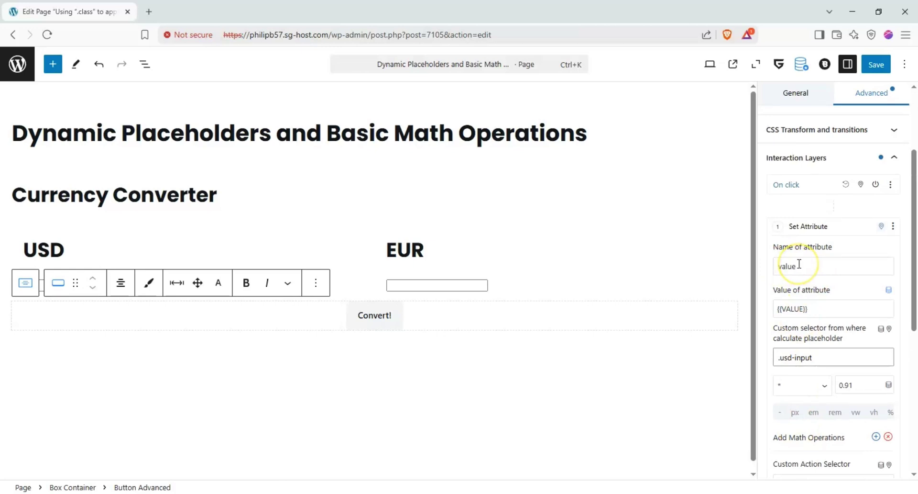
{"action": "scroll", "coordinate": [798, 264], "scroll_direction": "down", "scroll_amount": 1}
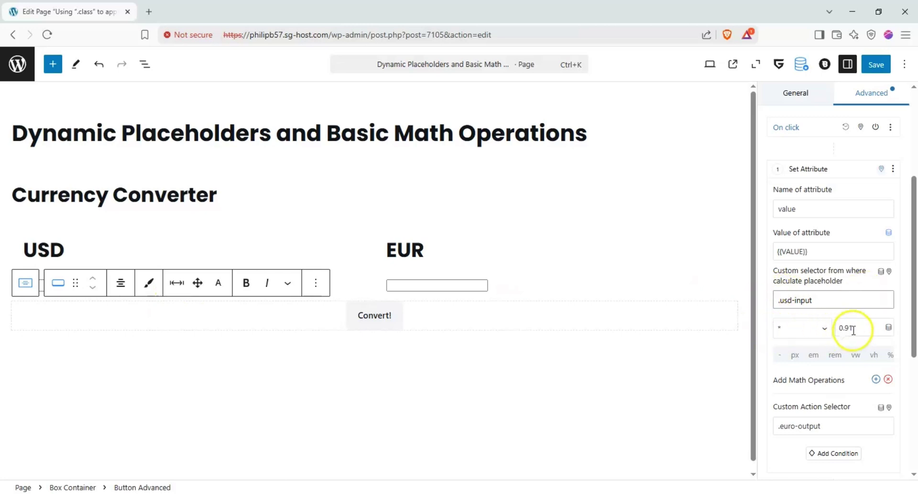
Step: Save the page and view it on the live site in a new browser tab
{"action": "left_click", "coordinate": [879, 65]}
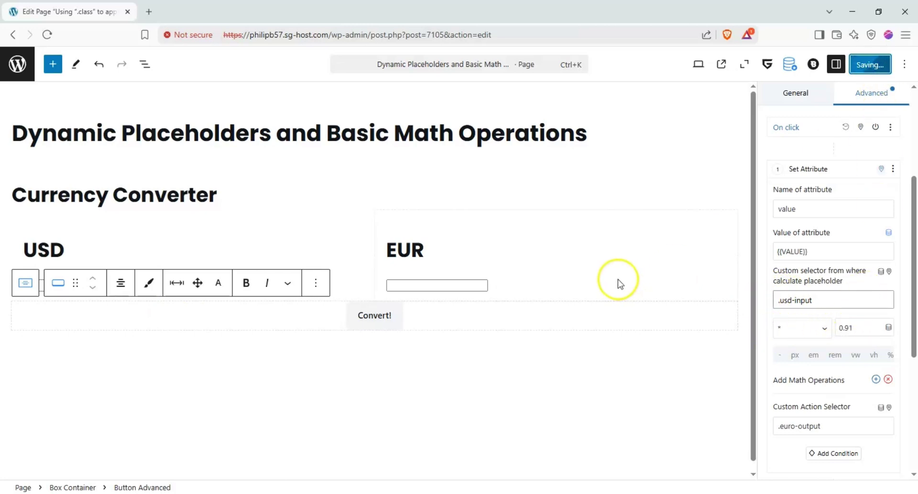
{"action": "left_click", "coordinate": [732, 65]}
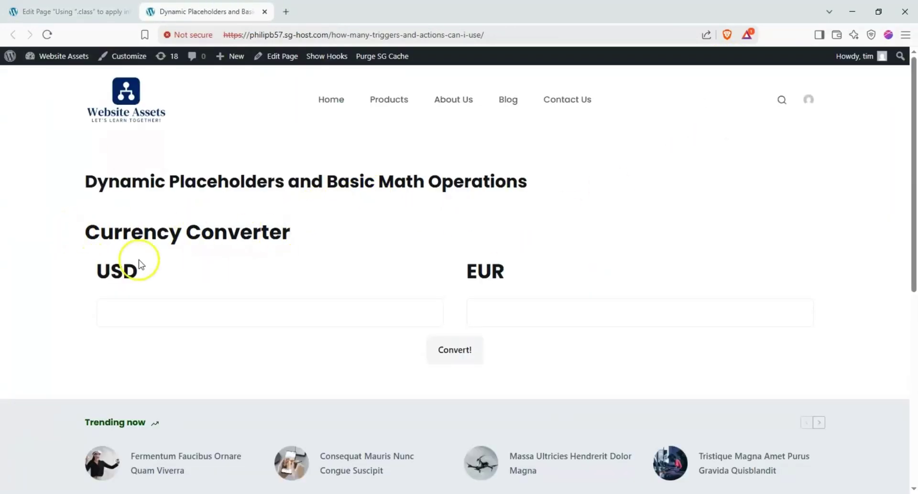
Step: Test the currency converter by converting 34 USD and 57 USD to EUR
{"action": "left_click", "coordinate": [303, 324]}
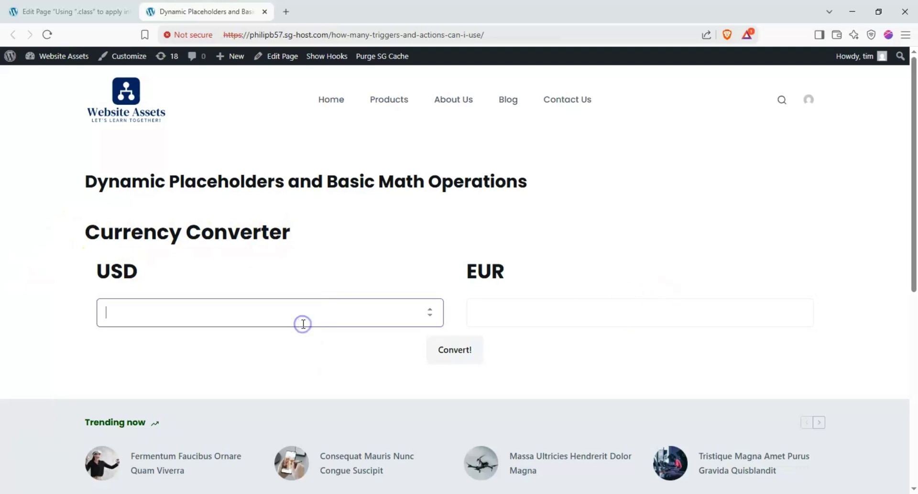
{"action": "left_click", "coordinate": [457, 351]}
{"action": "left_click", "coordinate": [515, 320]}
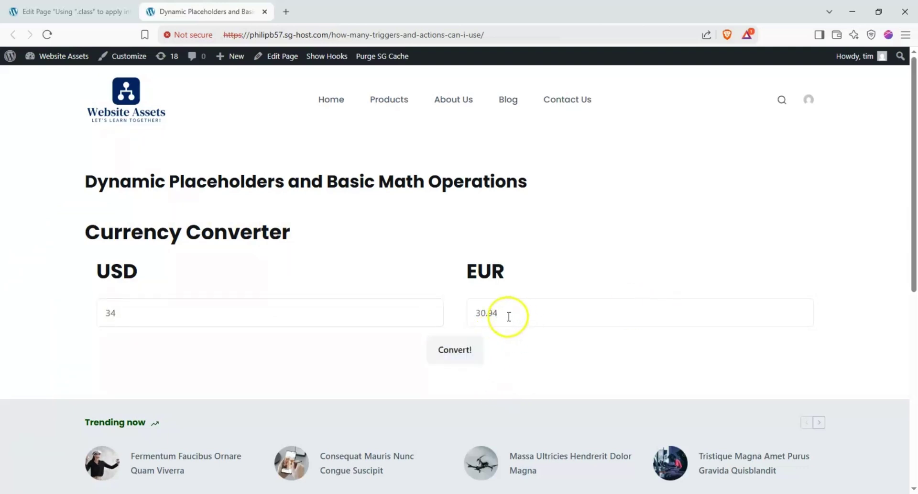
{"action": "left_click_drag", "start_coordinate": [224, 314], "coordinate": [35, 322]}
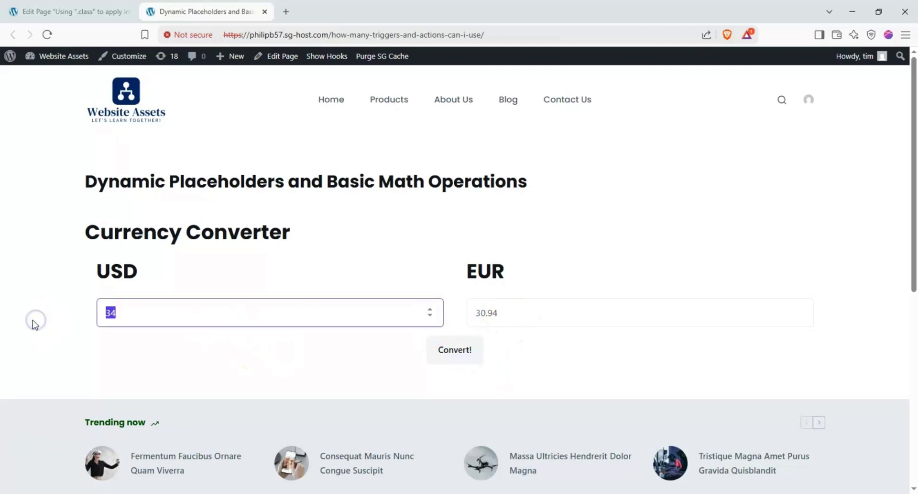
{"action": "type", "text": "57"}
{"action": "left_click", "coordinate": [455, 350]}
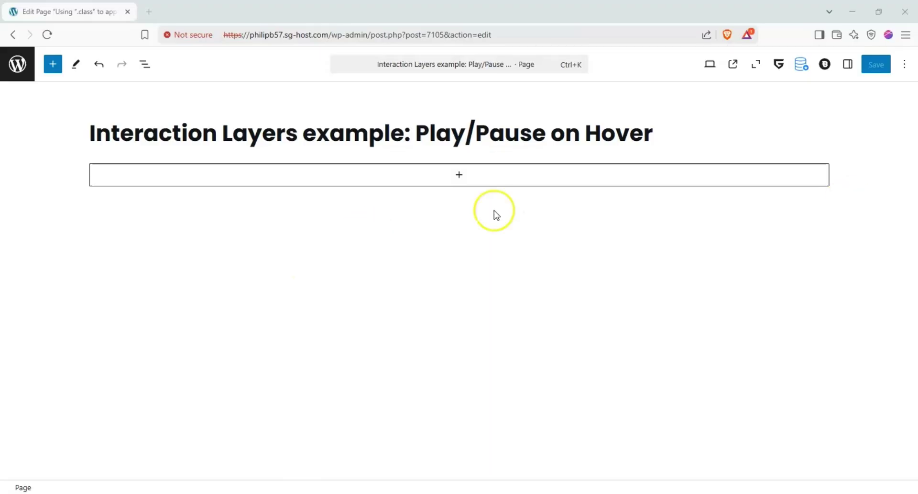
Step: Search the block library for video and insert a Video Advanced block on the Play/Pause on Hover page
{"action": "left_click", "coordinate": [58, 62]}
{"action": "left_click", "coordinate": [107, 123]}
{"action": "type", "text": "vide"}
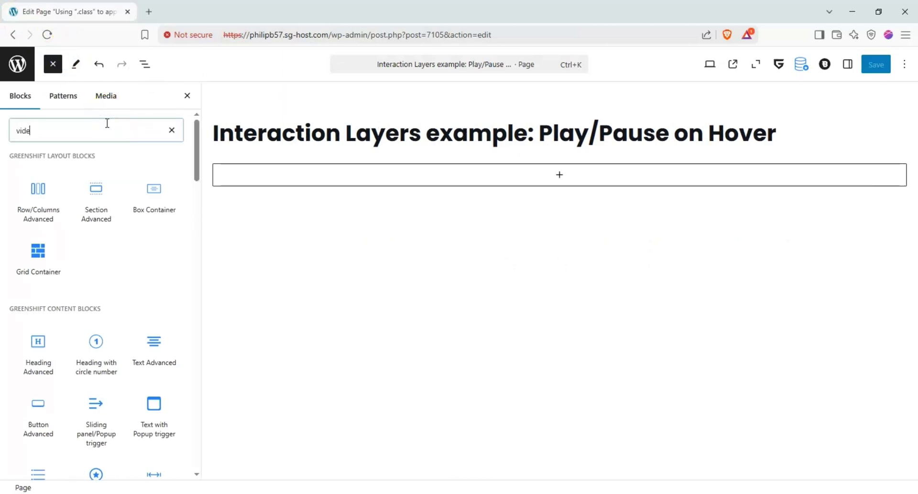
{"action": "type", "text": "io"}
{"action": "type", "text": "o"}
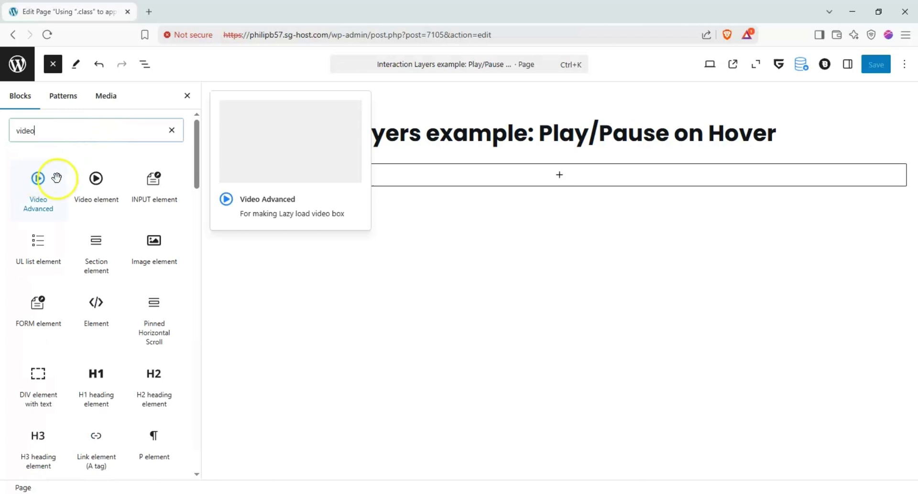
{"action": "left_click", "coordinate": [38, 178]}
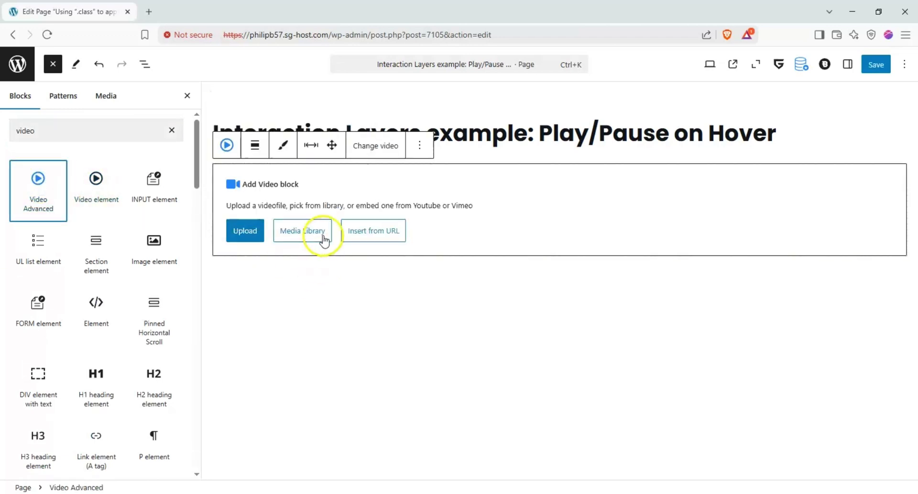
Step: Load 12359943_1920_1080_24fps.mp4 from the media library into the video block and preview it in the editor
{"action": "left_click", "coordinate": [318, 235]}
{"action": "left_click", "coordinate": [86, 194]}
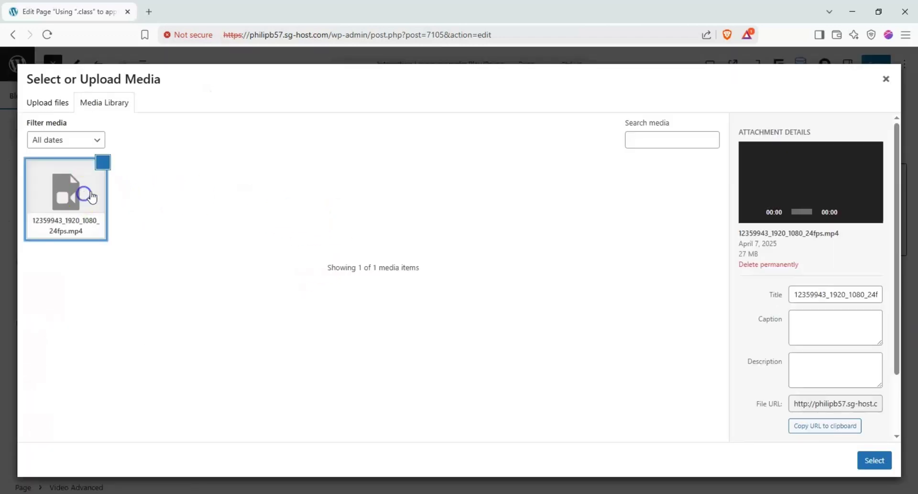
{"action": "left_click", "coordinate": [875, 459]}
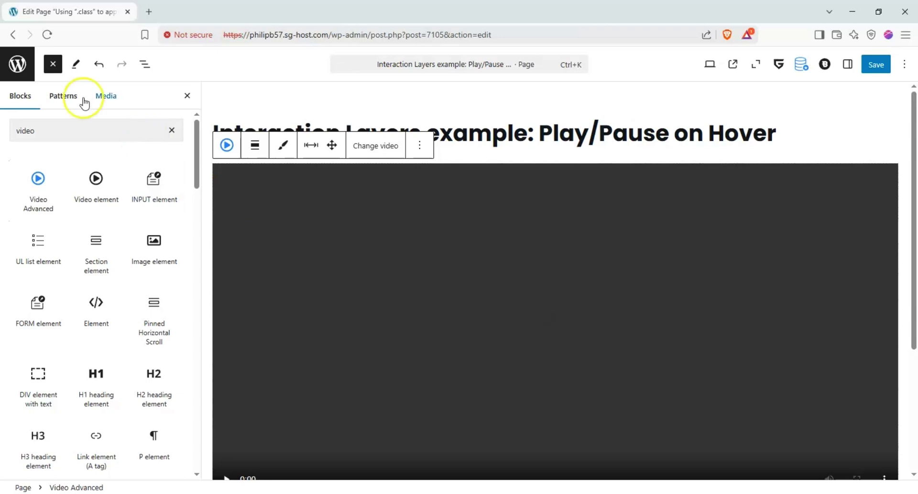
{"action": "left_click", "coordinate": [52, 63]}
{"action": "scroll", "coordinate": [603, 239], "scroll_direction": "down", "scroll_amount": 1}
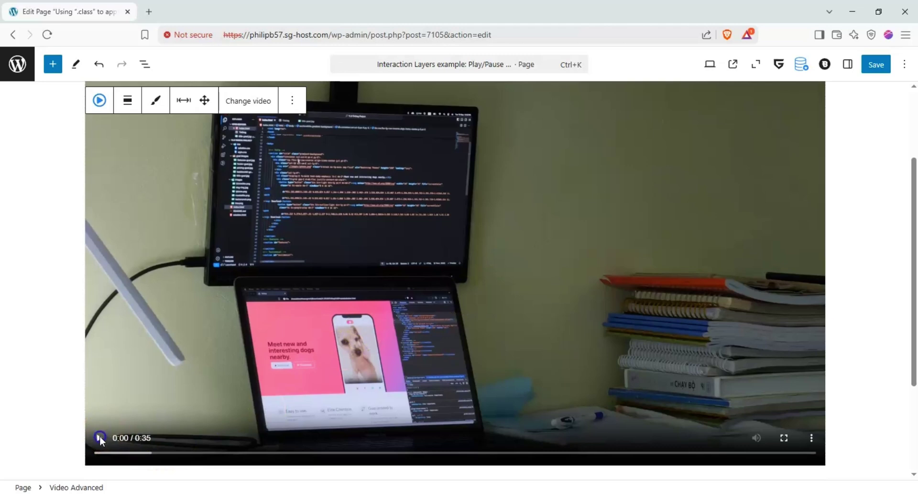
{"action": "scroll", "coordinate": [454, 235], "scroll_direction": "up", "scroll_amount": 1}
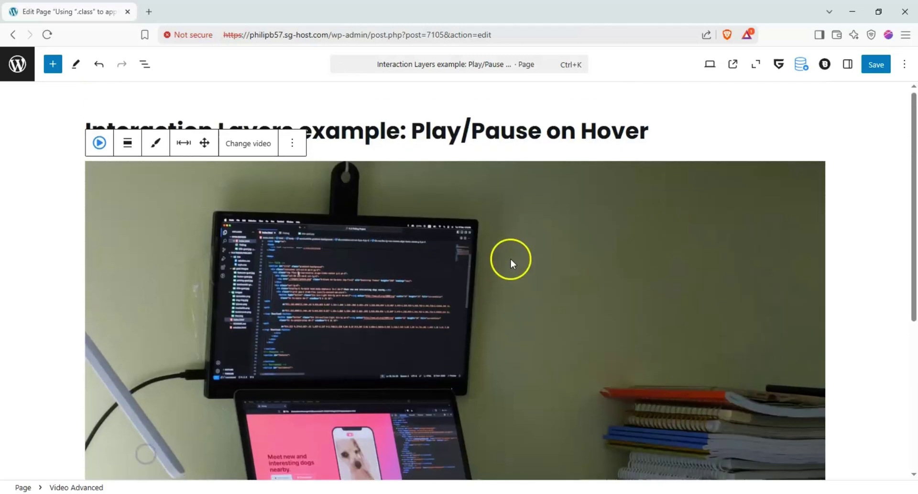
Step: Show the video block's advanced settings and add a new interaction layer to it
{"action": "left_click", "coordinate": [905, 66]}
{"action": "left_click", "coordinate": [905, 67]}
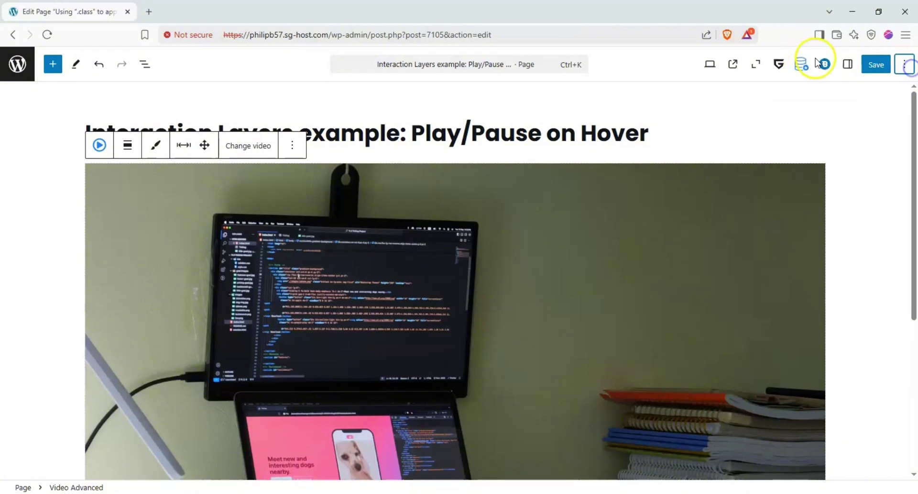
{"action": "left_click", "coordinate": [848, 64]}
{"action": "left_click", "coordinate": [870, 186]}
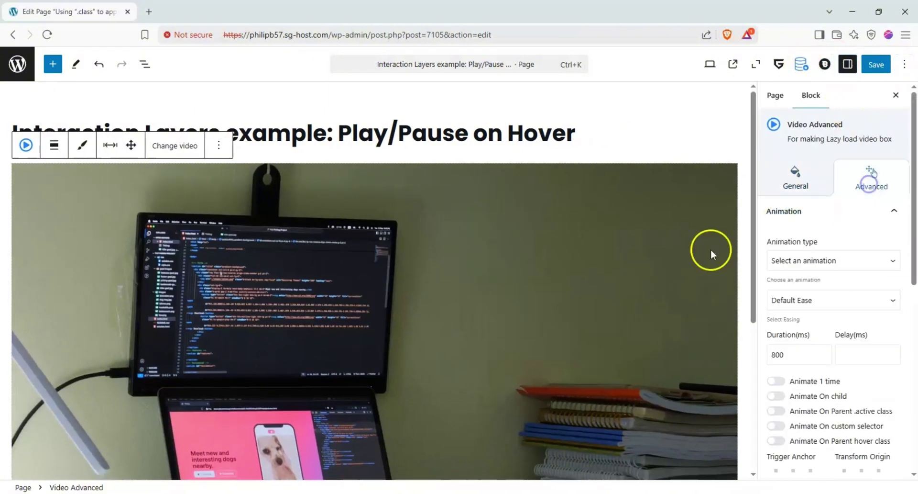
{"action": "scroll", "coordinate": [699, 252], "scroll_direction": "down", "scroll_amount": 1}
{"action": "left_click", "coordinate": [822, 214]}
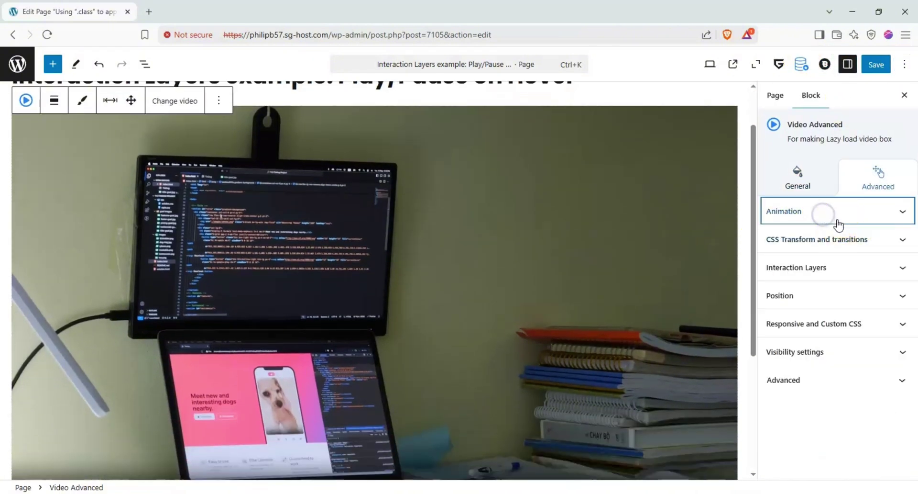
{"action": "left_click", "coordinate": [831, 269]}
{"action": "left_click", "coordinate": [823, 310]}
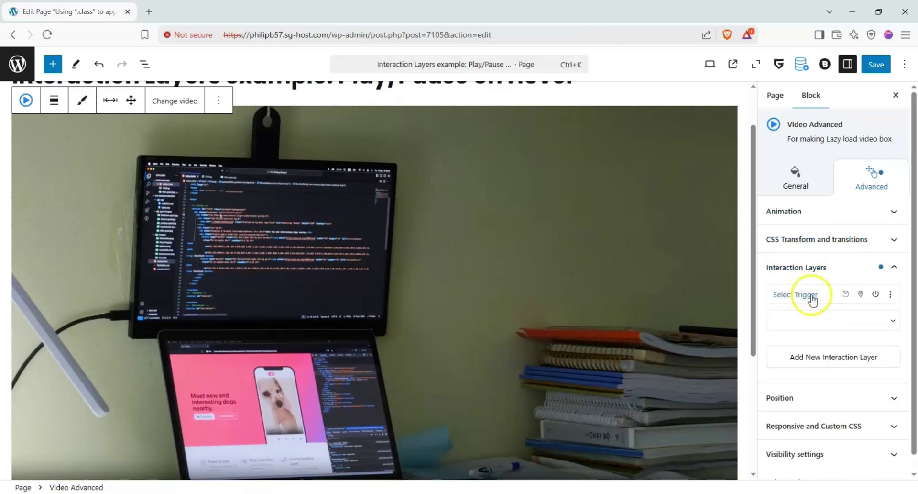
Step: Set the video's interaction layer to trigger on mouse enter with a Video/Audio Actions action of type Play
{"action": "left_click", "coordinate": [819, 321]}
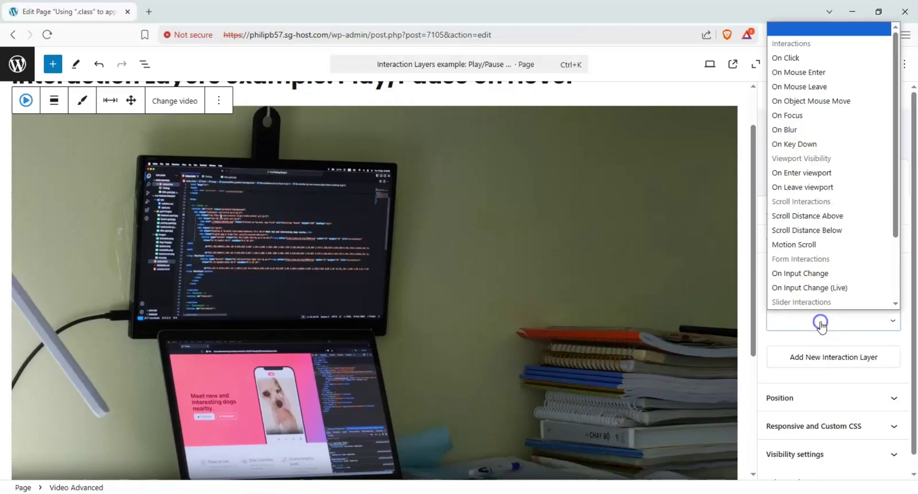
{"action": "left_click", "coordinate": [849, 81]}
{"action": "left_click", "coordinate": [818, 353]}
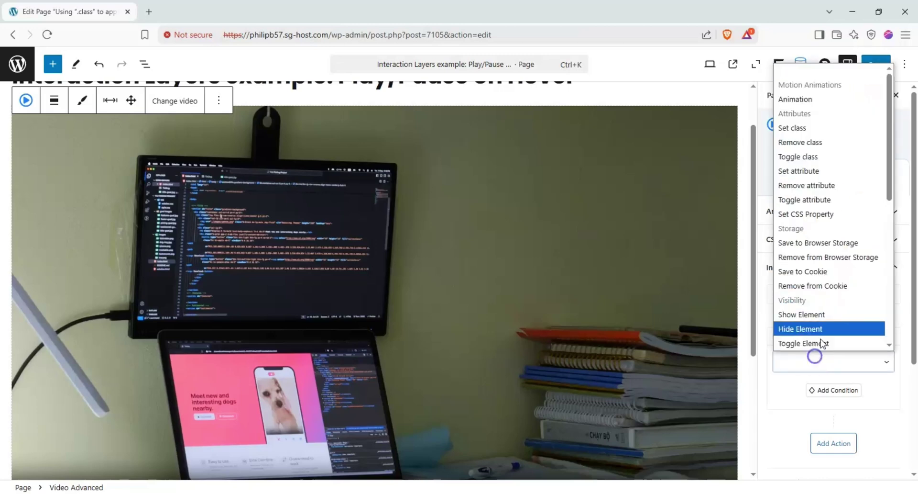
{"action": "scroll", "coordinate": [828, 314], "scroll_direction": "down", "scroll_amount": 5}
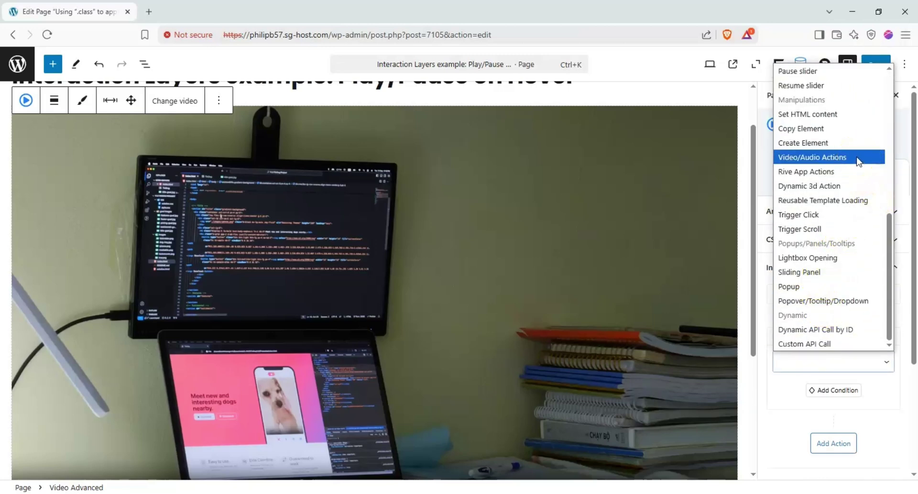
{"action": "scroll", "coordinate": [858, 161], "scroll_direction": "up", "scroll_amount": 5}
{"action": "left_click", "coordinate": [841, 241]}
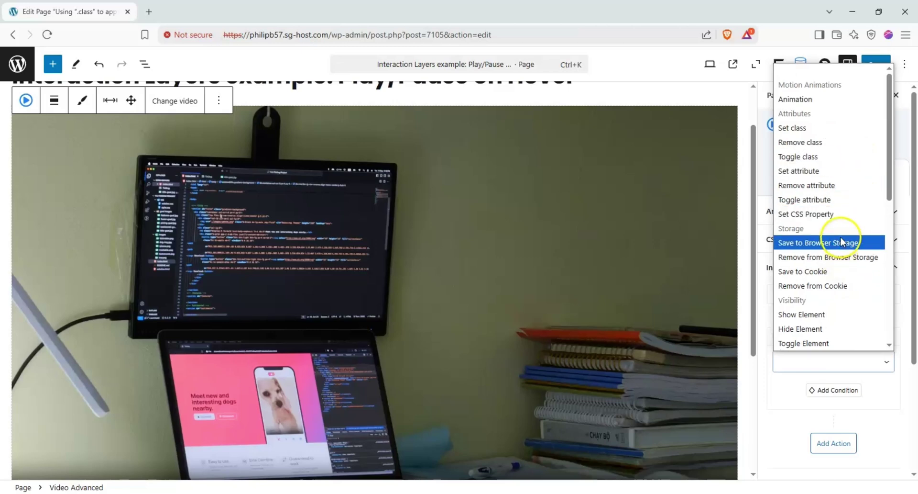
{"action": "scroll", "coordinate": [841, 237], "scroll_direction": "down", "scroll_amount": 5}
{"action": "left_click", "coordinate": [844, 154]}
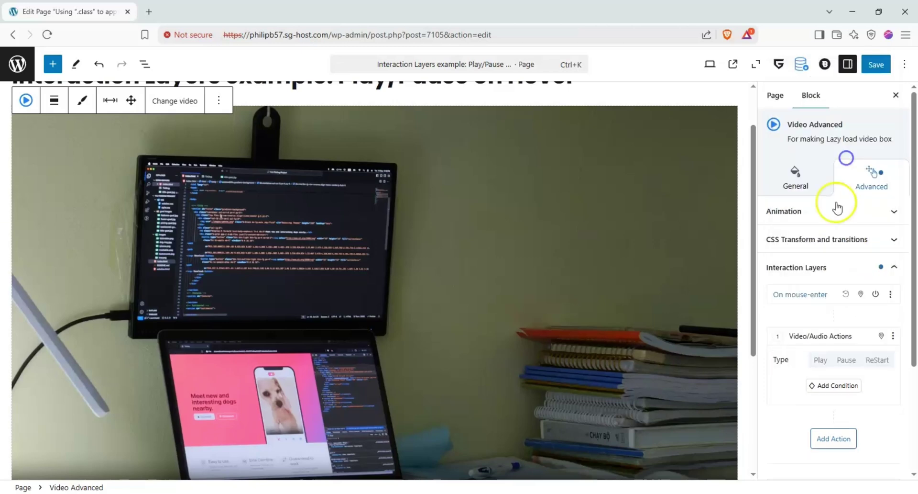
{"action": "scroll", "coordinate": [837, 239], "scroll_direction": "down", "scroll_amount": 1}
{"action": "left_click", "coordinate": [824, 303]}
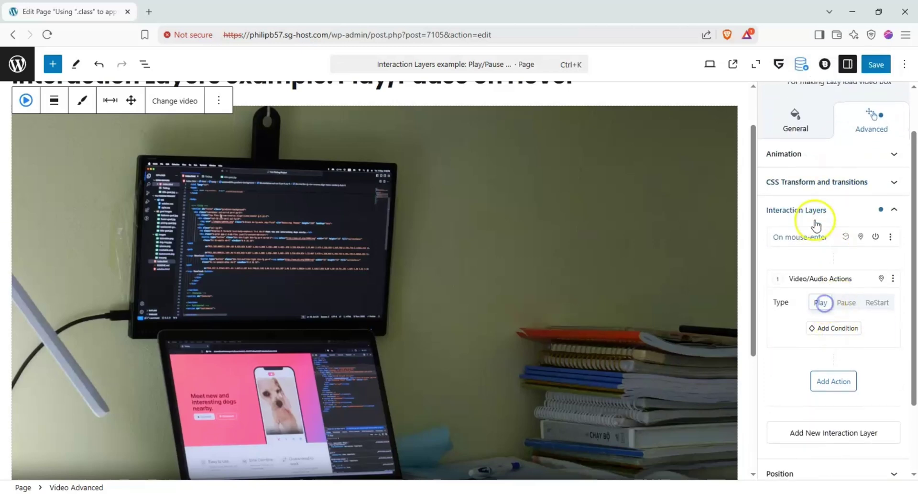
Step: Add a second interaction layer to the video, triggered on mouse leave, with a Video/Audio Actions action of type Pause
{"action": "scroll", "coordinate": [835, 306], "scroll_direction": "down", "scroll_amount": 1}
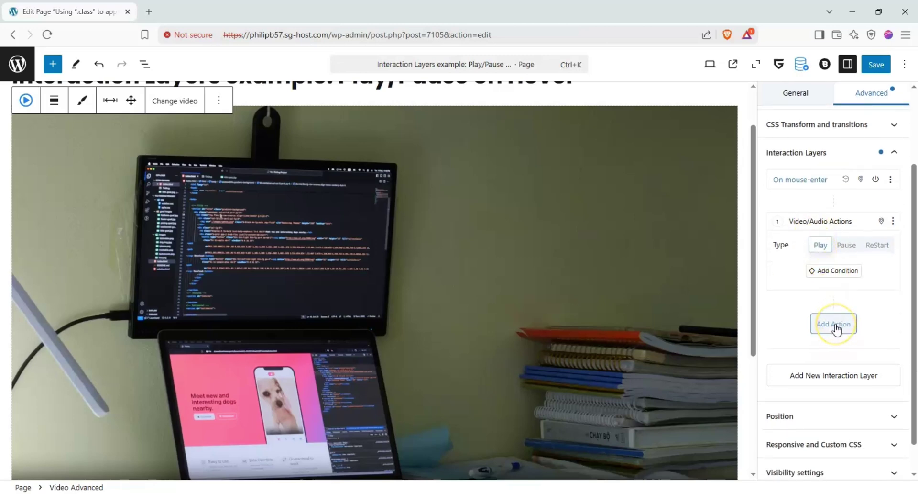
{"action": "left_click", "coordinate": [812, 375]}
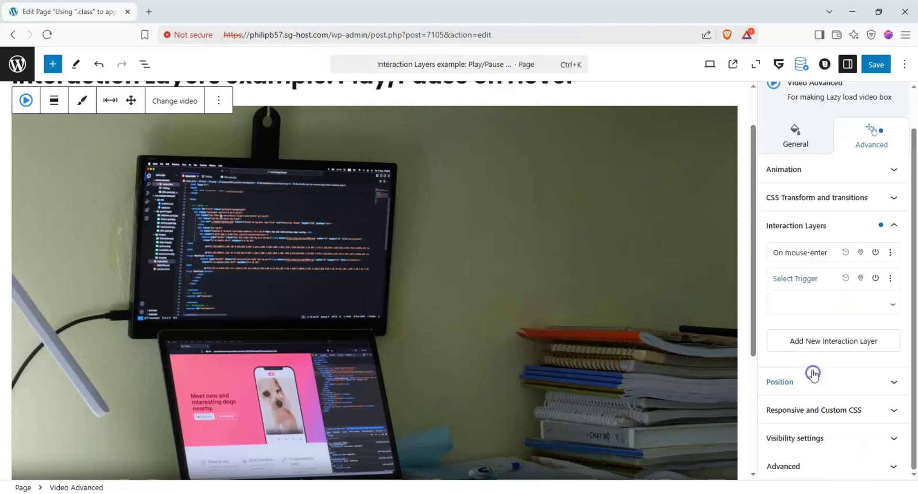
{"action": "left_click", "coordinate": [817, 306]}
{"action": "left_click", "coordinate": [808, 71]}
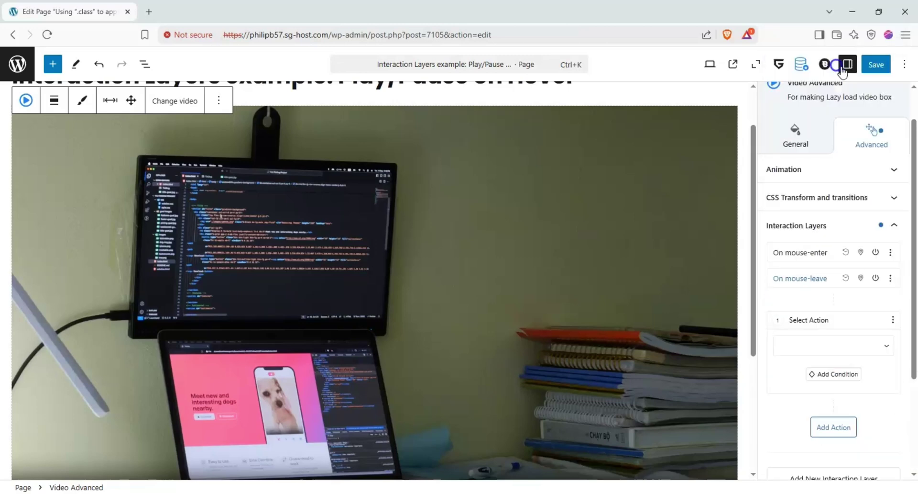
{"action": "left_click", "coordinate": [859, 348]}
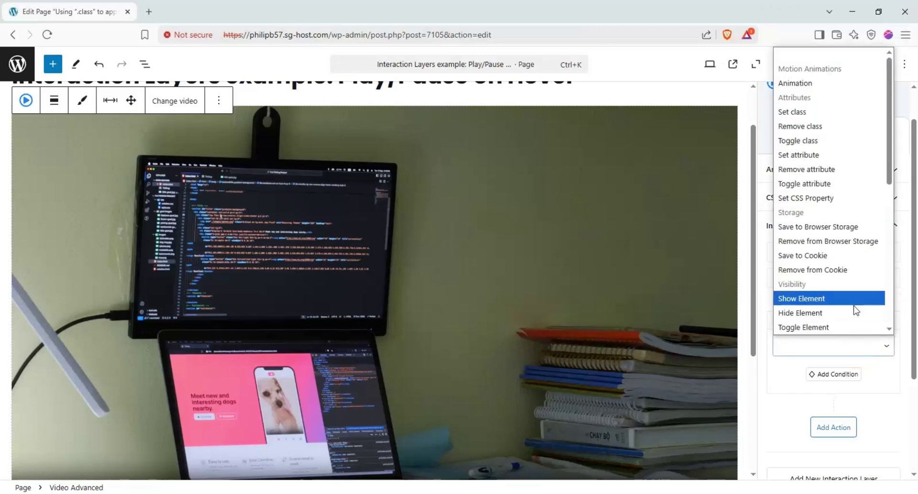
{"action": "scroll", "coordinate": [832, 229], "scroll_direction": "down", "scroll_amount": 2}
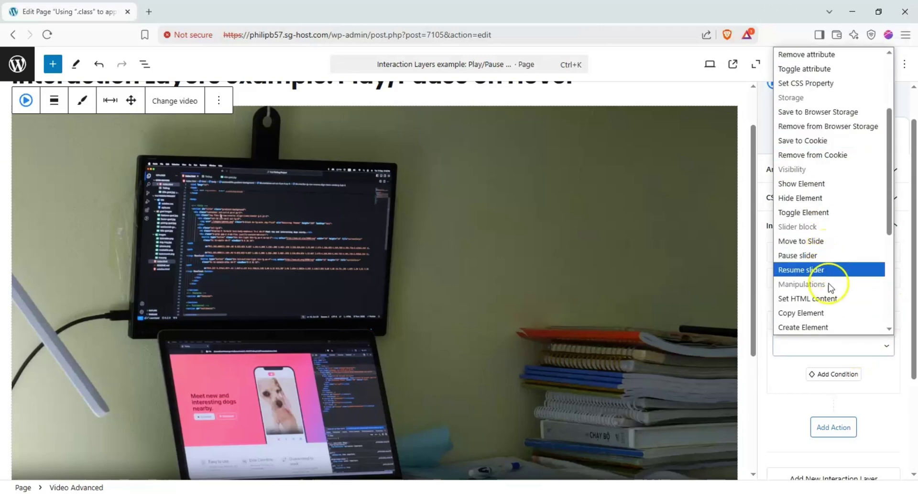
{"action": "scroll", "coordinate": [840, 249], "scroll_direction": "down", "scroll_amount": 3}
{"action": "left_click", "coordinate": [842, 232]}
{"action": "scroll", "coordinate": [838, 275], "scroll_direction": "down", "scroll_amount": 1}
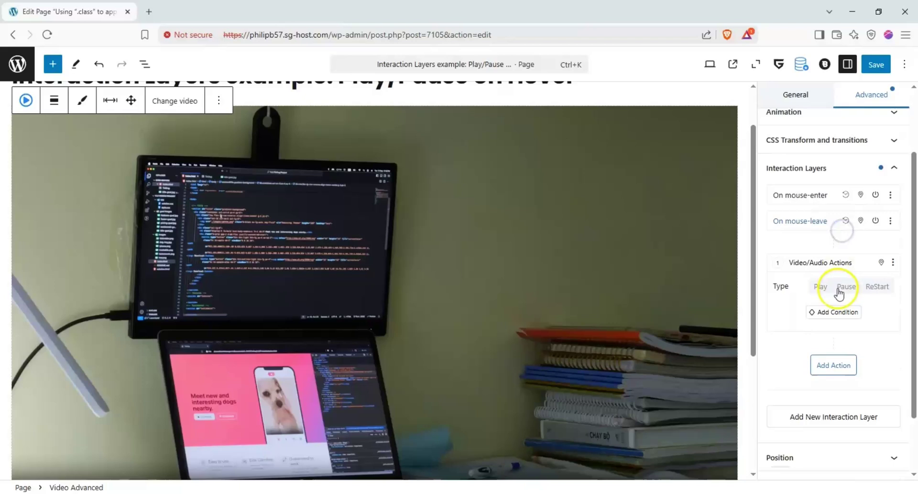
{"action": "left_click", "coordinate": [842, 287]}
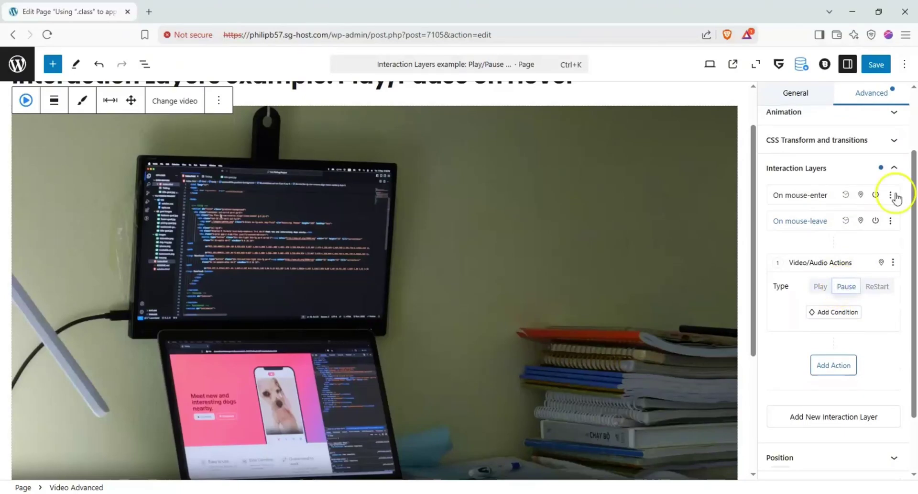
Step: Save the Play/Pause on Hover page and view it on the live site
{"action": "left_click", "coordinate": [861, 64]}
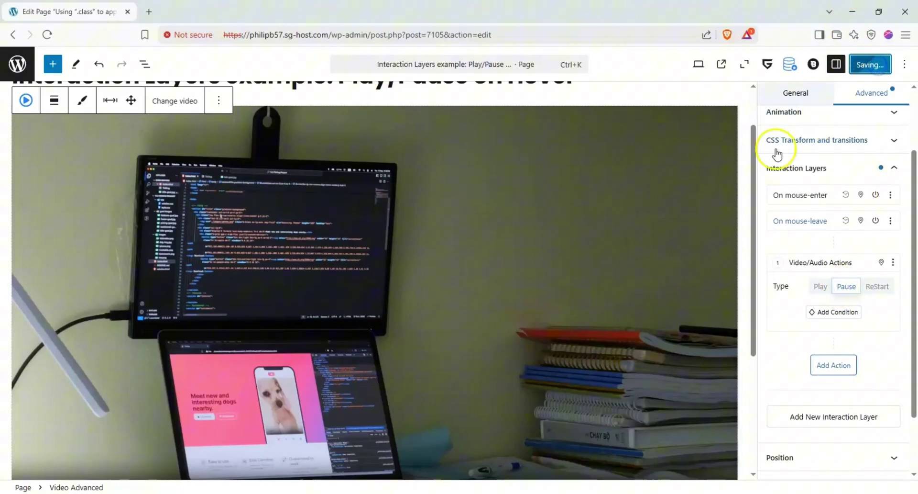
{"action": "left_click", "coordinate": [737, 65]}
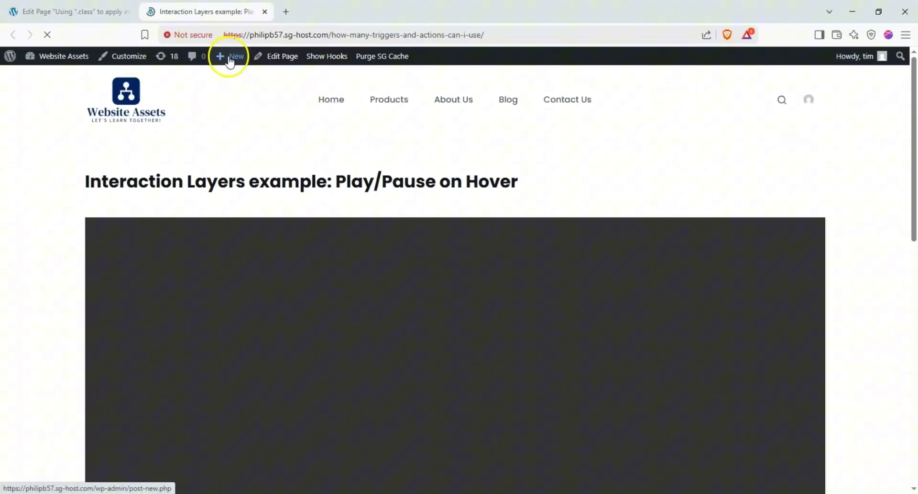
{"action": "scroll", "coordinate": [31, 103], "scroll_direction": "down", "scroll_amount": 2}
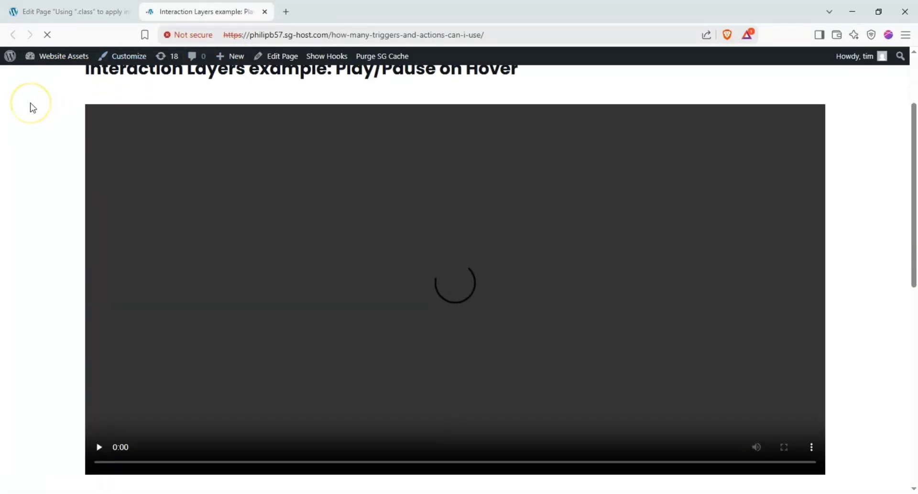
{"action": "scroll", "coordinate": [29, 104], "scroll_direction": "up", "scroll_amount": 1}
{"action": "scroll", "coordinate": [30, 103], "scroll_direction": "down", "scroll_amount": 1}
Step: Return to the page editor and review the video actions of the mouse-enter and mouse-leave layers
{"action": "left_click", "coordinate": [43, 13]}
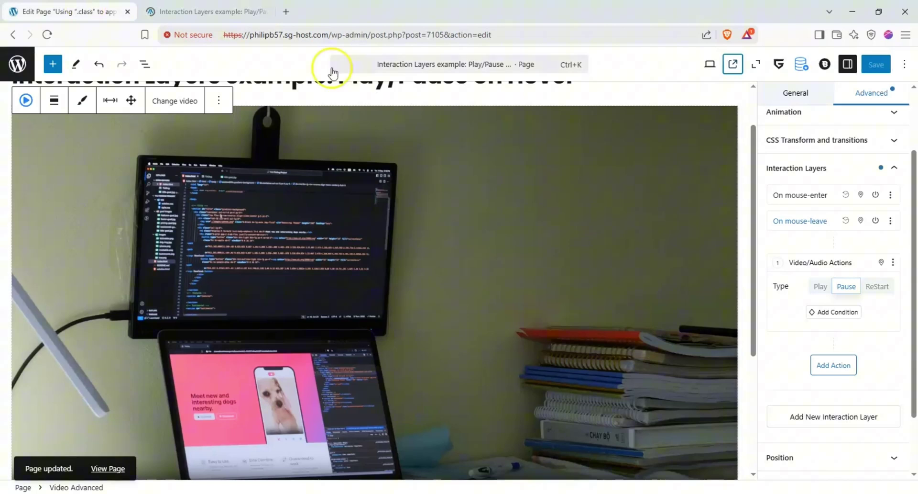
{"action": "left_click", "coordinate": [826, 205]}
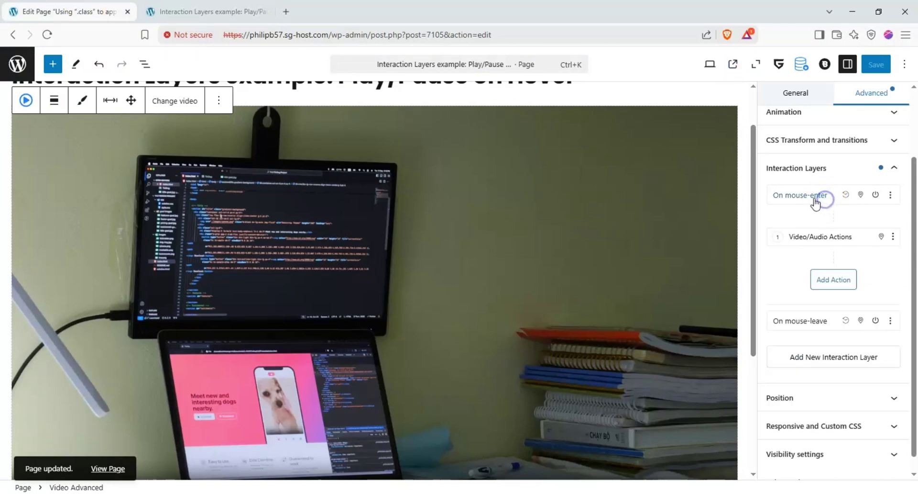
{"action": "left_click", "coordinate": [812, 239]}
{"action": "left_click", "coordinate": [804, 382]}
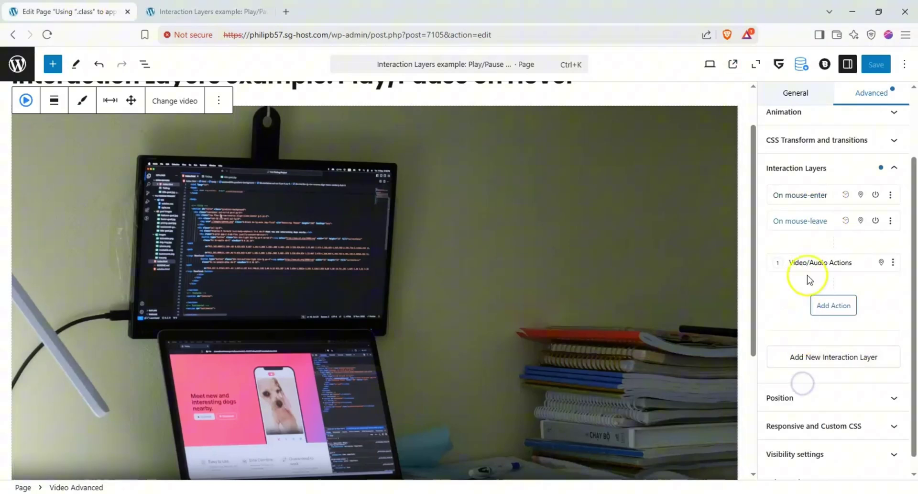
{"action": "left_click", "coordinate": [807, 258]}
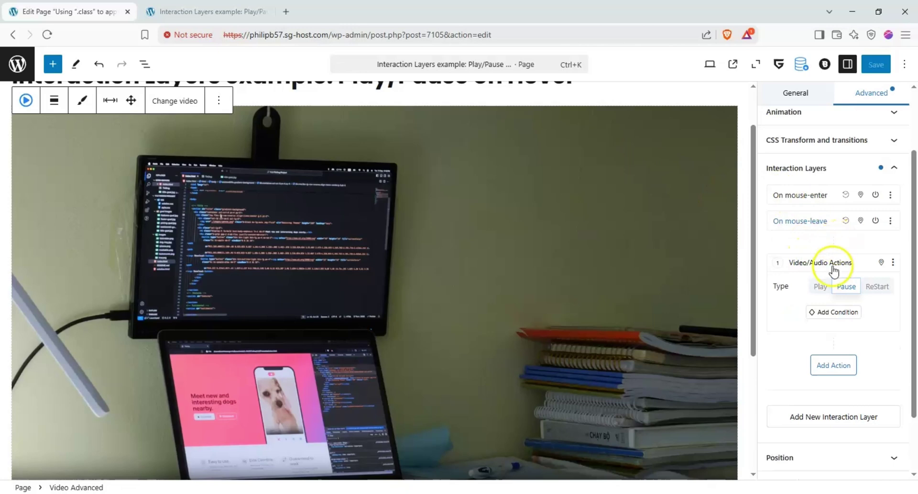
Step: Test on the live page that the video plays on mouse enter and pauses on mouse leave
{"action": "left_click", "coordinate": [206, 11]}
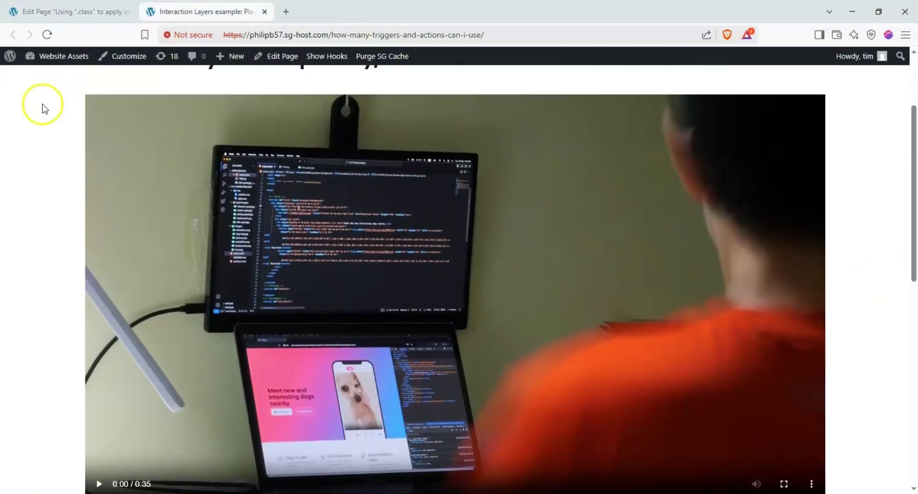
{"action": "scroll", "coordinate": [44, 107], "scroll_direction": "up", "scroll_amount": 1}
{"action": "mouse_move", "coordinate": [281, 174]}
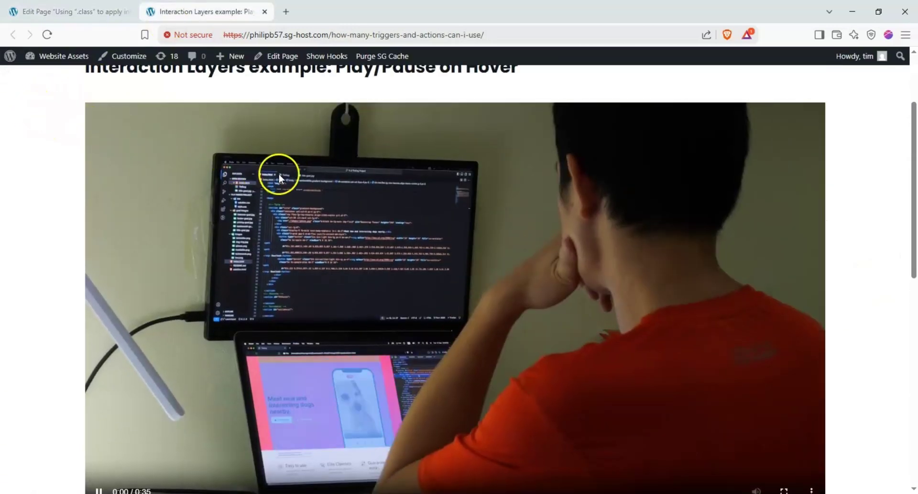
{"action": "scroll", "coordinate": [237, 151], "scroll_direction": "down", "scroll_amount": 1}
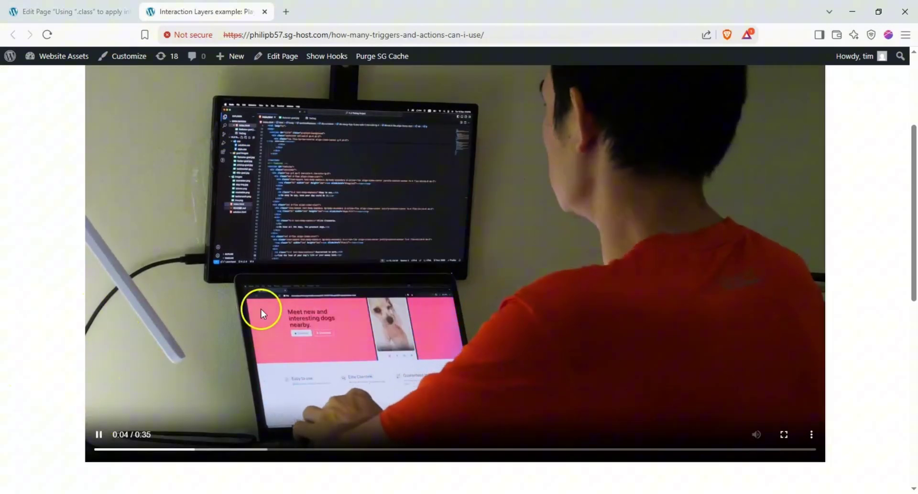
{"action": "scroll", "coordinate": [261, 309], "scroll_direction": "up", "scroll_amount": 2}
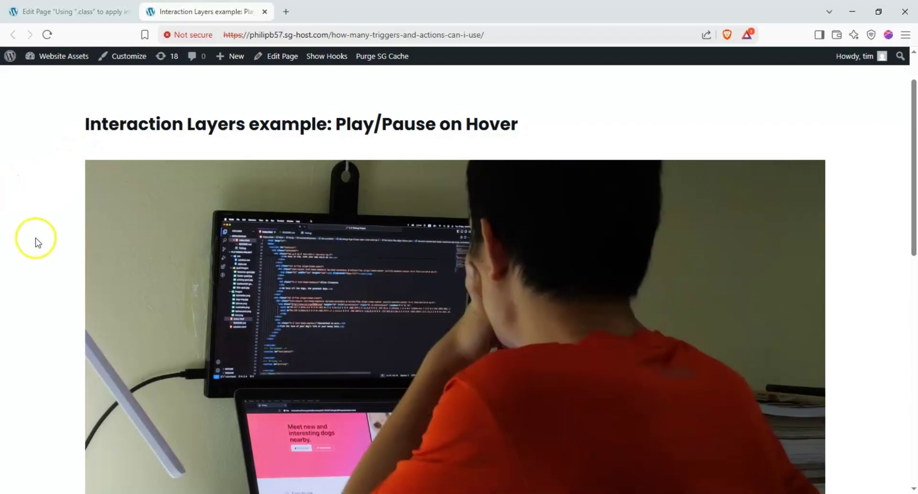
{"action": "scroll", "coordinate": [225, 221], "scroll_direction": "down", "scroll_amount": 1}
{"action": "scroll", "coordinate": [219, 204], "scroll_direction": "down", "scroll_amount": 2}
{"action": "scroll", "coordinate": [259, 194], "scroll_direction": "up", "scroll_amount": 2}
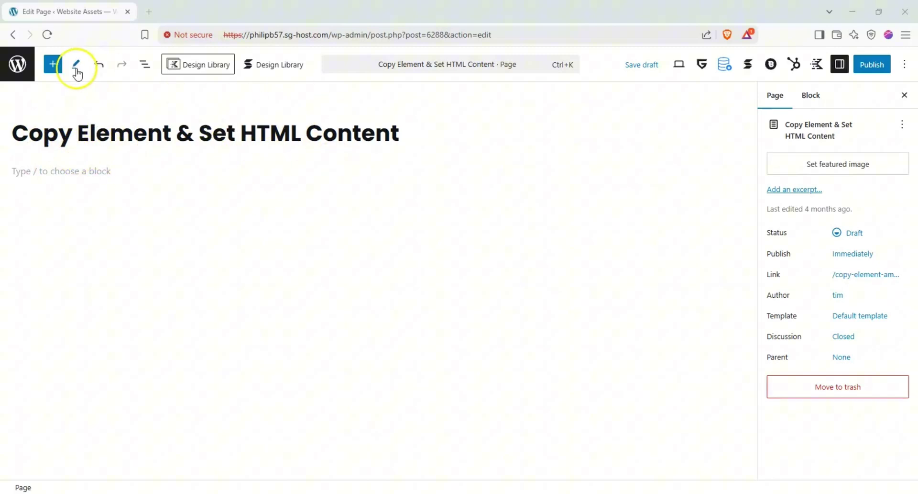
Step: Insert a Heading Advanced block reading "To-do List:" on the Copy Element & Set HTML Content page
{"action": "left_click", "coordinate": [52, 65]}
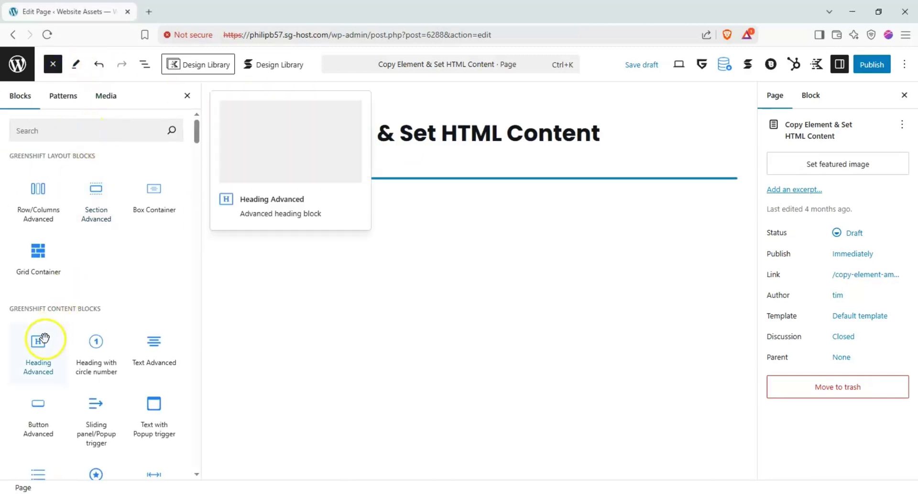
{"action": "left_click_drag", "start_coordinate": [37, 340], "coordinate": [276, 203]}
{"action": "left_click", "coordinate": [276, 205]}
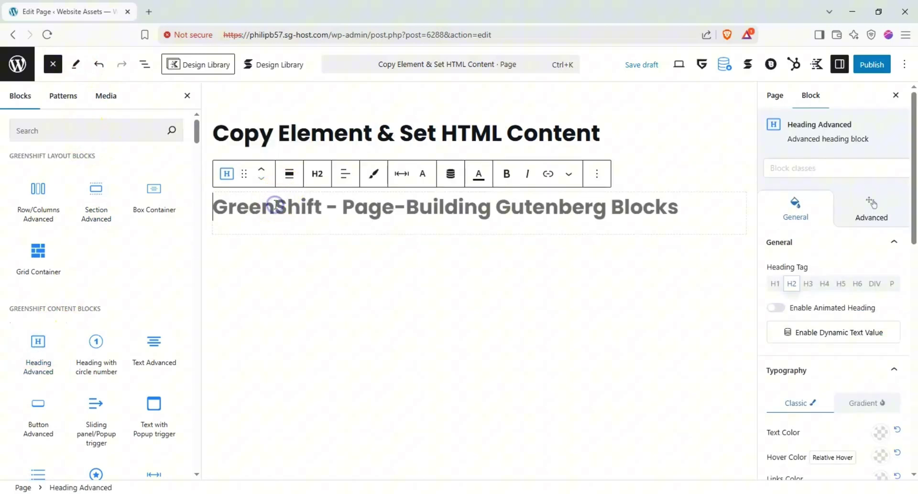
{"action": "type", "text": "To-do List:"}
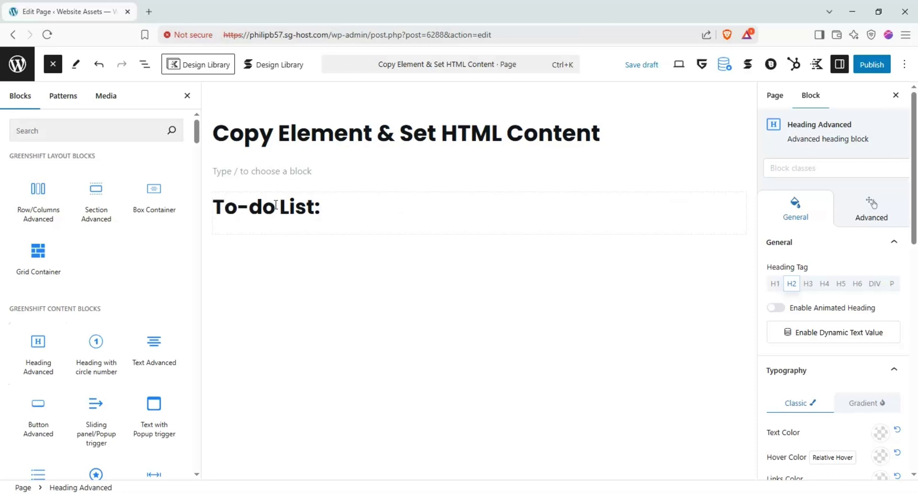
Step: Search the block library for ul and insert a UL list element below the To-do List heading
{"action": "left_click", "coordinate": [251, 241]}
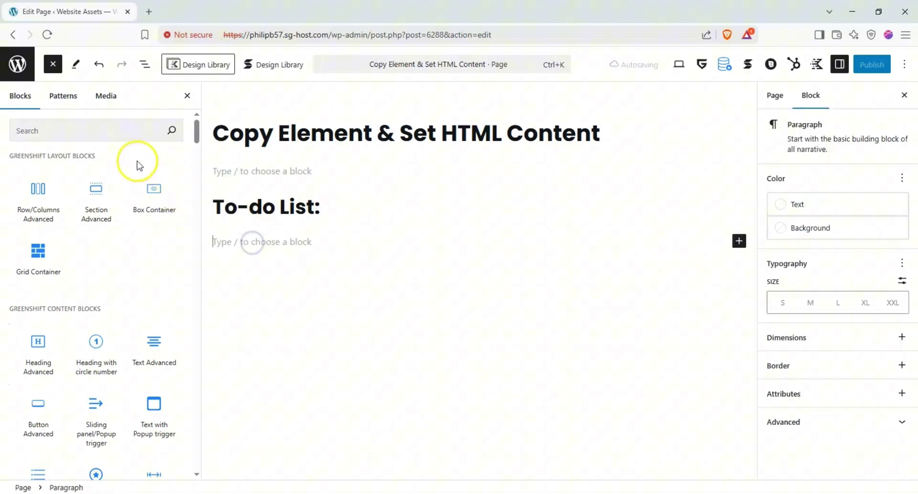
{"action": "left_click", "coordinate": [130, 136]}
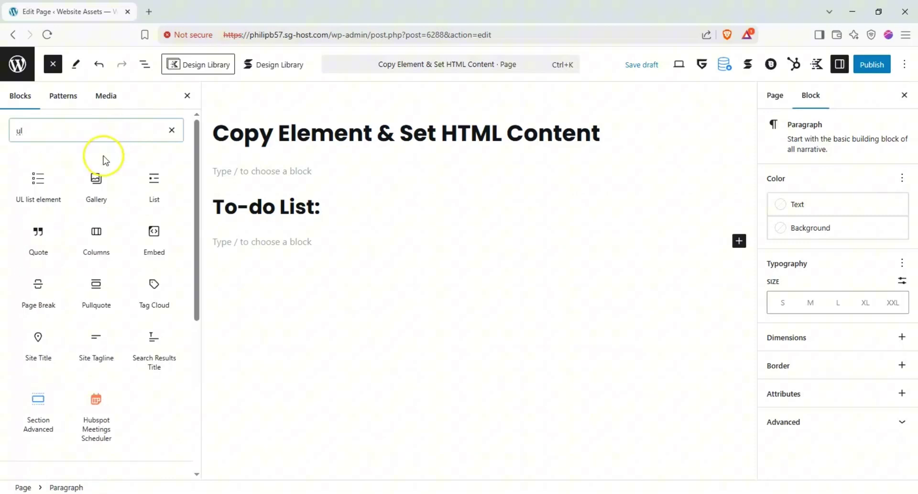
{"action": "left_click", "coordinate": [50, 188]}
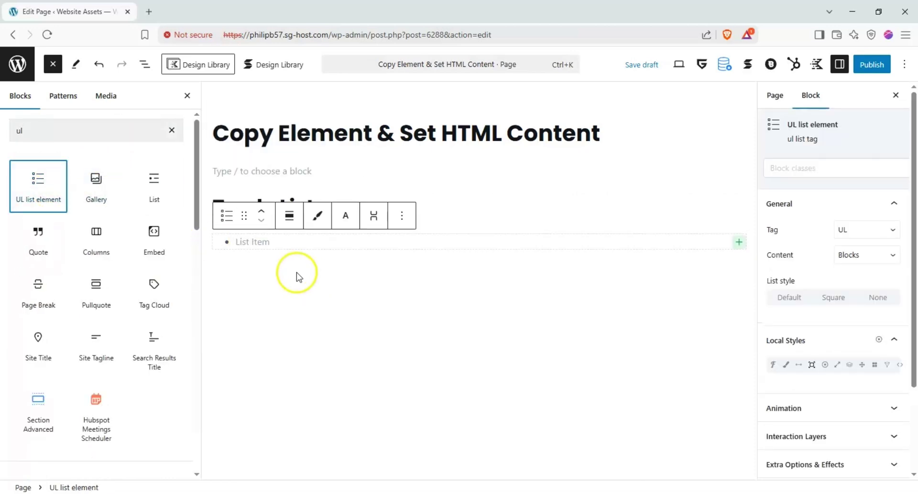
Step: Search the block library for Butt and insert a Button Advanced block below the list, labelled "Add Task"
{"action": "double_click", "coordinate": [65, 139]}
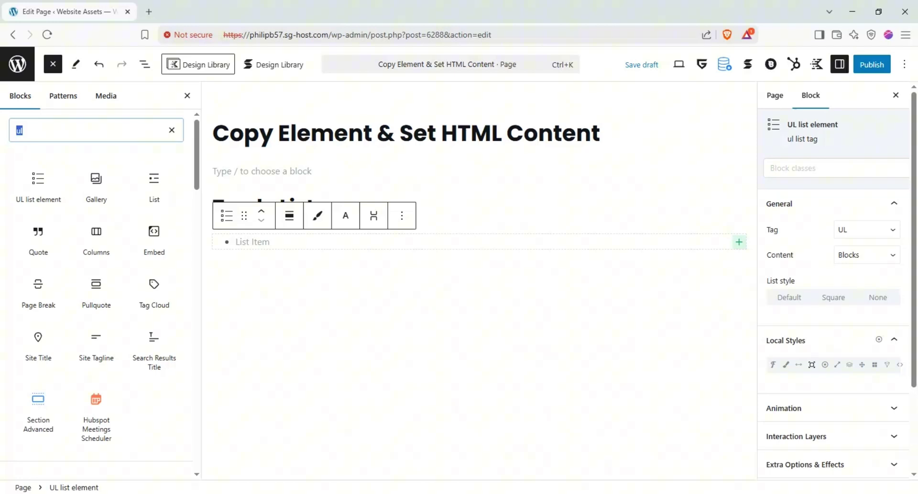
{"action": "type", "text": "utt"}
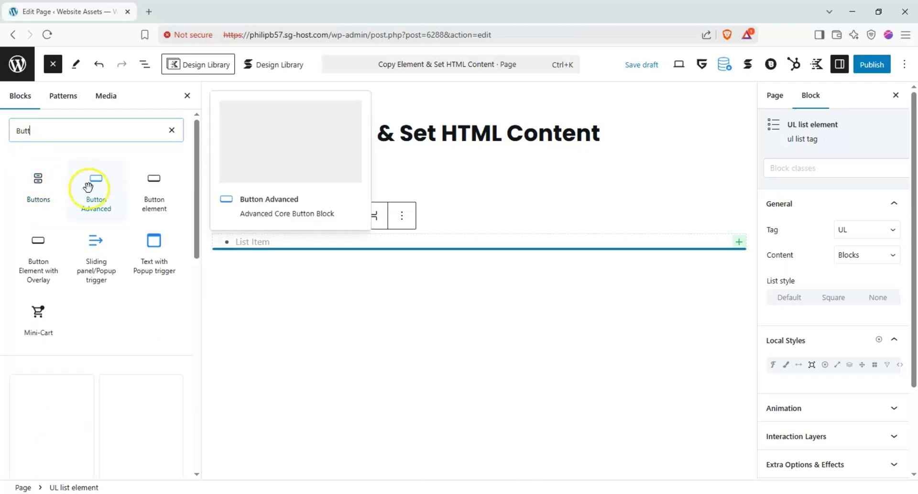
{"action": "left_click", "coordinate": [88, 188]}
{"action": "left_click", "coordinate": [250, 279]}
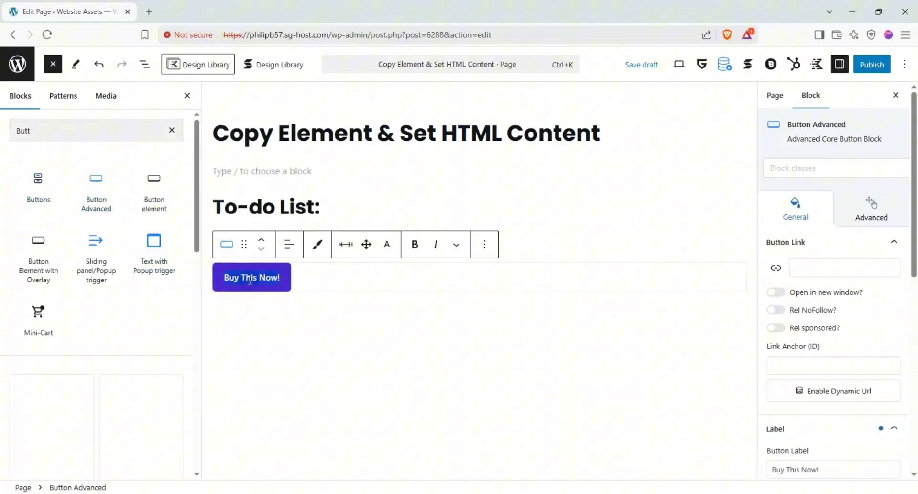
{"action": "type", "text": "Add Task"}
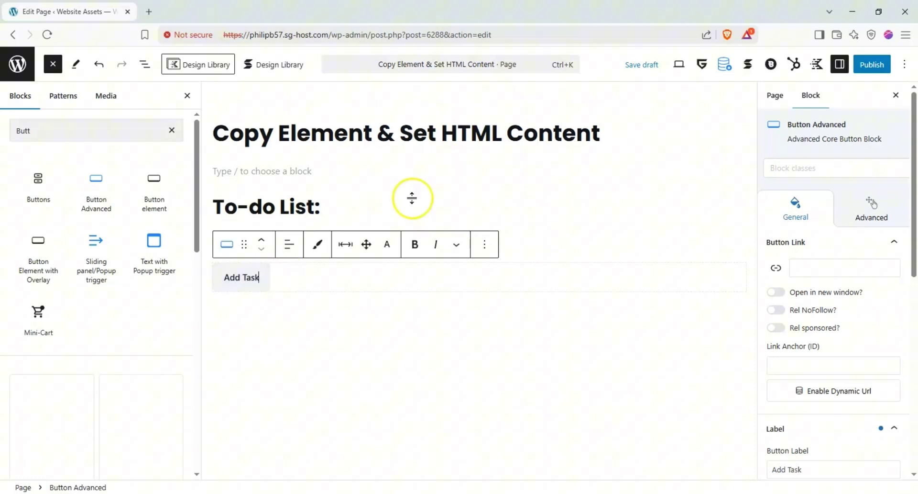
Step: Add a new local class named todo-list-container to the UL list element
{"action": "left_click", "coordinate": [256, 276]}
{"action": "left_click", "coordinate": [525, 241]}
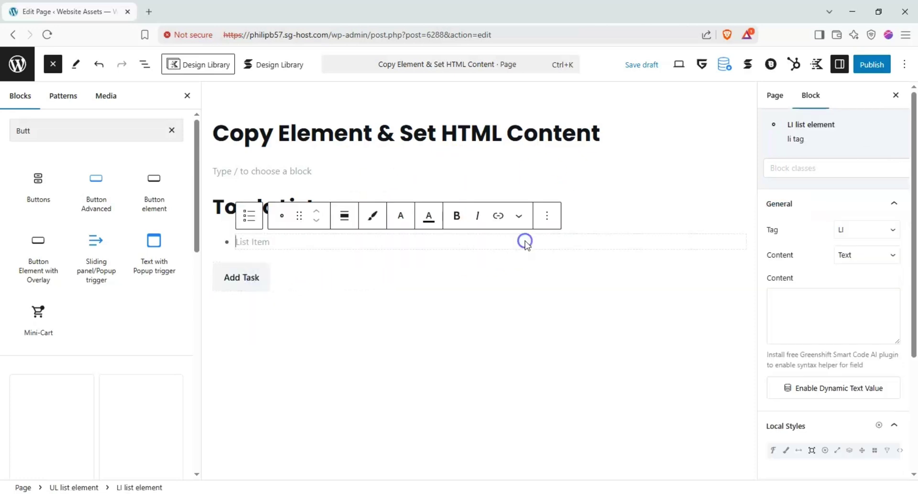
{"action": "left_click", "coordinate": [227, 241]}
{"action": "left_click", "coordinate": [247, 219]}
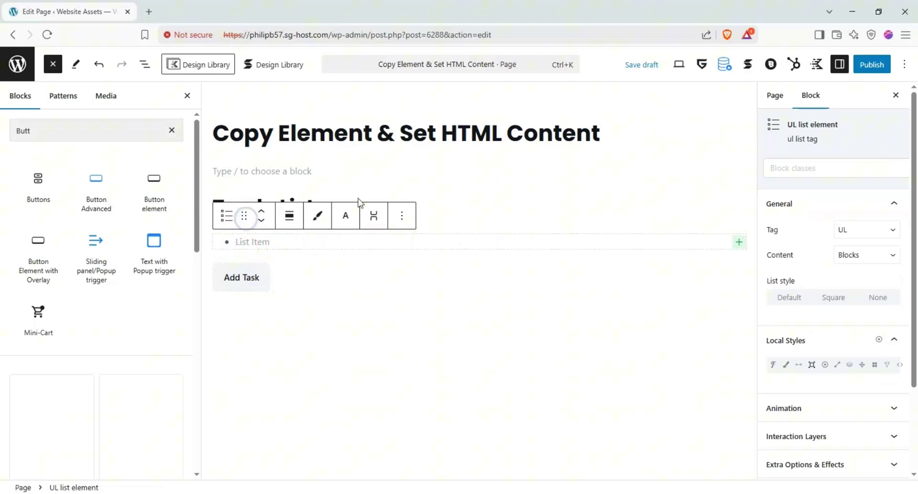
{"action": "left_click", "coordinate": [803, 167]}
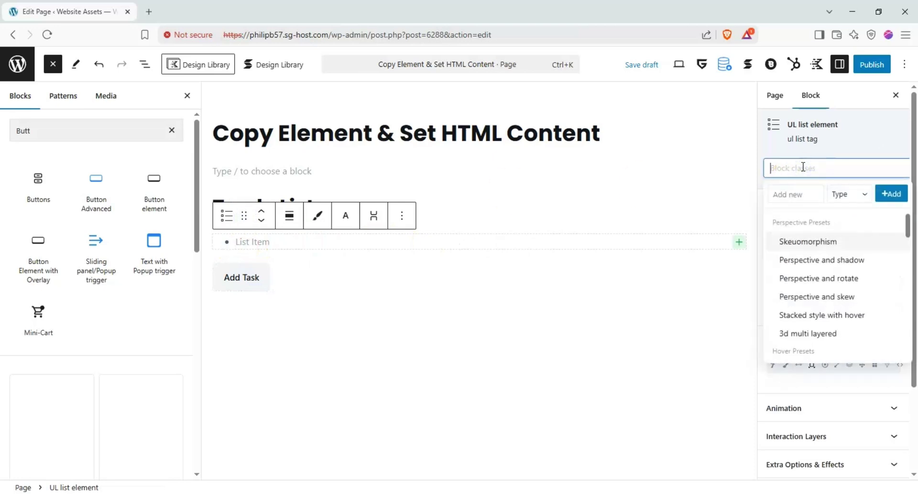
{"action": "type", "text": "to"}
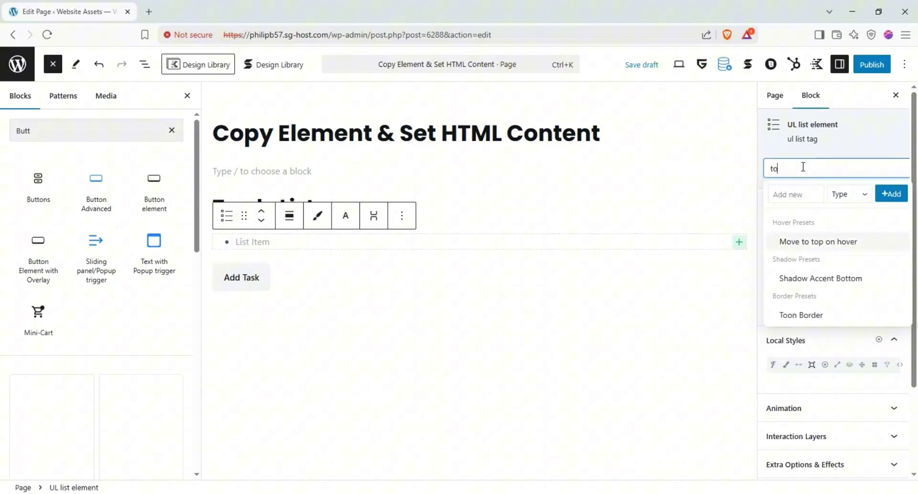
{"action": "type", "text": "do-l"}
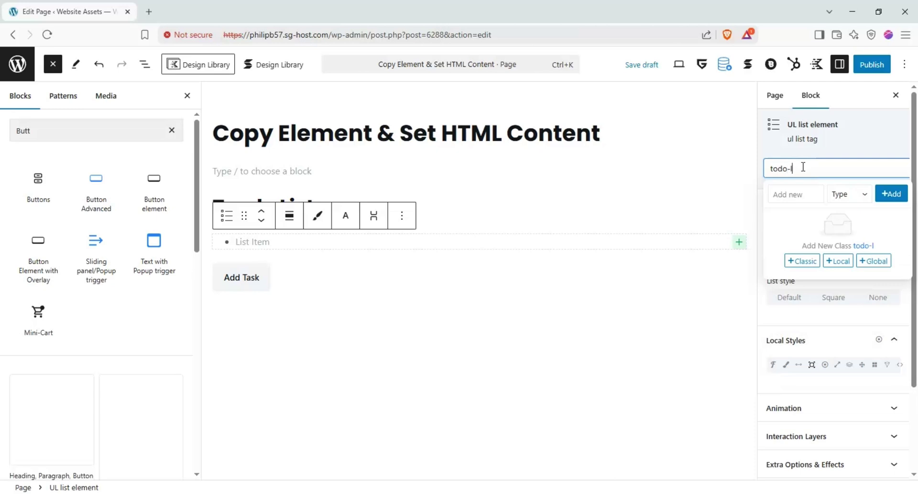
{"action": "type", "text": "ist-container"}
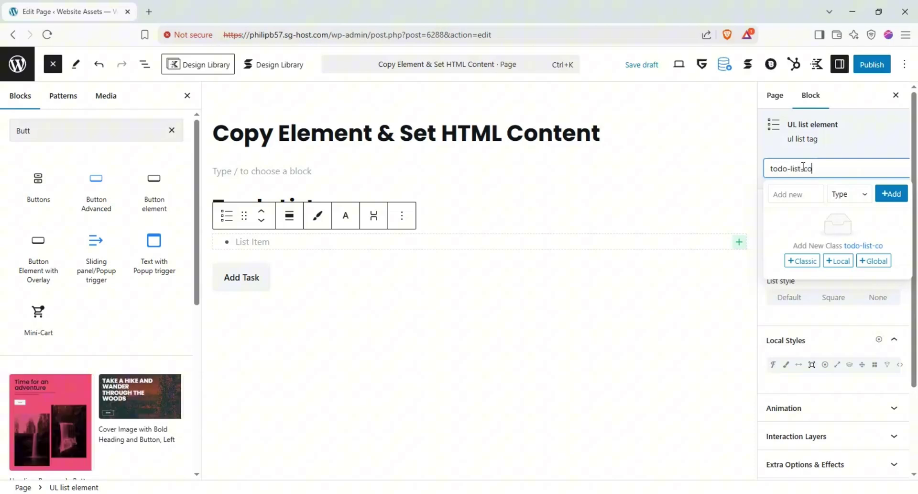
{"action": "left_click", "coordinate": [838, 260]}
Step: Add a new local class named task-item to the list item inside the UL element
{"action": "left_click", "coordinate": [254, 244]}
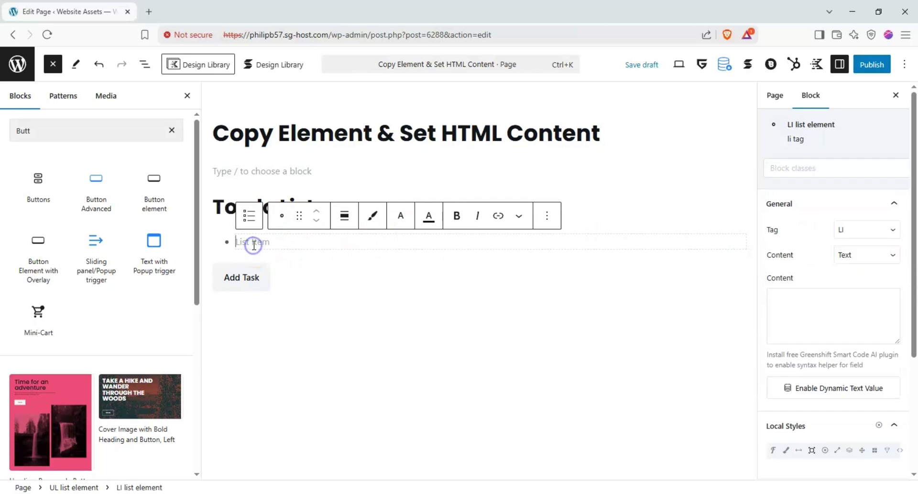
{"action": "left_click", "coordinate": [867, 169]}
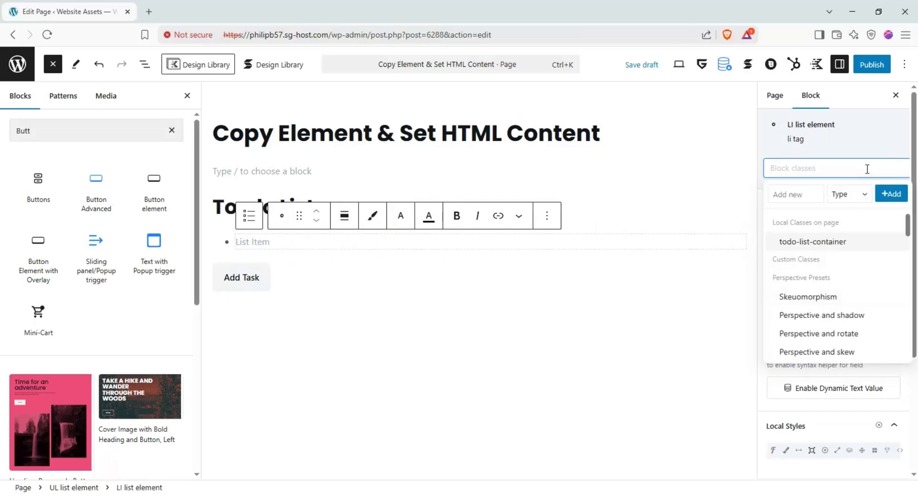
{"action": "type", "text": "task-item"}
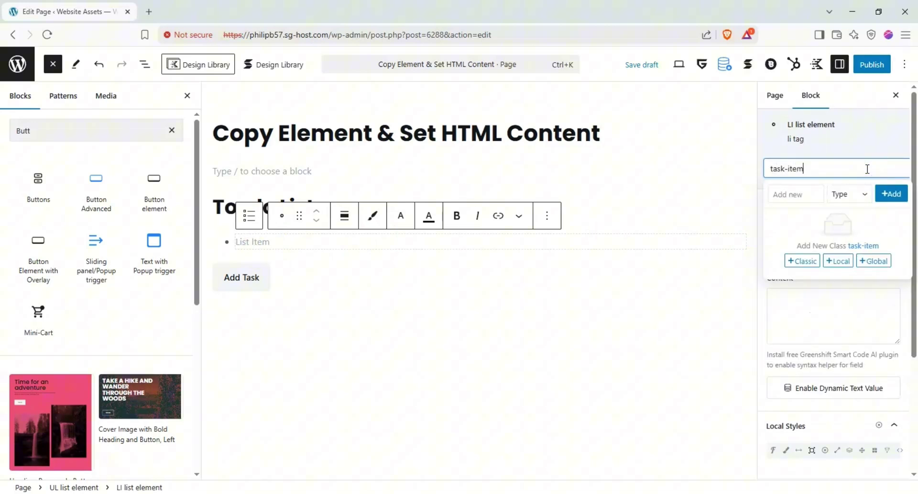
{"action": "left_click", "coordinate": [836, 260]}
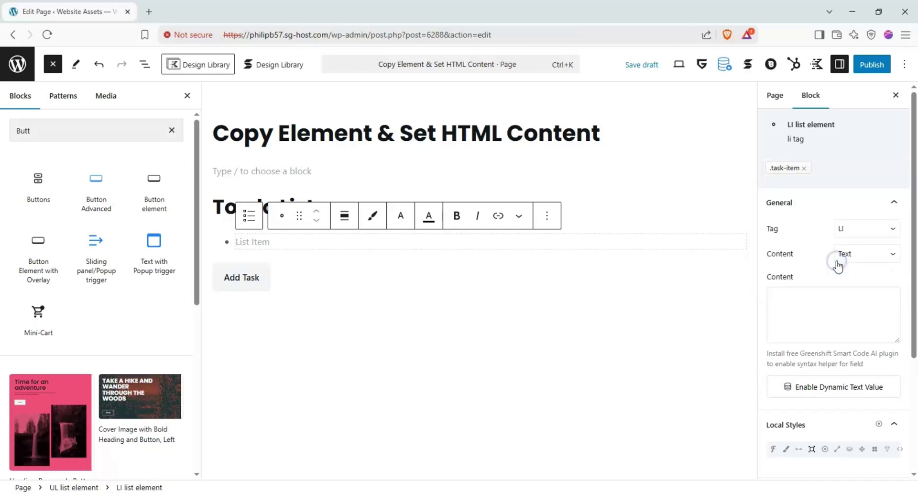
Step: Add a new local class named task-button to the Add Task button
{"action": "left_click", "coordinate": [260, 280]}
{"action": "left_click", "coordinate": [777, 170]}
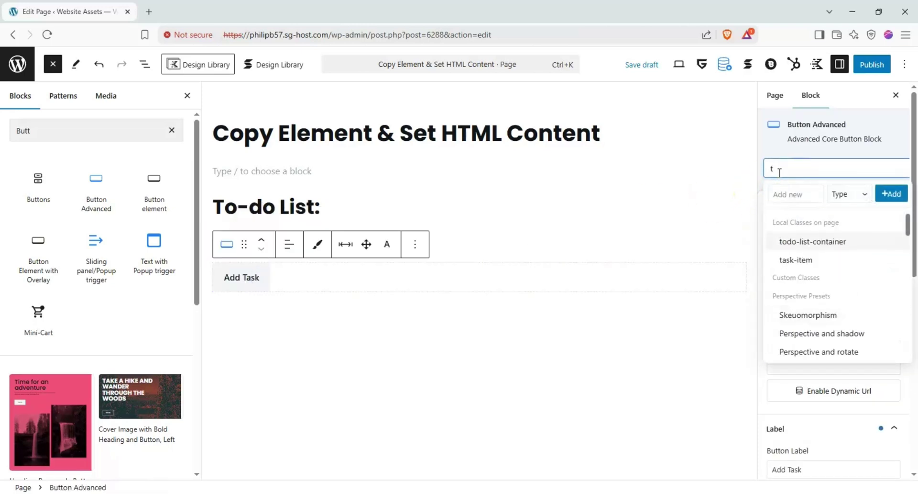
{"action": "type", "text": "tas"}
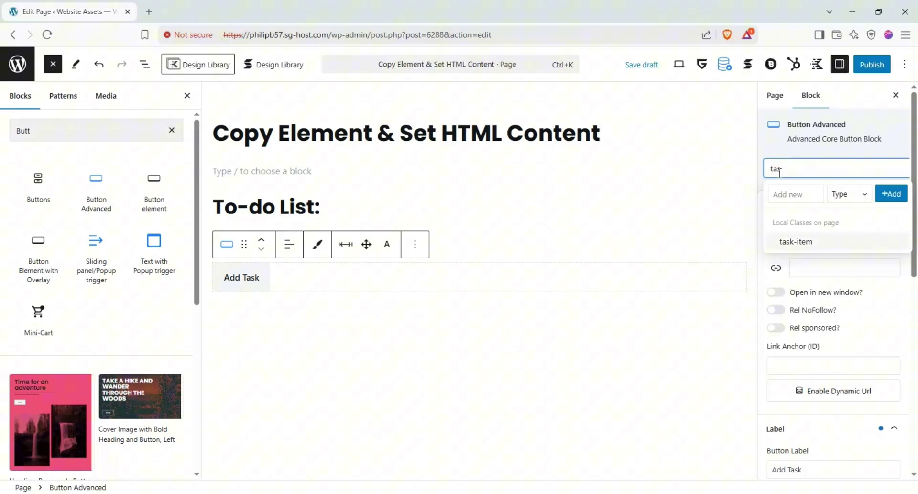
{"action": "type", "text": "k-button"}
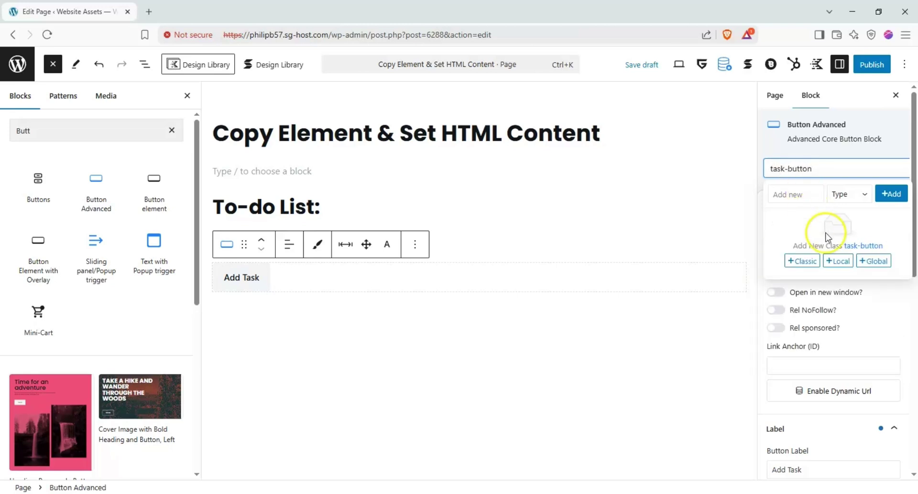
{"action": "left_click", "coordinate": [837, 260]}
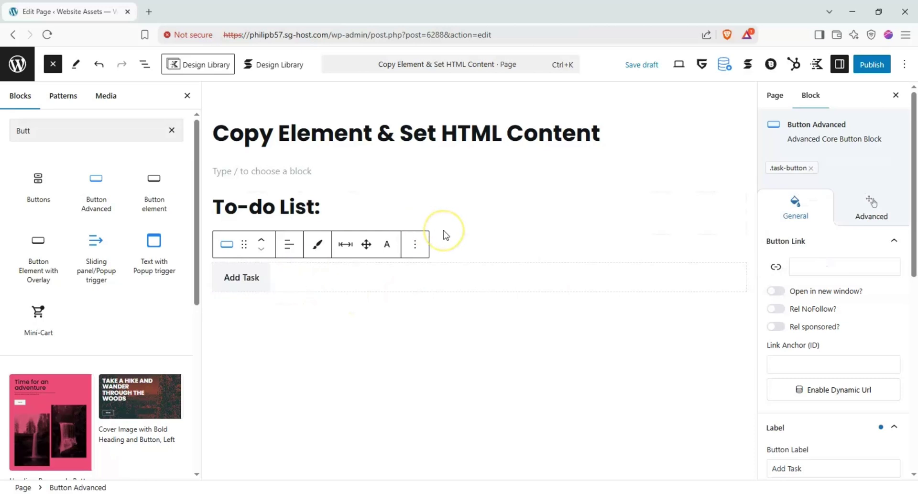
Step: Search the block library for inpu, insert an INPUT element and place it directly above the Add Task button
{"action": "left_click", "coordinate": [115, 136]}
{"action": "key", "text": "ctrl+a"}
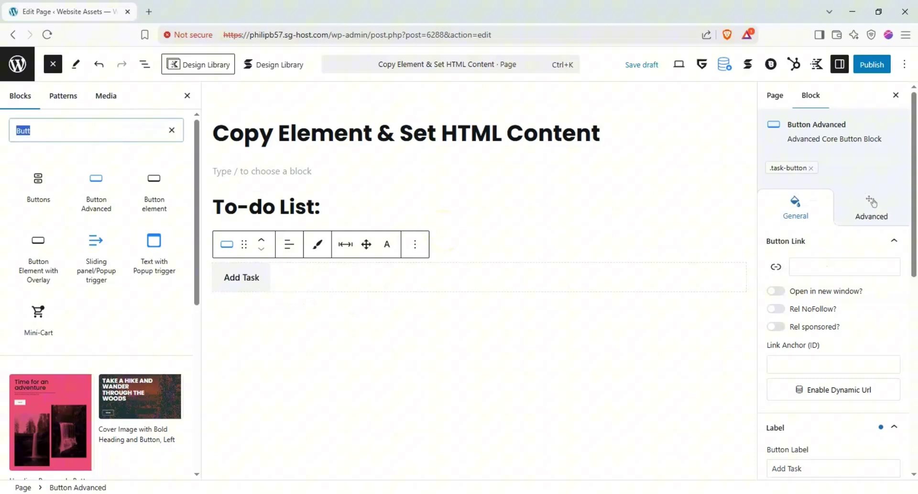
{"action": "type", "text": "inpu"}
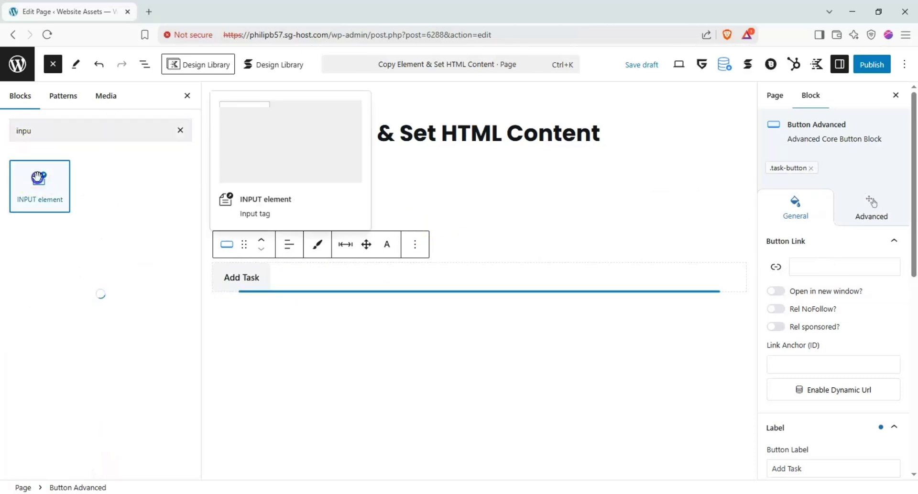
{"action": "left_click", "coordinate": [40, 184]}
{"action": "left_click_drag", "start_coordinate": [249, 286], "coordinate": [243, 252]}
{"action": "left_click", "coordinate": [441, 258]}
{"action": "left_click", "coordinate": [297, 241]}
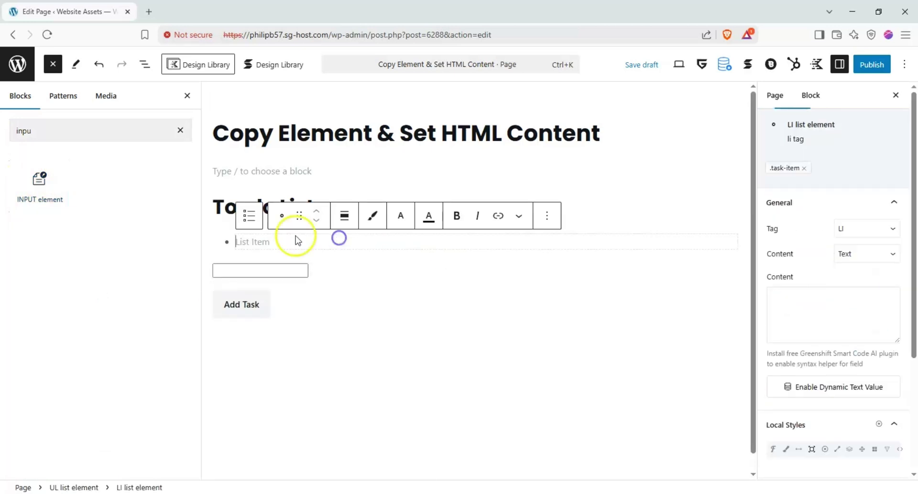
{"action": "left_click_drag", "start_coordinate": [300, 213], "coordinate": [245, 249]}
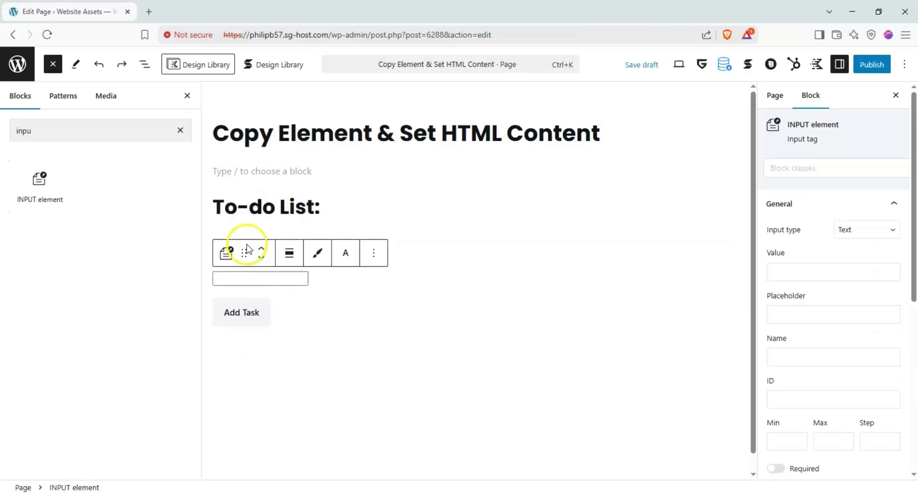
{"action": "key", "text": "ctrl+z"}
Step: Select the whole UL list element and move it below the Add Task button
{"action": "left_click", "coordinate": [240, 242]}
{"action": "left_click", "coordinate": [242, 225]}
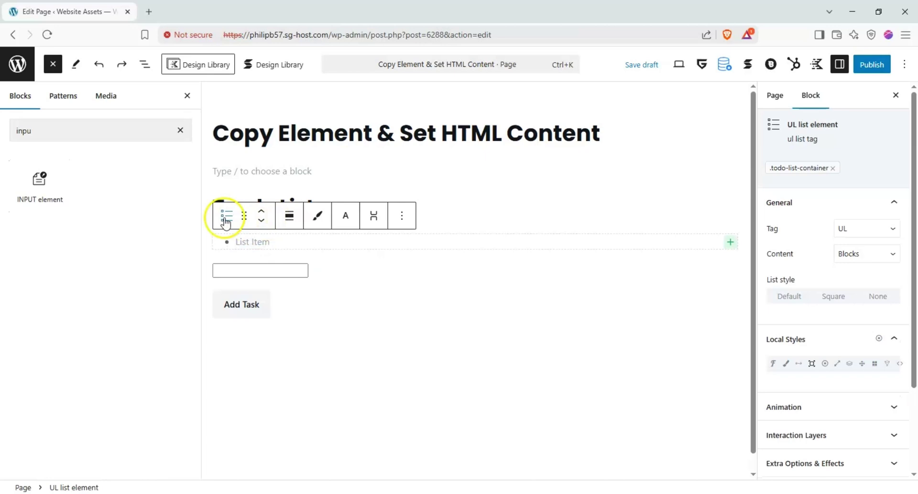
{"action": "left_click", "coordinate": [242, 218]}
{"action": "left_click_drag", "start_coordinate": [242, 218], "coordinate": [238, 290]}
Step: Add a new local class named task-input to the INPUT element
{"action": "left_click", "coordinate": [282, 221]}
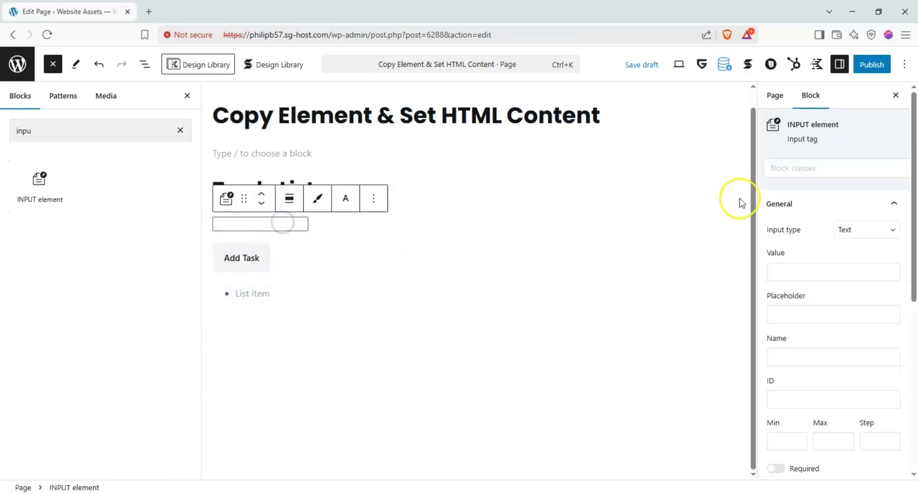
{"action": "left_click", "coordinate": [795, 165]}
{"action": "type", "text": "task-"}
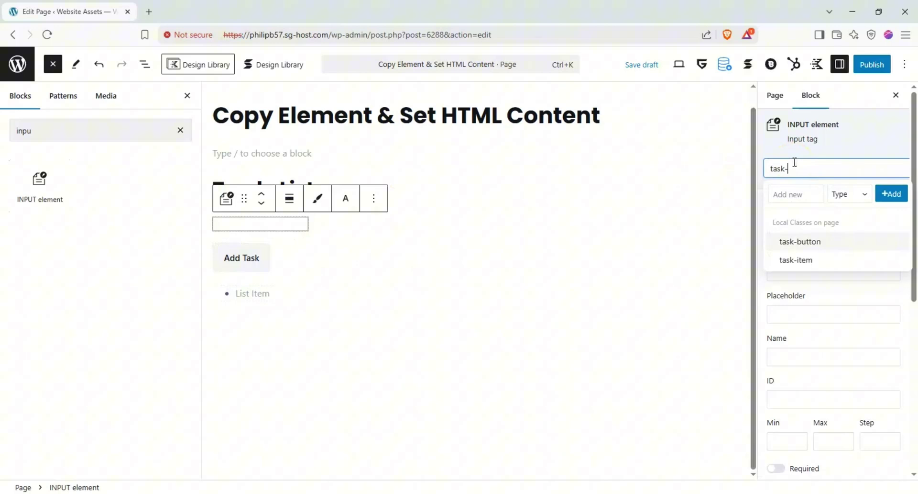
{"action": "type", "text": "input"}
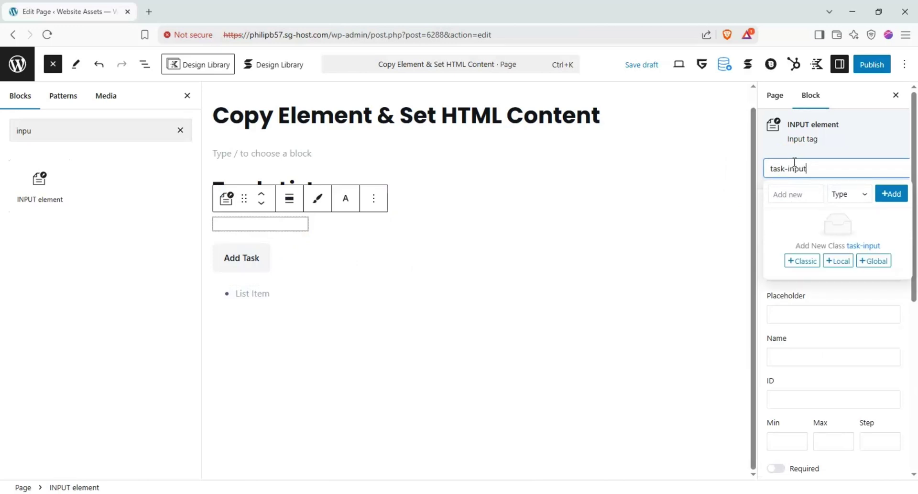
{"action": "left_click", "coordinate": [838, 261]}
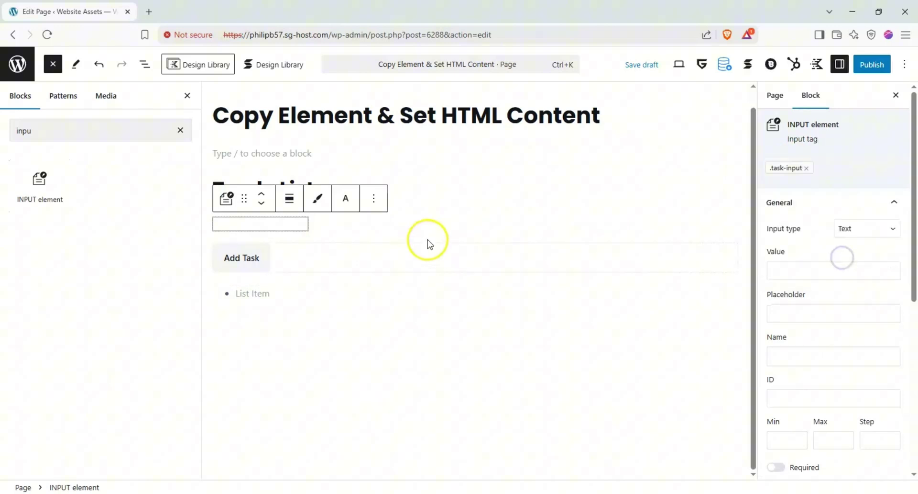
Step: Add an interaction layer with an On click trigger to the Add Task button
{"action": "left_click", "coordinate": [242, 257]}
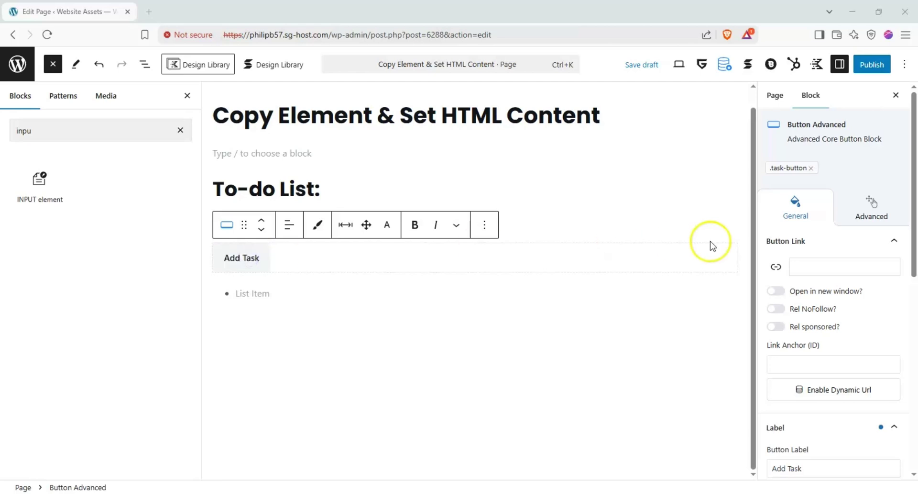
{"action": "left_click", "coordinate": [885, 214]}
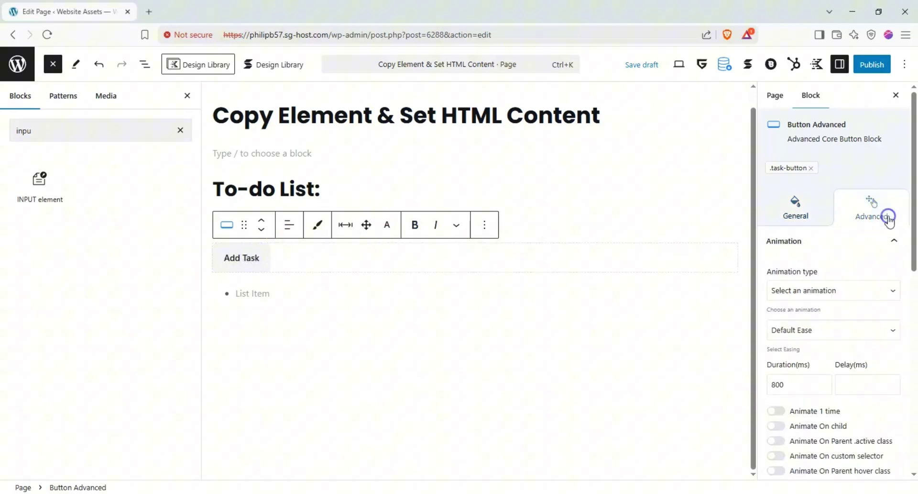
{"action": "left_click", "coordinate": [889, 242]}
{"action": "left_click", "coordinate": [893, 294]}
{"action": "left_click", "coordinate": [847, 335]}
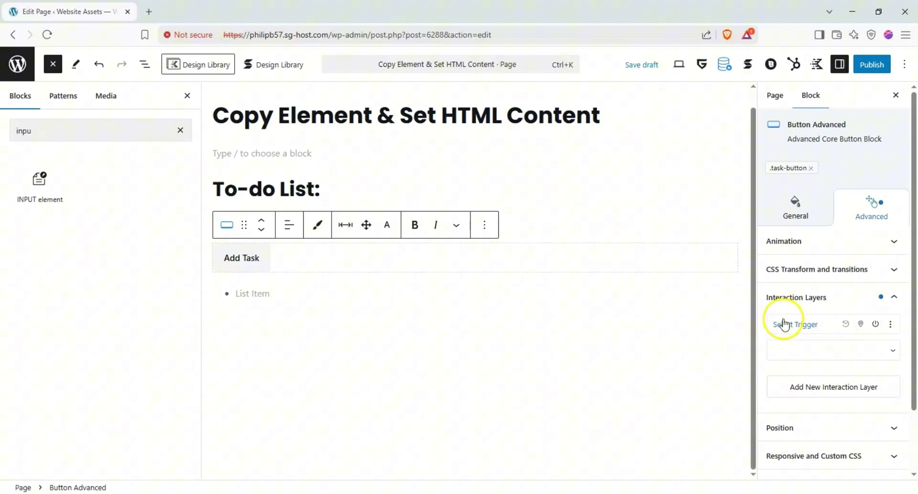
{"action": "left_click", "coordinate": [826, 349]}
{"action": "left_click", "coordinate": [797, 72]}
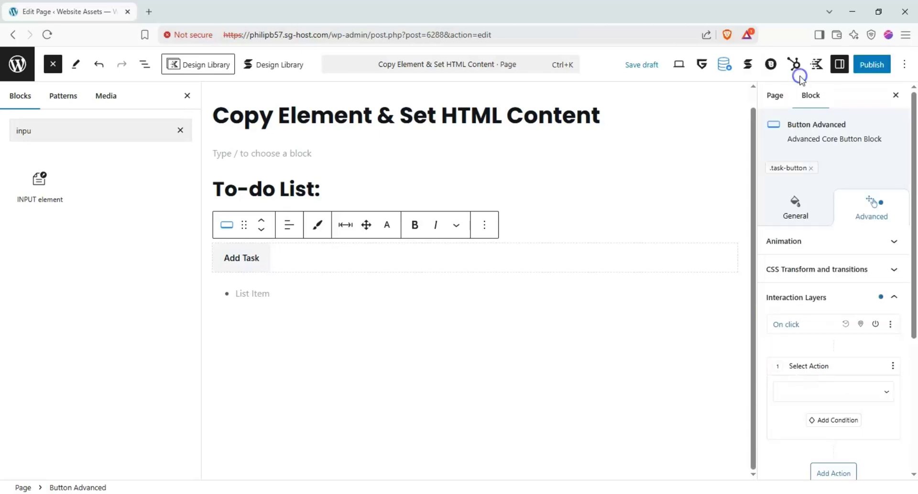
Step: Set the click action to Copy Element with .task-item as the target selector to copy
{"action": "left_click", "coordinate": [855, 384]}
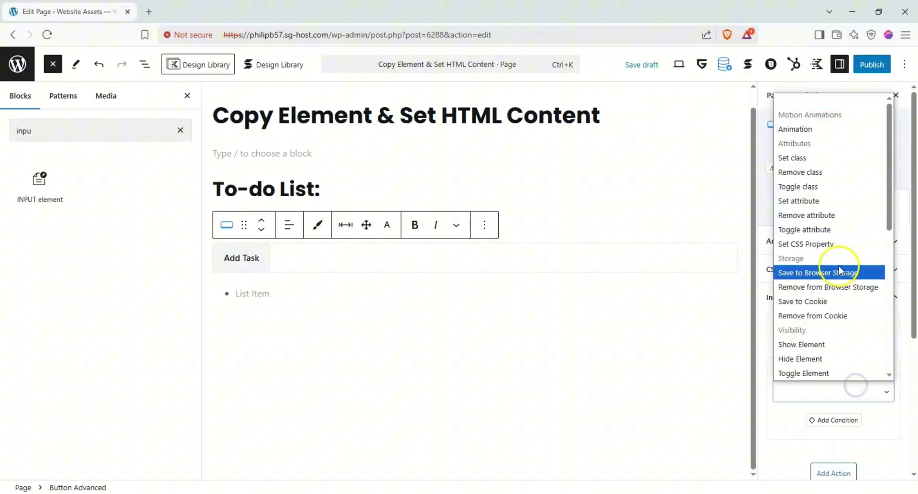
{"action": "scroll", "coordinate": [839, 270], "scroll_direction": "down", "scroll_amount": 5}
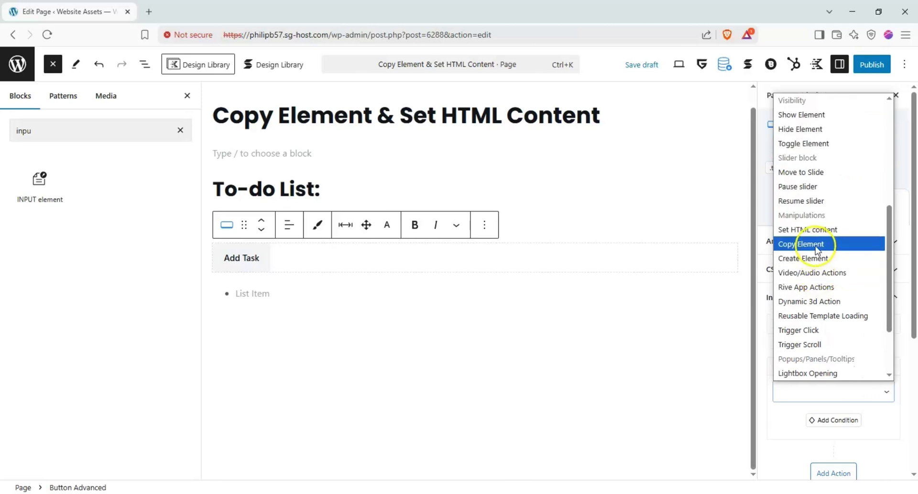
{"action": "left_click", "coordinate": [815, 247]}
{"action": "scroll", "coordinate": [815, 251], "scroll_direction": "down", "scroll_amount": 2}
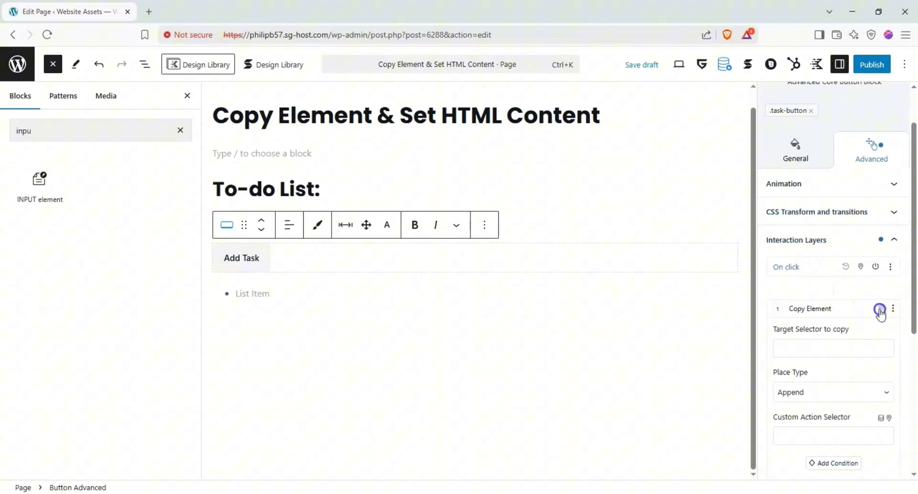
{"action": "scroll", "coordinate": [817, 363], "scroll_direction": "down", "scroll_amount": 2}
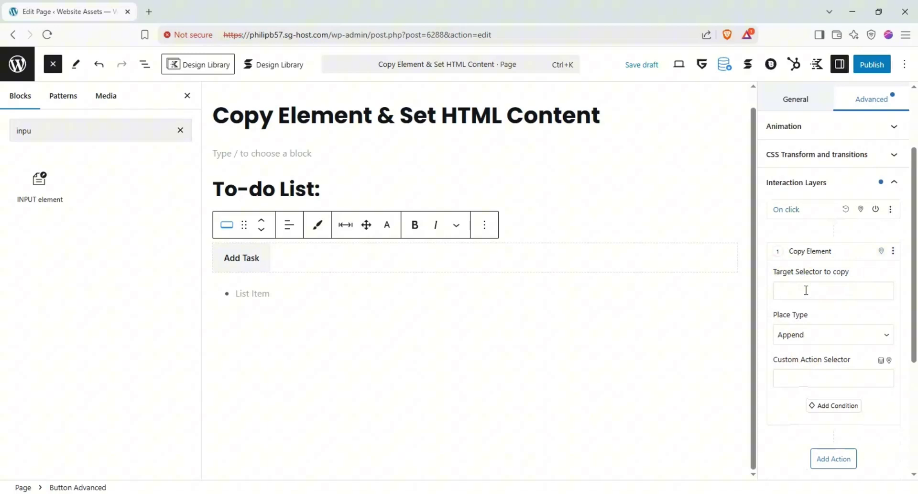
{"action": "scroll", "coordinate": [807, 290], "scroll_direction": "up", "scroll_amount": 2}
{"action": "left_click", "coordinate": [801, 342]}
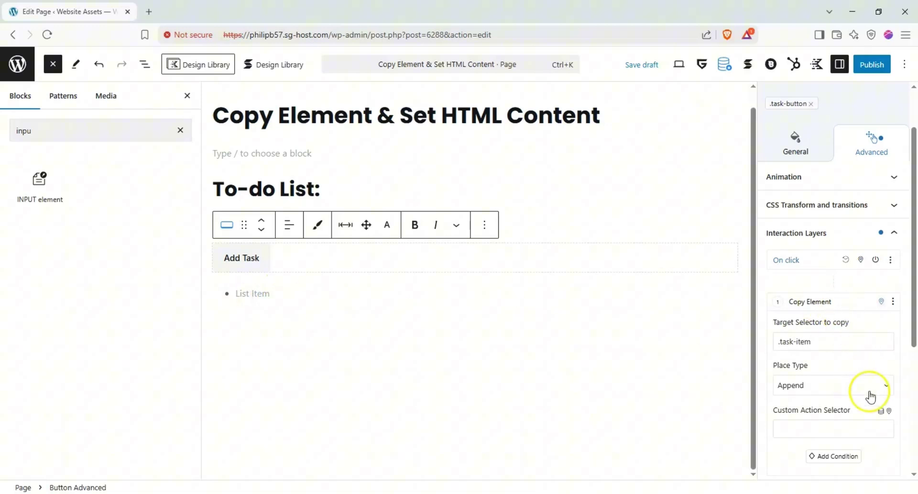
Step: Set the Copy Element action's custom action selector to the ul element's .todo-list-container class
{"action": "scroll", "coordinate": [830, 375], "scroll_direction": "down", "scroll_amount": 2}
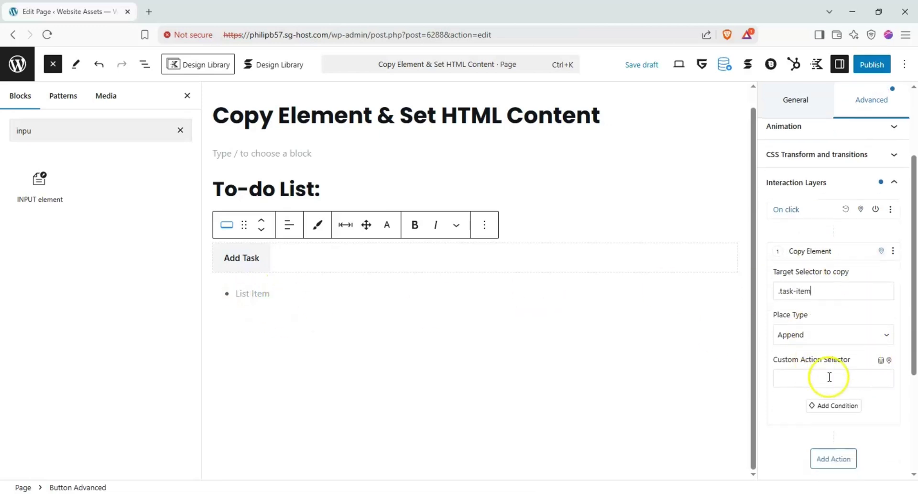
{"action": "left_click", "coordinate": [881, 353]}
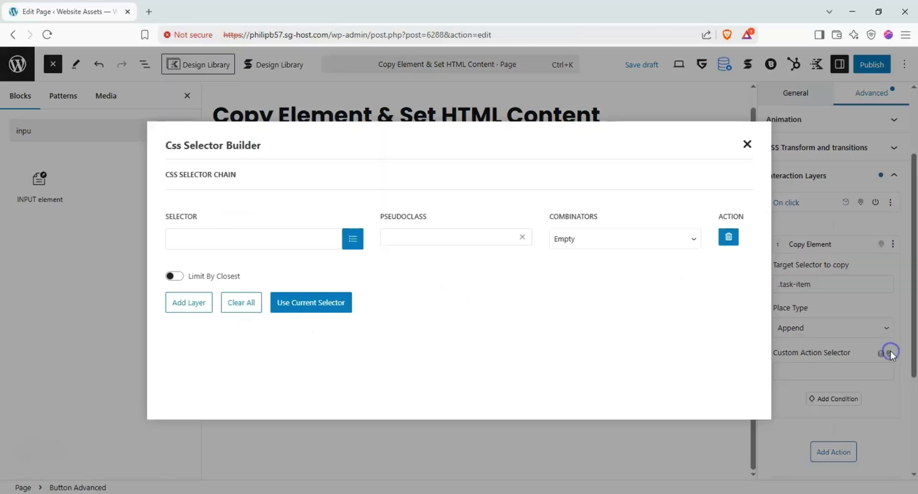
{"action": "left_click", "coordinate": [359, 239]}
{"action": "left_click", "coordinate": [177, 331]}
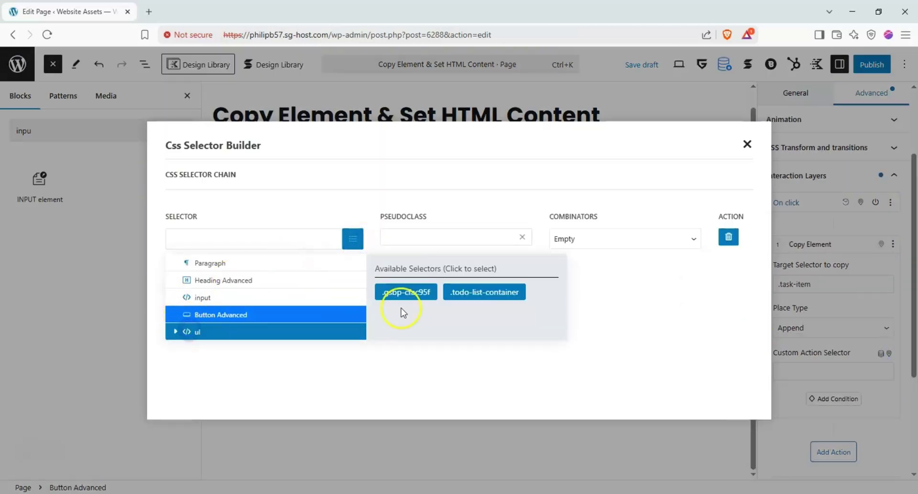
{"action": "left_click", "coordinate": [461, 293]}
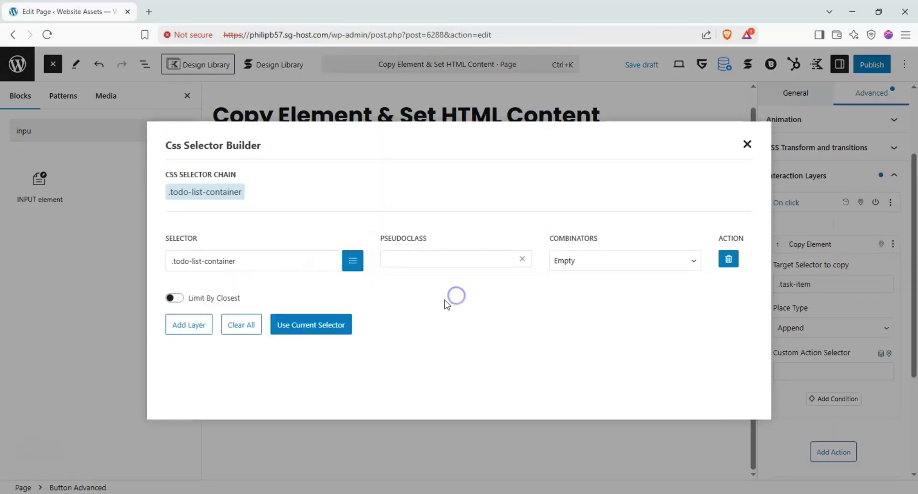
{"action": "right_click", "coordinate": [322, 319]}
{"action": "left_click", "coordinate": [303, 275]}
{"action": "left_click", "coordinate": [308, 332]}
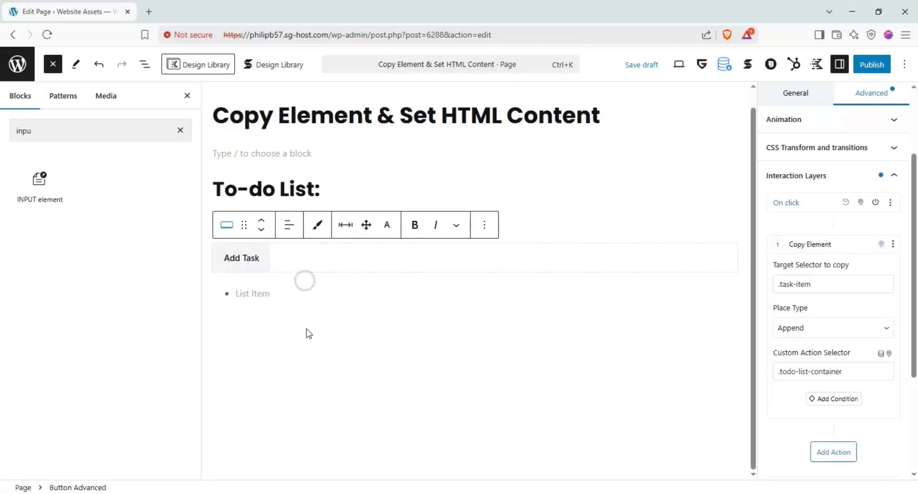
Step: Add a Set HTML Content action after Copy Element and enable its custom action selector
{"action": "left_click", "coordinate": [808, 244]}
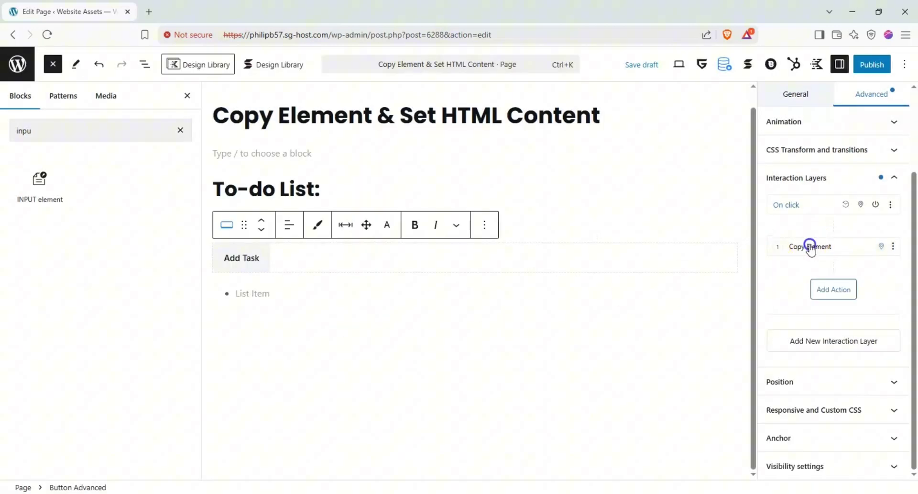
{"action": "left_click", "coordinate": [841, 289]}
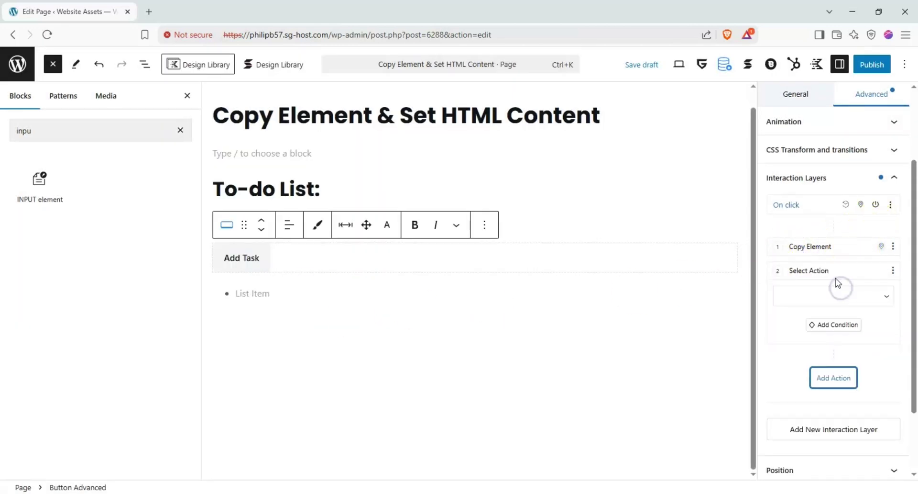
{"action": "left_click", "coordinate": [832, 294]}
{"action": "scroll", "coordinate": [825, 277], "scroll_direction": "down", "scroll_amount": 5}
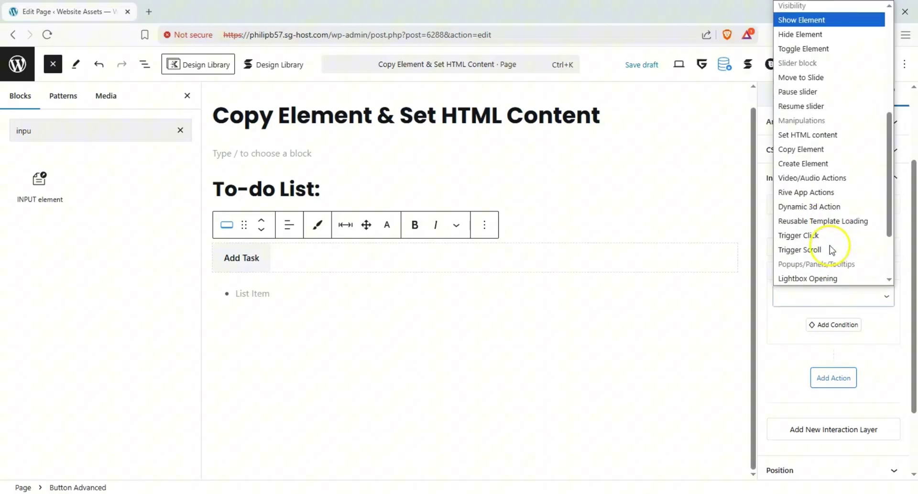
{"action": "left_click", "coordinate": [833, 135]}
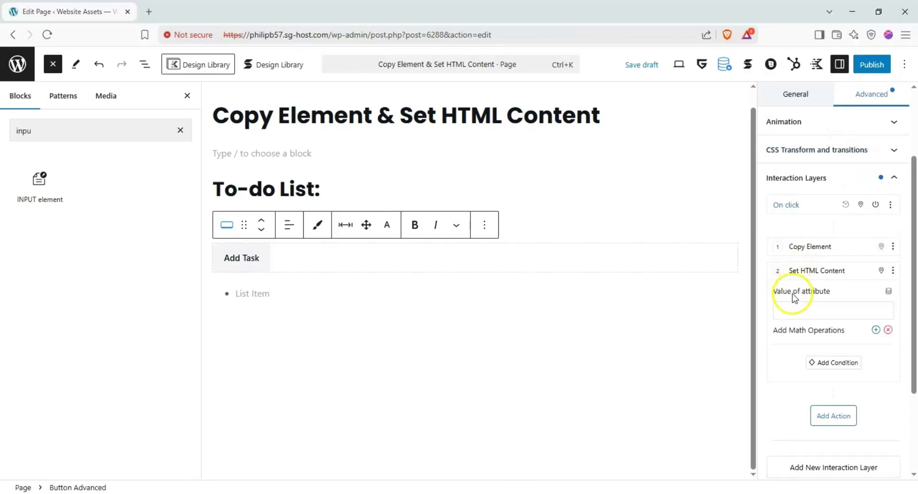
{"action": "left_click", "coordinate": [881, 270]}
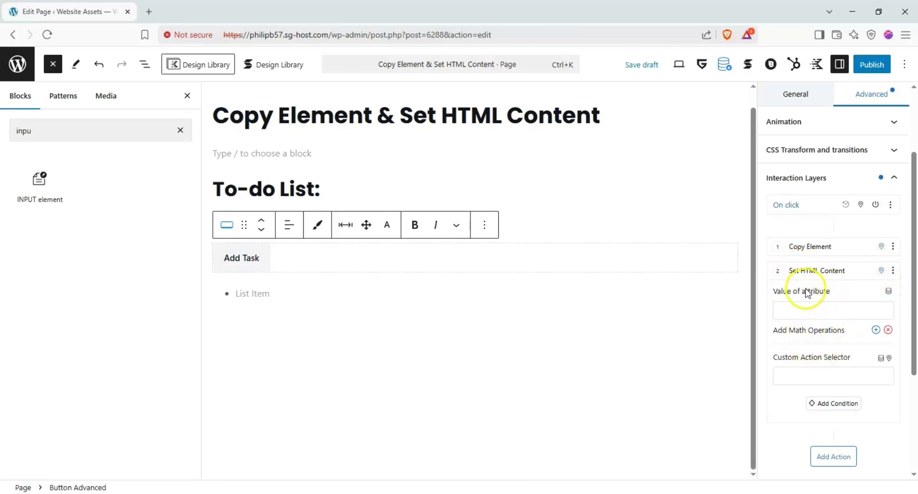
Step: Set the HTML content value to the {{VALUE}} placeholder, calculated from the input's .task-input selector
{"action": "left_click", "coordinate": [889, 292]}
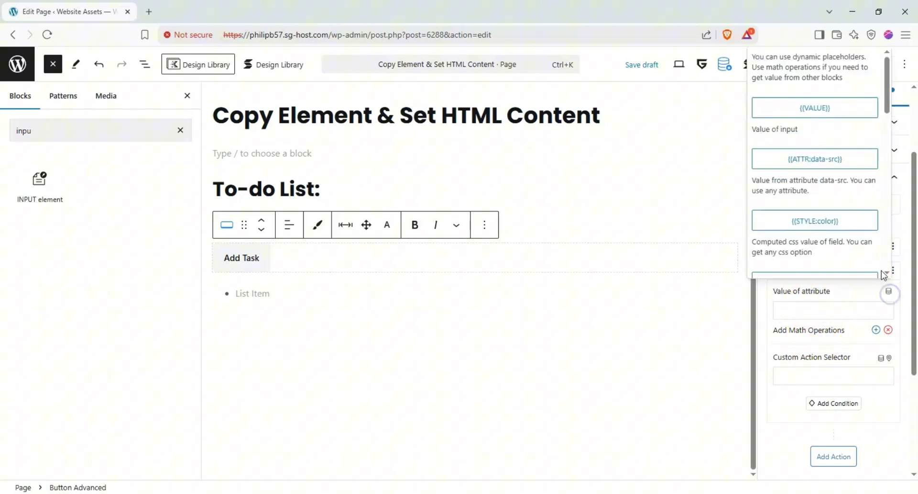
{"action": "left_click", "coordinate": [797, 109]}
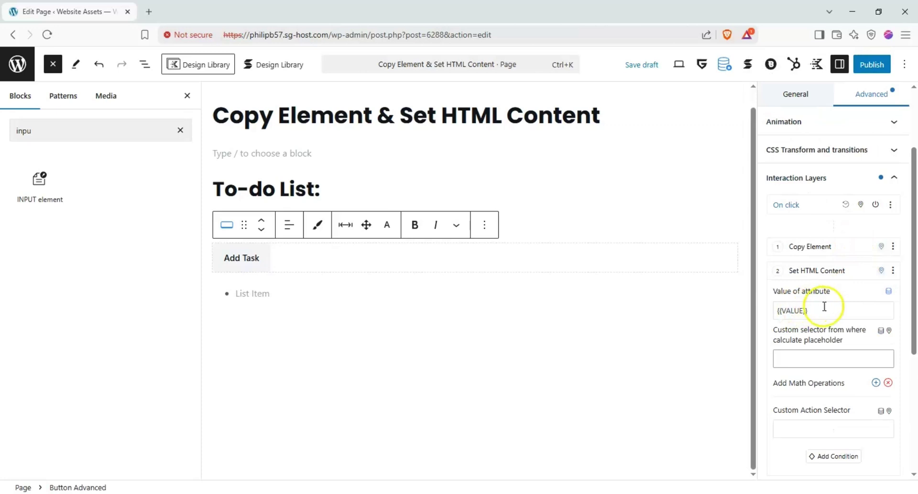
{"action": "left_click", "coordinate": [889, 330]}
{"action": "left_click", "coordinate": [353, 238]}
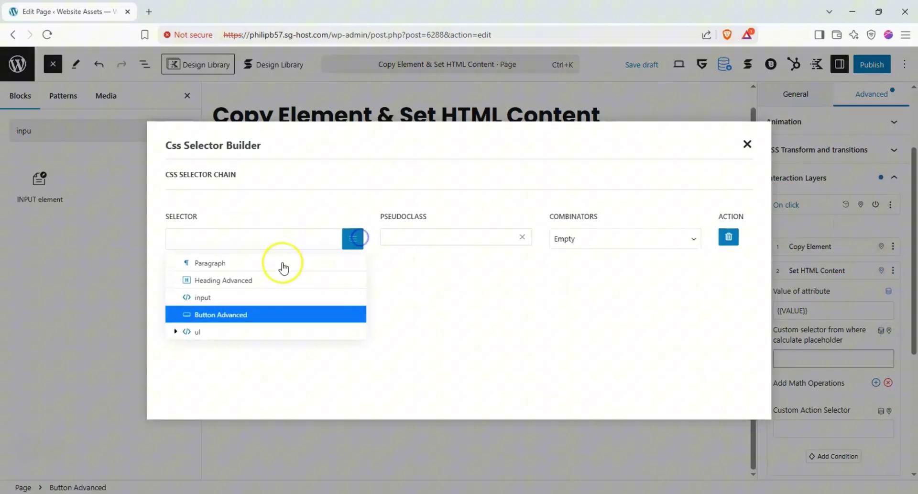
{"action": "left_click", "coordinate": [202, 298]}
{"action": "left_click", "coordinate": [389, 289]}
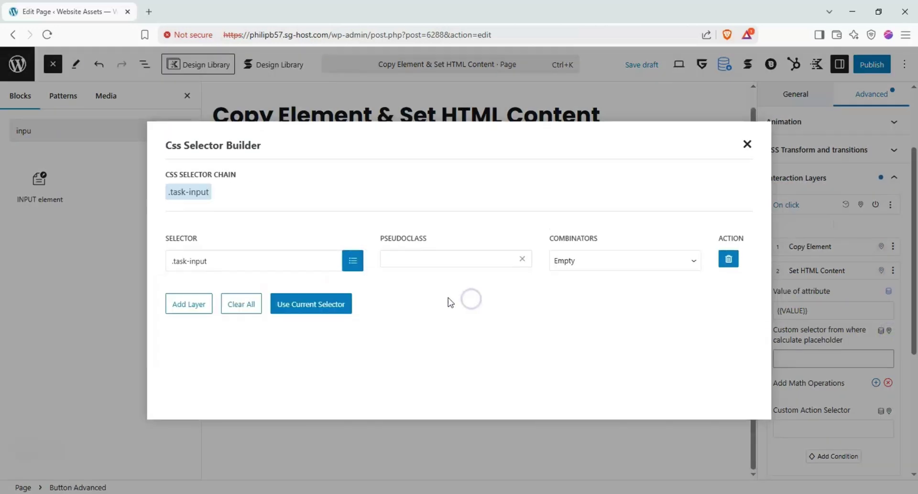
{"action": "left_click", "coordinate": [321, 306]}
Step: Start the Set HTML Content action's custom action selector chain with the ul element's .todo-list-container class
{"action": "scroll", "coordinate": [841, 307], "scroll_direction": "down", "scroll_amount": 1}
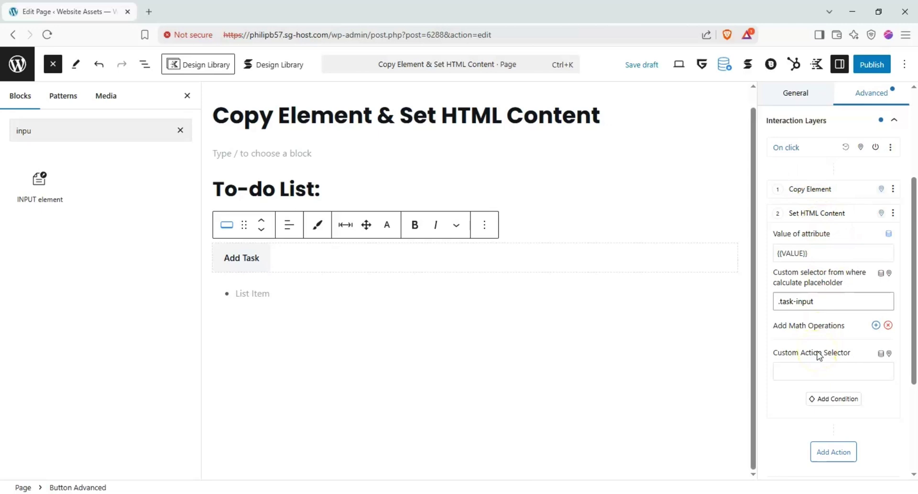
{"action": "left_click", "coordinate": [889, 353]}
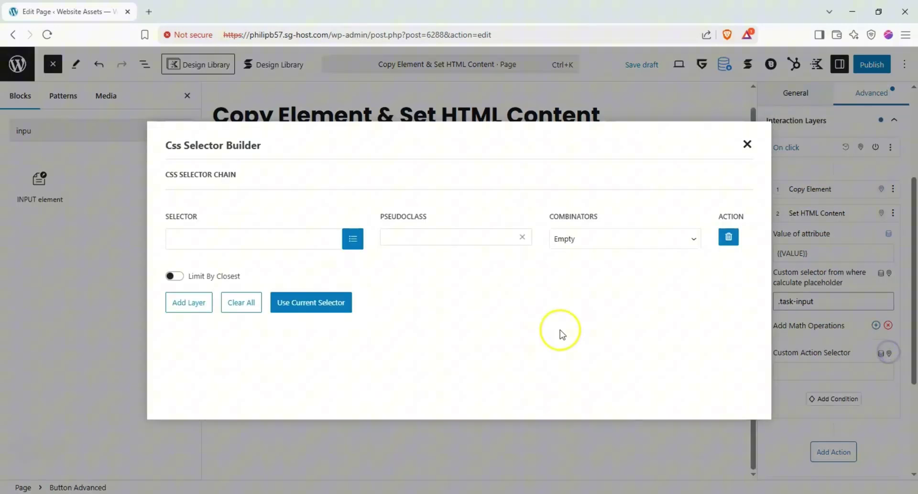
{"action": "left_click", "coordinate": [352, 238]}
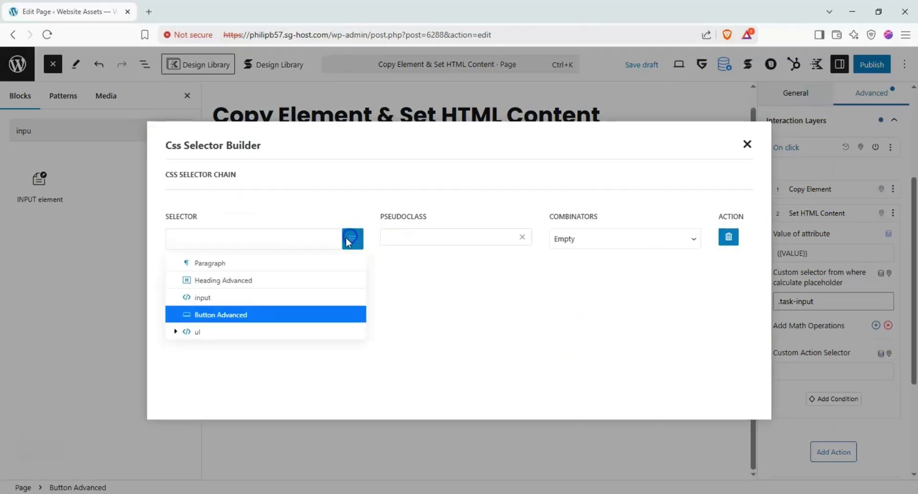
{"action": "left_click", "coordinate": [192, 332]}
{"action": "left_click", "coordinate": [174, 331]}
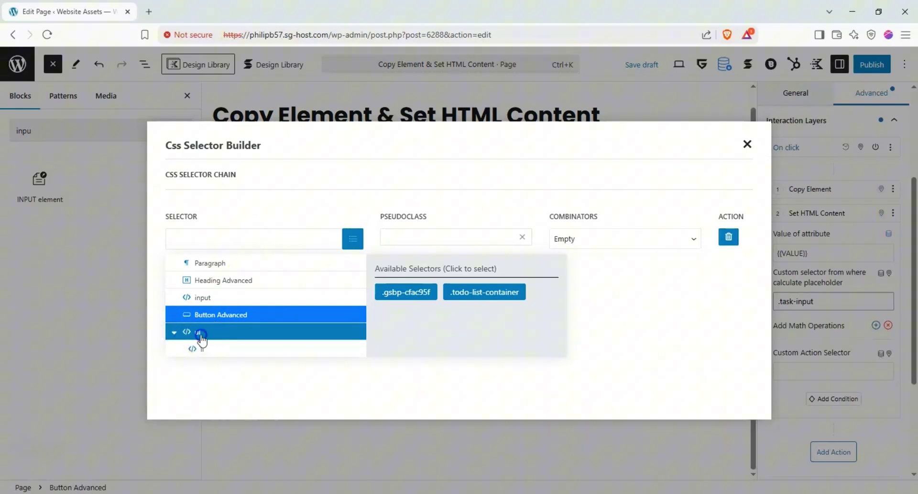
{"action": "left_click", "coordinate": [219, 345]}
{"action": "left_click", "coordinate": [218, 335]}
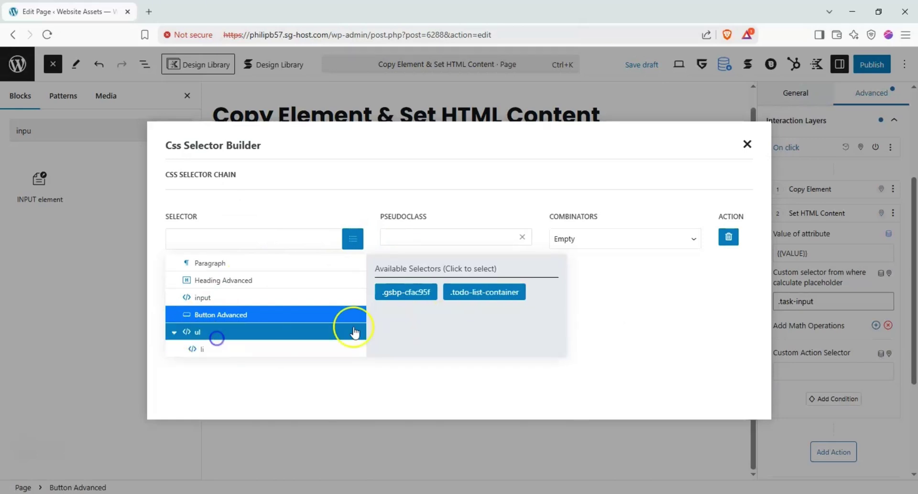
{"action": "left_click", "coordinate": [485, 293]}
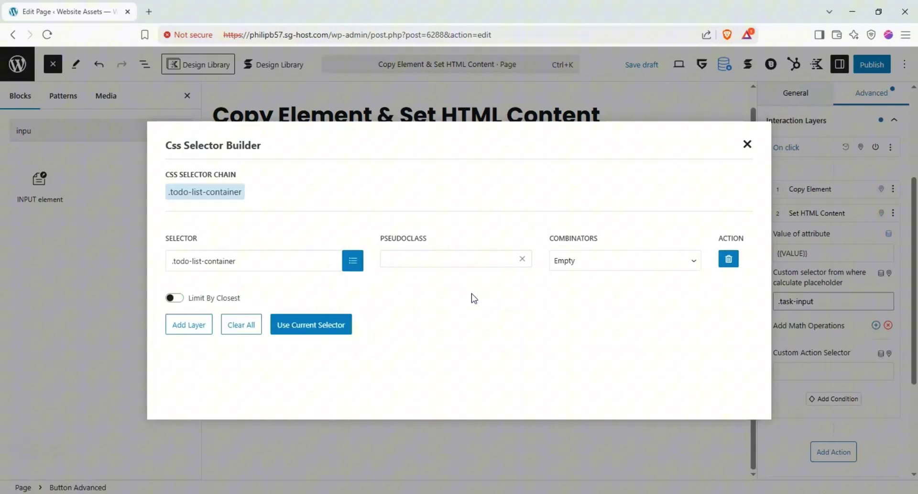
Step: Add a second layer to the selector chain and set the .todo-list-container combinator to Child selector (>)
{"action": "left_click", "coordinate": [183, 320]}
{"action": "left_click", "coordinate": [196, 319]}
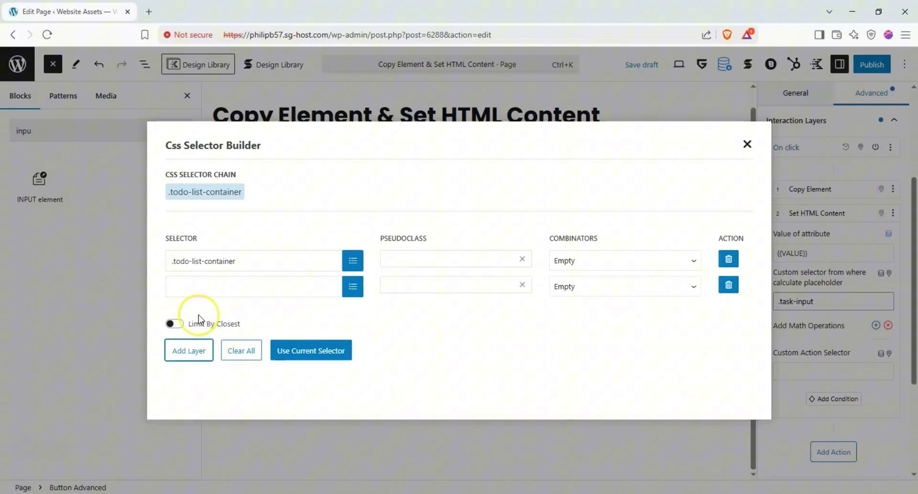
{"action": "left_click", "coordinate": [567, 260]}
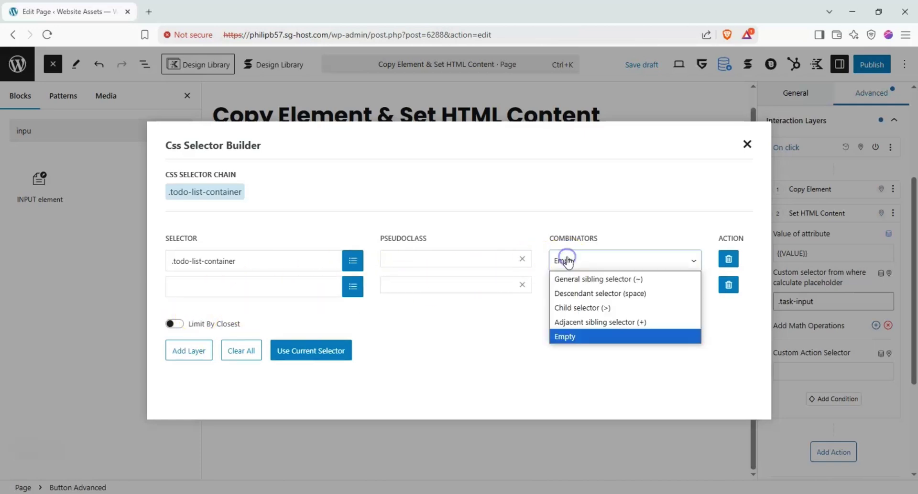
{"action": "left_click", "coordinate": [583, 307]}
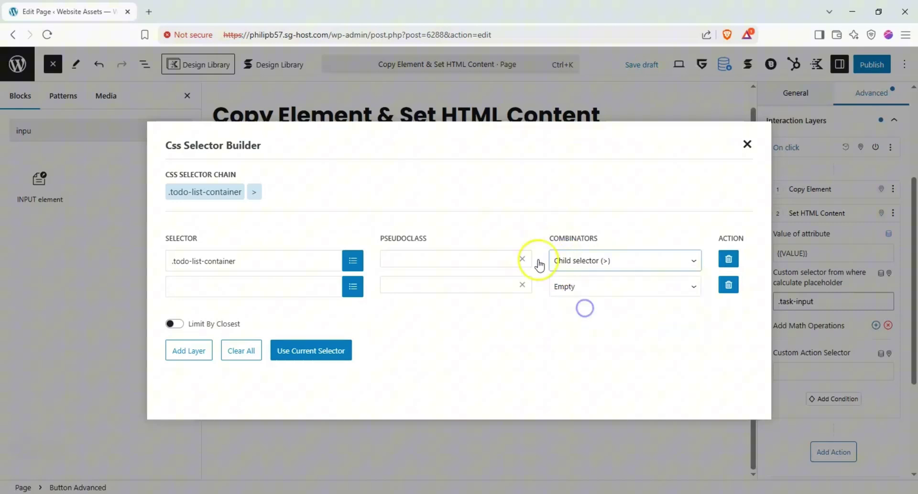
Step: Use the list item's .task-item class as the second selector in the chain after .todo-list-container
{"action": "left_click", "coordinate": [353, 286]}
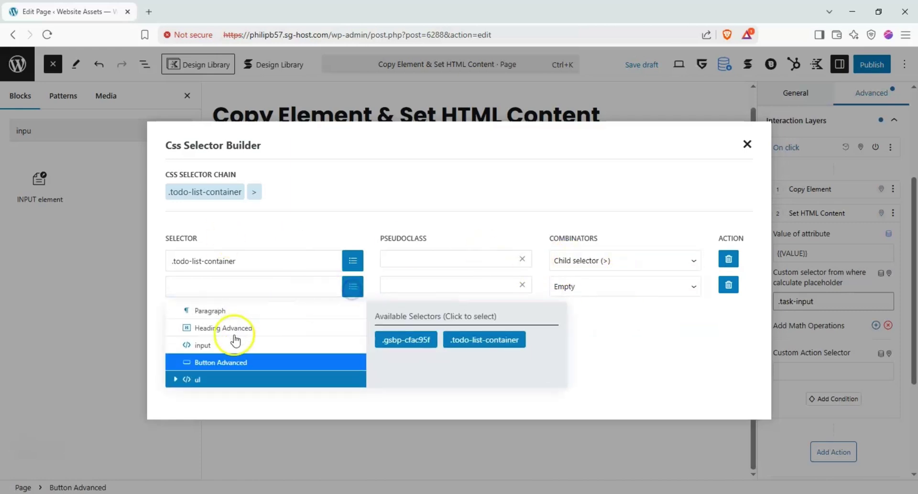
{"action": "left_click", "coordinate": [175, 380]}
{"action": "left_click", "coordinate": [199, 396]}
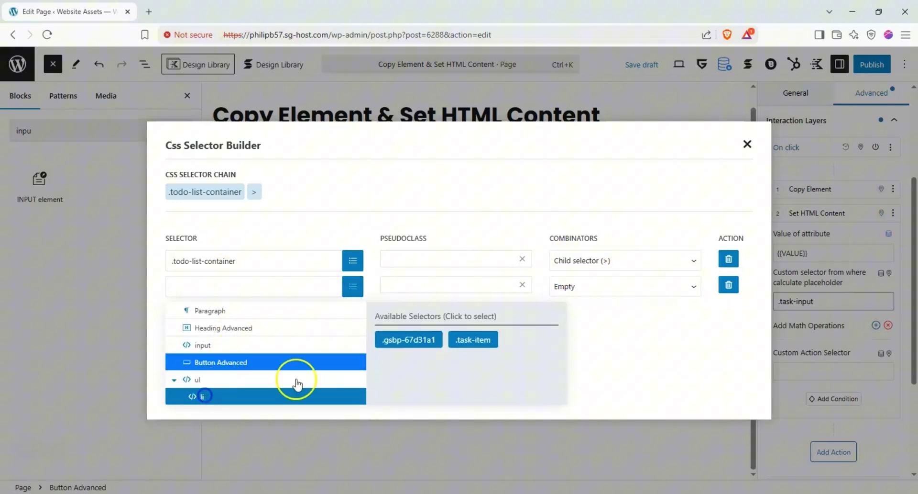
{"action": "left_click", "coordinate": [468, 339]}
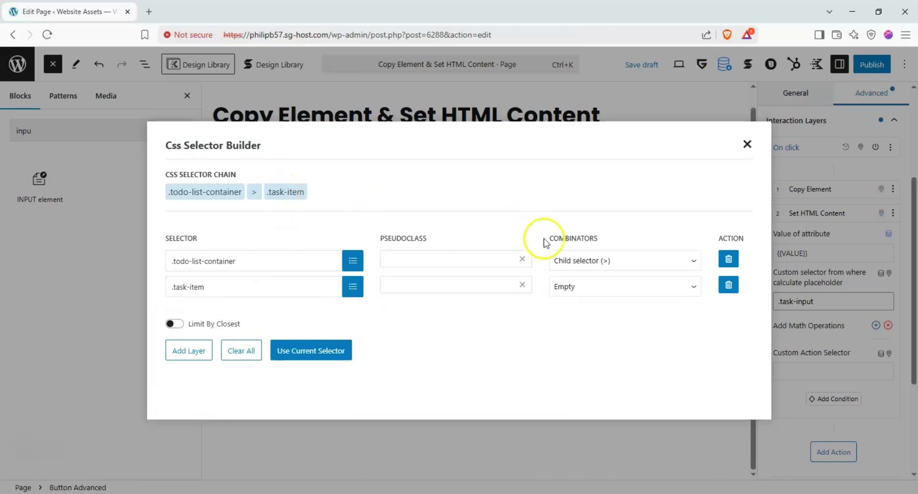
{"action": "left_click", "coordinate": [472, 284]}
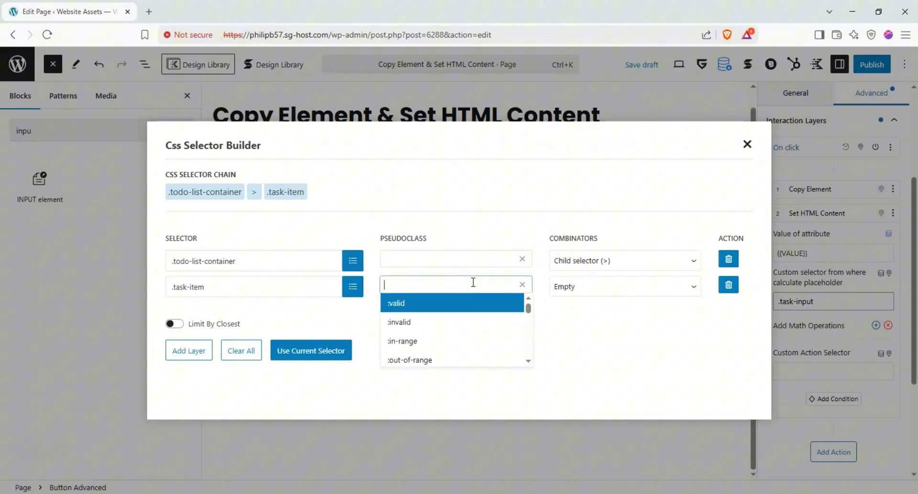
{"action": "type", "text": "nt"}
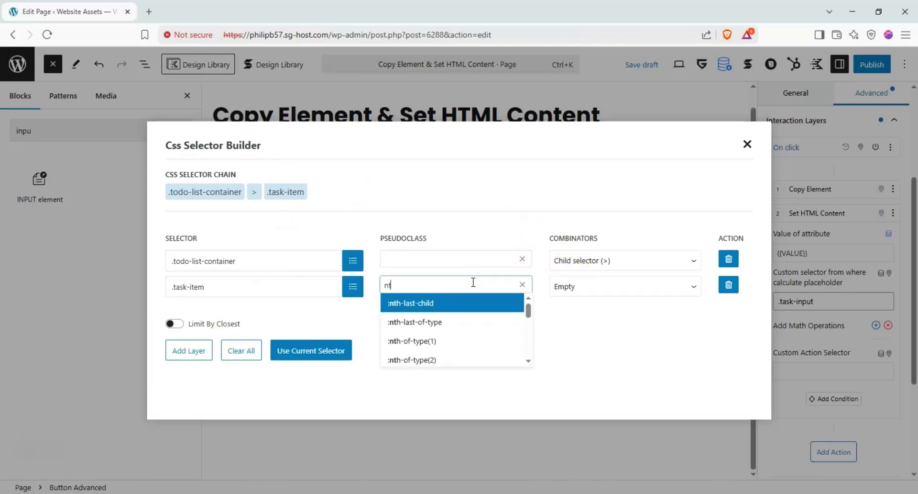
{"action": "left_click", "coordinate": [456, 321]}
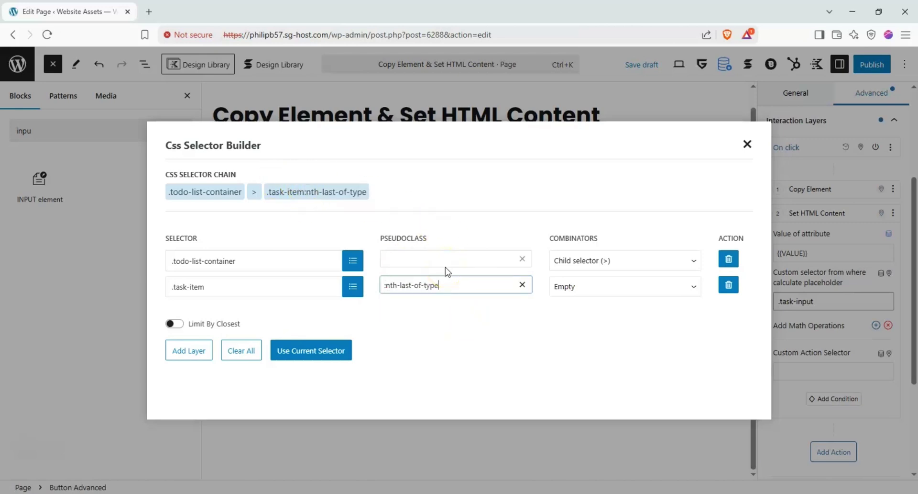
Step: Set the .task-item pseudoclass to :nth-of-type(1) and apply the chain as the custom action selector of Set HTML Content
{"action": "left_click", "coordinate": [438, 283]}
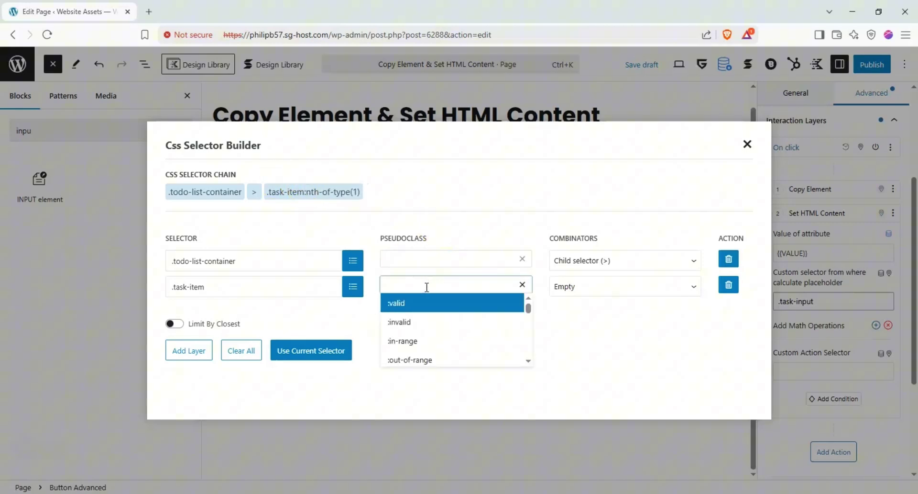
{"action": "type", "text": "nth"}
{"action": "left_click", "coordinate": [426, 341]}
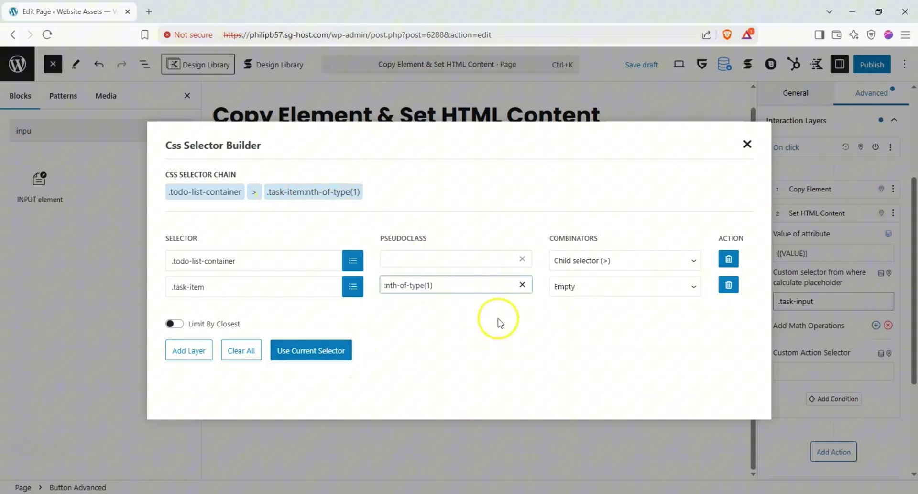
{"action": "left_click", "coordinate": [301, 350]}
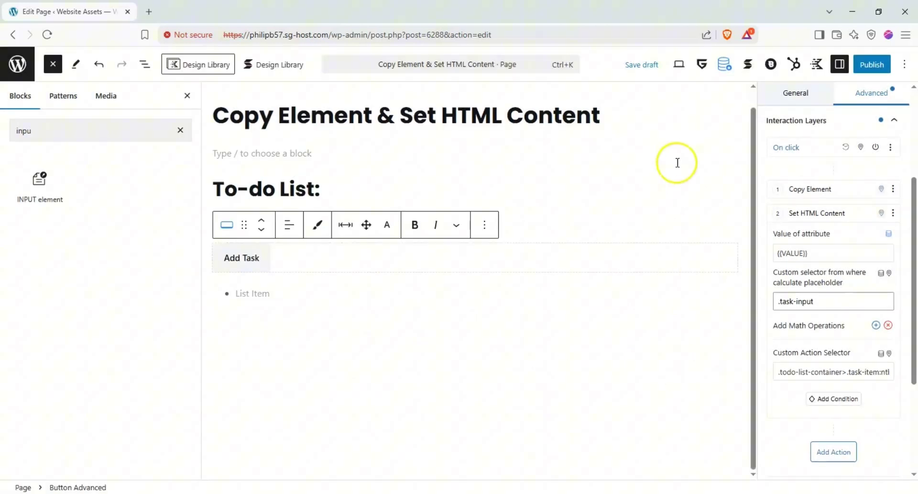
Step: Publish the Copy Element & Set HTML Content page and view it live
{"action": "left_click", "coordinate": [871, 64]}
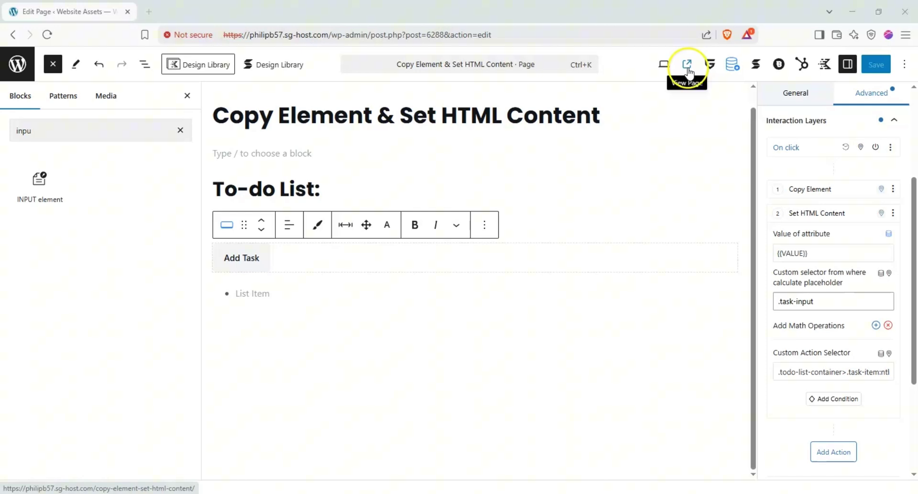
{"action": "left_click", "coordinate": [688, 67]}
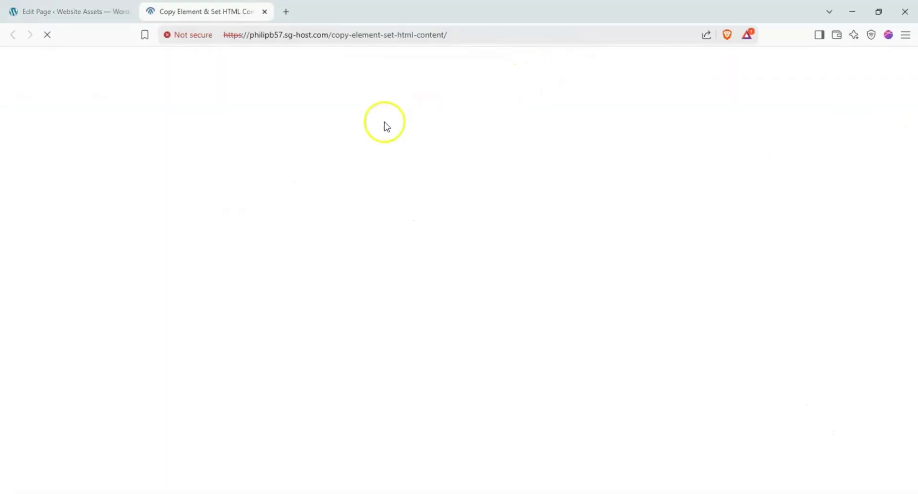
Step: Add the tasks "Do the dishes" and "Hang the laundry" to the live to-do list
{"action": "left_click", "coordinate": [139, 272]}
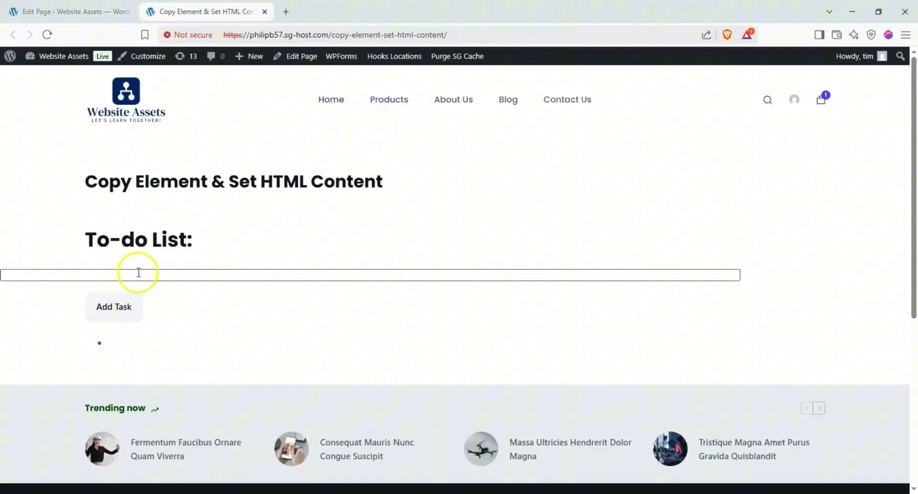
{"action": "left_click", "coordinate": [132, 274]}
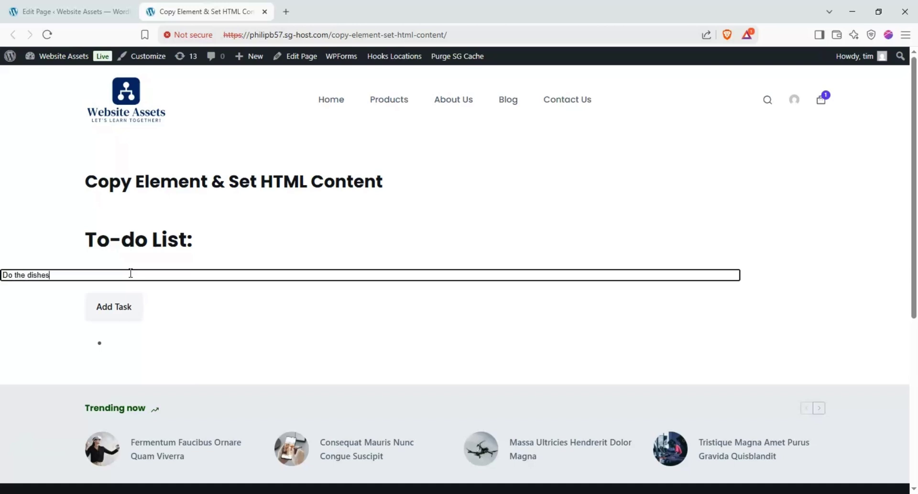
{"action": "left_click", "coordinate": [122, 300]}
{"action": "triple_click", "coordinate": [97, 274]}
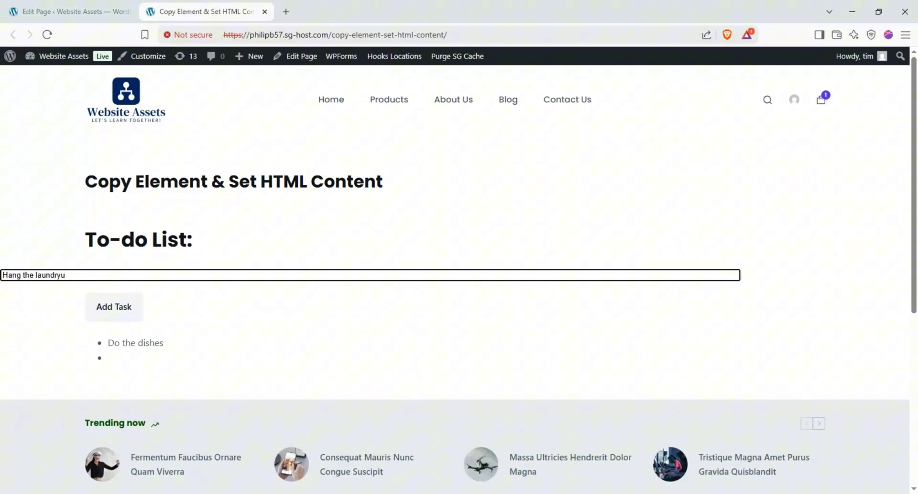
{"action": "left_click", "coordinate": [113, 306]}
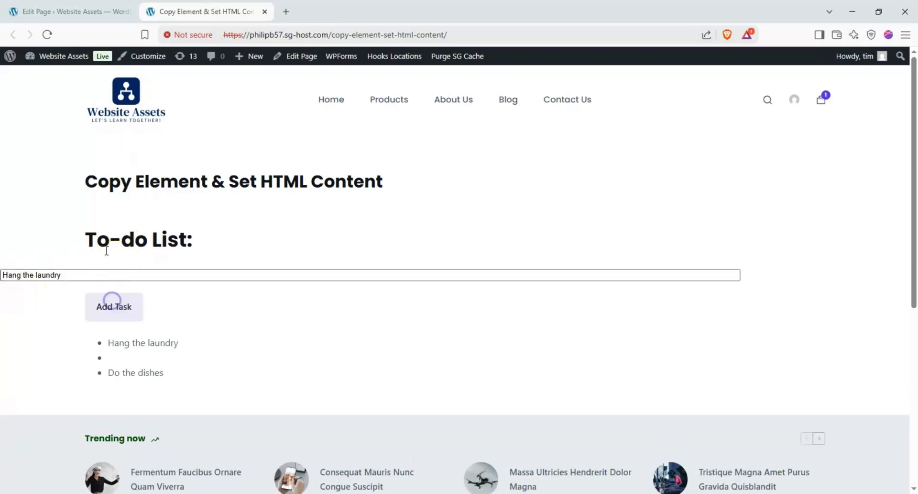
Step: Add the tasks "walk the dog" and "take out the garbage" to the live to-do list
{"action": "left_click", "coordinate": [111, 274]}
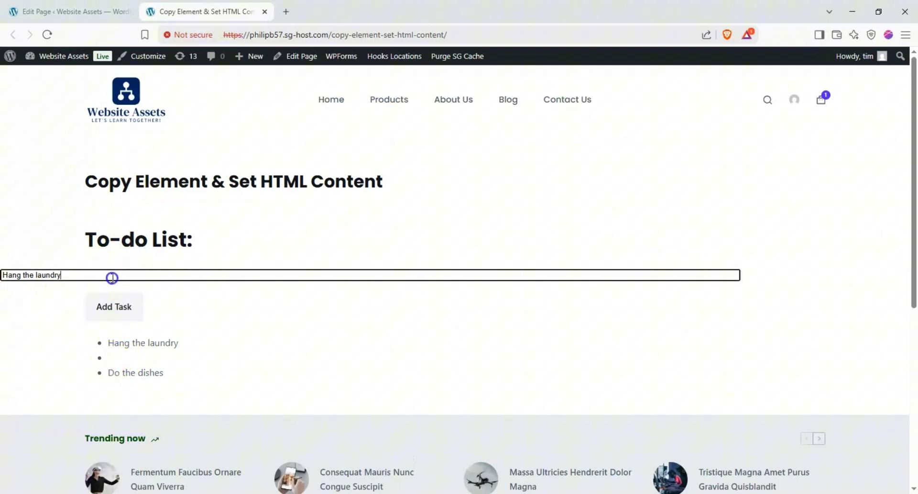
{"action": "key", "text": "ctrl+a"}
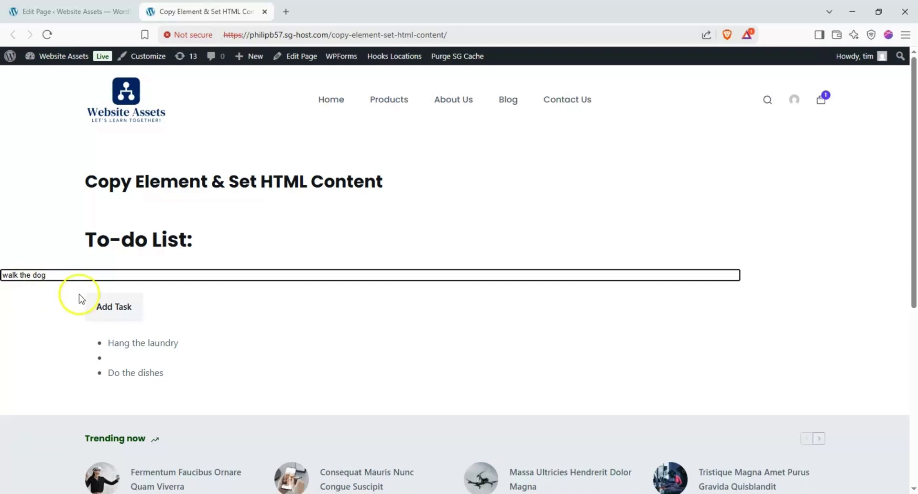
{"action": "left_click", "coordinate": [111, 307]}
{"action": "left_click", "coordinate": [92, 272]}
{"action": "key", "text": "ctrl+a"}
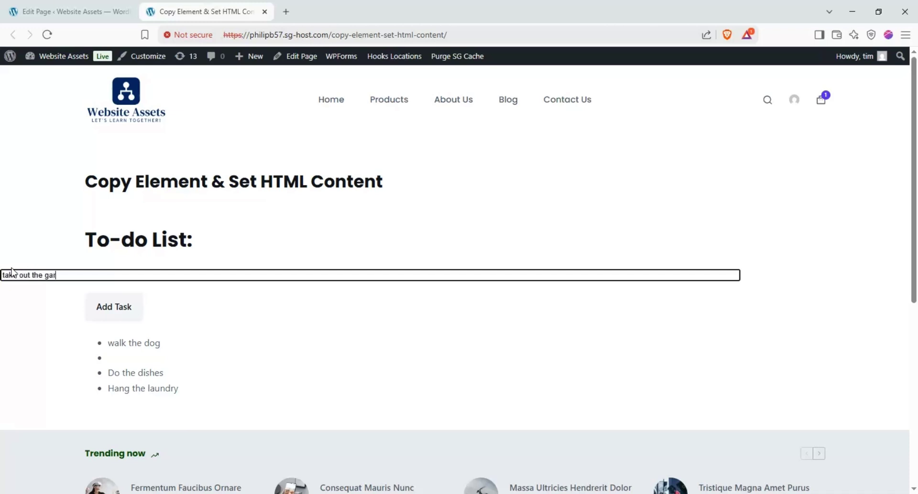
{"action": "left_click", "coordinate": [97, 312]}
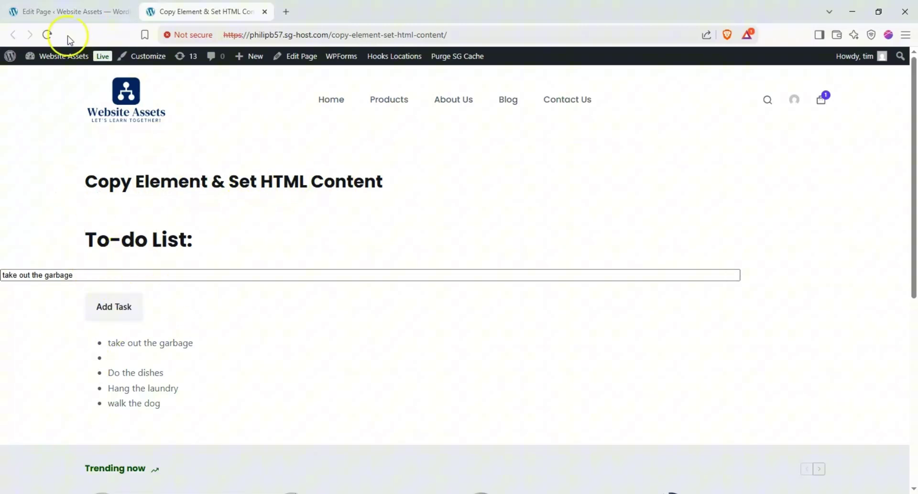
Step: In the page editor, add a Box Container to the Custom Tabs page and nest another Box Container inside it
{"action": "left_click", "coordinate": [86, 12]}
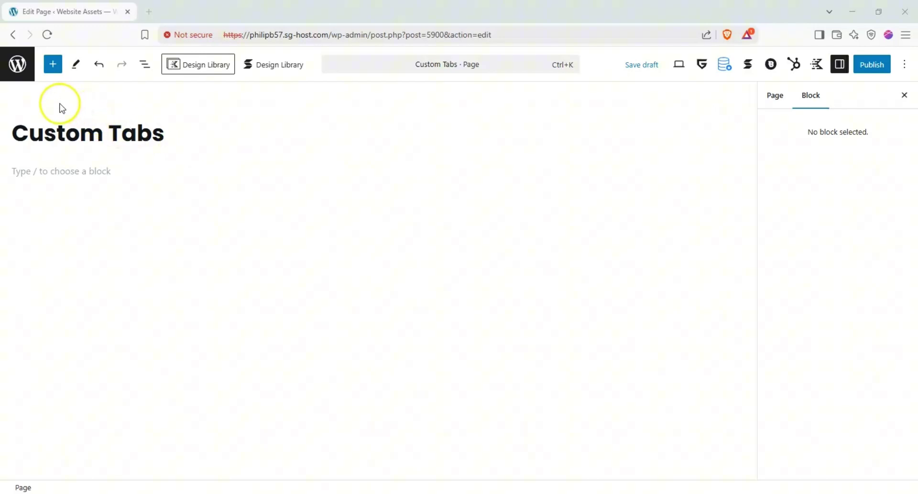
{"action": "left_click", "coordinate": [53, 64]}
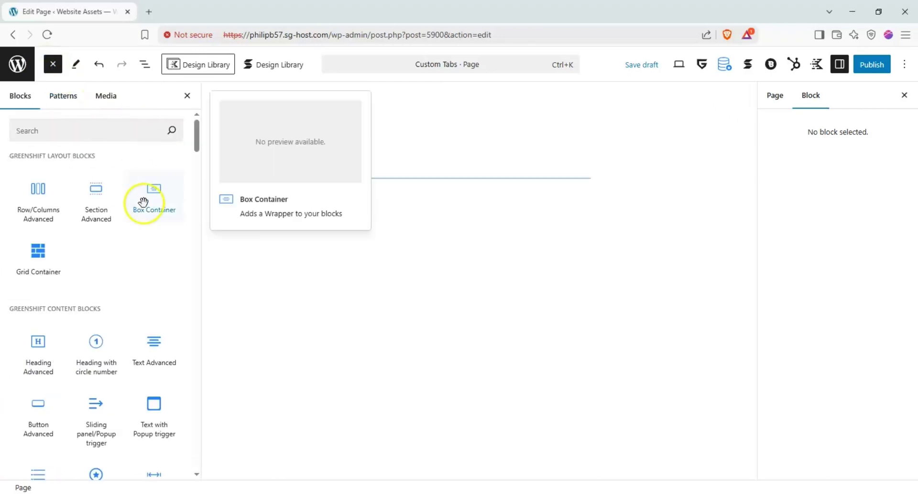
{"action": "left_click", "coordinate": [144, 202]}
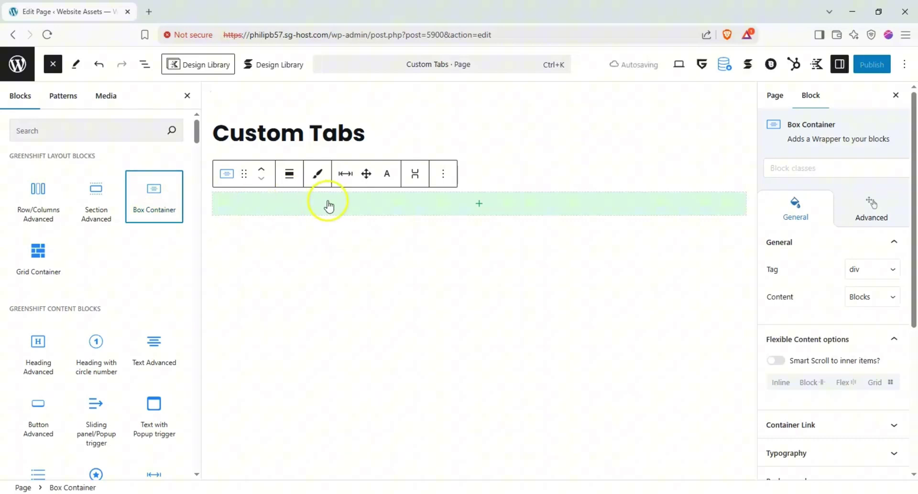
{"action": "left_click", "coordinate": [328, 203]}
{"action": "left_click", "coordinate": [174, 234]}
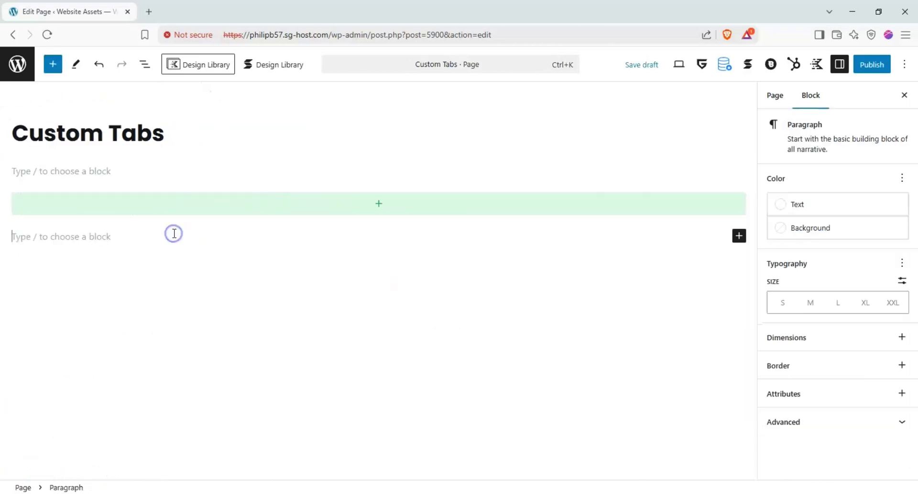
{"action": "left_click", "coordinate": [346, 211]}
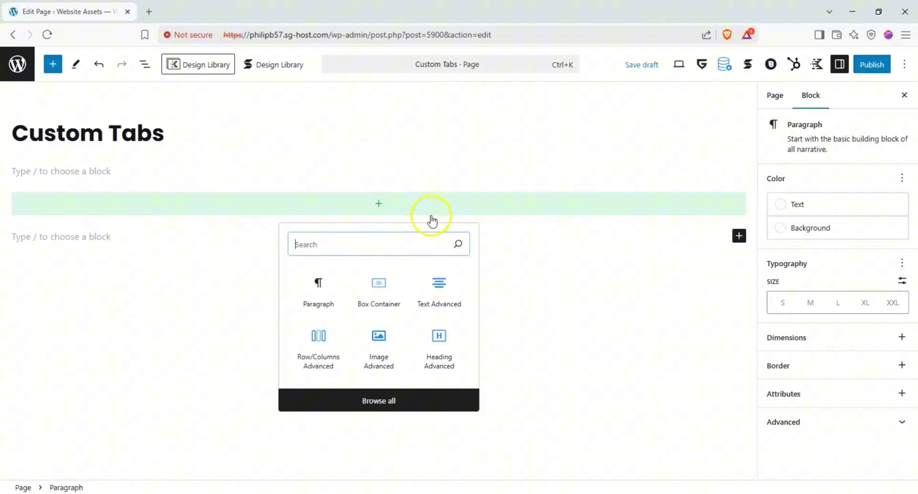
{"action": "left_click", "coordinate": [390, 297]}
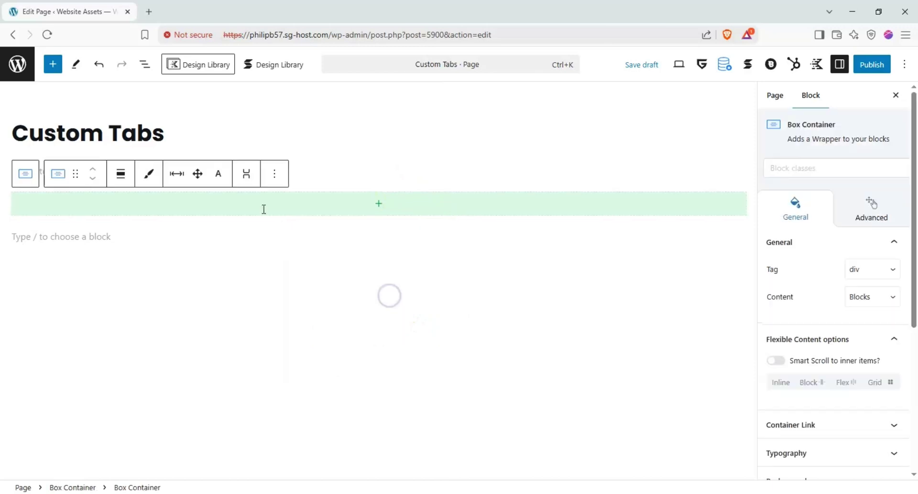
Step: Add two more Box Containers below the first one on the Custom Tabs page
{"action": "left_click", "coordinate": [52, 63]}
{"action": "left_click_drag", "start_coordinate": [154, 189], "coordinate": [258, 238]}
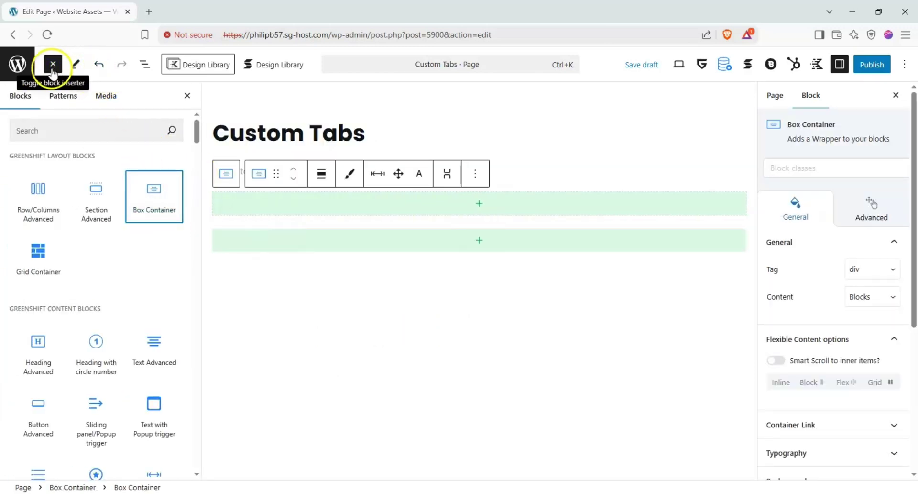
{"action": "left_click_drag", "start_coordinate": [179, 211], "coordinate": [471, 260]}
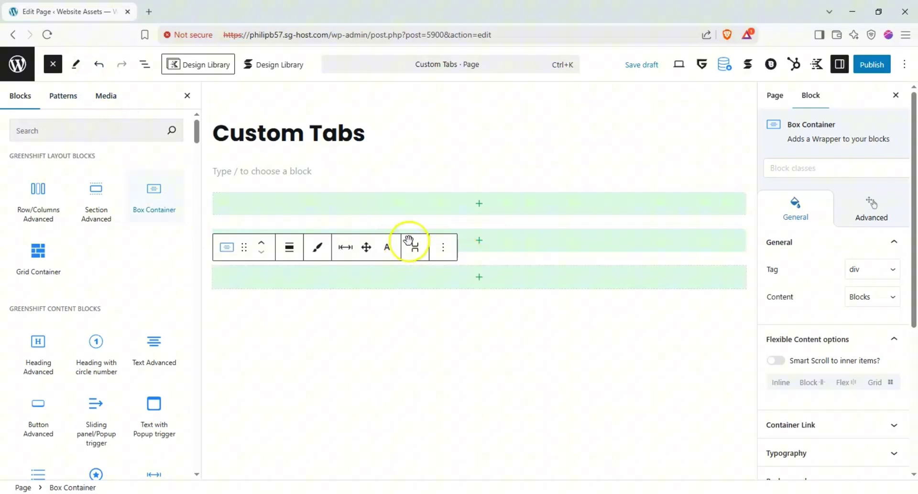
Step: Insert a Text Advanced block into both the second and the third Box Container
{"action": "left_click", "coordinate": [516, 241]}
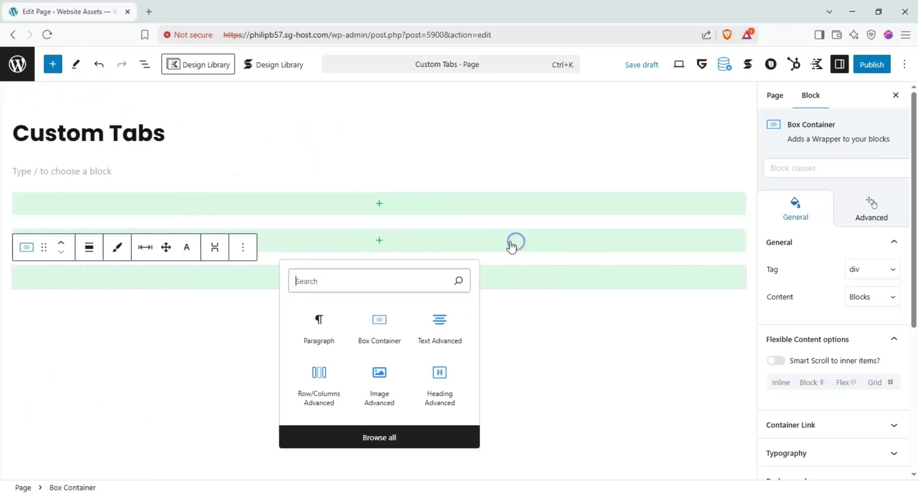
{"action": "left_click", "coordinate": [428, 332]}
{"action": "left_click", "coordinate": [397, 269]}
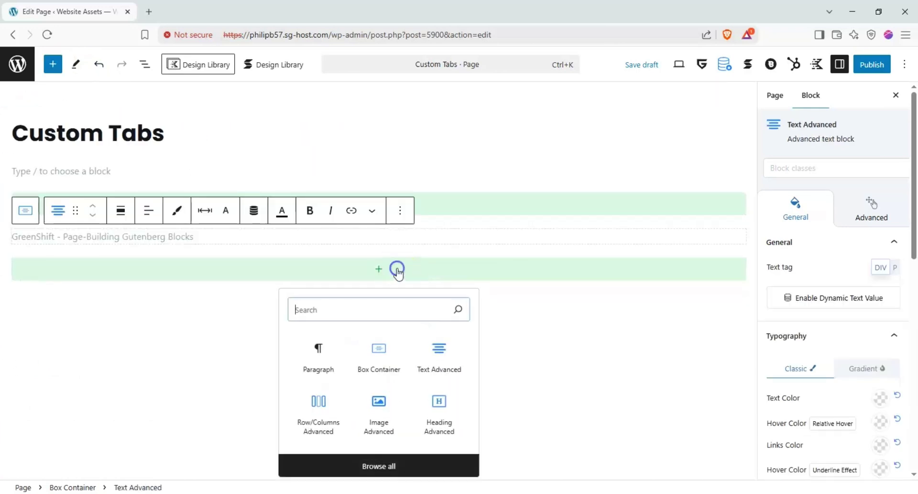
{"action": "left_click", "coordinate": [450, 370]}
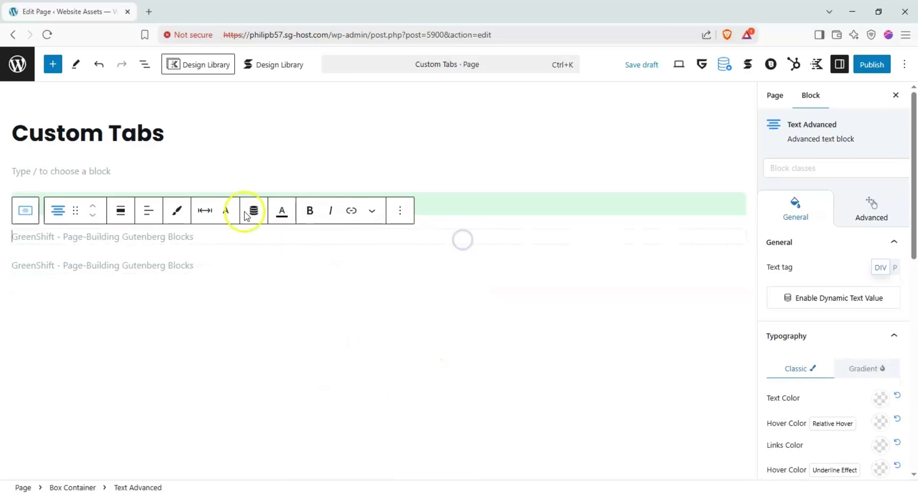
Step: Try to move the second container's Text Advanced block into the nested container of the first Box Container
{"action": "left_click_drag", "start_coordinate": [76, 210], "coordinate": [104, 206]}
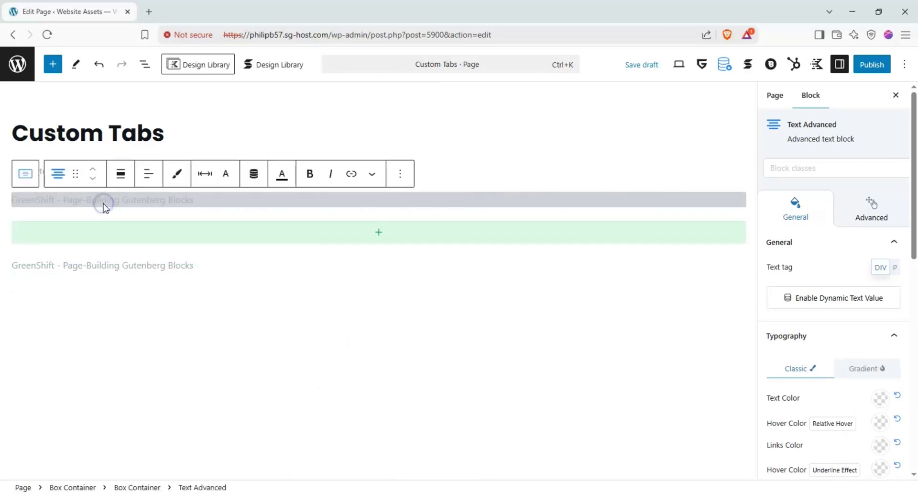
{"action": "left_click", "coordinate": [85, 259]}
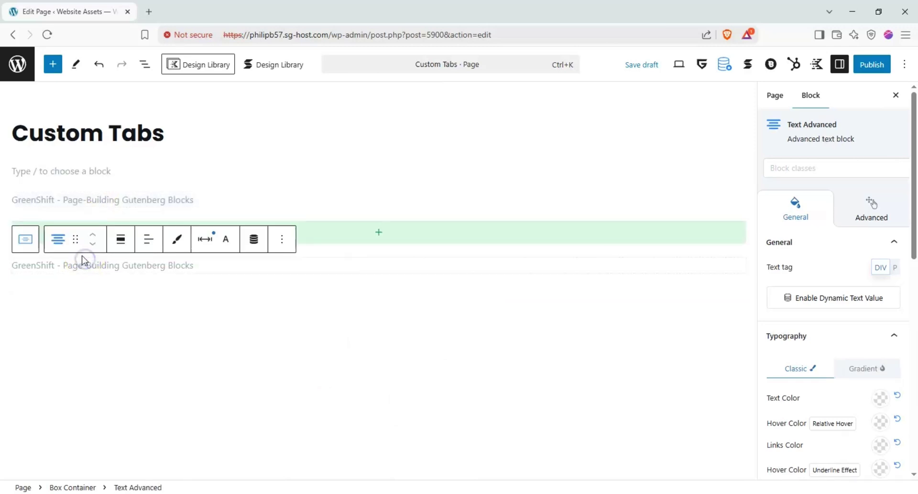
{"action": "left_click", "coordinate": [201, 201]}
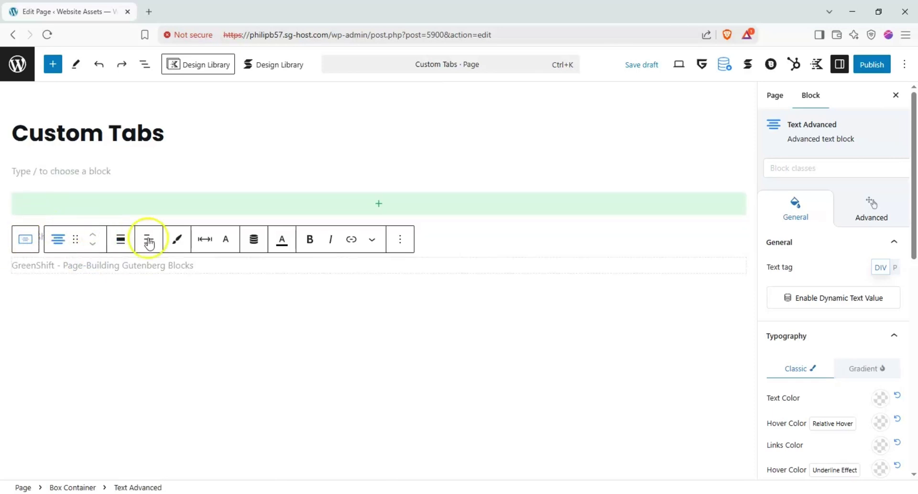
Step: Move the second Box Container with its text block into the nested container of the first Box Container
{"action": "left_click", "coordinate": [436, 225]}
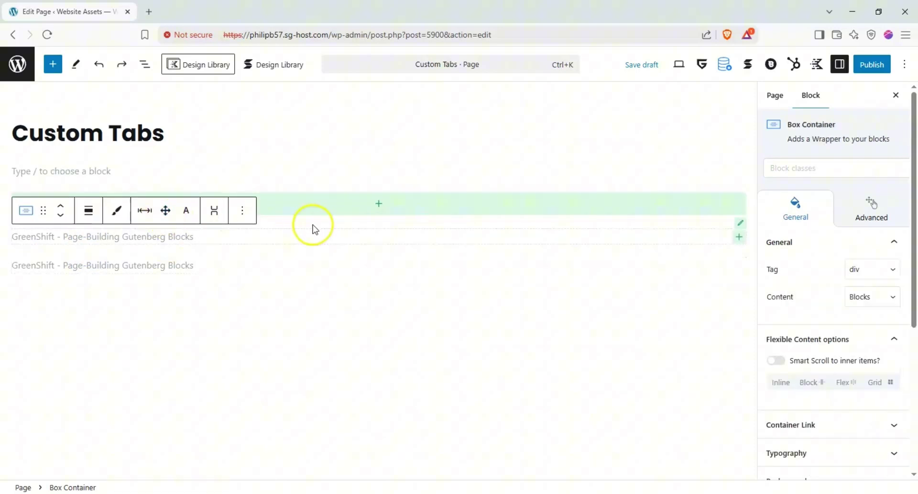
{"action": "left_click", "coordinate": [238, 239]}
{"action": "left_click", "coordinate": [27, 210]}
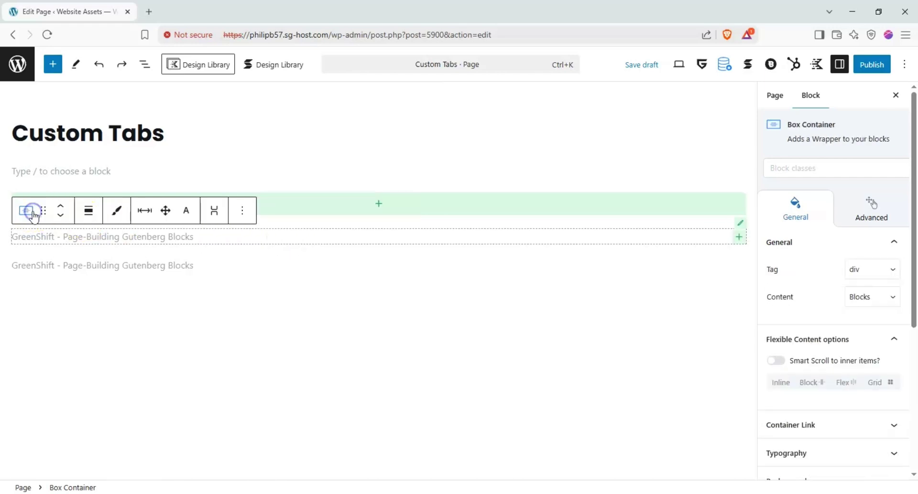
{"action": "left_click_drag", "start_coordinate": [40, 211], "coordinate": [54, 197]}
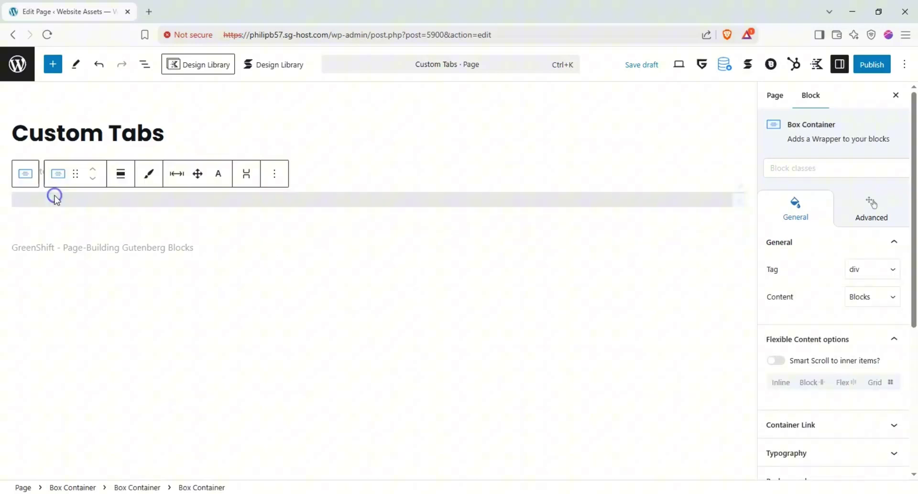
Step: Move the remaining Box Container with its text block into the nested container, side by side with the first text block
{"action": "left_click", "coordinate": [52, 223]}
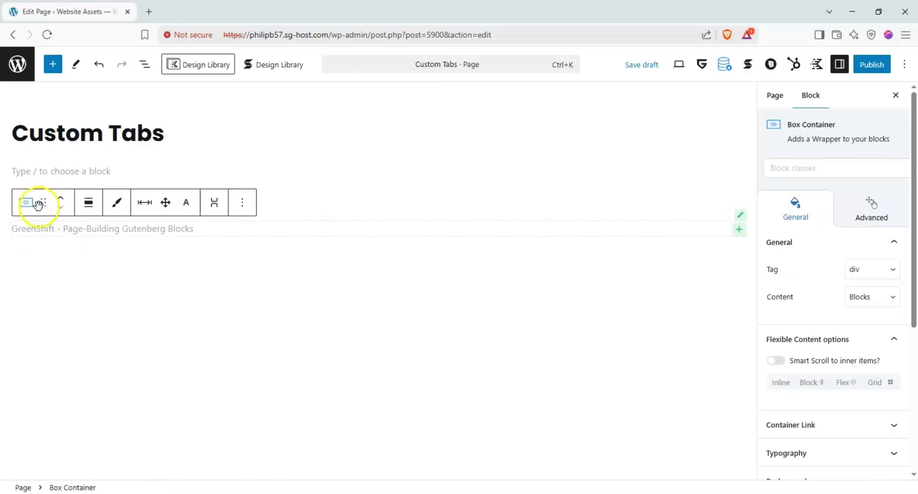
{"action": "left_click", "coordinate": [27, 204]}
{"action": "left_click_drag", "start_coordinate": [46, 205], "coordinate": [748, 203]}
{"action": "left_click_drag", "start_coordinate": [43, 202], "coordinate": [13, 197]}
{"action": "left_click", "coordinate": [263, 206]}
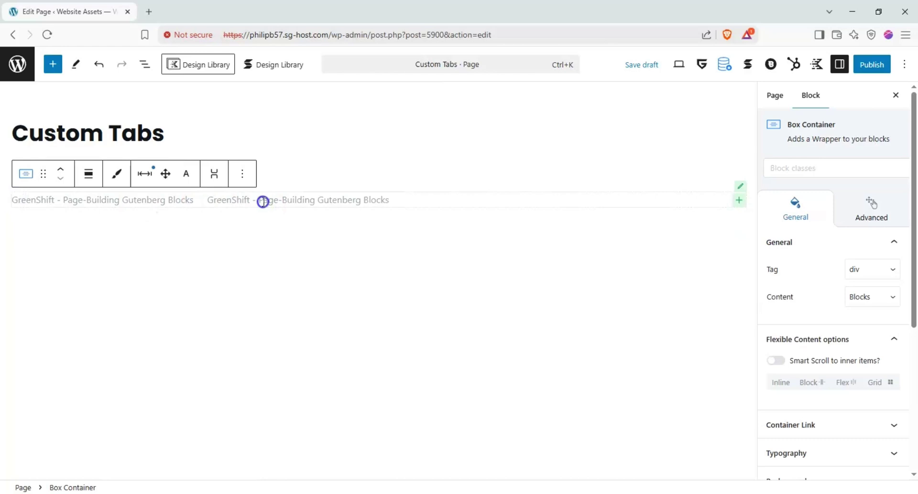
Step: Enter Description in the first text block and Specifications in the second
{"action": "left_click", "coordinate": [263, 201]}
{"action": "left_click", "coordinate": [154, 203]}
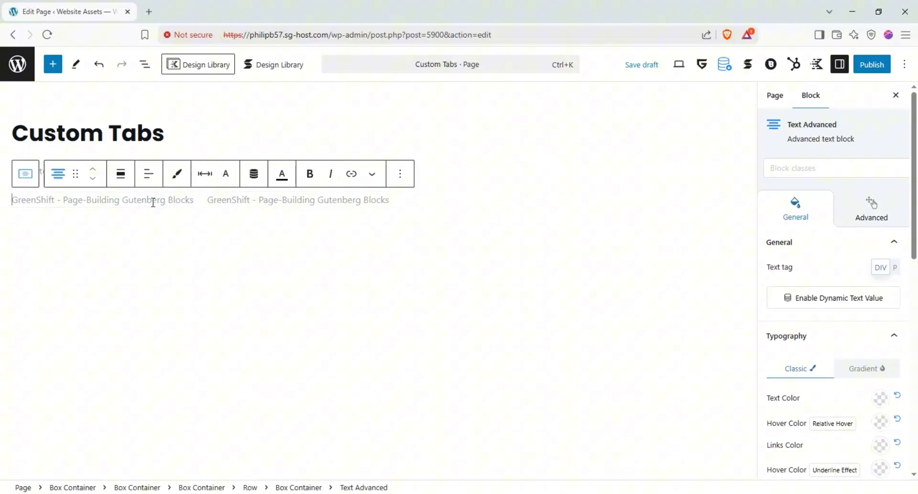
{"action": "type", "text": "Description"}
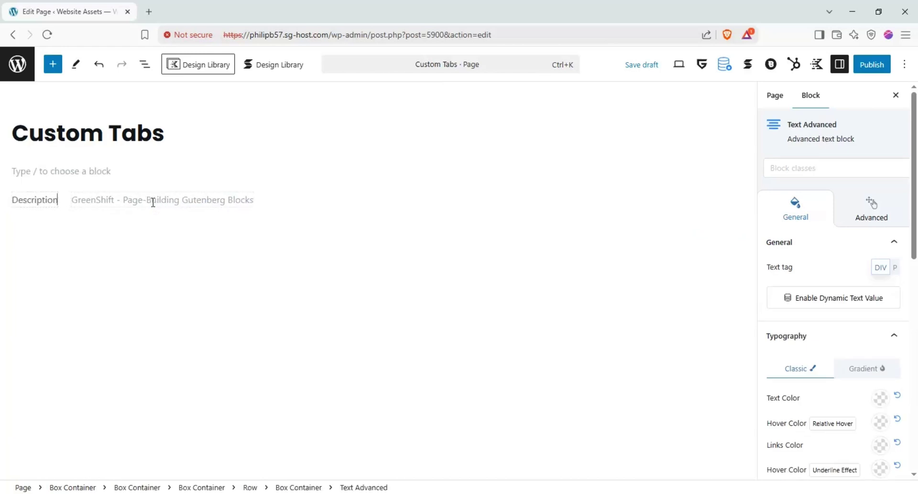
{"action": "left_click", "coordinate": [153, 202]}
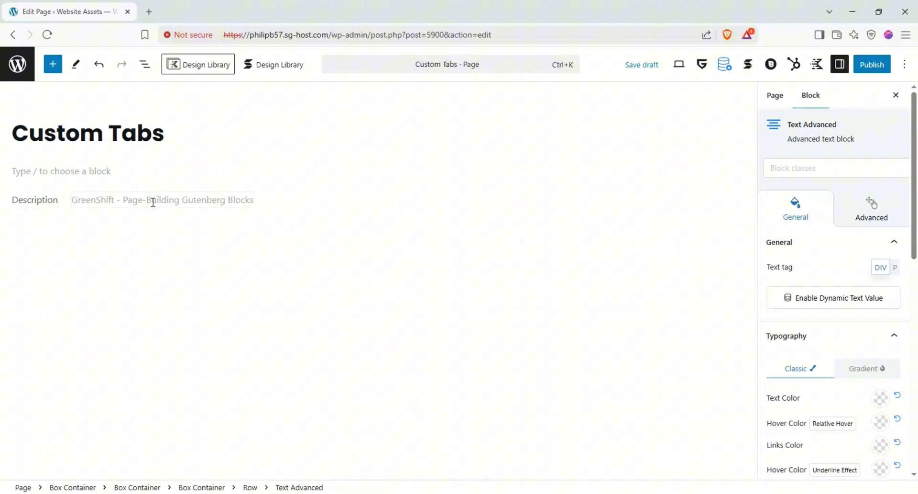
{"action": "type", "text": "Specifications"}
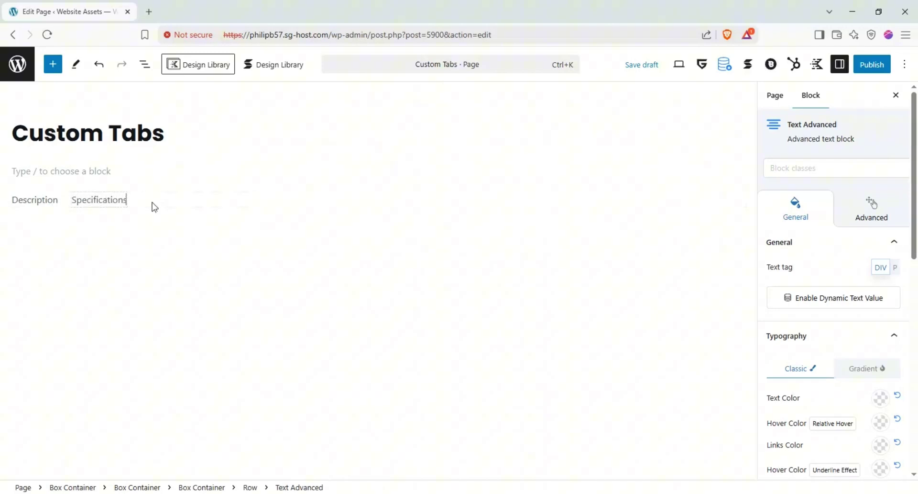
Step: Add the local classes tab-header and description-tab-header to the Description text block
{"action": "left_click", "coordinate": [49, 199]}
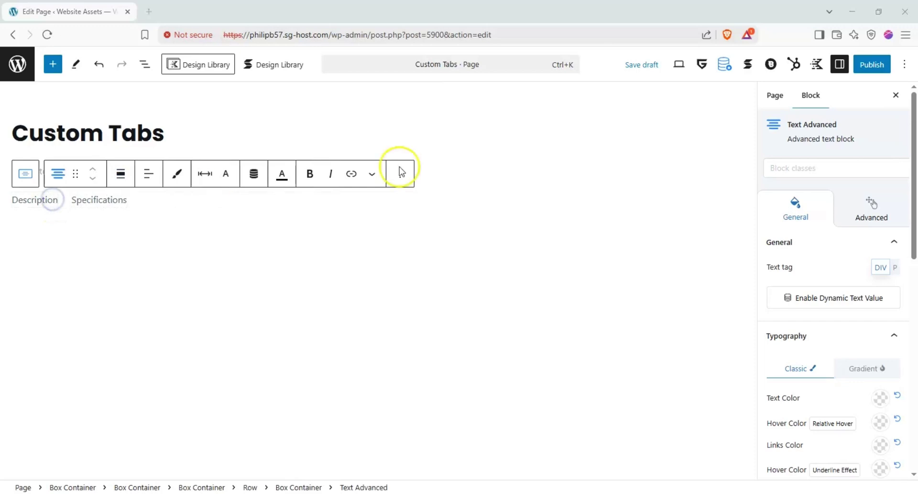
{"action": "left_click", "coordinate": [797, 161]}
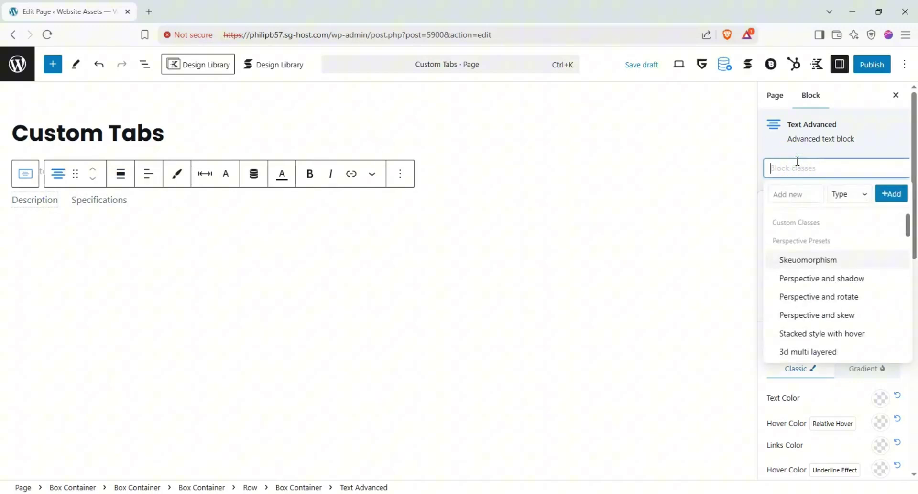
{"action": "type", "text": "tab-header"}
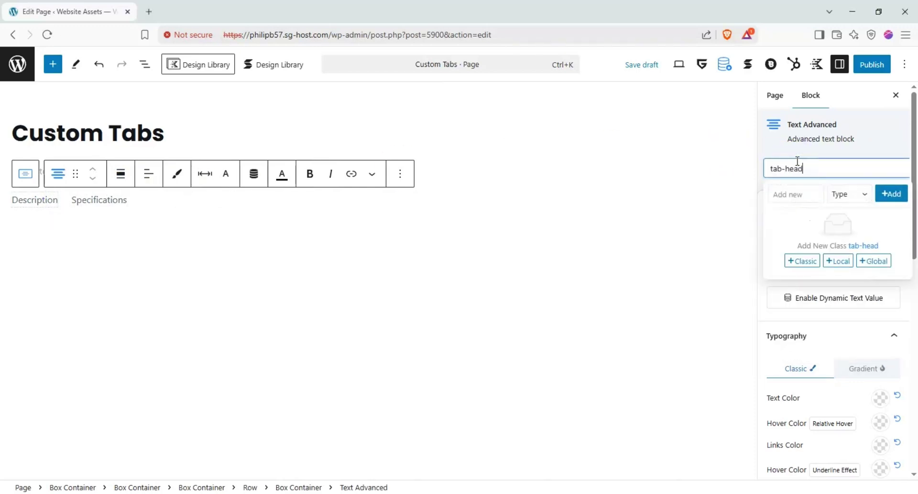
{"action": "left_click", "coordinate": [838, 260]}
{"action": "type", "text": "tab-header"}
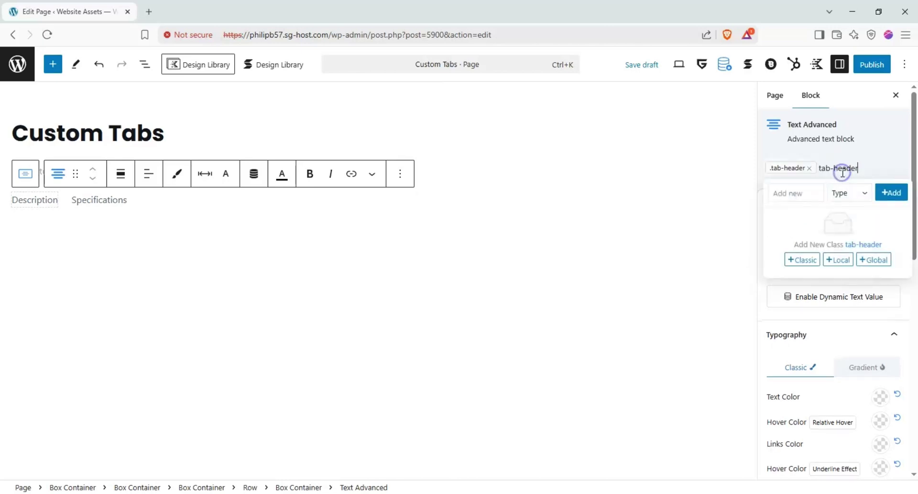
{"action": "left_click", "coordinate": [824, 171]}
{"action": "type", "text": "descr"}
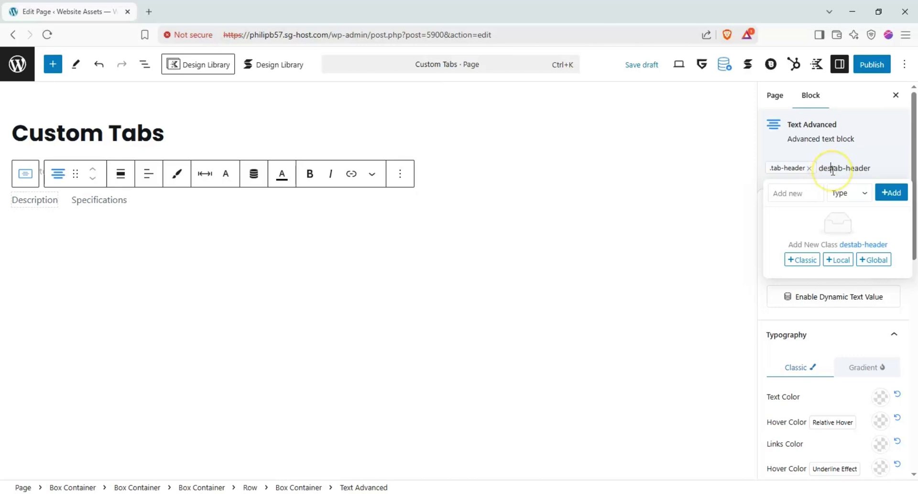
{"action": "type", "text": "iption-"}
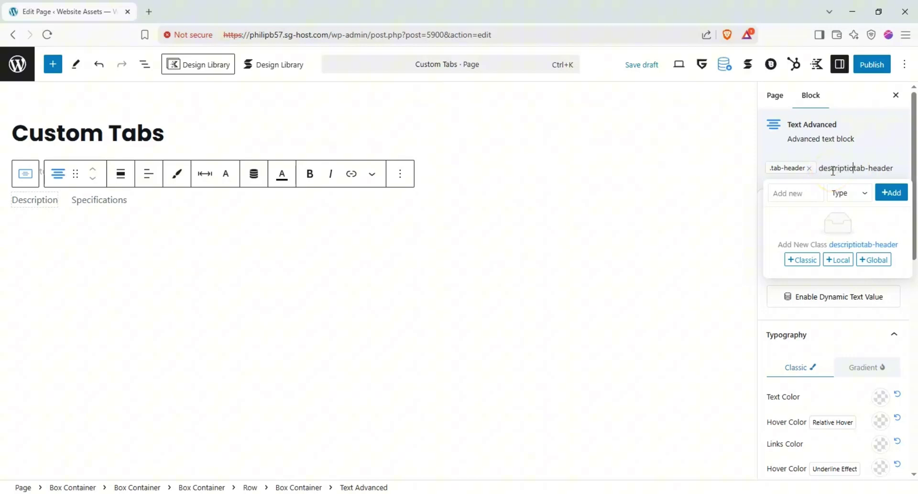
{"action": "left_click", "coordinate": [839, 258]}
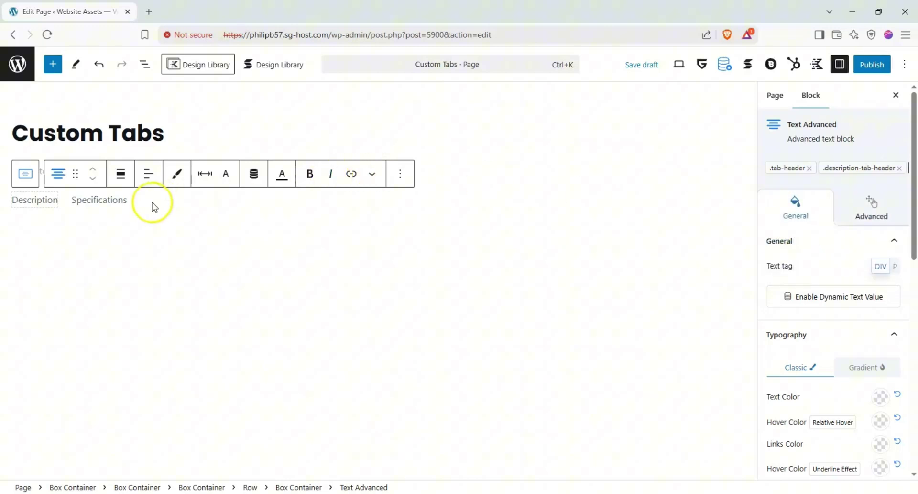
Step: Assign the existing tab-header class to the Specifications text block and add the local class specifications-tab-header
{"action": "left_click", "coordinate": [122, 199]}
{"action": "left_click", "coordinate": [771, 171]}
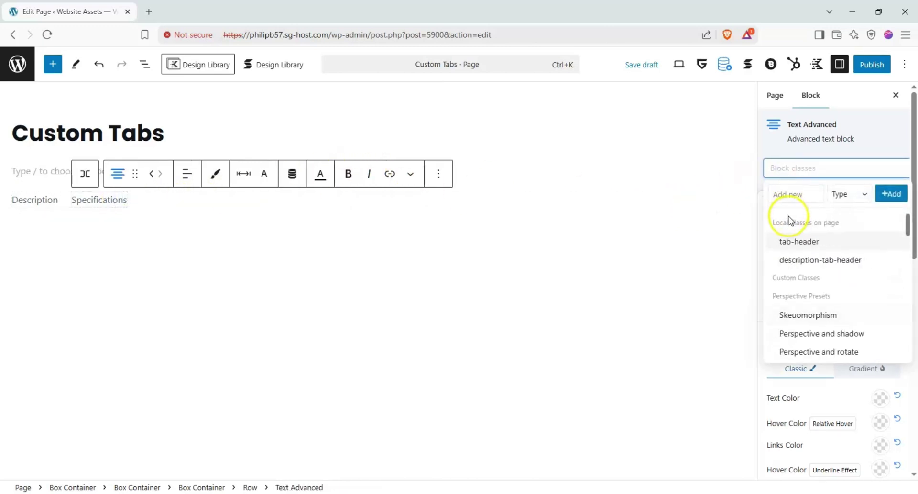
{"action": "left_click", "coordinate": [795, 240]}
{"action": "left_click", "coordinate": [820, 169]}
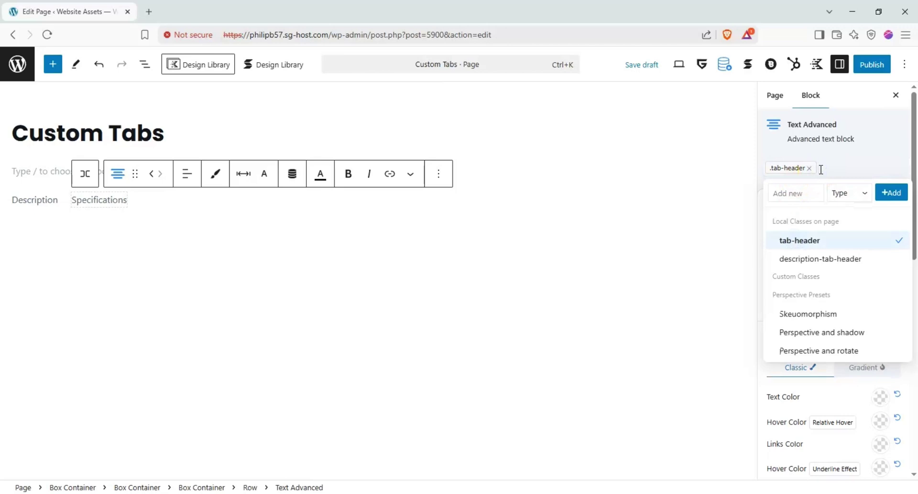
{"action": "type", "text": "specifications-t"}
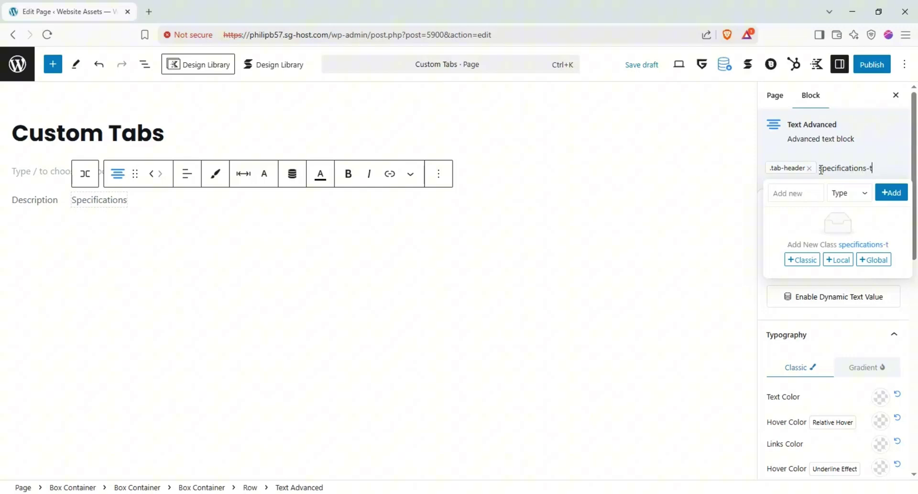
{"action": "type", "text": "ader"}
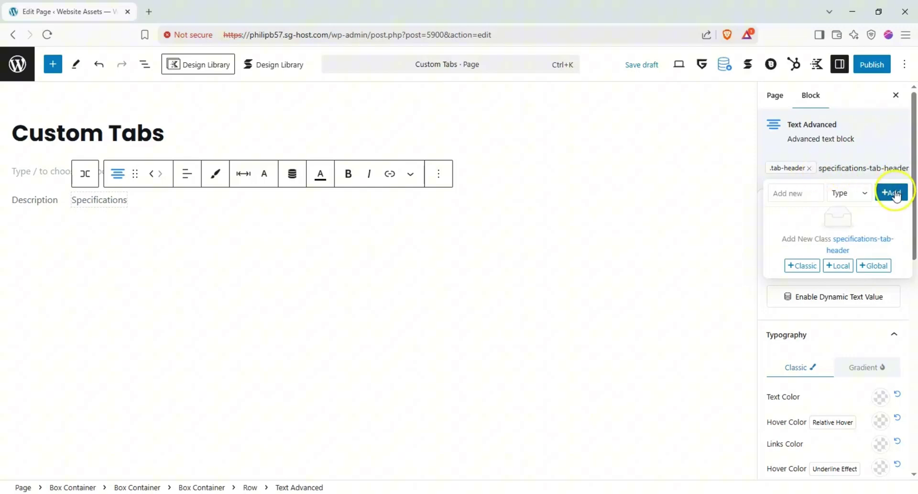
{"action": "left_click", "coordinate": [839, 264]}
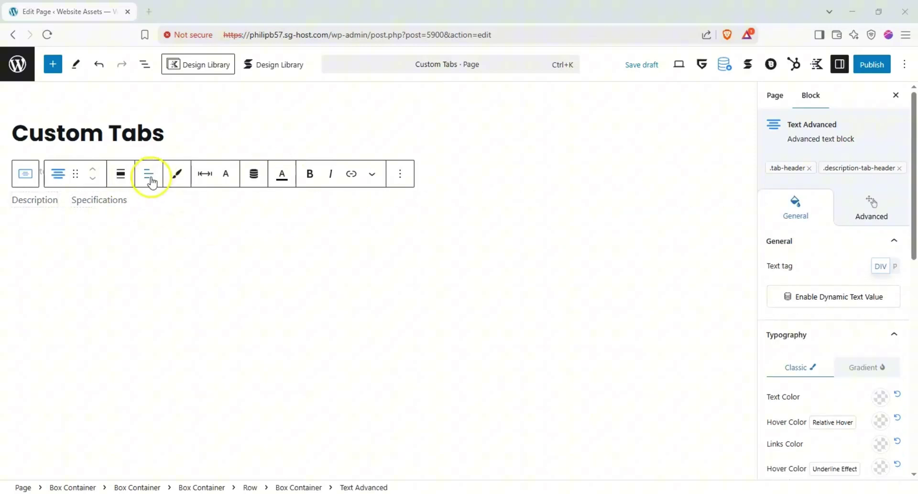
Step: Set the bottom border width of the Description text block to 2
{"action": "left_click", "coordinate": [35, 199]}
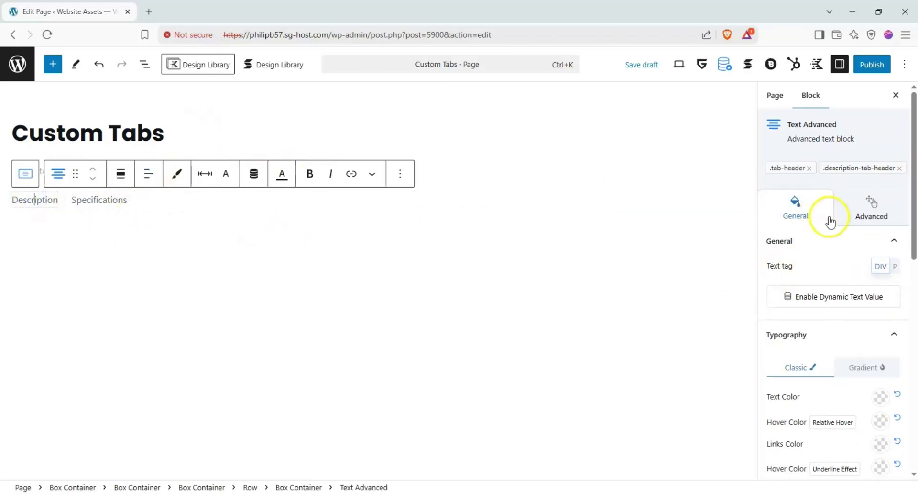
{"action": "left_click", "coordinate": [878, 242]}
{"action": "left_click", "coordinate": [883, 269]}
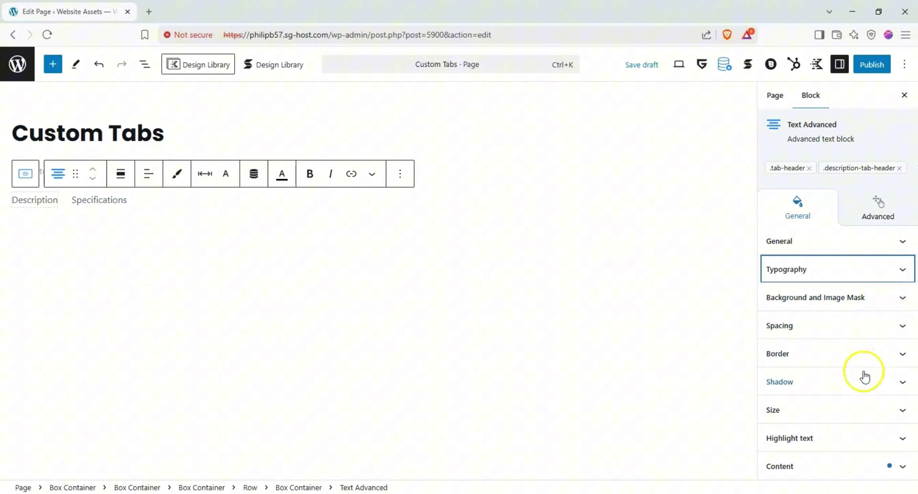
{"action": "left_click", "coordinate": [849, 352]}
{"action": "scroll", "coordinate": [818, 354], "scroll_direction": "down", "scroll_amount": 1}
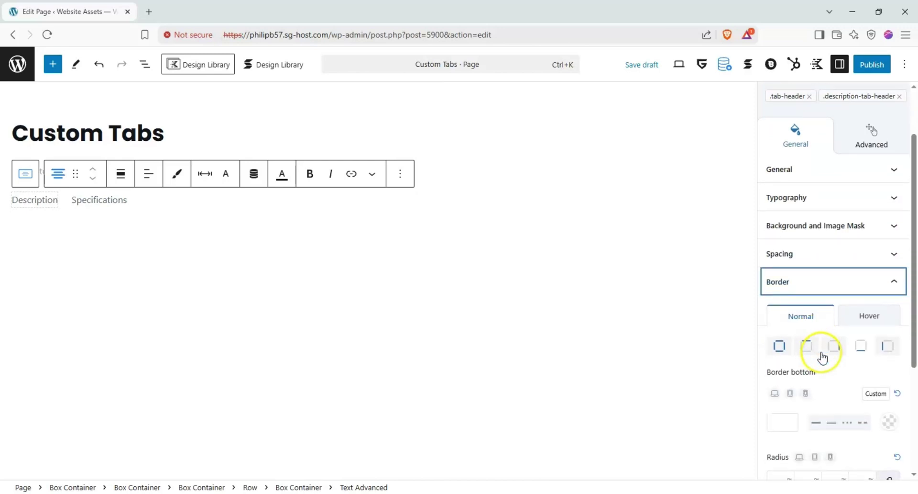
{"action": "scroll", "coordinate": [859, 354], "scroll_direction": "down", "scroll_amount": 2}
{"action": "left_click", "coordinate": [789, 309]}
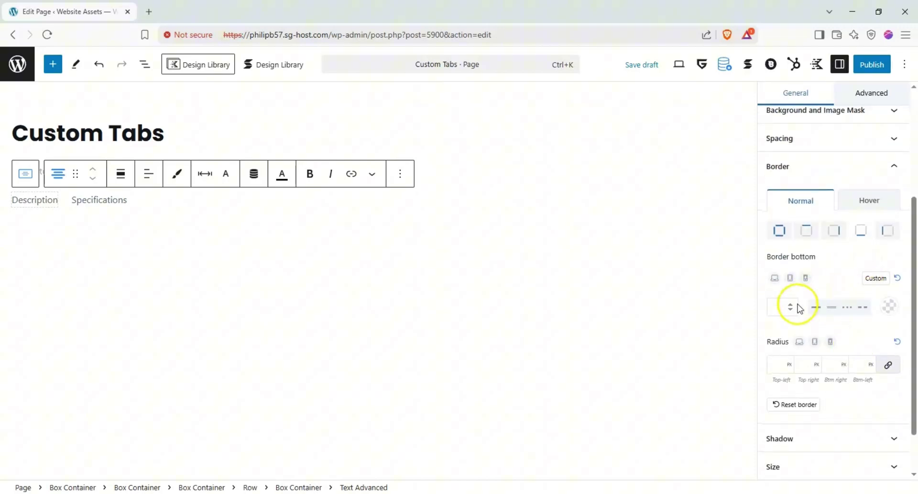
{"action": "type", "text": "-1"}
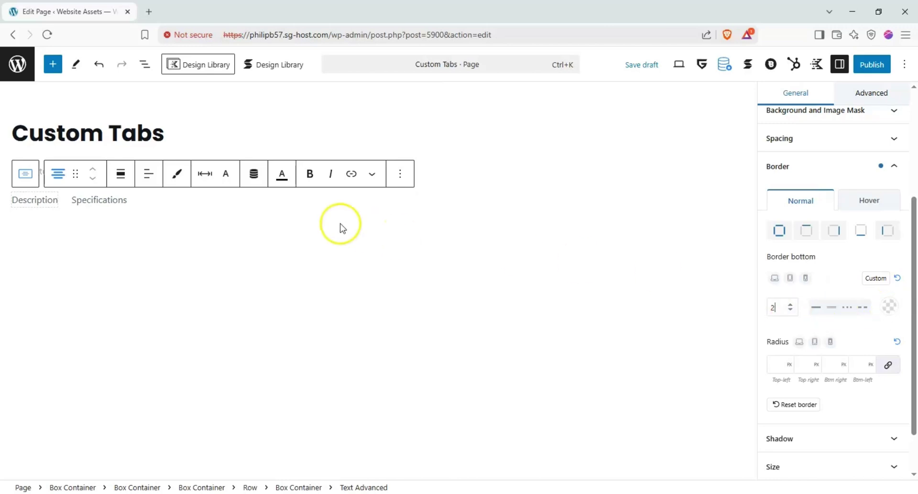
Step: Set the bottom border width of the Specifications text block to 2
{"action": "left_click", "coordinate": [108, 200]}
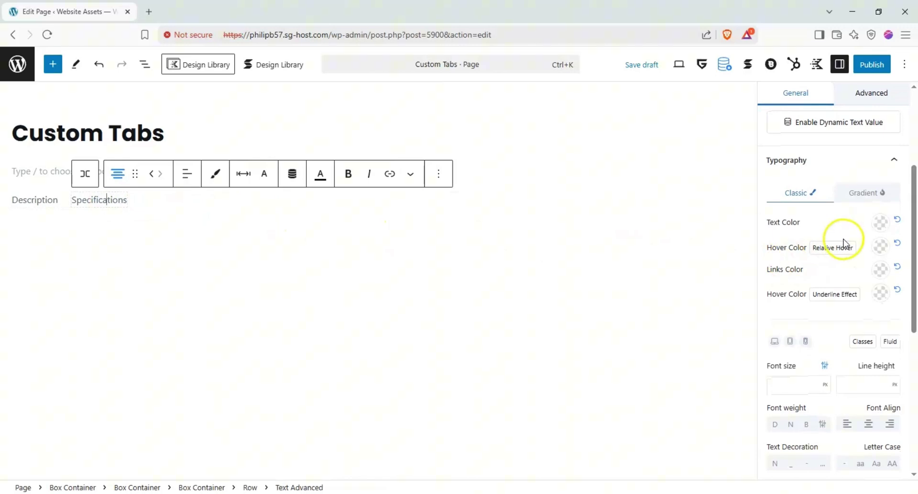
{"action": "scroll", "coordinate": [857, 230], "scroll_direction": "up", "scroll_amount": 3}
{"action": "scroll", "coordinate": [898, 301], "scroll_direction": "down", "scroll_amount": 1}
{"action": "left_click", "coordinate": [894, 290]}
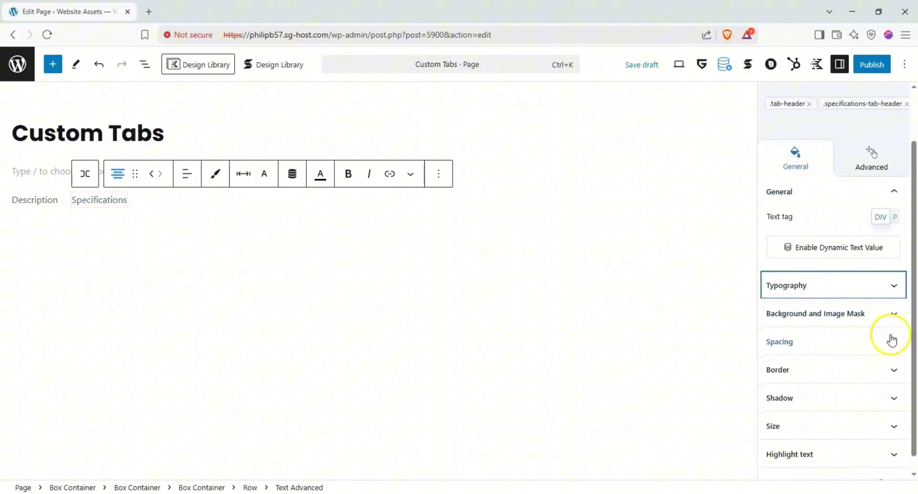
{"action": "scroll", "coordinate": [891, 337], "scroll_direction": "down", "scroll_amount": 1}
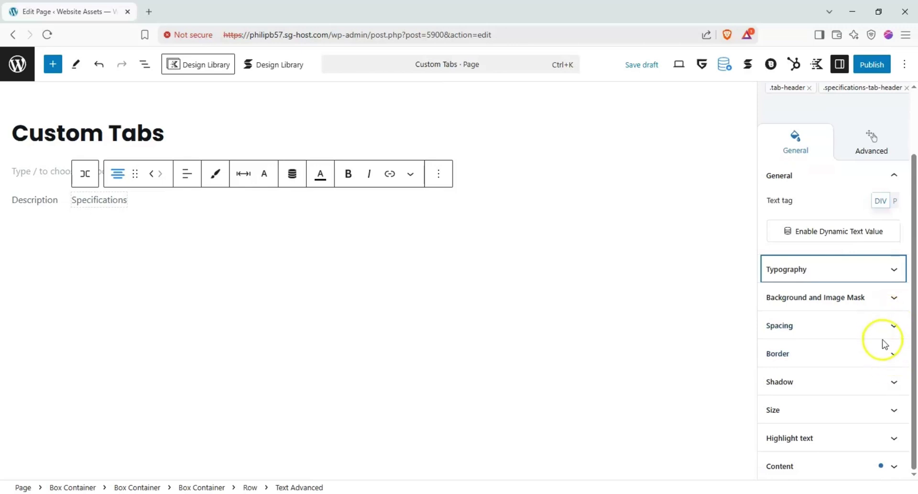
{"action": "left_click", "coordinate": [888, 354]}
{"action": "scroll", "coordinate": [811, 381], "scroll_direction": "down", "scroll_amount": 5}
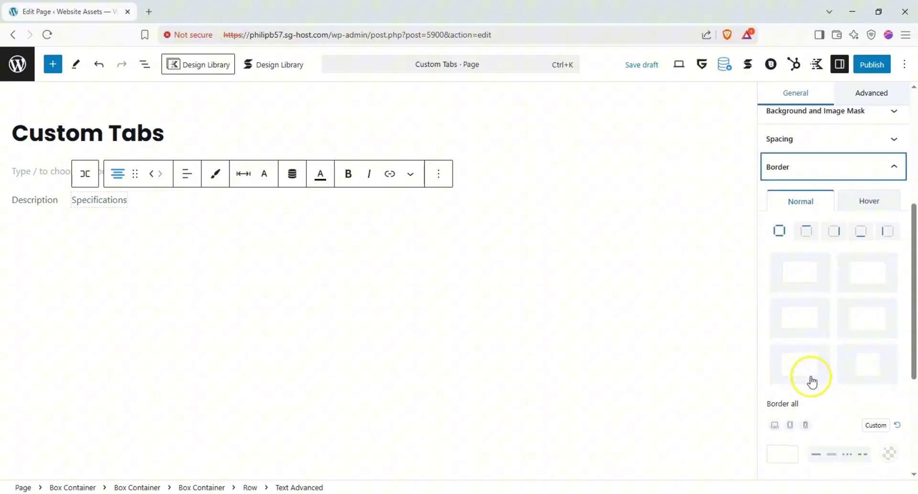
{"action": "scroll", "coordinate": [804, 400], "scroll_direction": "up", "scroll_amount": 2}
{"action": "left_click", "coordinate": [860, 231]}
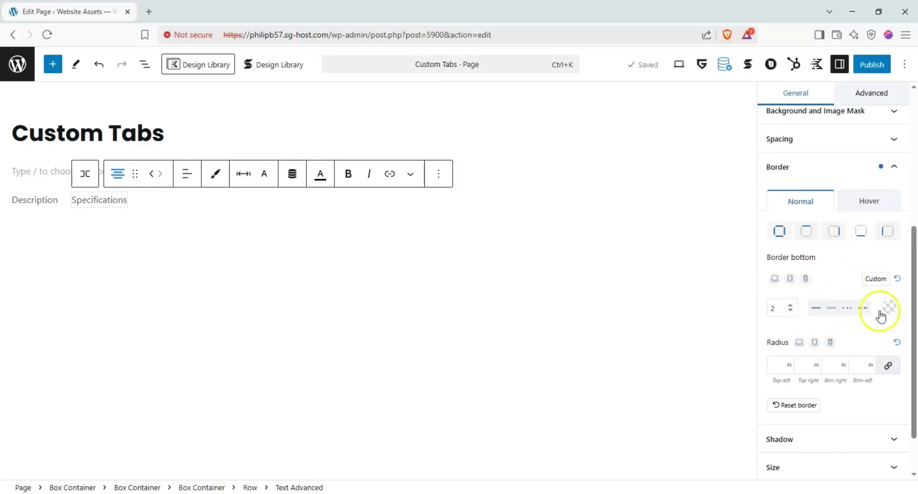
Step: Add two Box Containers stacked below the Description and Specifications tab headers
{"action": "left_click", "coordinate": [254, 251]}
{"action": "left_click", "coordinate": [53, 64]}
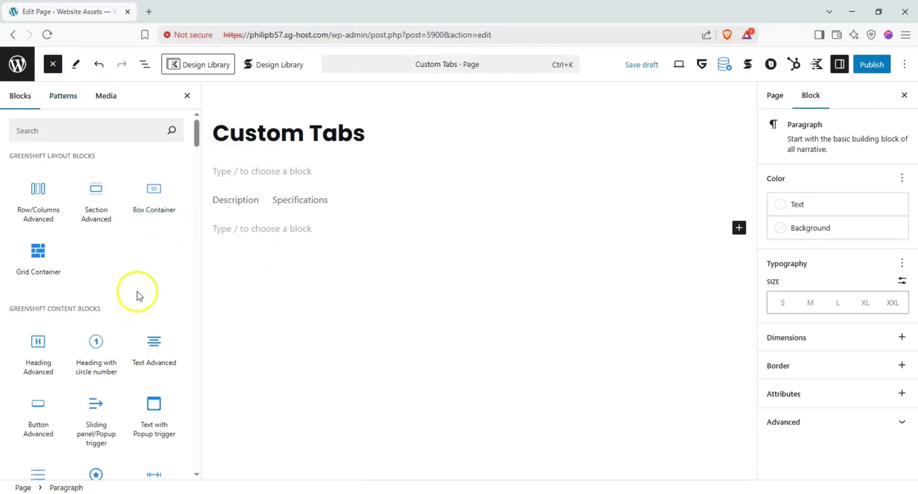
{"action": "left_click", "coordinate": [158, 185]}
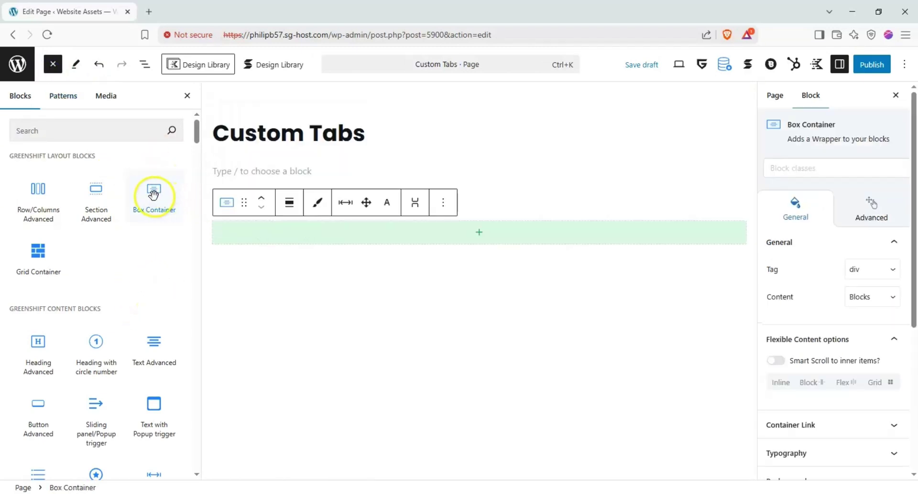
{"action": "left_click_drag", "start_coordinate": [137, 199], "coordinate": [260, 256]}
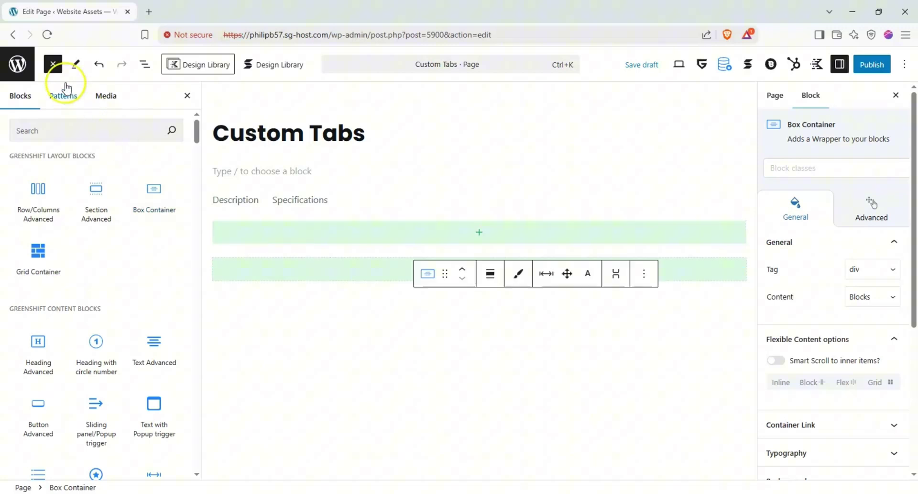
{"action": "left_click", "coordinate": [57, 71]}
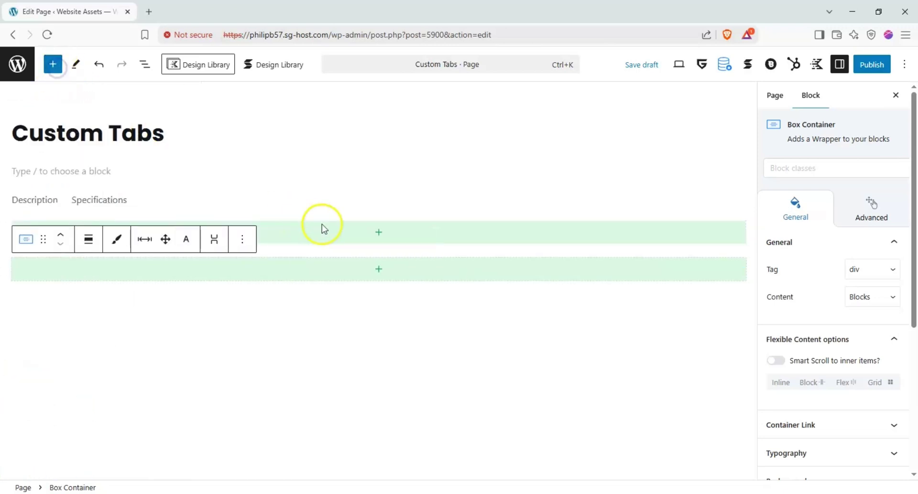
Step: Add a Text Advanced block inside each Box Container and fill the first one with a Lorem ipsum paragraph
{"action": "left_click", "coordinate": [366, 234]}
{"action": "left_click", "coordinate": [433, 315]}
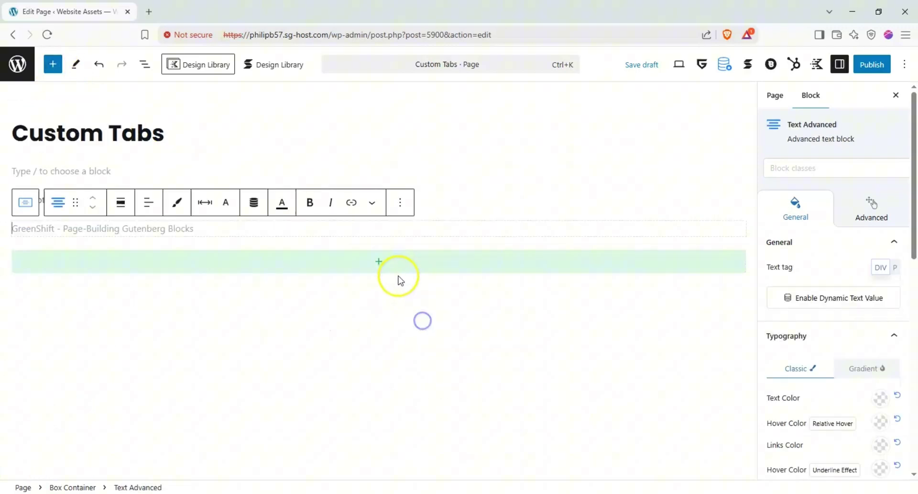
{"action": "left_click", "coordinate": [388, 262]}
{"action": "left_click", "coordinate": [433, 341]}
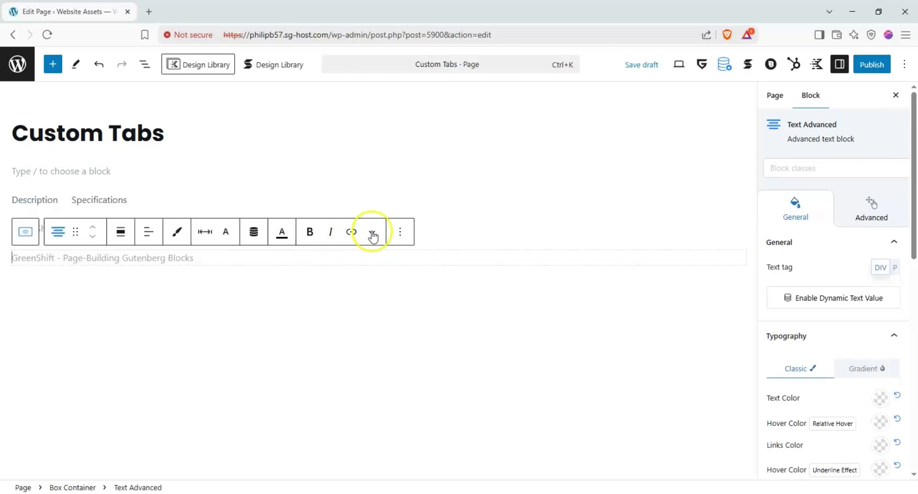
{"action": "left_click", "coordinate": [451, 233]}
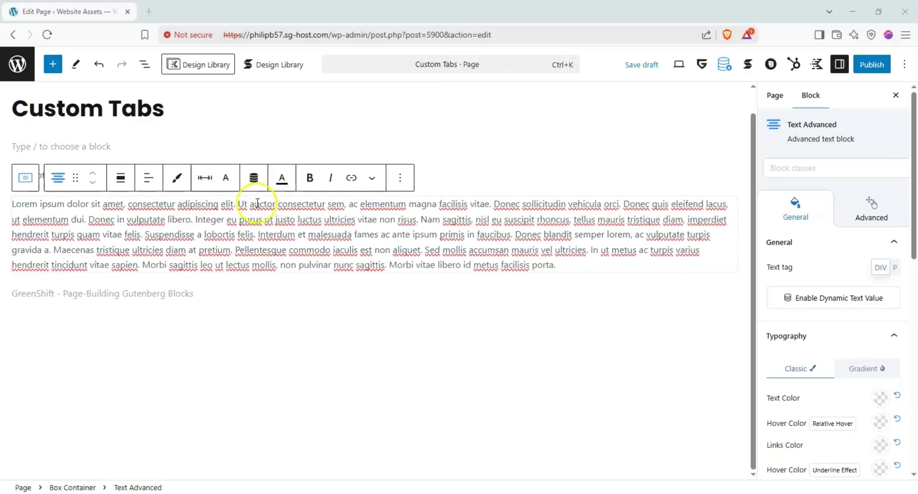
Step: Fill the second text block with four lines: Material: Metal, Country of Origin: Luxemborg, Color: Blue, and Texture: Brushed
{"action": "left_click", "coordinate": [139, 289]}
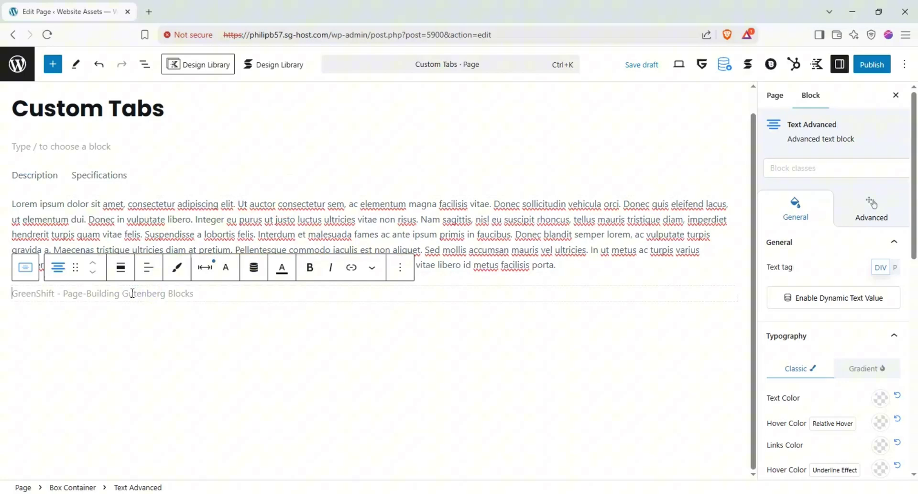
{"action": "type", "text": "- M"}
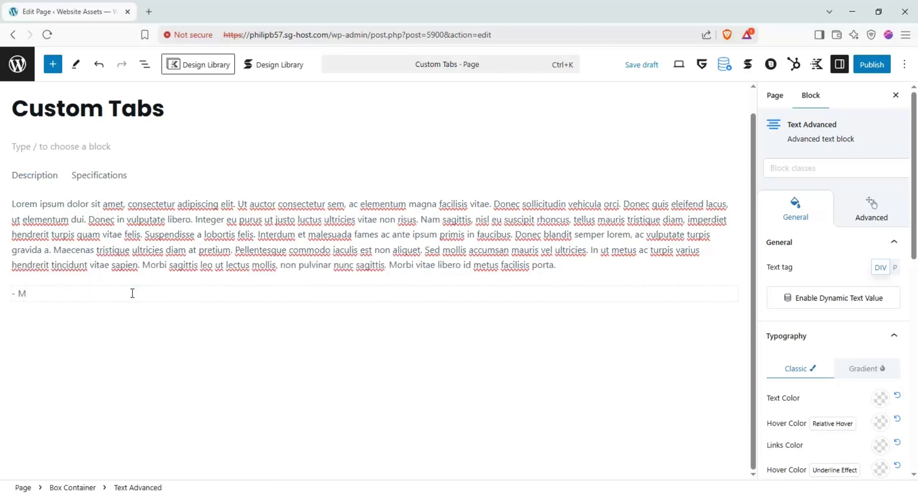
{"action": "key", "text": "BackSpace"}
{"action": "key", "text": "BackSpace"}
{"action": "key", "text": "BackSpace"}
{"action": "key", "text": "Return"}
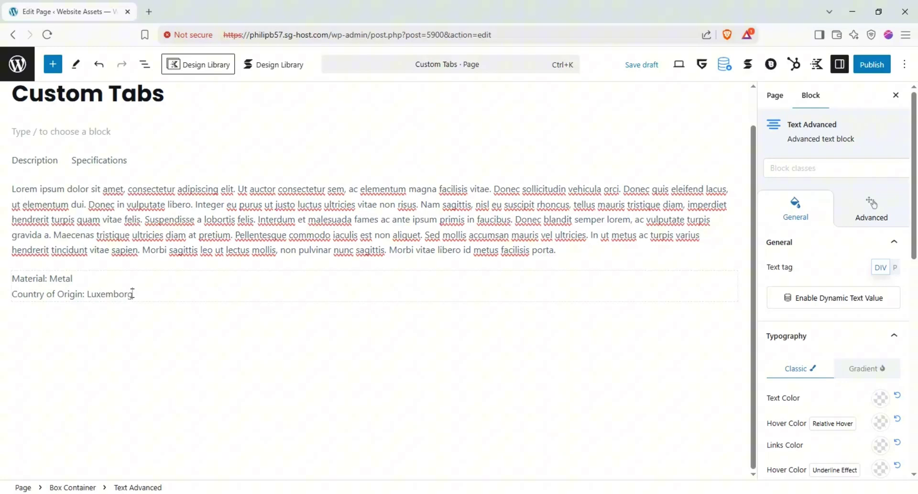
{"action": "key", "text": "Return"}
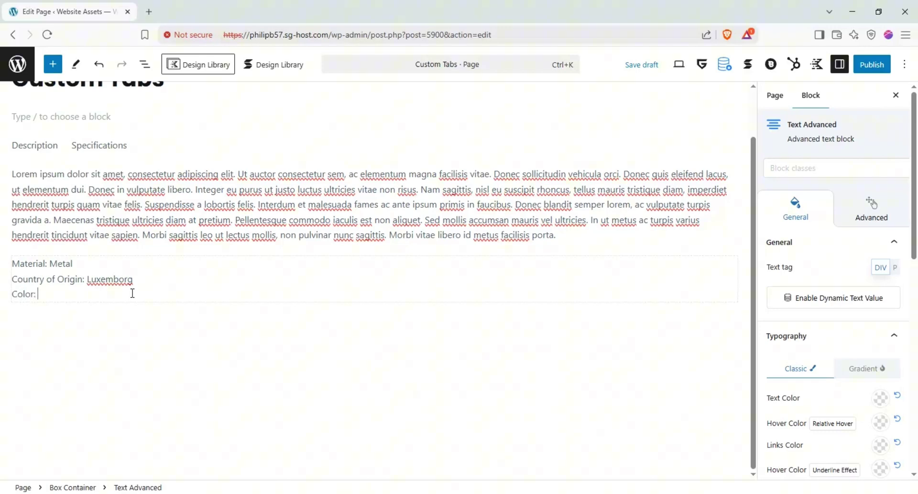
{"action": "key", "text": "Return"}
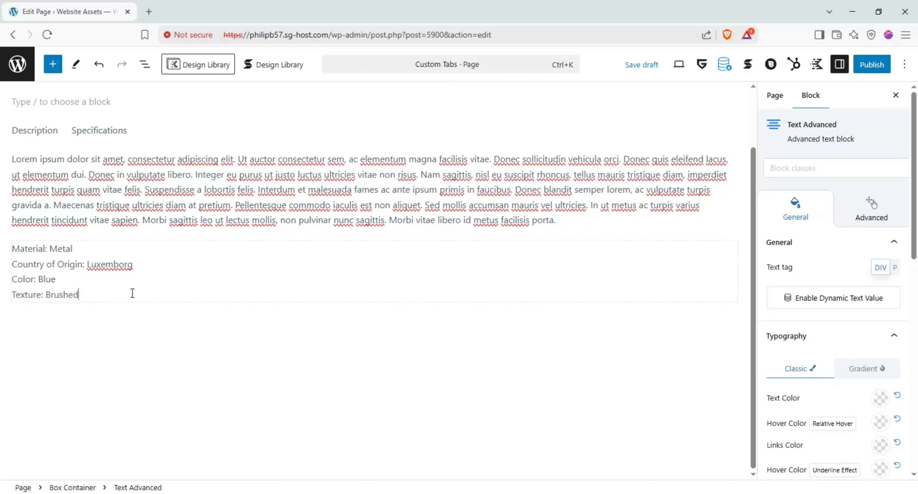
Step: Add the local class tab-content to the Box Container holding the Lorem ipsum text
{"action": "scroll", "coordinate": [57, 199], "scroll_direction": "up", "scroll_amount": 1}
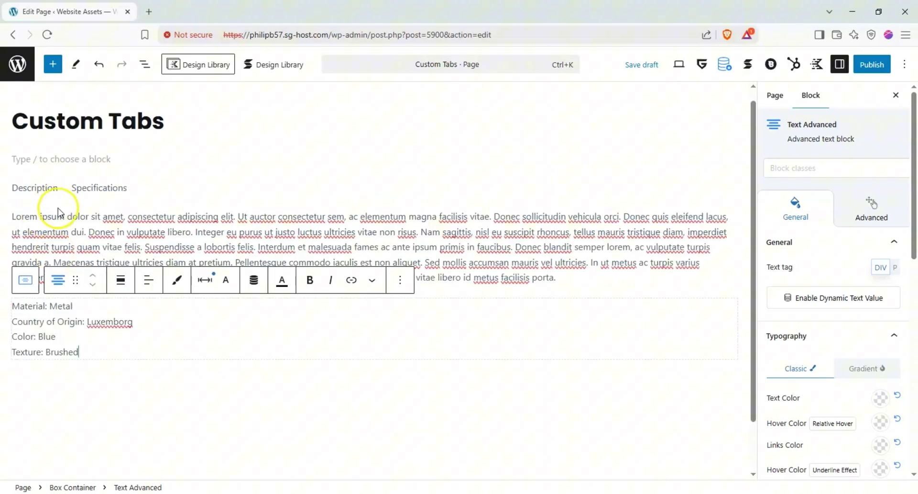
{"action": "left_click", "coordinate": [56, 215]}
{"action": "left_click", "coordinate": [26, 190]}
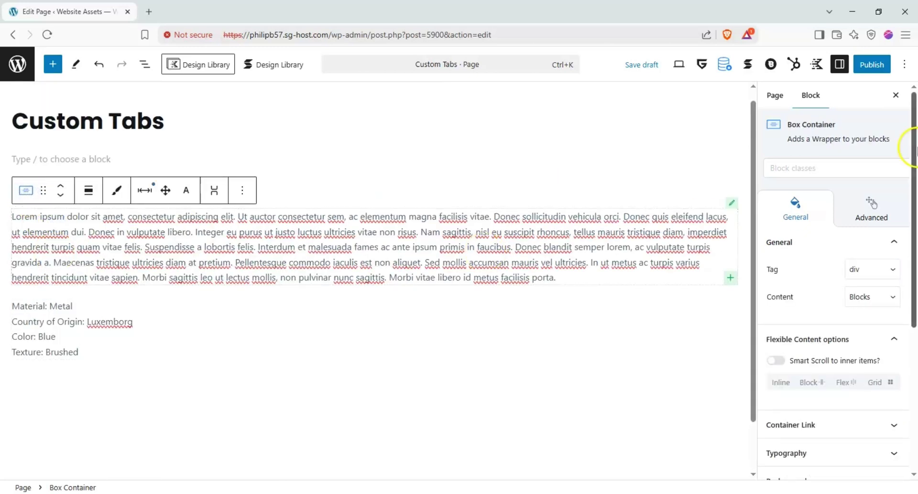
{"action": "left_click", "coordinate": [810, 171]}
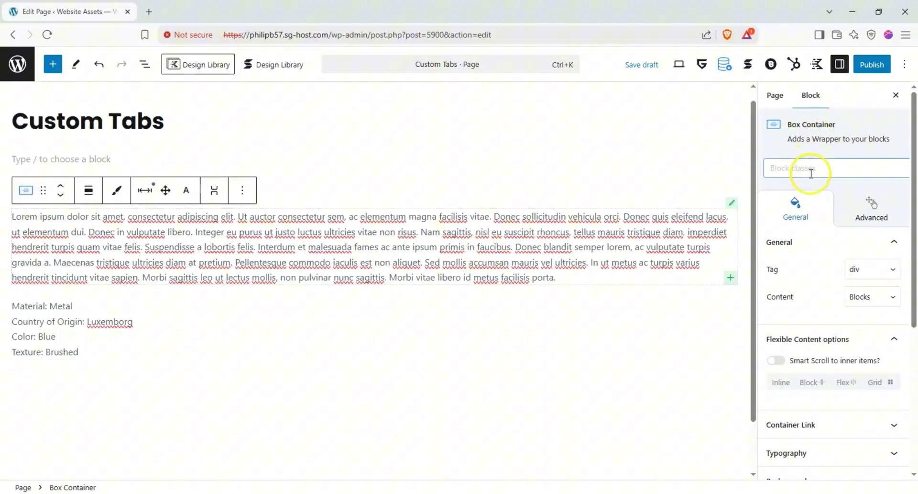
{"action": "left_click", "coordinate": [799, 168]}
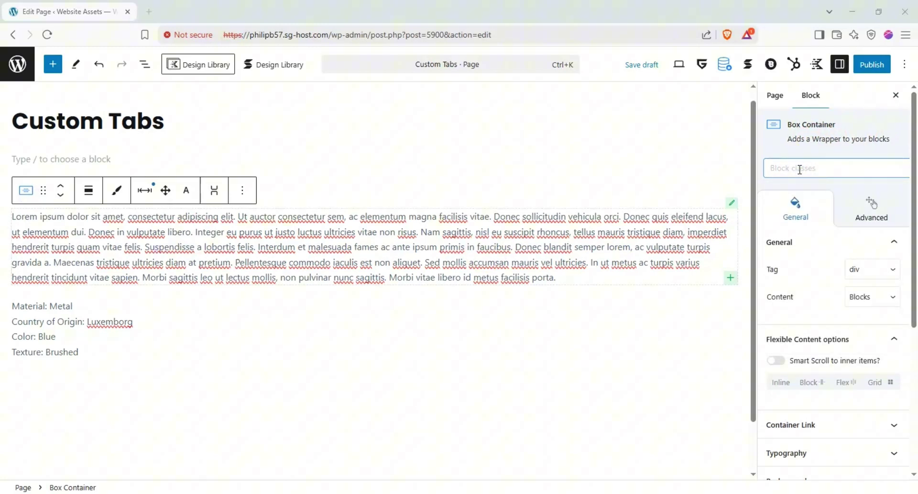
{"action": "left_click", "coordinate": [798, 168]}
{"action": "type", "text": "tab"}
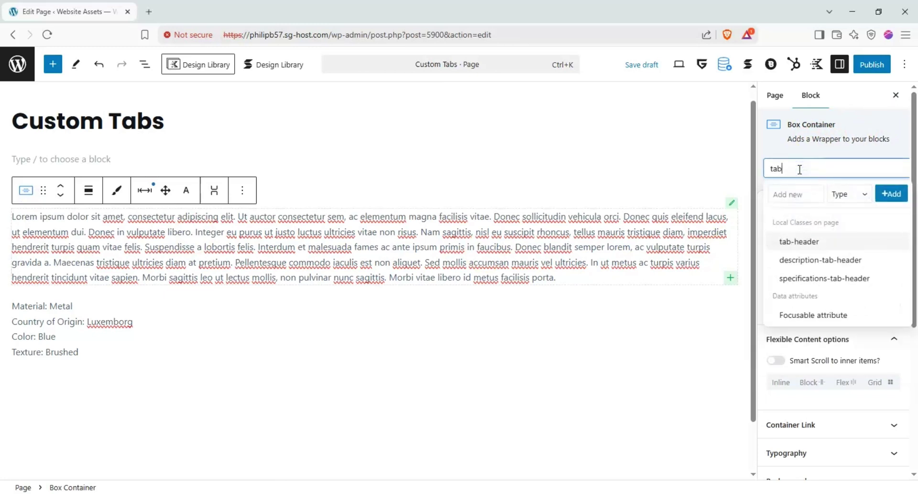
{"action": "type", "text": "-content"}
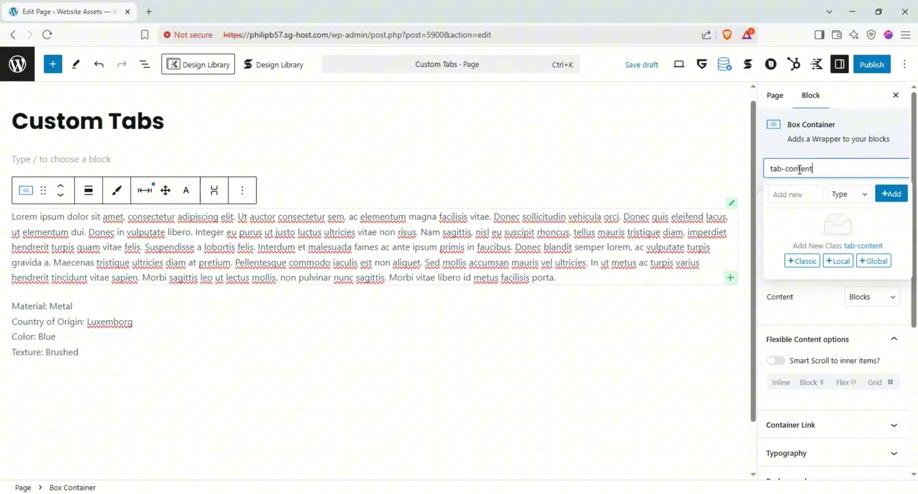
{"action": "left_click", "coordinate": [834, 263]}
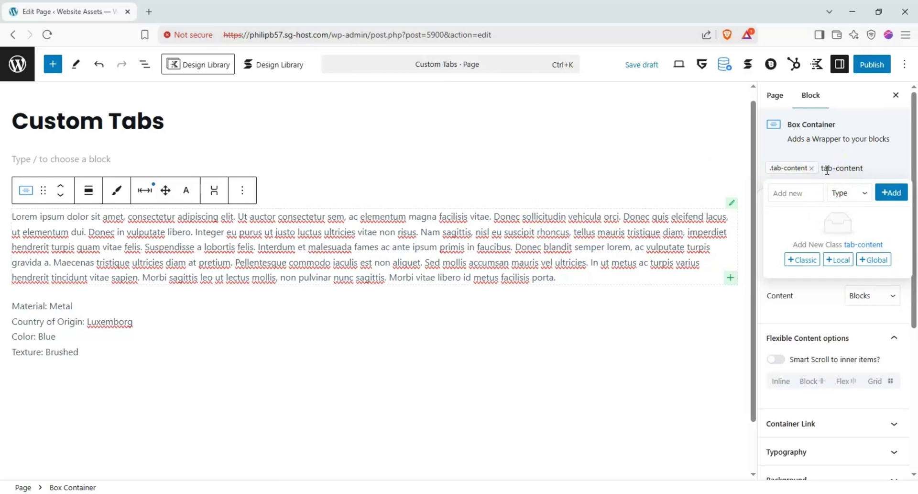
Step: Add a second local class, description-tab-content, to the Lorem ipsum Box Container
{"action": "type", "text": "descript"}
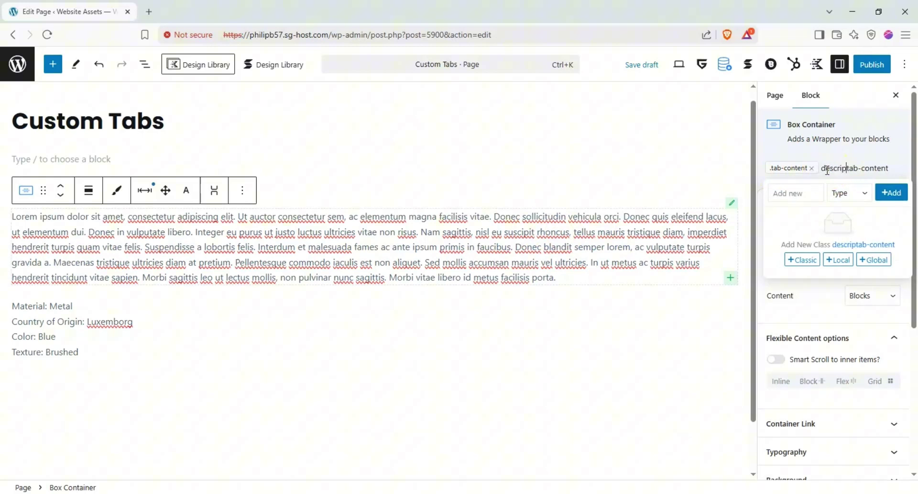
{"action": "type", "text": "ion"}
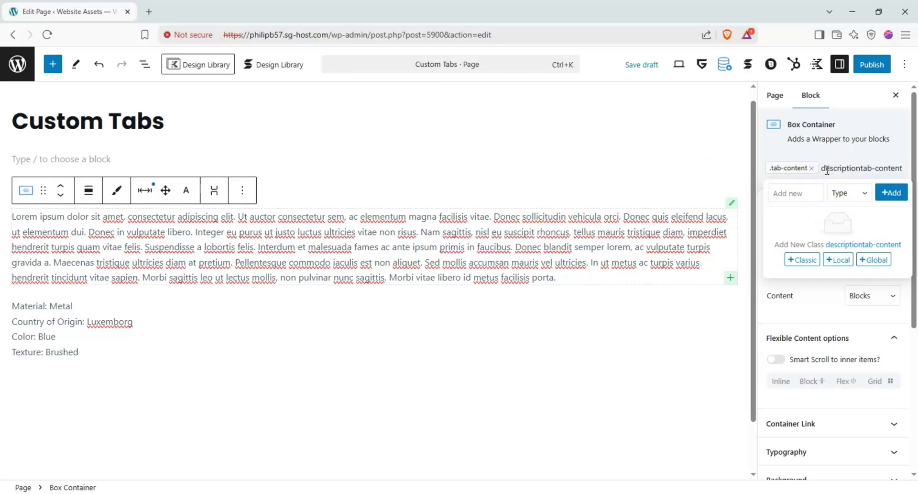
{"action": "type", "text": "-"}
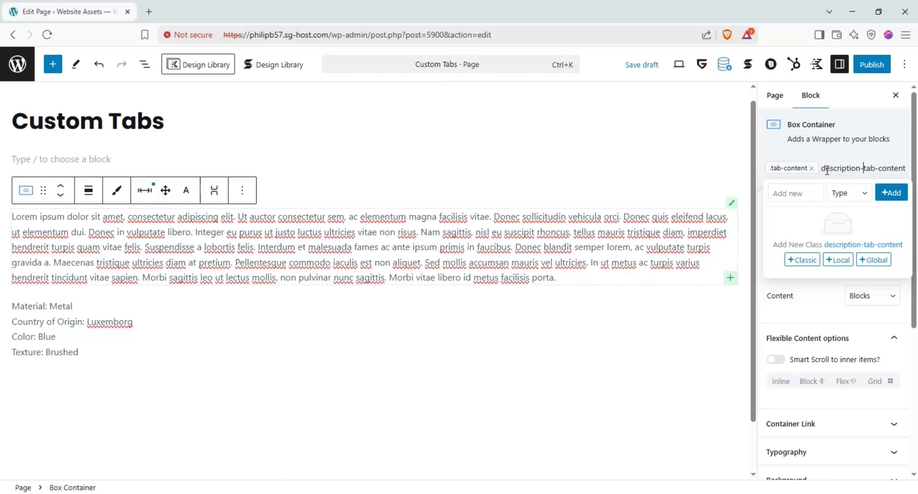
{"action": "left_click", "coordinate": [837, 259]}
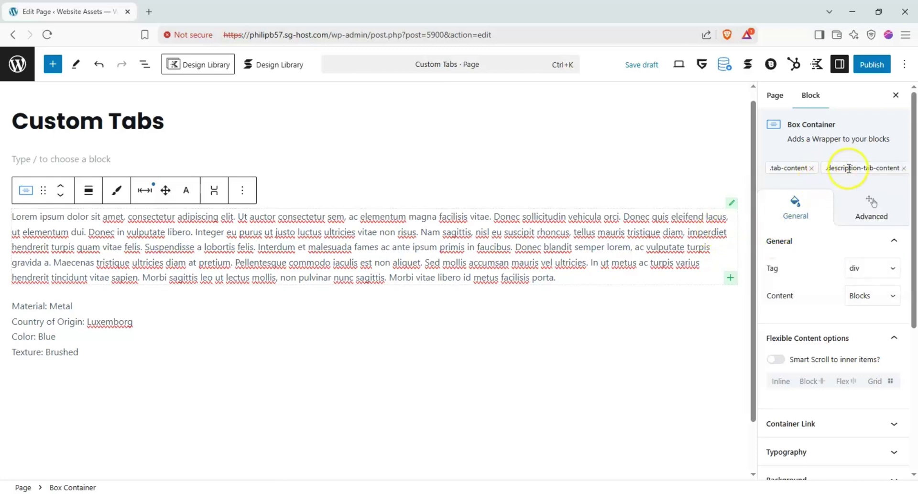
Step: Assign the existing tab-content class to the material specifications text block and add the local class specifications-tab-content
{"action": "left_click", "coordinate": [111, 351]}
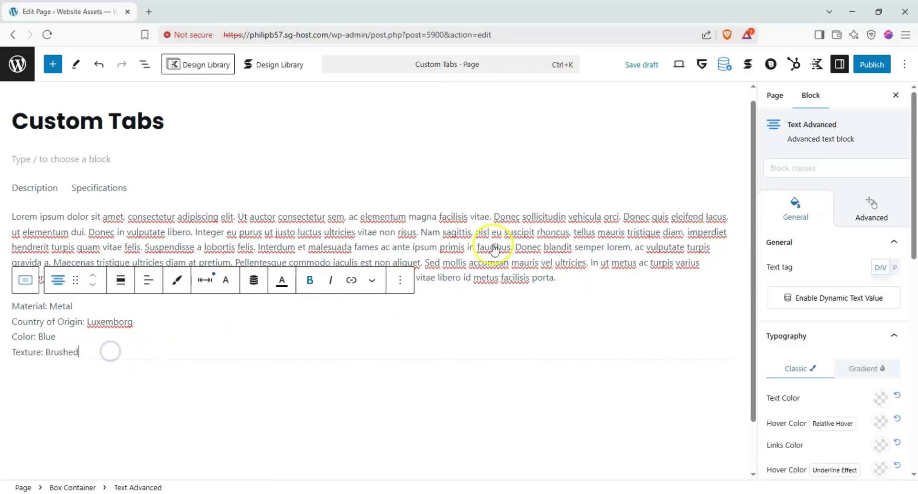
{"action": "left_click", "coordinate": [806, 170]}
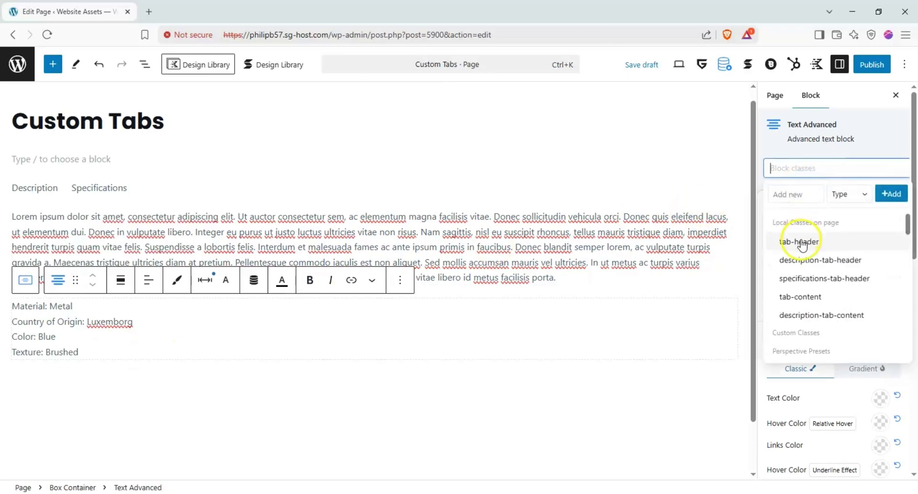
{"action": "left_click", "coordinate": [793, 297]}
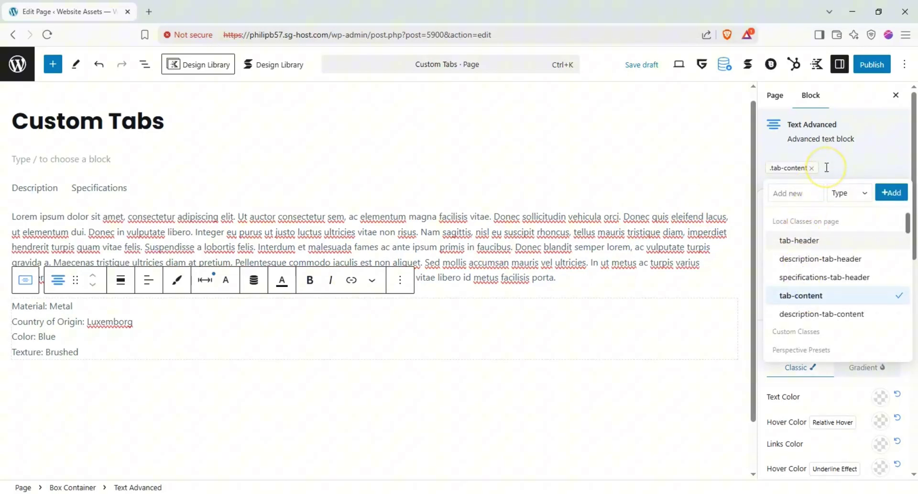
{"action": "type", "text": "specifications"}
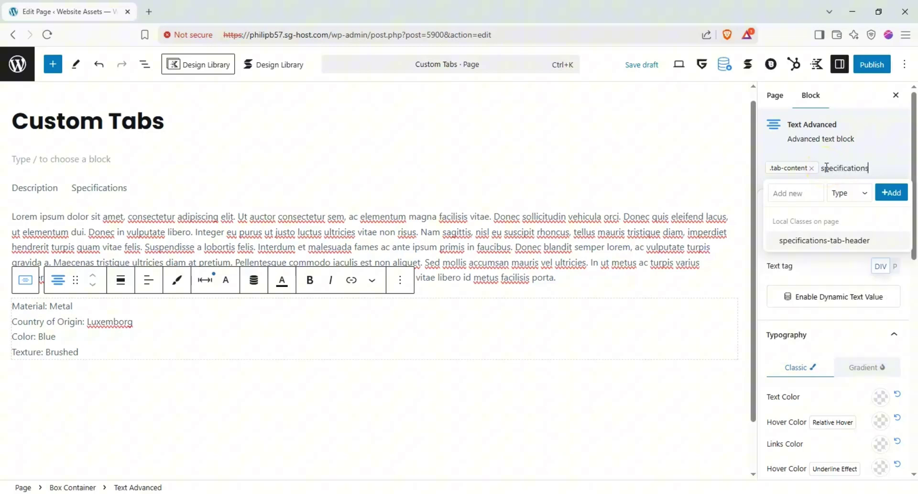
{"action": "type", "text": "-tab-con"}
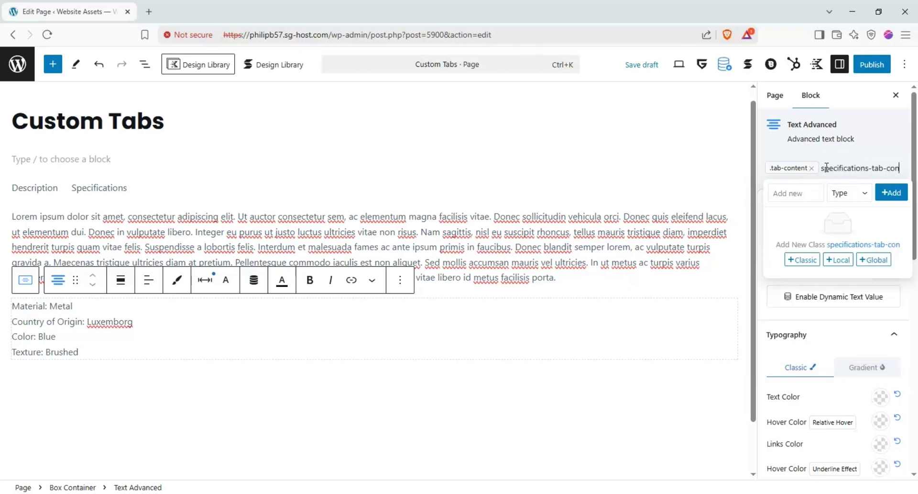
{"action": "type", "text": "tent"}
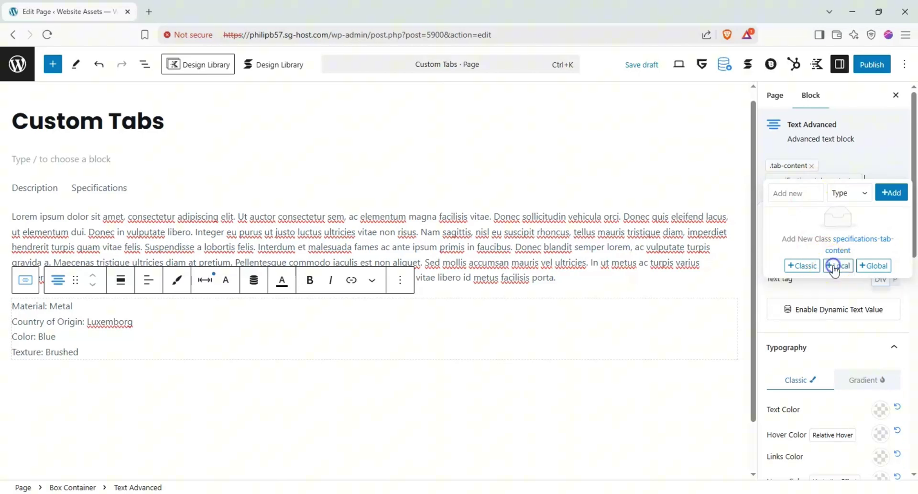
{"action": "left_click", "coordinate": [824, 265]}
{"action": "left_click", "coordinate": [38, 440]}
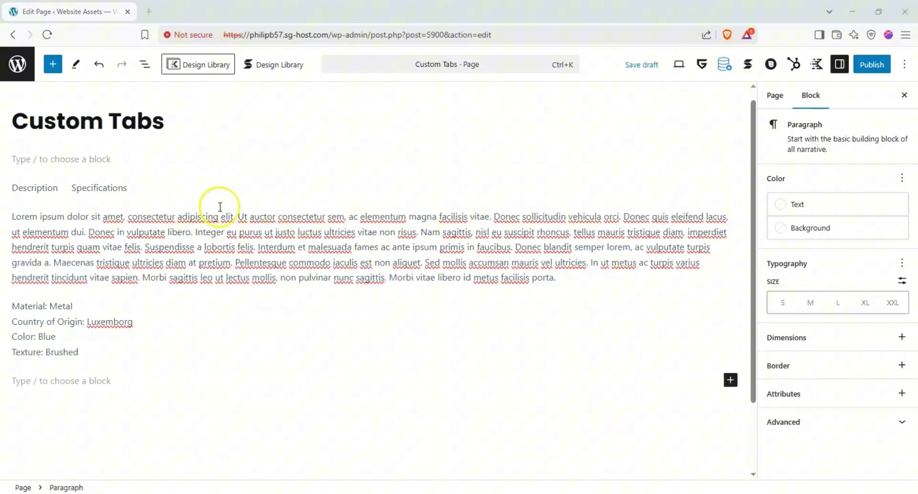
Step: Add an interaction layer with an On Click trigger to the Description tab header text block
{"action": "left_click", "coordinate": [30, 190]}
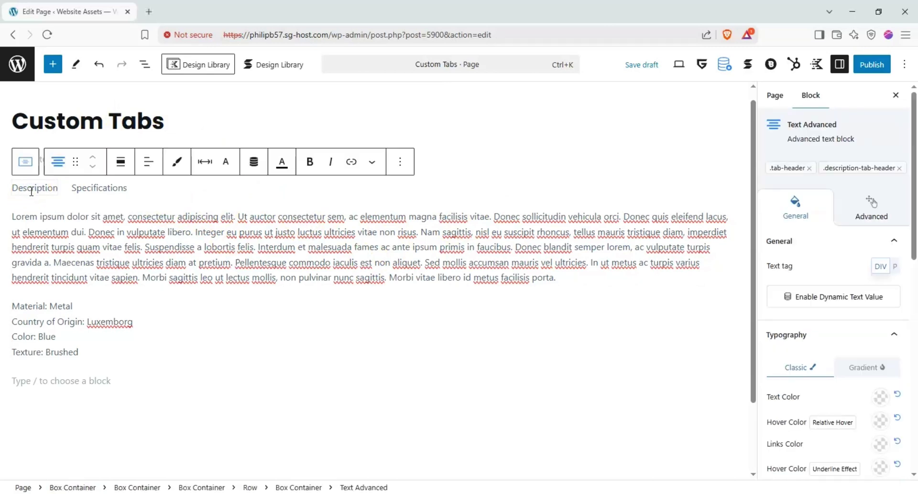
{"action": "left_click", "coordinate": [24, 164]}
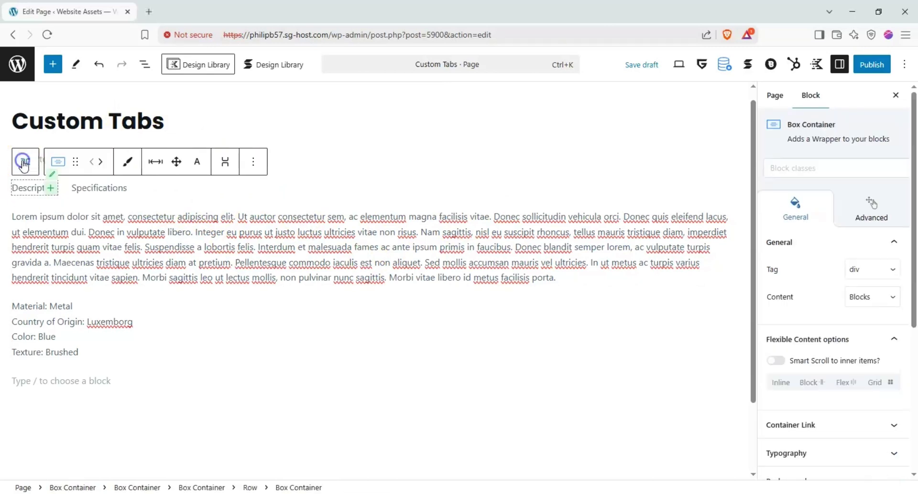
{"action": "left_click", "coordinate": [29, 190]}
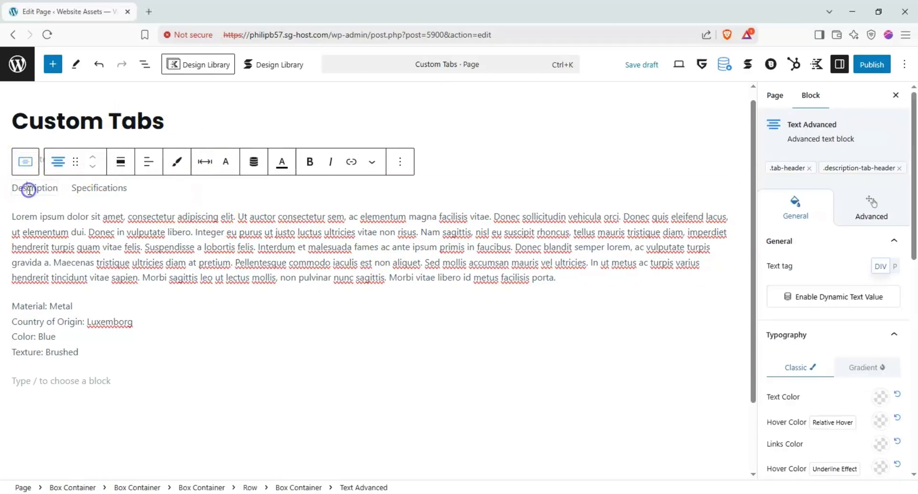
{"action": "left_click", "coordinate": [80, 189]}
{"action": "left_click", "coordinate": [40, 190]}
{"action": "left_click", "coordinate": [895, 209]}
{"action": "left_click", "coordinate": [899, 240]}
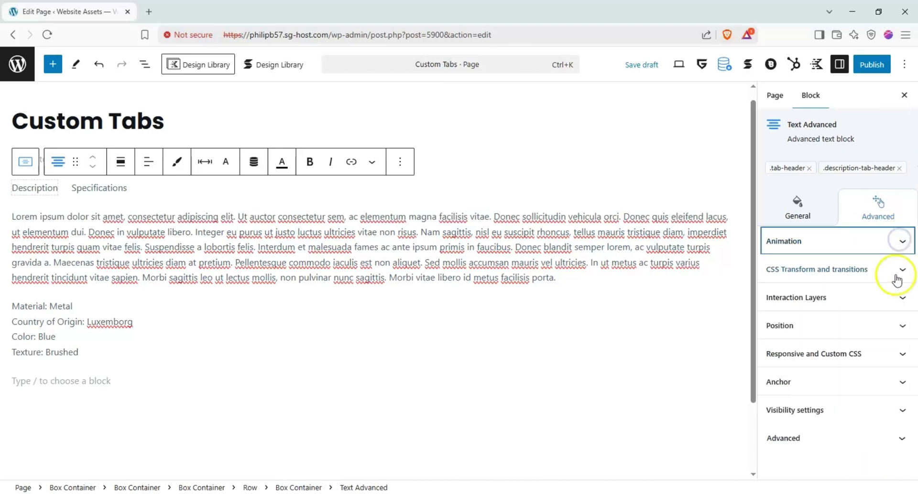
{"action": "left_click", "coordinate": [901, 297]}
{"action": "scroll", "coordinate": [861, 287], "scroll_direction": "down", "scroll_amount": 1}
{"action": "left_click", "coordinate": [812, 305]}
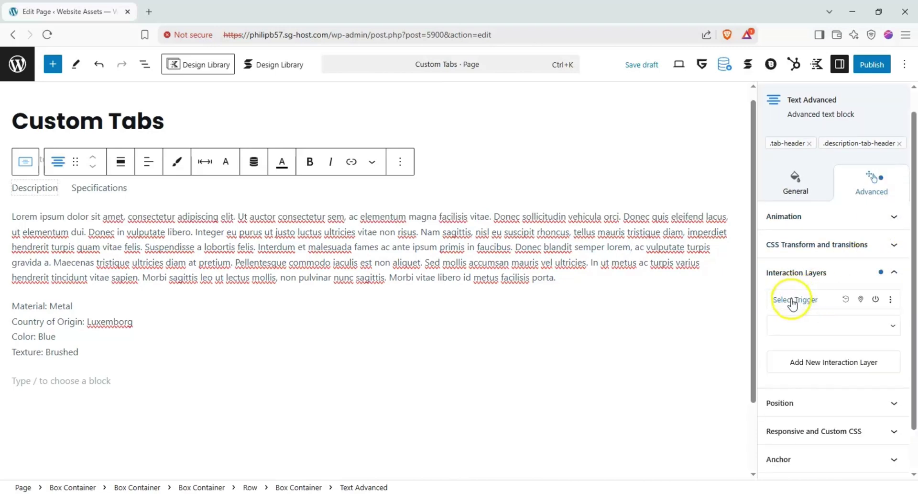
{"action": "left_click", "coordinate": [799, 322]}
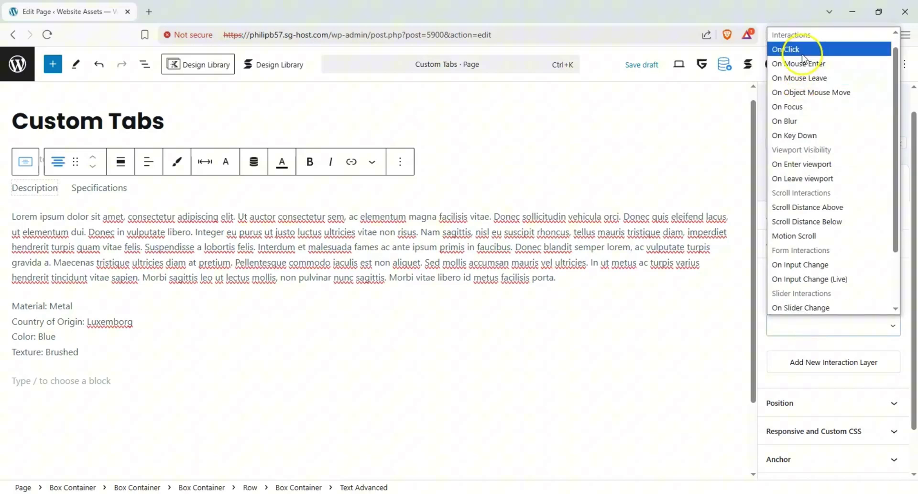
{"action": "left_click", "coordinate": [801, 50]}
Step: Add a Set CSS Property action to the Description header's On Click layer that sets display to block
{"action": "scroll", "coordinate": [838, 219], "scroll_direction": "up", "scroll_amount": 1}
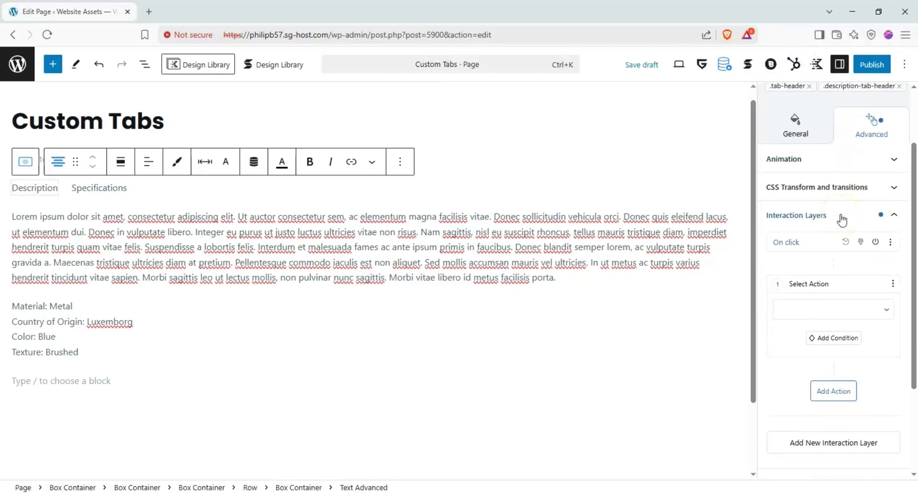
{"action": "left_click", "coordinate": [864, 307]}
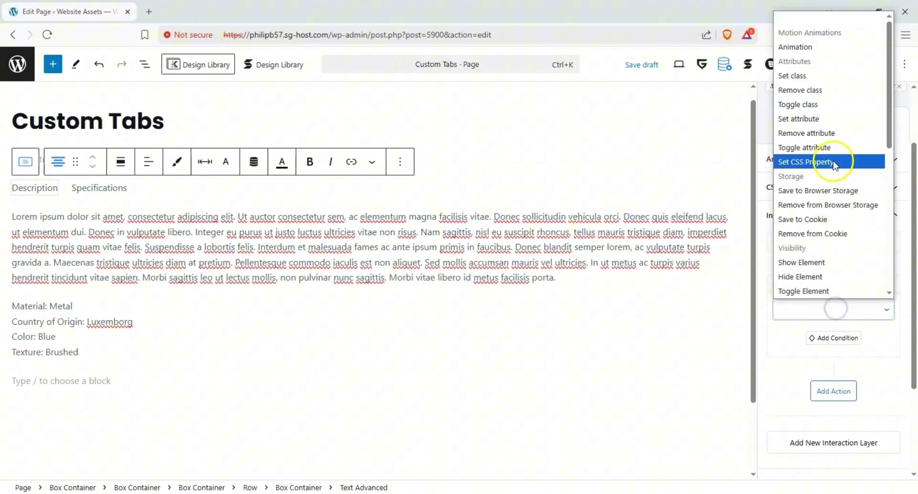
{"action": "left_click", "coordinate": [833, 160]}
{"action": "left_click", "coordinate": [827, 322]}
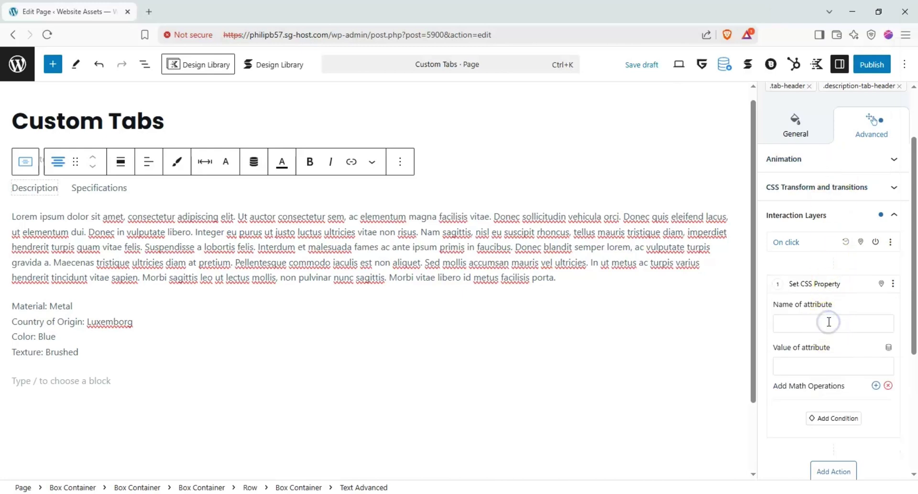
{"action": "type", "text": "display"}
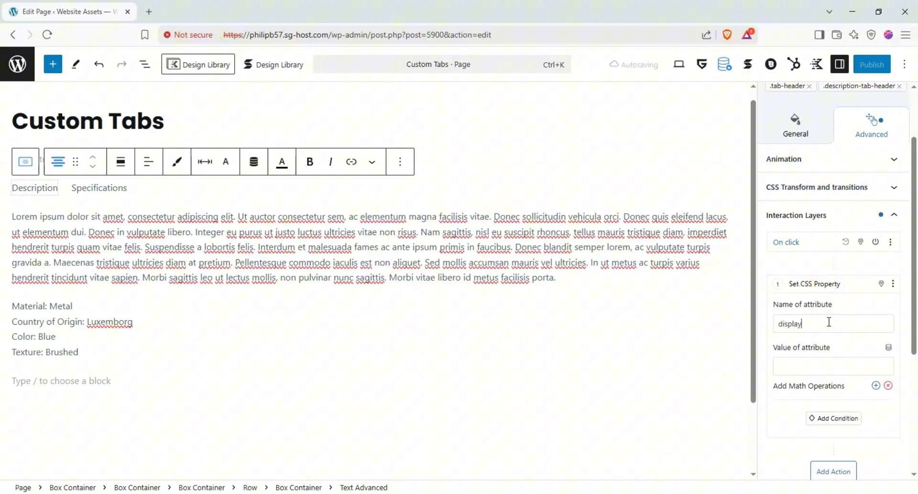
{"action": "left_click", "coordinate": [819, 365]}
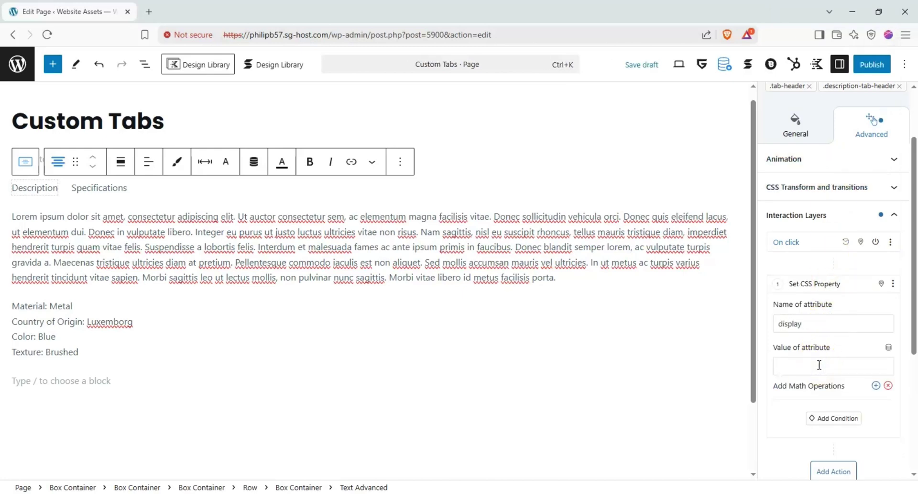
Step: Target the display block action at .description-tab-content using a custom action selector built from the Lorem ipsum Box Container
{"action": "left_click", "coordinate": [880, 284]}
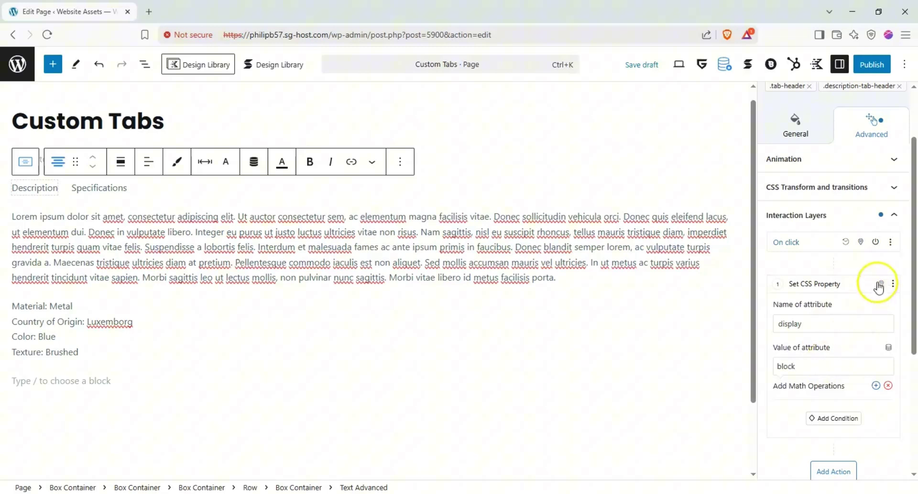
{"action": "left_click", "coordinate": [881, 413]}
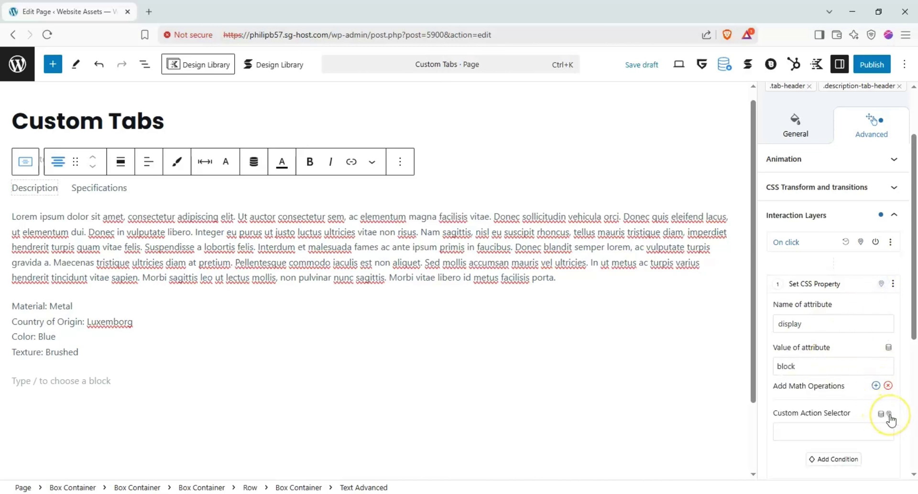
{"action": "left_click", "coordinate": [890, 415]}
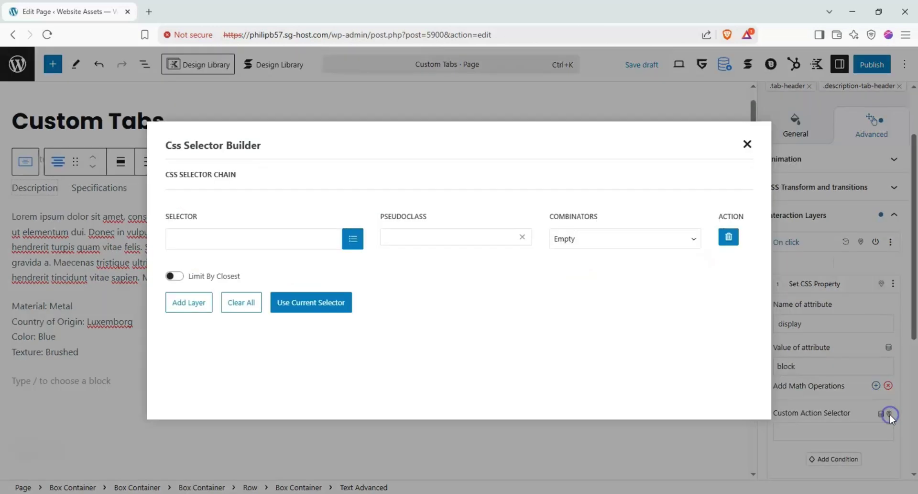
{"action": "left_click", "coordinate": [353, 235]}
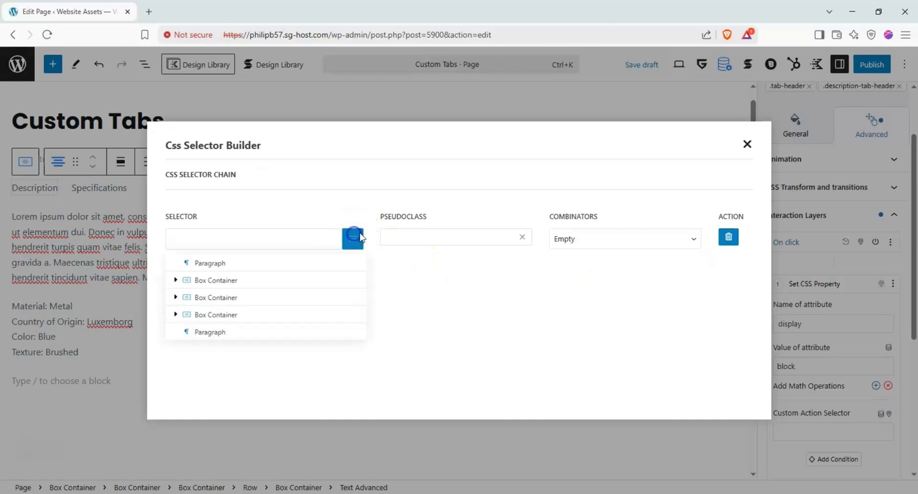
{"action": "left_click", "coordinate": [177, 298]}
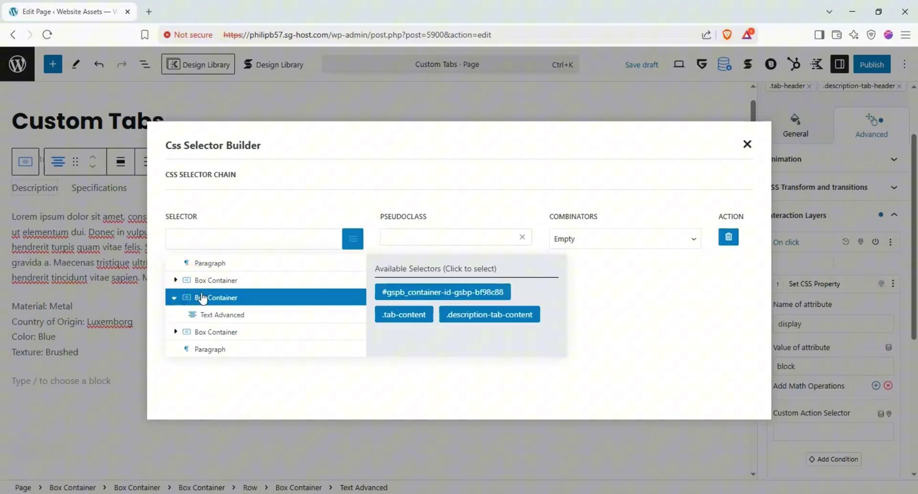
{"action": "left_click", "coordinate": [460, 317]}
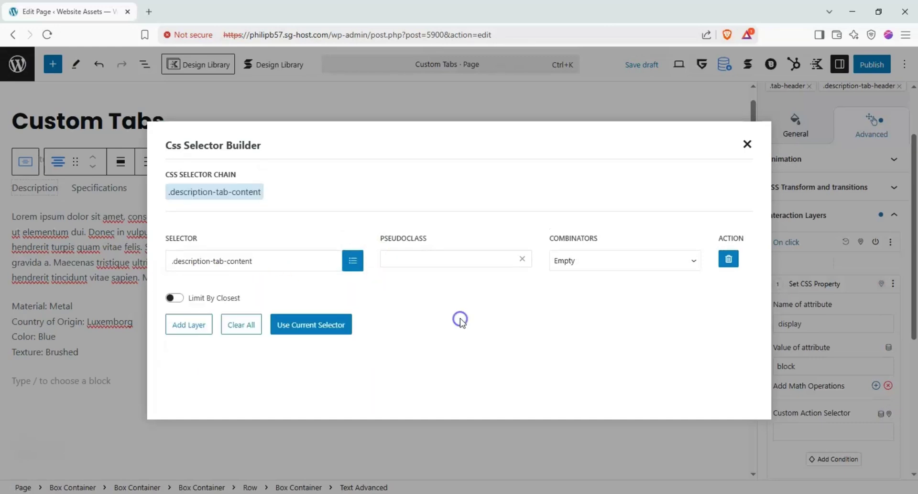
{"action": "left_click", "coordinate": [347, 335]}
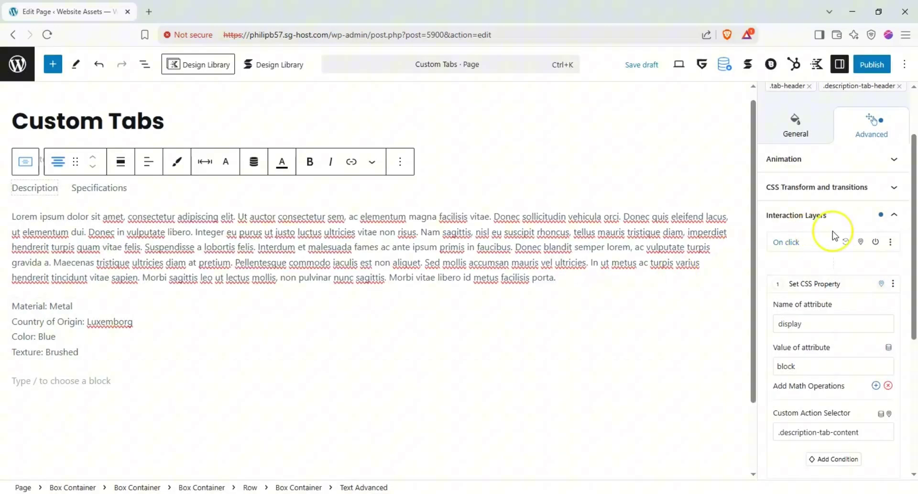
Step: Add a second Set CSS Property action to the same On Click layer with display set to none
{"action": "scroll", "coordinate": [836, 258], "scroll_direction": "down", "scroll_amount": 3}
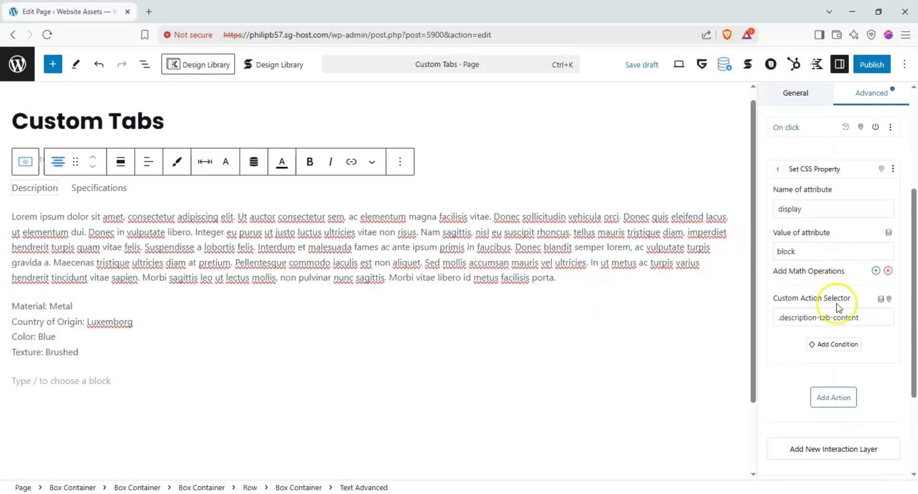
{"action": "left_click", "coordinate": [824, 399]}
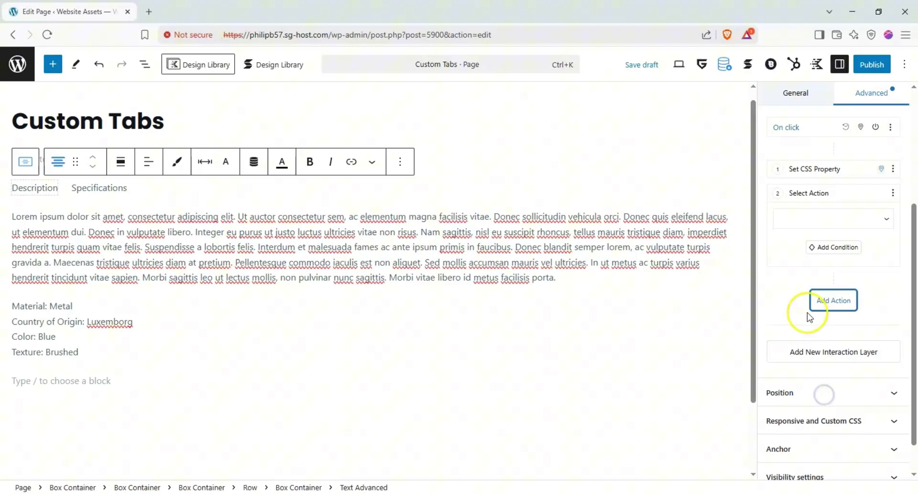
{"action": "left_click", "coordinate": [853, 220]}
{"action": "left_click", "coordinate": [852, 219]}
{"action": "left_click", "coordinate": [853, 219]}
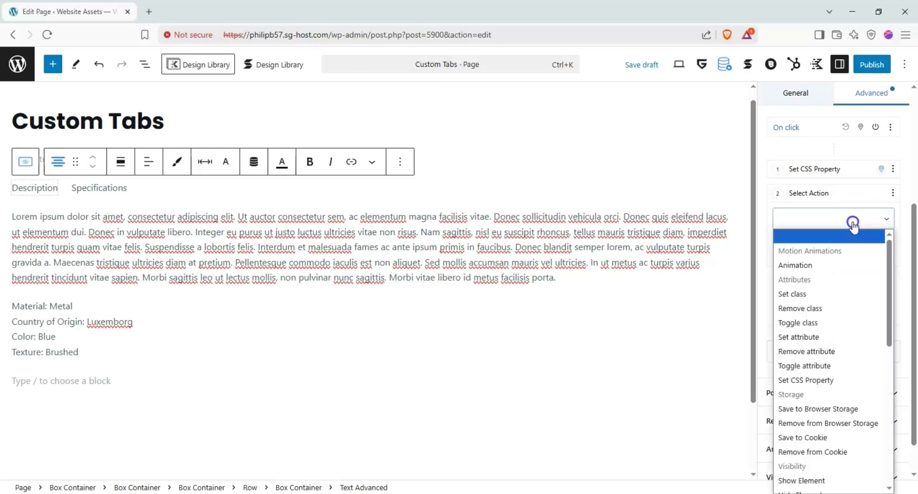
{"action": "left_click", "coordinate": [813, 380]}
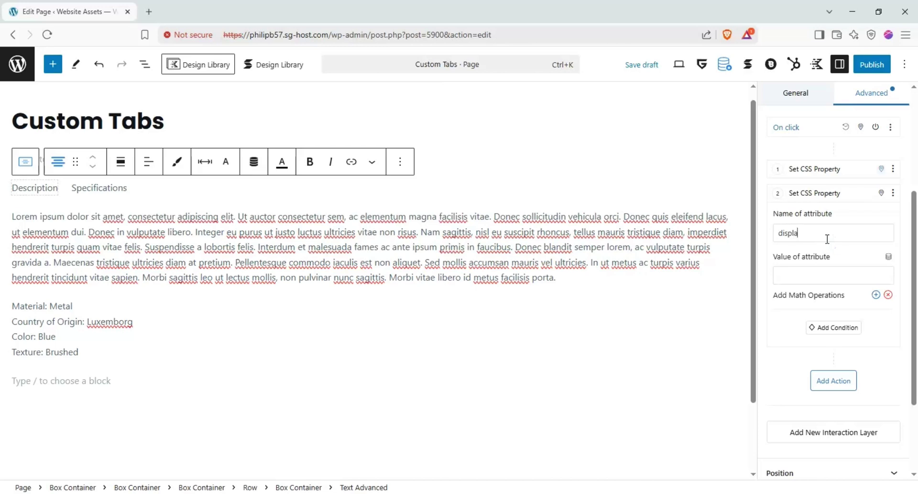
{"action": "left_click", "coordinate": [826, 272]}
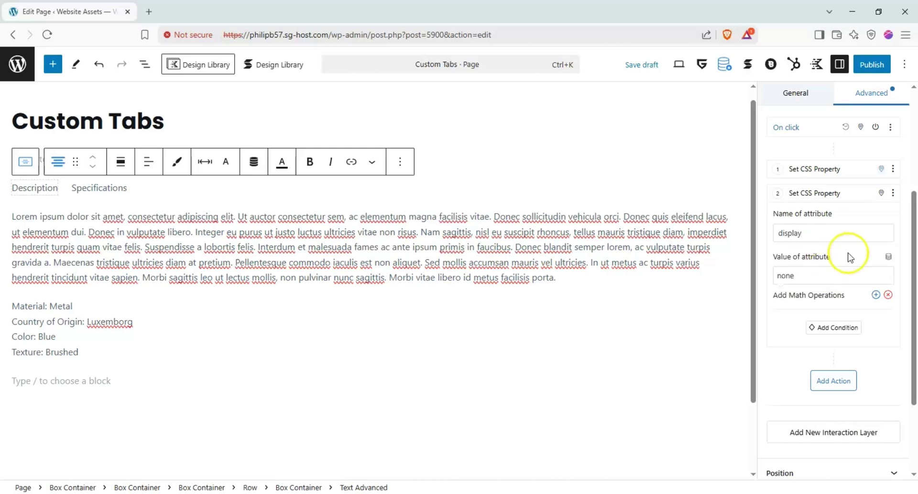
Step: Target the display none action at .specifications-tab-content using a custom action selector built from the specifications Text Advanced block
{"action": "left_click", "coordinate": [881, 193]}
{"action": "left_click", "coordinate": [890, 322]}
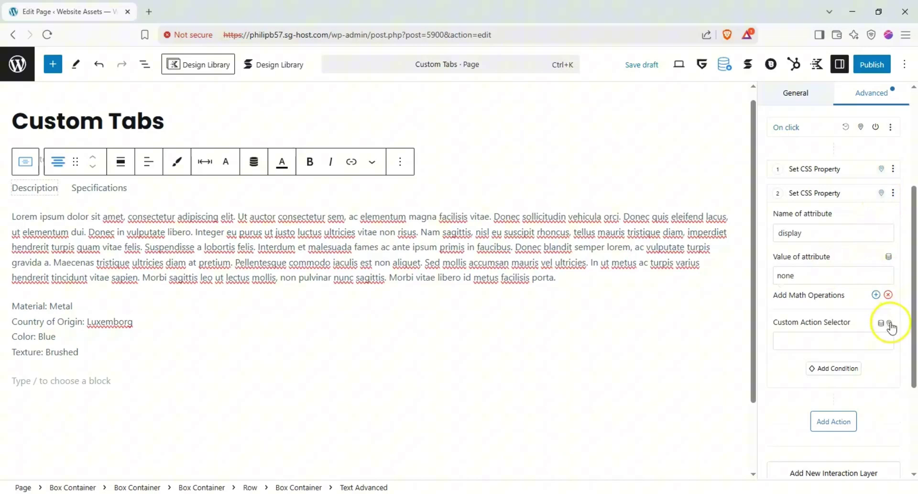
{"action": "left_click", "coordinate": [358, 238]}
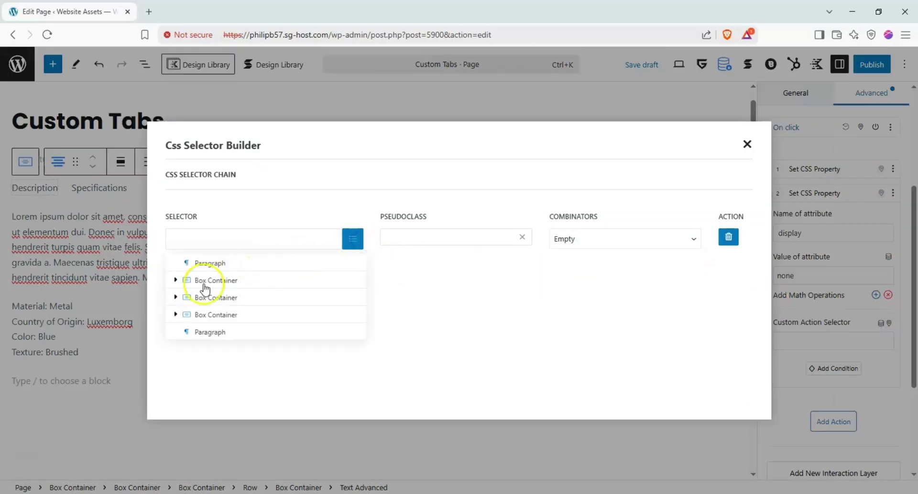
{"action": "left_click", "coordinate": [190, 314]}
{"action": "left_click", "coordinate": [176, 314]}
{"action": "left_click", "coordinate": [223, 332]}
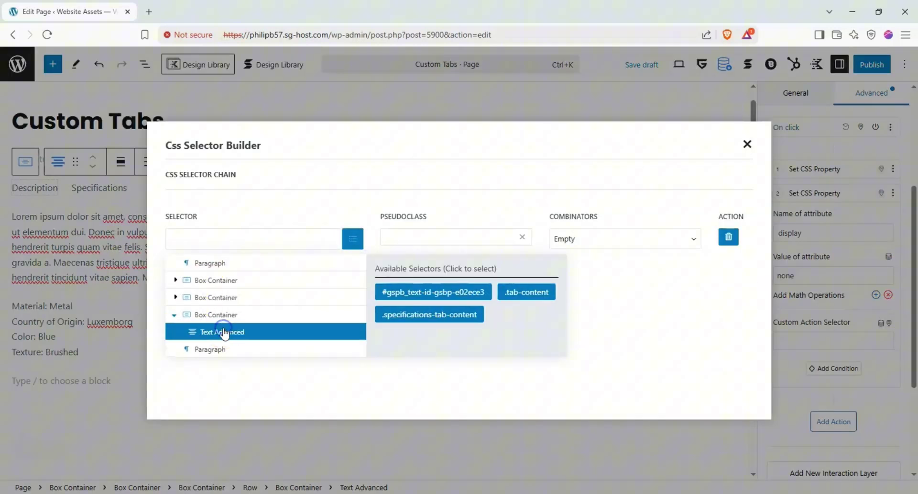
{"action": "left_click", "coordinate": [412, 317]}
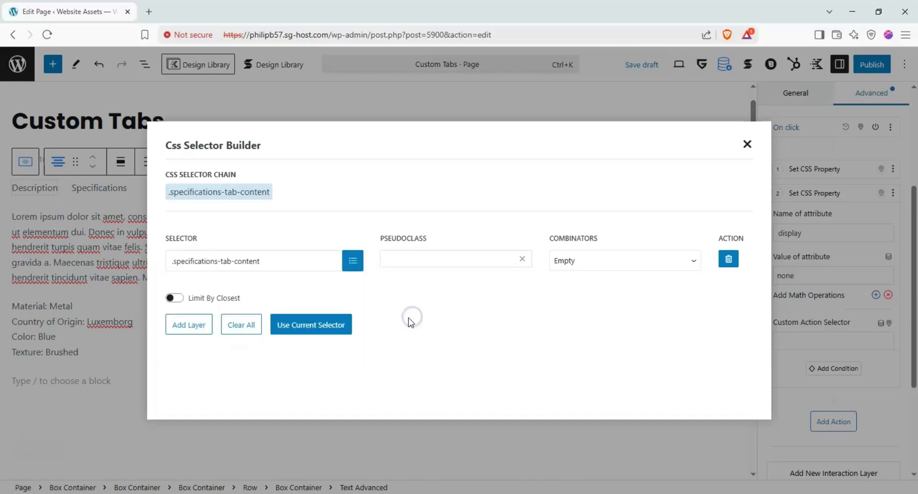
{"action": "left_click", "coordinate": [337, 329]}
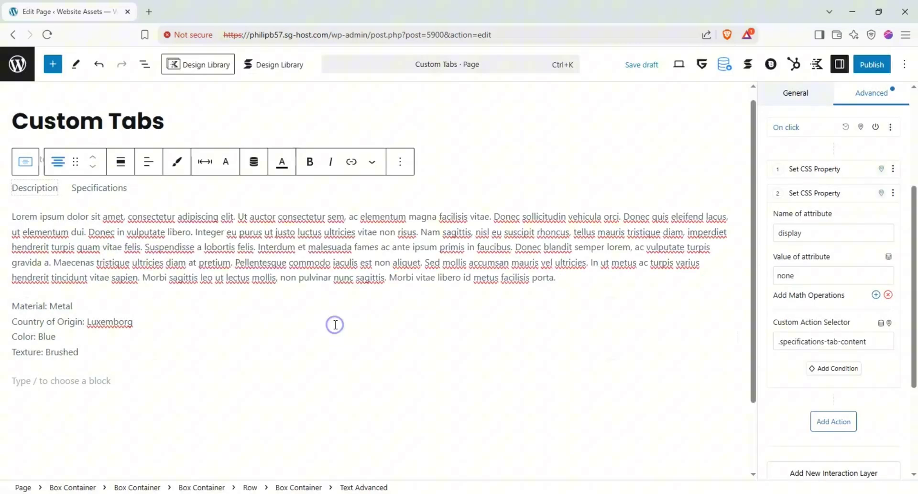
Step: Add a Class condition to the display none action with Not Includes and the class name hidden
{"action": "scroll", "coordinate": [780, 311], "scroll_direction": "down", "scroll_amount": 1}
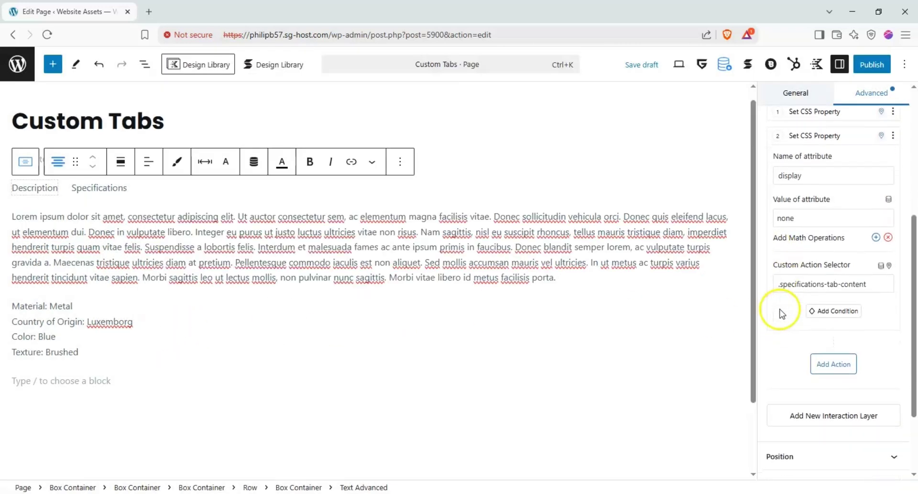
{"action": "left_click", "coordinate": [829, 311]}
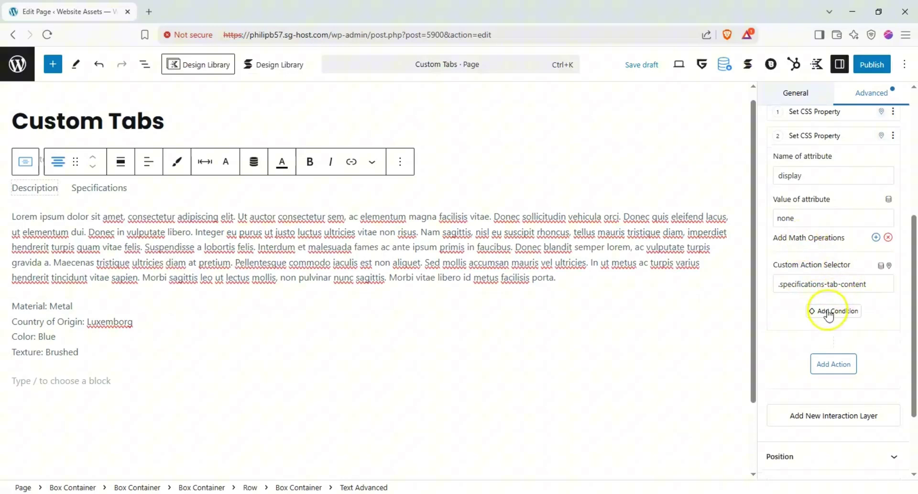
{"action": "left_click", "coordinate": [830, 354]}
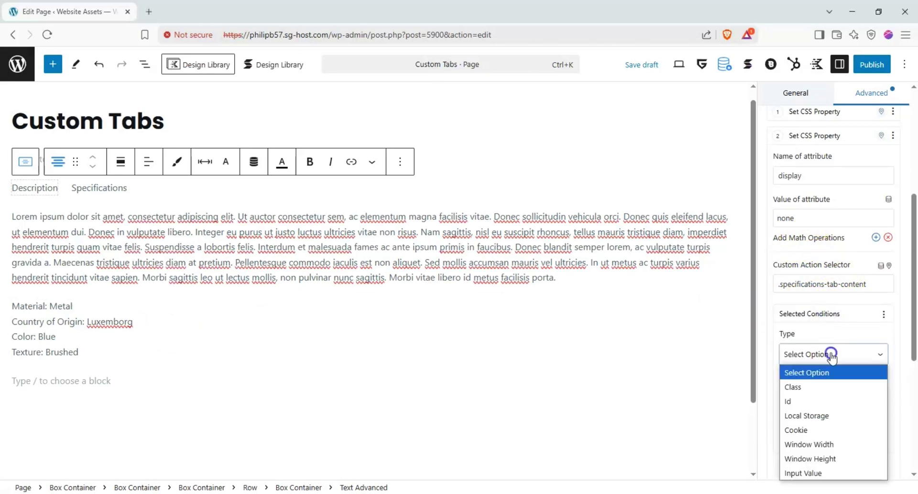
{"action": "left_click", "coordinate": [817, 377]}
{"action": "left_click", "coordinate": [819, 354]}
{"action": "left_click", "coordinate": [815, 381]}
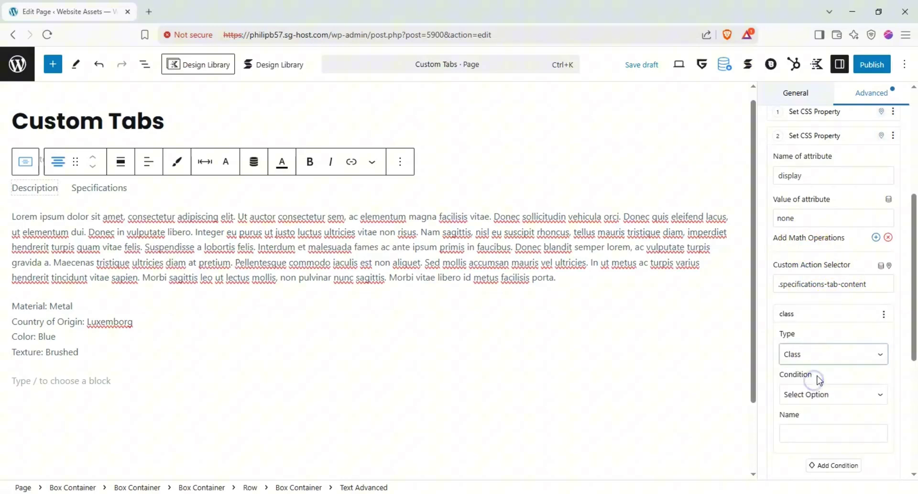
{"action": "scroll", "coordinate": [817, 378], "scroll_direction": "down", "scroll_amount": 1}
{"action": "left_click", "coordinate": [826, 341]}
{"action": "left_click", "coordinate": [822, 384]}
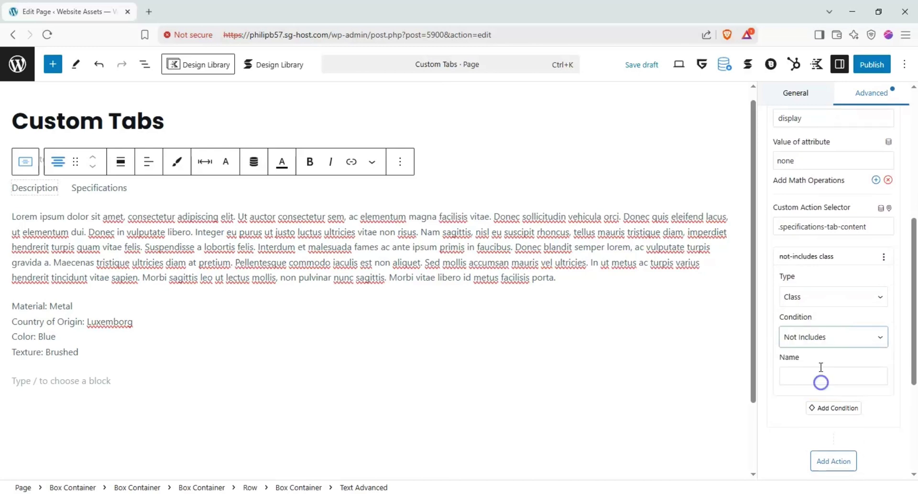
{"action": "left_click", "coordinate": [820, 373]}
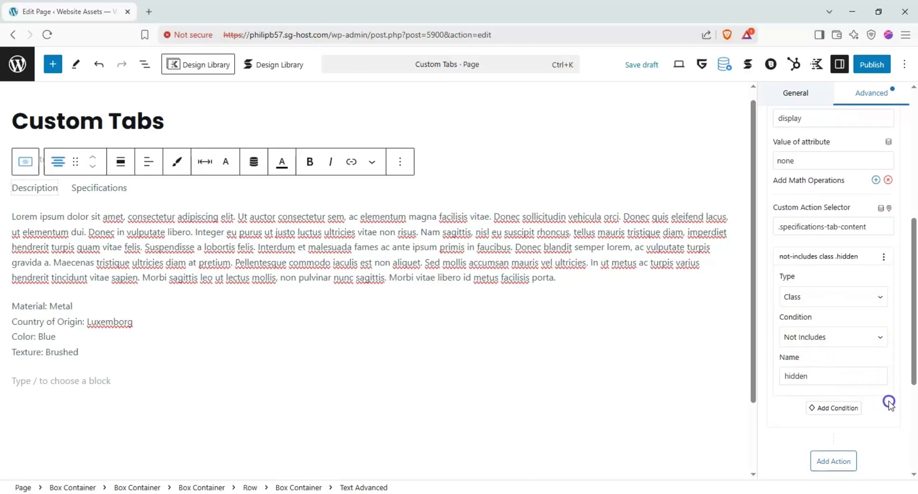
Step: Add a third Set CSS Property action to the On Click layer that sets border-bottom-color to blue
{"action": "scroll", "coordinate": [887, 403], "scroll_direction": "down", "scroll_amount": 1}
{"action": "left_click", "coordinate": [842, 403]}
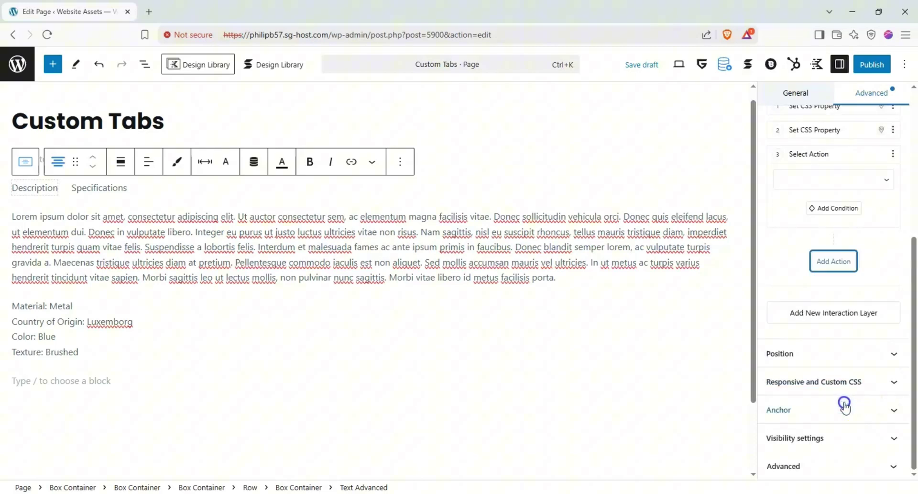
{"action": "scroll", "coordinate": [872, 292], "scroll_direction": "up", "scroll_amount": 1}
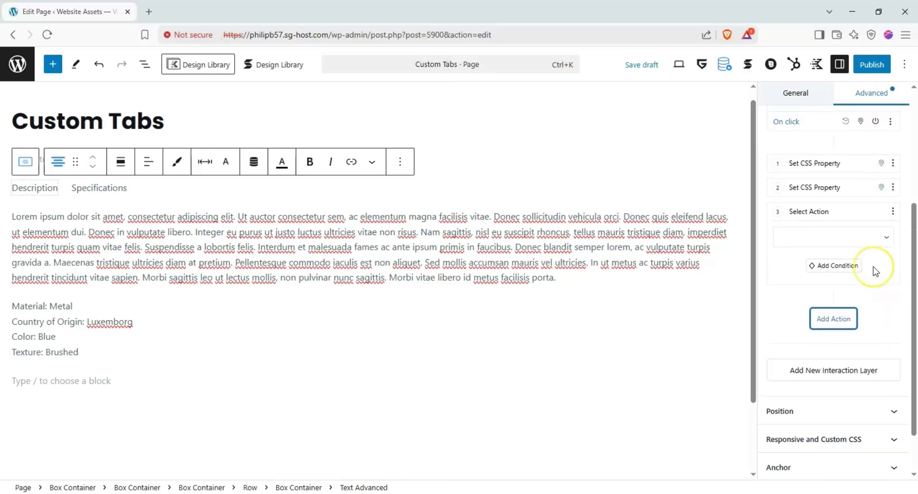
{"action": "double_click", "coordinate": [832, 237]}
{"action": "left_click", "coordinate": [835, 237]}
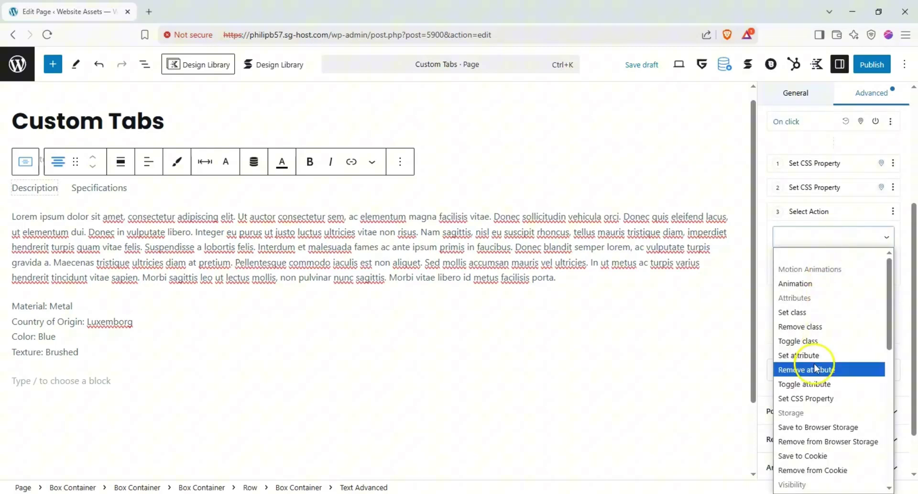
{"action": "left_click", "coordinate": [813, 398]}
{"action": "left_click", "coordinate": [829, 251]}
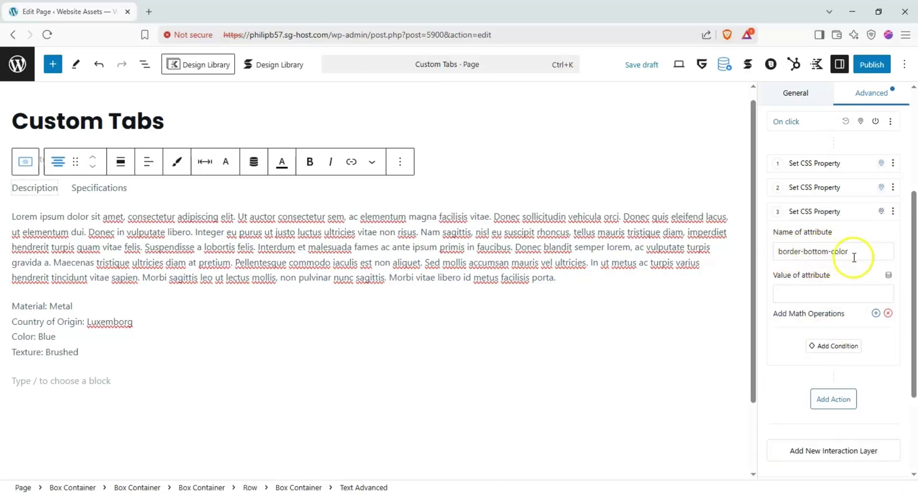
{"action": "left_click", "coordinate": [847, 289]}
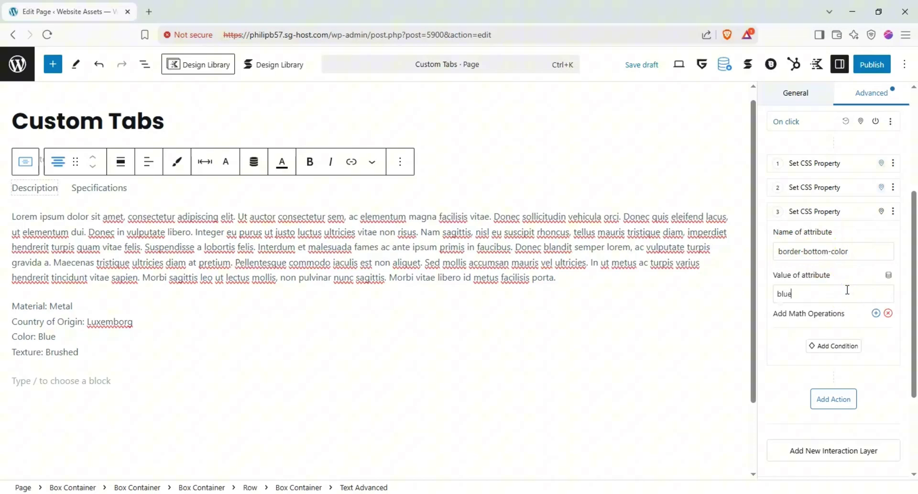
Step: Enable a custom action selector for the blue border-bottom-color action and expand the block tree in its selector builder down to the Group's blocks
{"action": "left_click", "coordinate": [881, 211]}
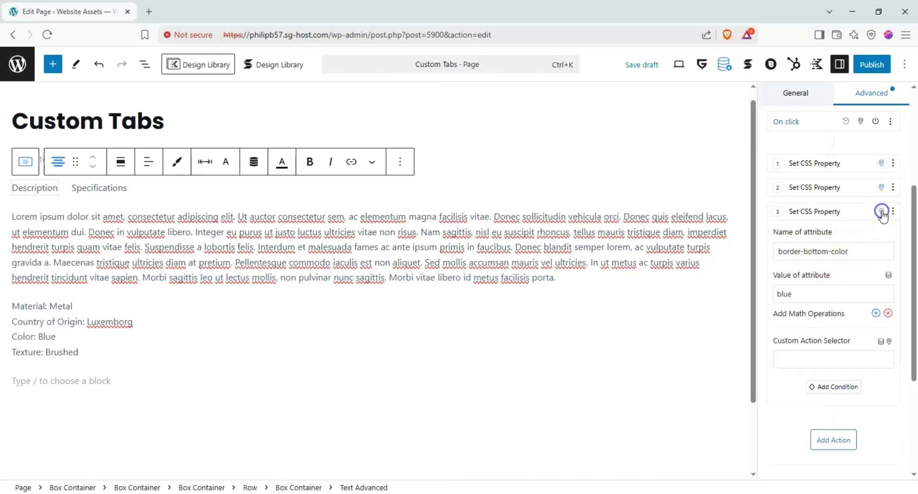
{"action": "left_click", "coordinate": [889, 342]}
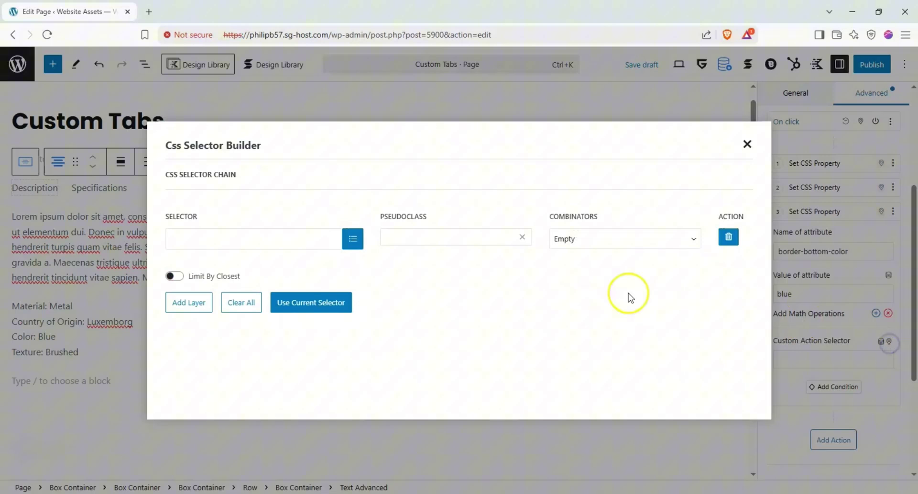
{"action": "left_click", "coordinate": [362, 237]}
{"action": "left_click", "coordinate": [195, 282]}
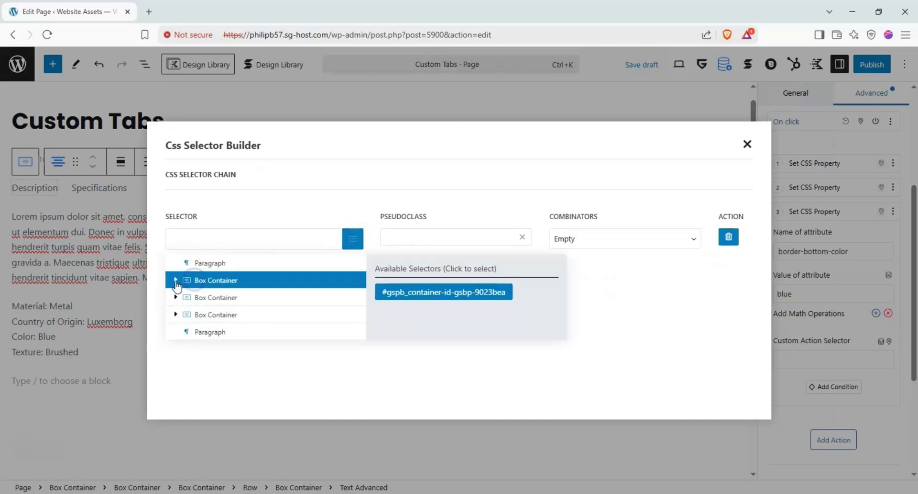
{"action": "left_click", "coordinate": [176, 281]}
{"action": "left_click", "coordinate": [180, 297]}
{"action": "left_click", "coordinate": [188, 315]}
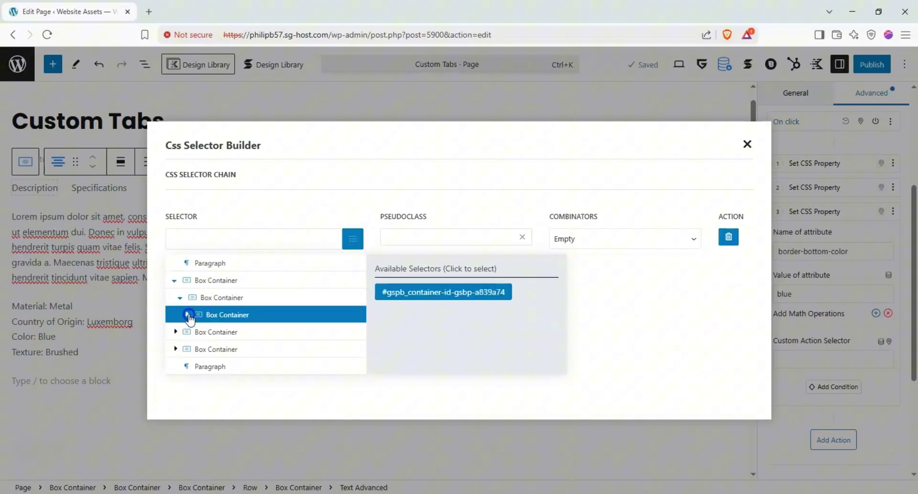
{"action": "left_click", "coordinate": [192, 296]}
{"action": "left_click", "coordinate": [208, 315]}
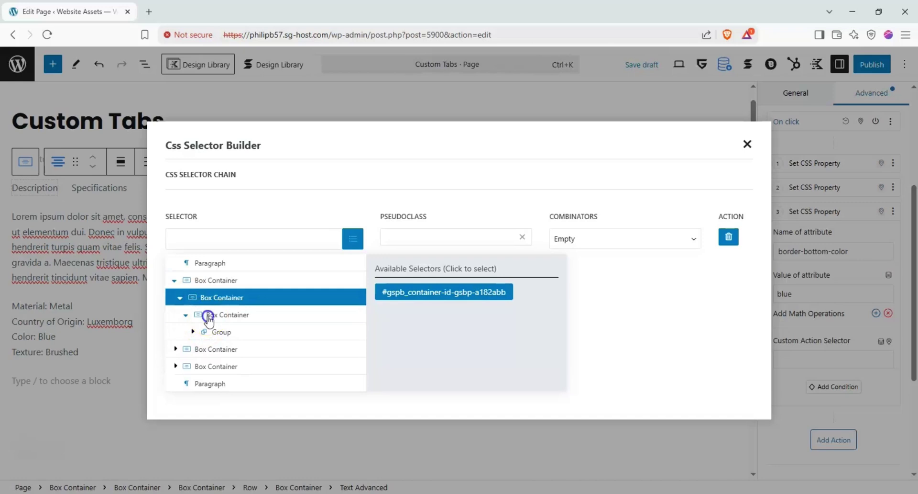
{"action": "left_click", "coordinate": [193, 331]}
{"action": "left_click", "coordinate": [193, 331]}
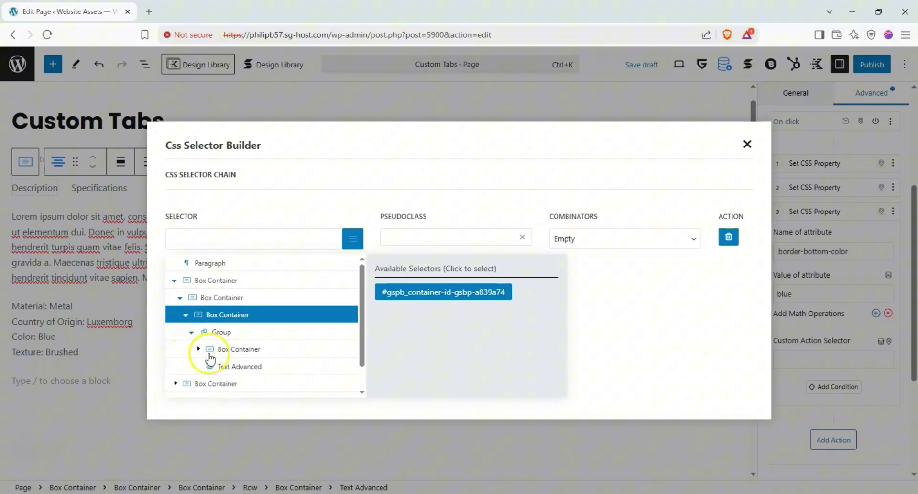
Step: Examine the available selectors of the nested container and text blocks to find the Description tab header
{"action": "left_click", "coordinate": [220, 366]}
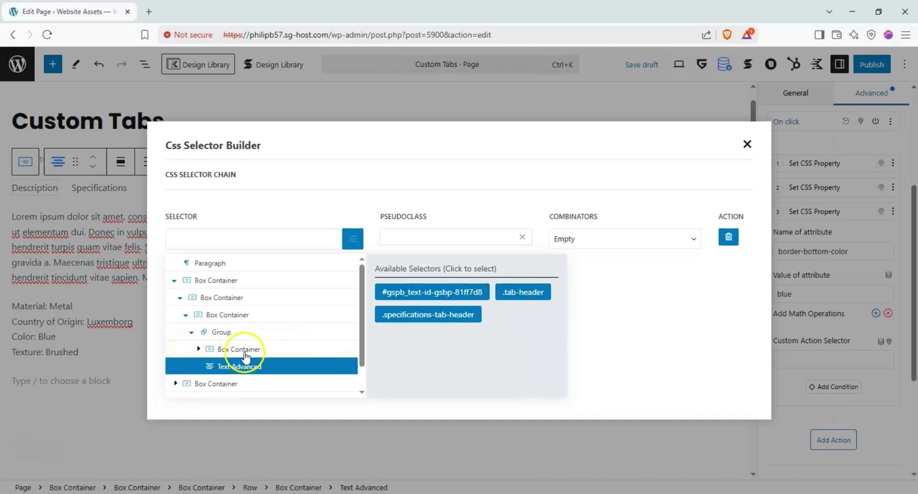
{"action": "left_click", "coordinate": [218, 347]}
{"action": "left_click", "coordinate": [183, 298]}
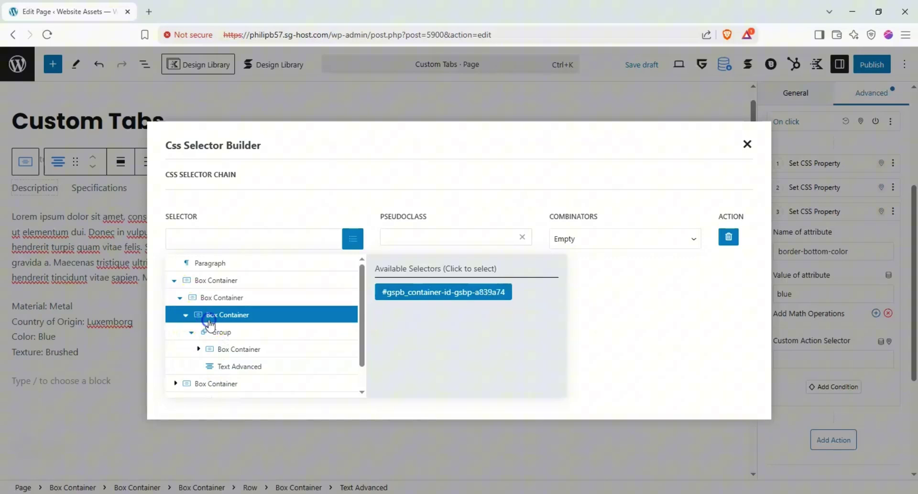
{"action": "left_click", "coordinate": [207, 301]}
{"action": "left_click", "coordinate": [212, 335]}
{"action": "scroll", "coordinate": [212, 337], "scroll_direction": "down", "scroll_amount": 1}
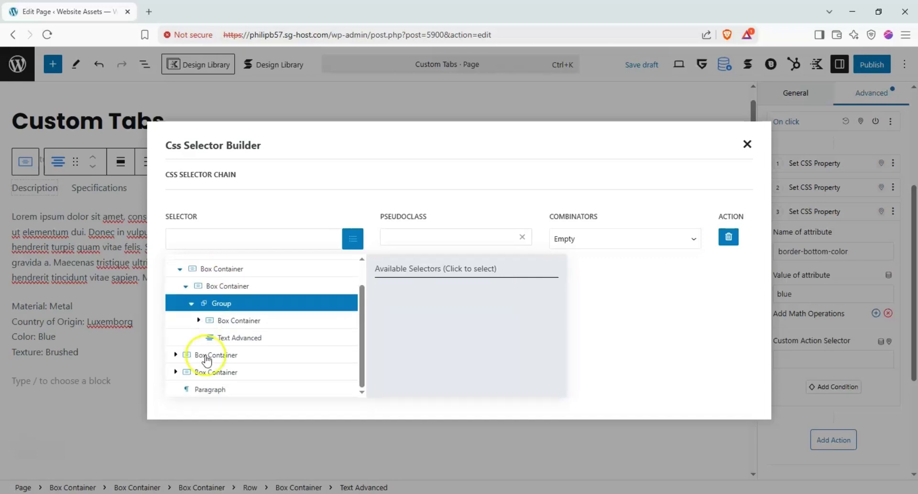
{"action": "left_click", "coordinate": [175, 355]}
{"action": "left_click", "coordinate": [201, 372]}
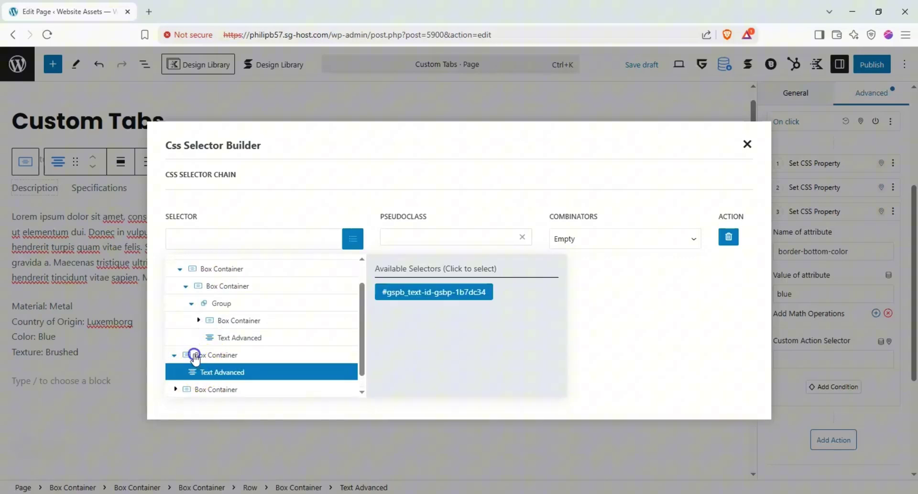
{"action": "left_click", "coordinate": [194, 356]}
{"action": "left_click", "coordinate": [216, 339]}
{"action": "left_click", "coordinate": [218, 320]}
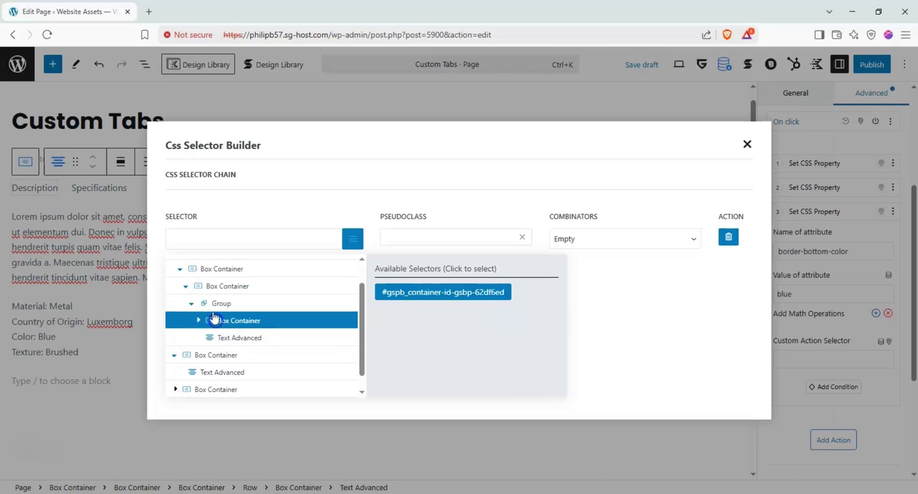
{"action": "scroll", "coordinate": [206, 310], "scroll_direction": "up", "scroll_amount": 1}
{"action": "left_click", "coordinate": [190, 282]}
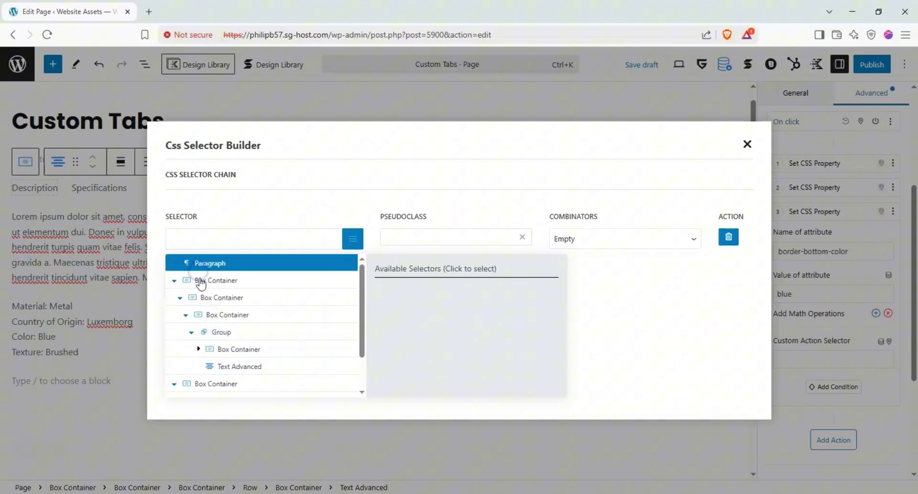
Step: Target the blue border-bottom-color action at .description-tab-header from the Text Advanced block inside the Group's Box Container
{"action": "left_click", "coordinate": [200, 281]}
{"action": "left_click", "coordinate": [203, 297]}
{"action": "left_click", "coordinate": [205, 315]}
{"action": "left_click", "coordinate": [208, 332]}
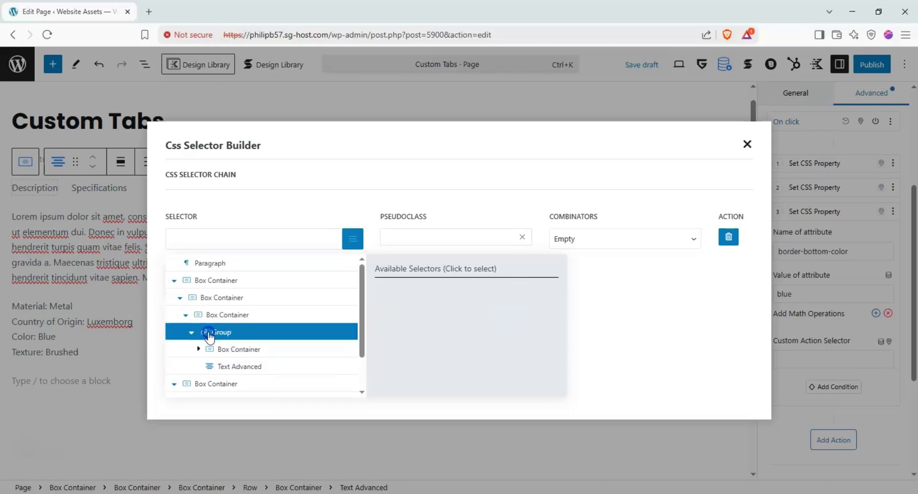
{"action": "left_click", "coordinate": [198, 348]}
{"action": "left_click", "coordinate": [220, 369]}
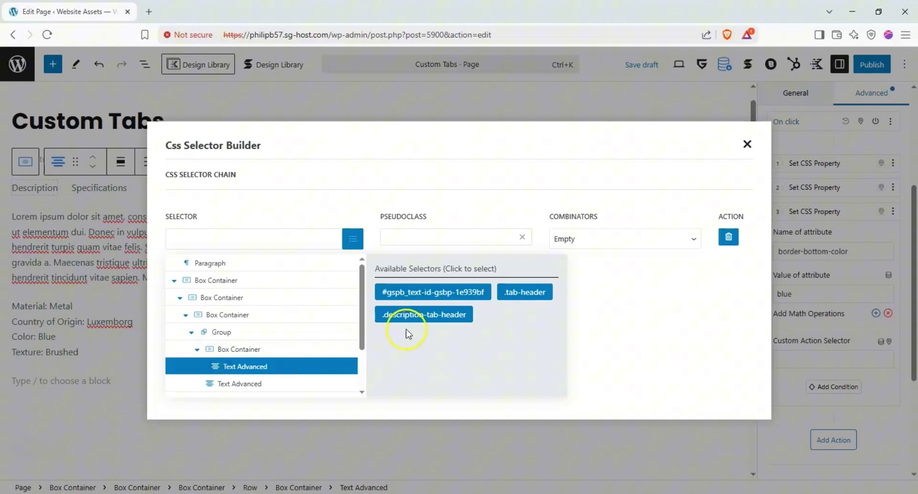
{"action": "left_click", "coordinate": [411, 316]}
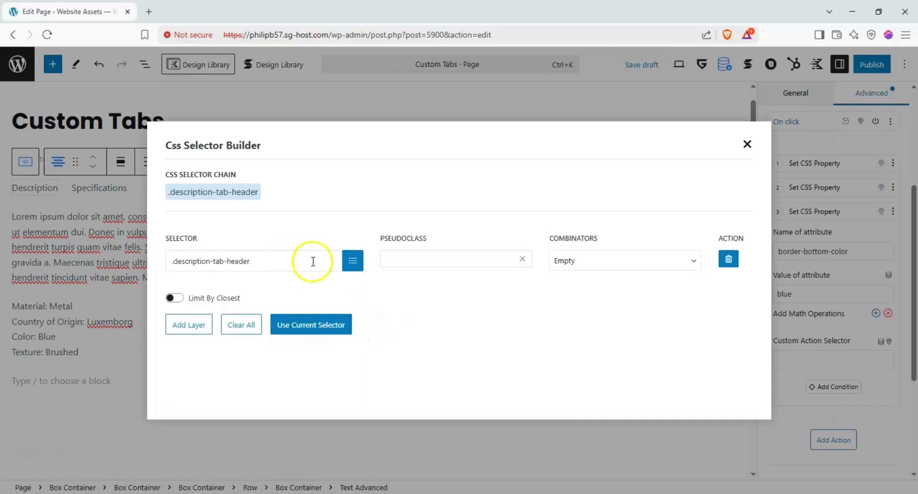
{"action": "left_click", "coordinate": [328, 323]}
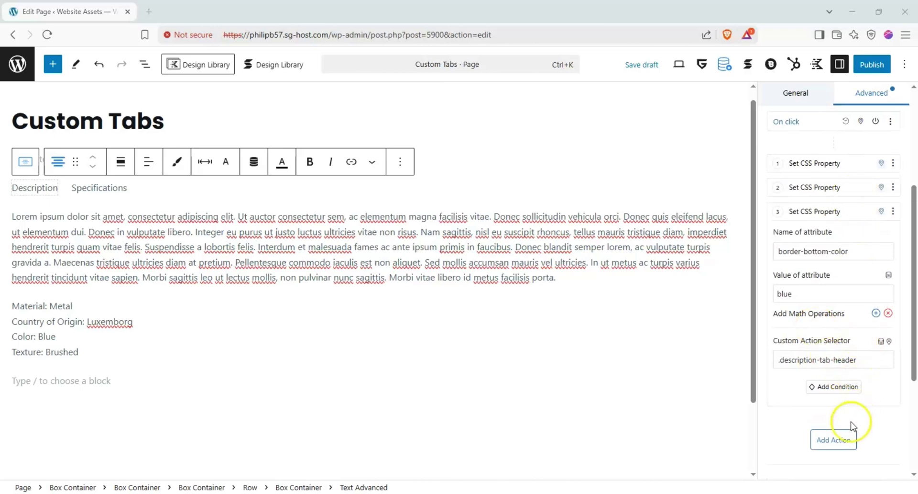
Step: Add a fourth Set CSS Property action to the On Click layer that sets border-bottom-color to transparent
{"action": "left_click", "coordinate": [839, 437]}
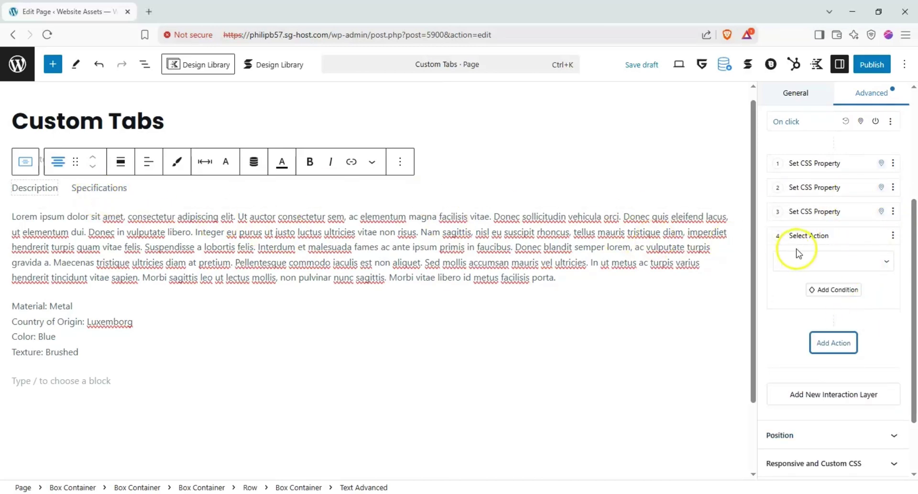
{"action": "left_click", "coordinate": [808, 261]}
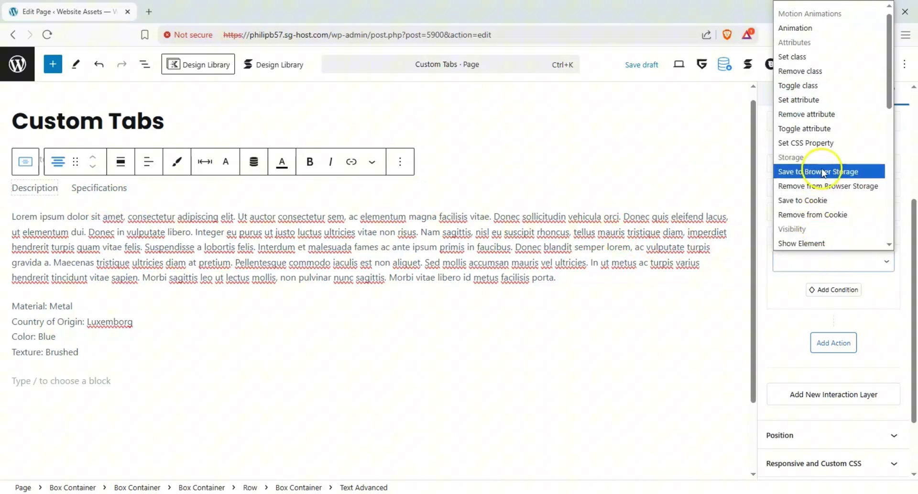
{"action": "left_click", "coordinate": [830, 143]}
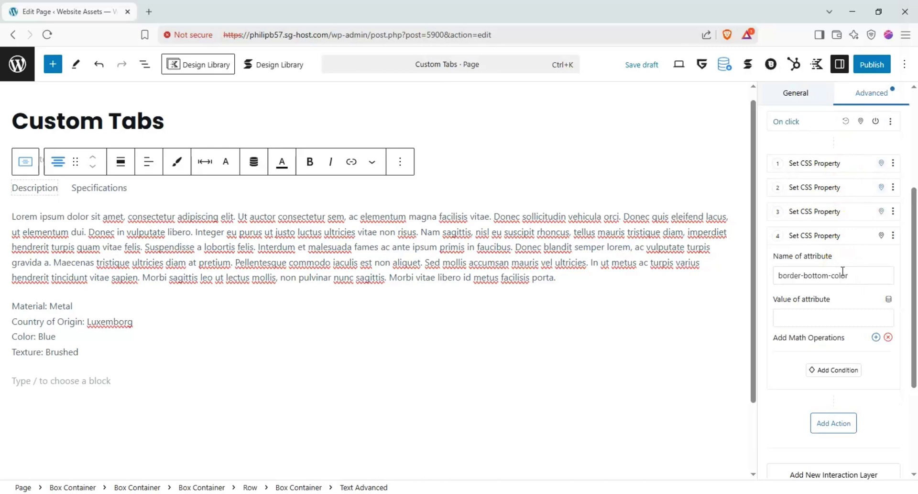
{"action": "left_click", "coordinate": [846, 310]}
Step: Target the transparent border action at .specifications-tab-header using a custom action selector built from the Specifications header's Text Advanced block
{"action": "left_click", "coordinate": [881, 236]}
{"action": "left_click", "coordinate": [889, 365]}
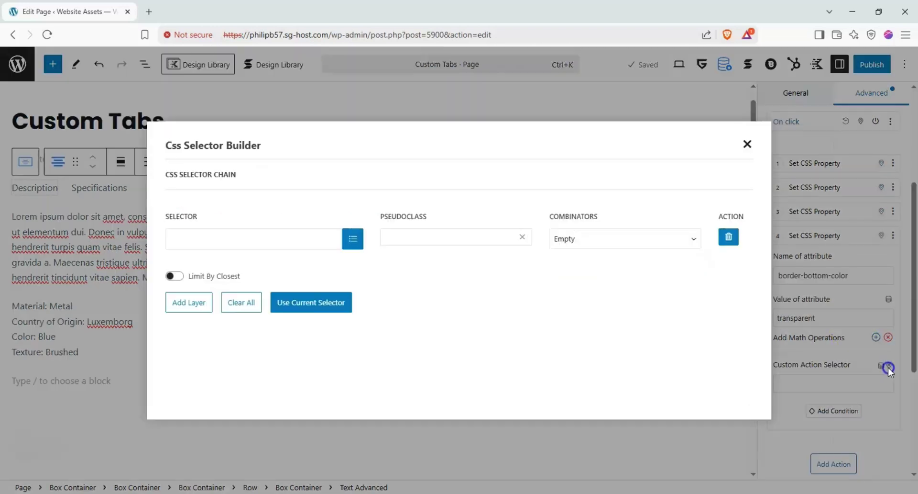
{"action": "left_click", "coordinate": [353, 238]}
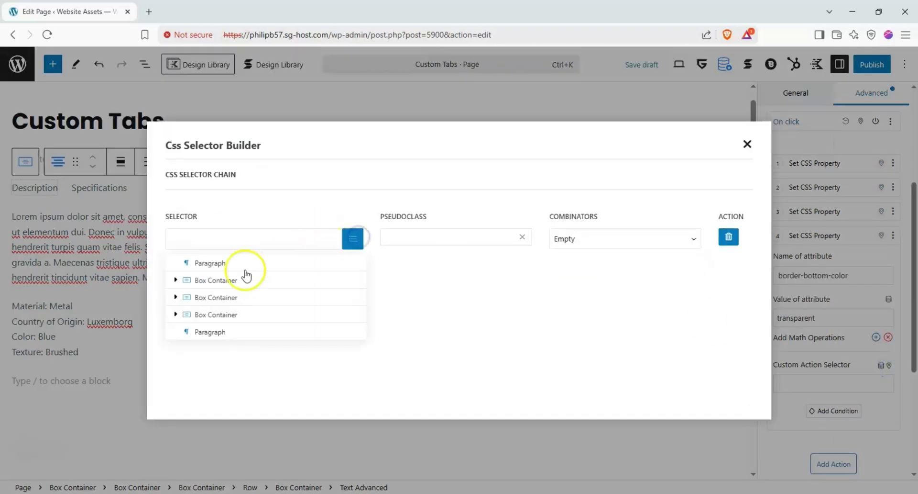
{"action": "left_click", "coordinate": [175, 280]}
{"action": "left_click", "coordinate": [181, 297]}
{"action": "left_click", "coordinate": [185, 314]}
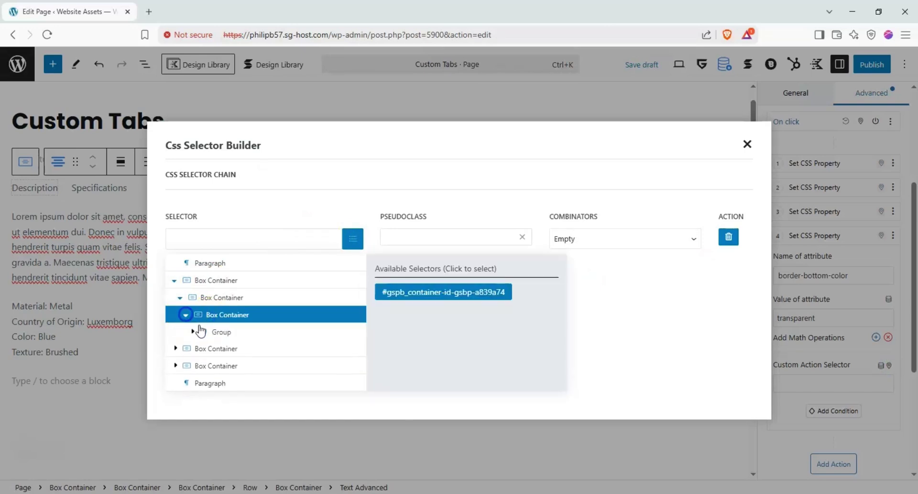
{"action": "left_click", "coordinate": [193, 331]}
{"action": "left_click", "coordinate": [215, 367]}
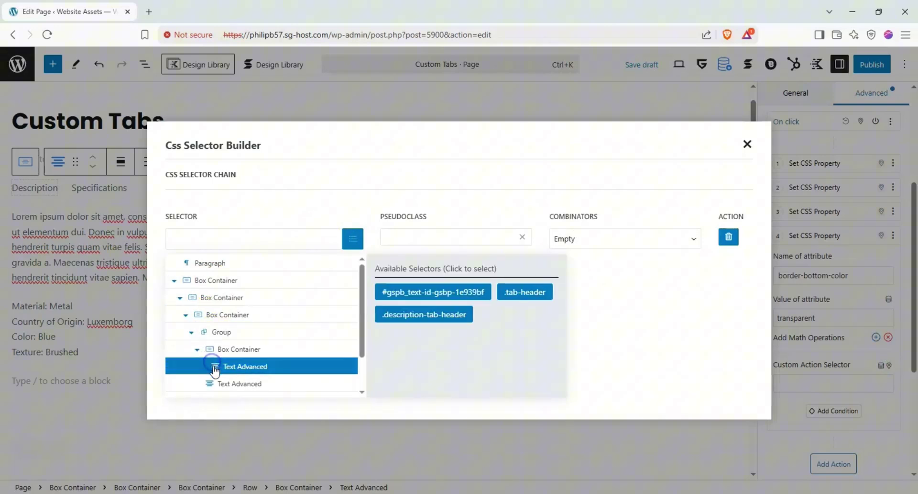
{"action": "left_click", "coordinate": [219, 381]}
{"action": "left_click", "coordinate": [430, 314]}
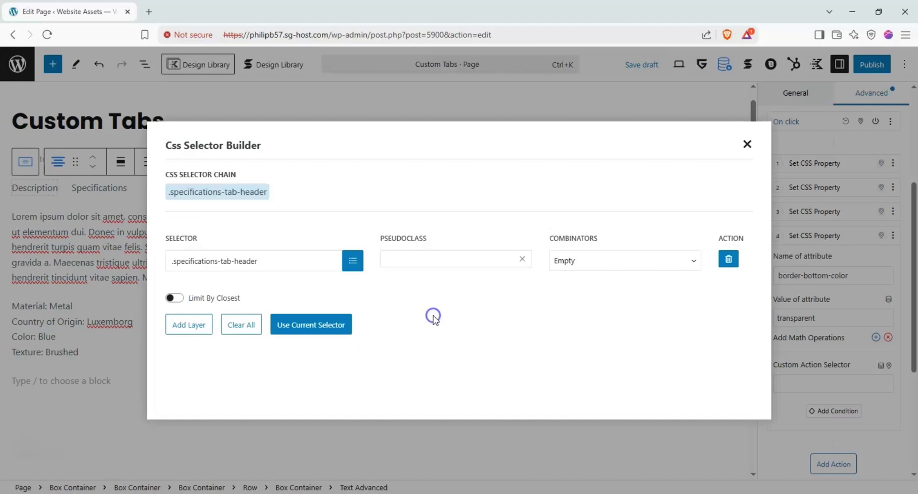
{"action": "left_click", "coordinate": [303, 297]}
{"action": "left_click", "coordinate": [312, 329]}
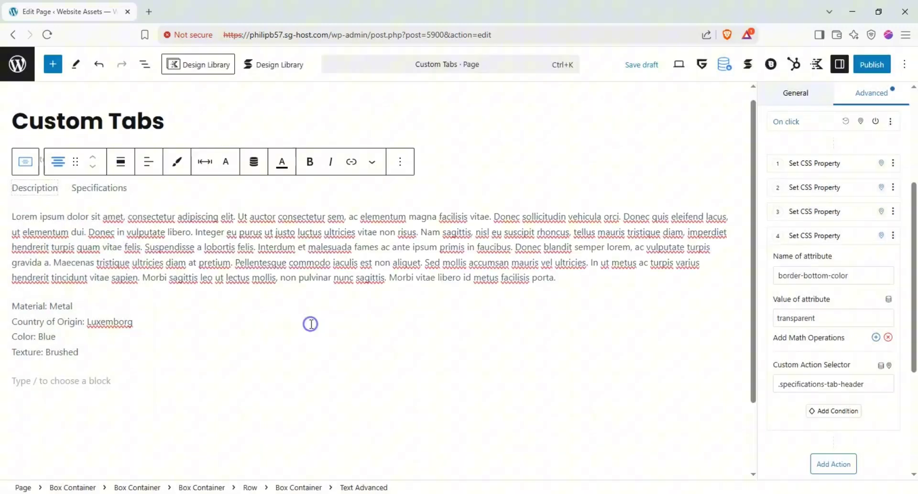
Step: Add a Class condition to the transparent border action with Includes and the class name active-tab
{"action": "scroll", "coordinate": [851, 320], "scroll_direction": "down", "scroll_amount": 1}
{"action": "left_click", "coordinate": [846, 354]}
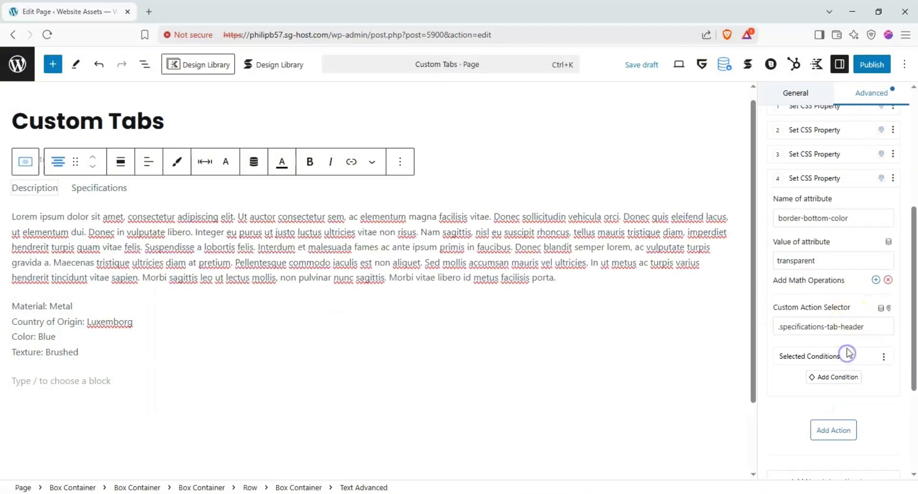
{"action": "left_click", "coordinate": [831, 358]}
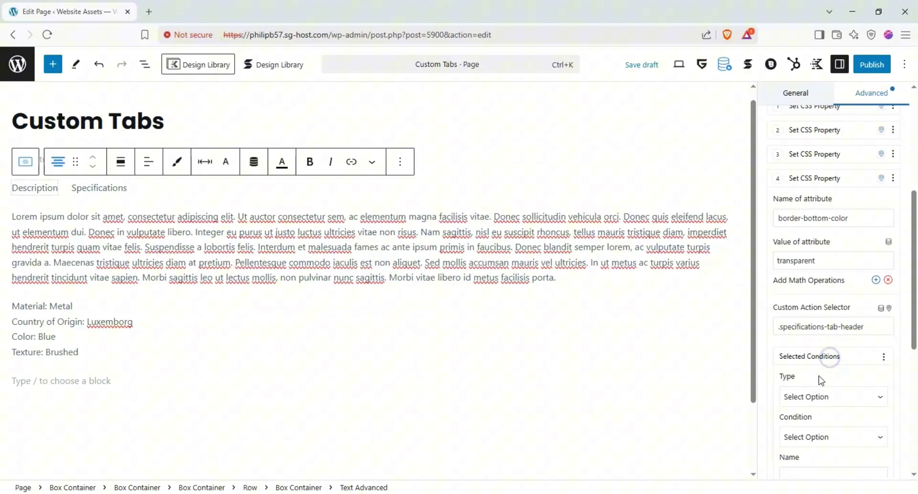
{"action": "left_click", "coordinate": [818, 395]}
{"action": "left_click", "coordinate": [824, 288]}
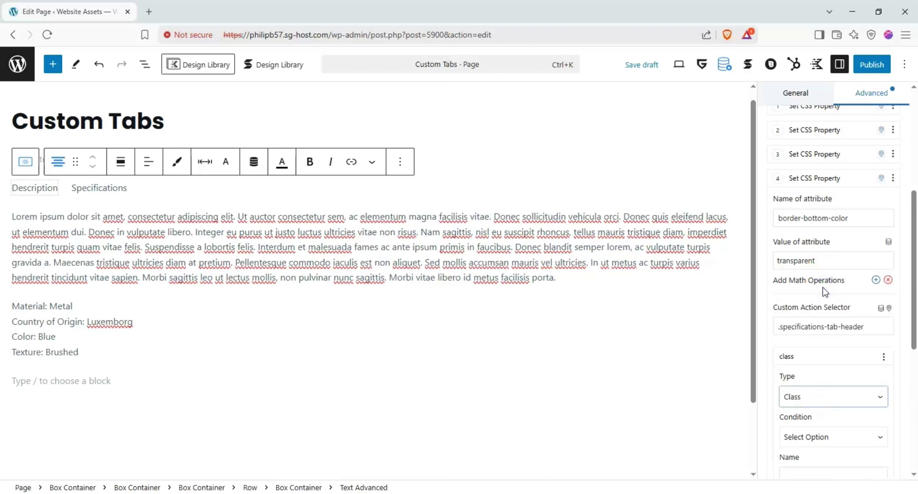
{"action": "scroll", "coordinate": [825, 291], "scroll_direction": "down", "scroll_amount": 1}
{"action": "left_click", "coordinate": [828, 377]}
{"action": "left_click", "coordinate": [824, 411]}
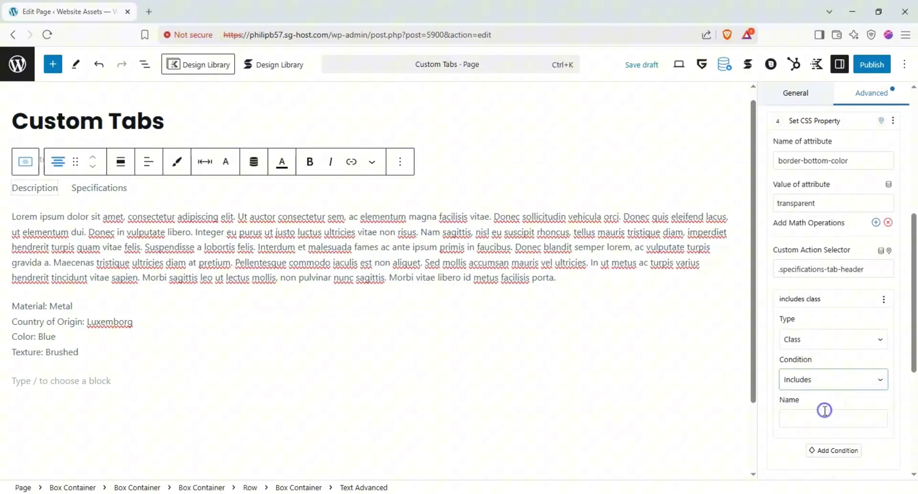
{"action": "left_click", "coordinate": [823, 415]}
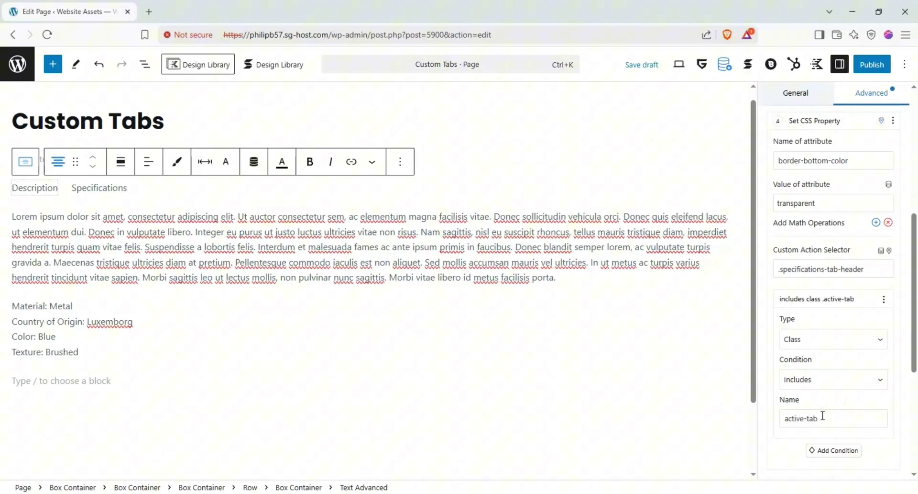
Step: Add a fifth action of type Set Class to the Description header's On Click layer
{"action": "scroll", "coordinate": [833, 270], "scroll_direction": "down", "scroll_amount": 2}
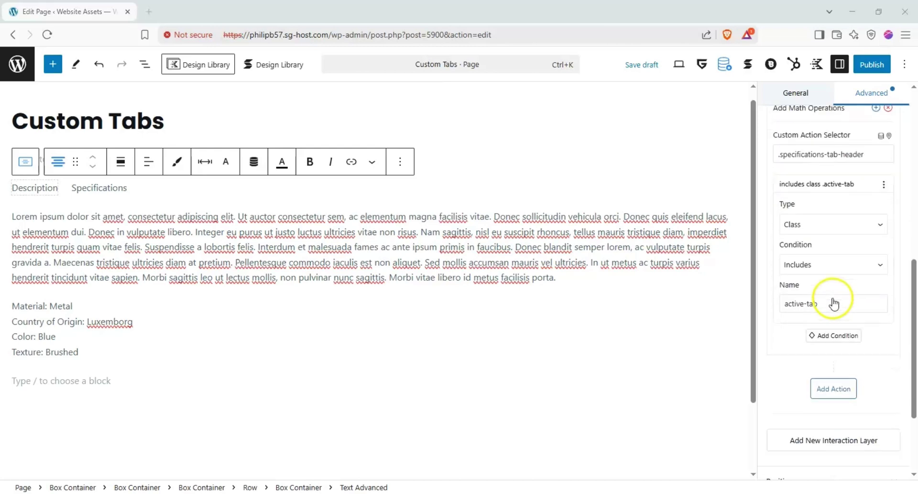
{"action": "left_click", "coordinate": [830, 385]}
{"action": "scroll", "coordinate": [802, 340], "scroll_direction": "up", "scroll_amount": 1}
{"action": "left_click", "coordinate": [840, 242]}
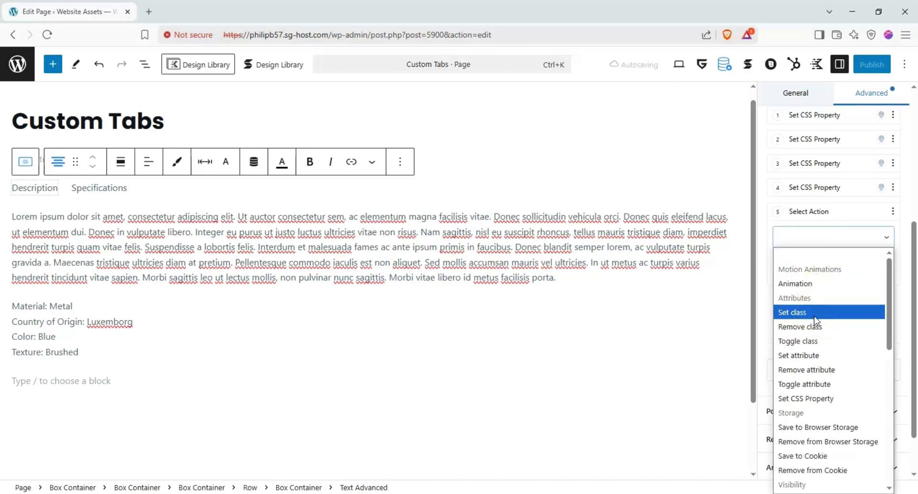
{"action": "left_click", "coordinate": [817, 313]}
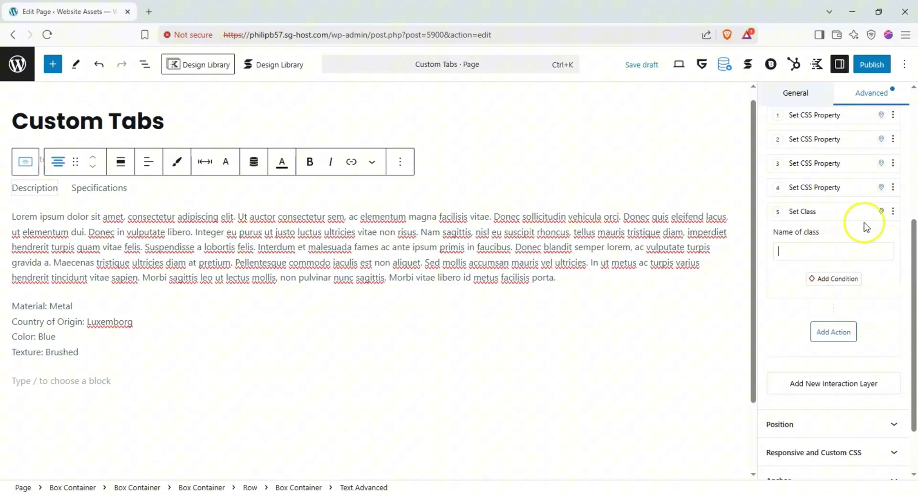
Step: Target the Set Class action at .description-tab-header from the Description header's Text Advanced block and set its class name to active-tab
{"action": "left_click", "coordinate": [881, 212]}
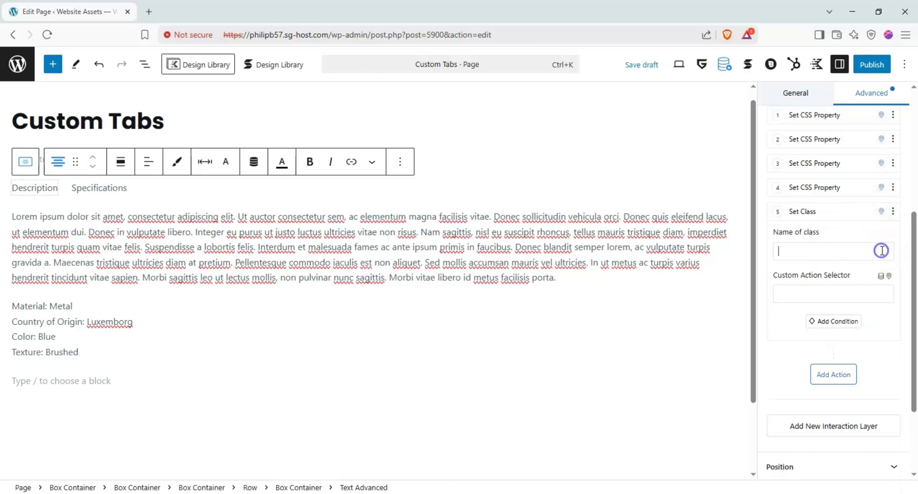
{"action": "left_click", "coordinate": [889, 276]}
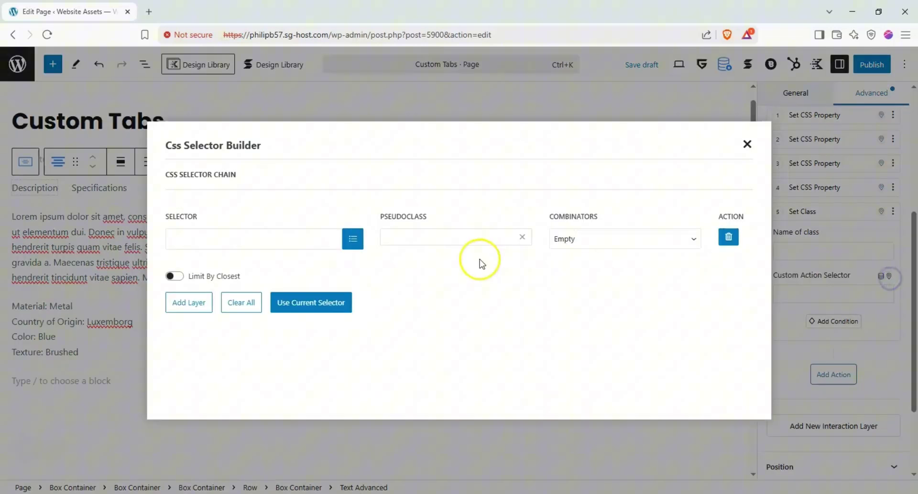
{"action": "left_click", "coordinate": [348, 239]}
{"action": "left_click", "coordinate": [178, 281]}
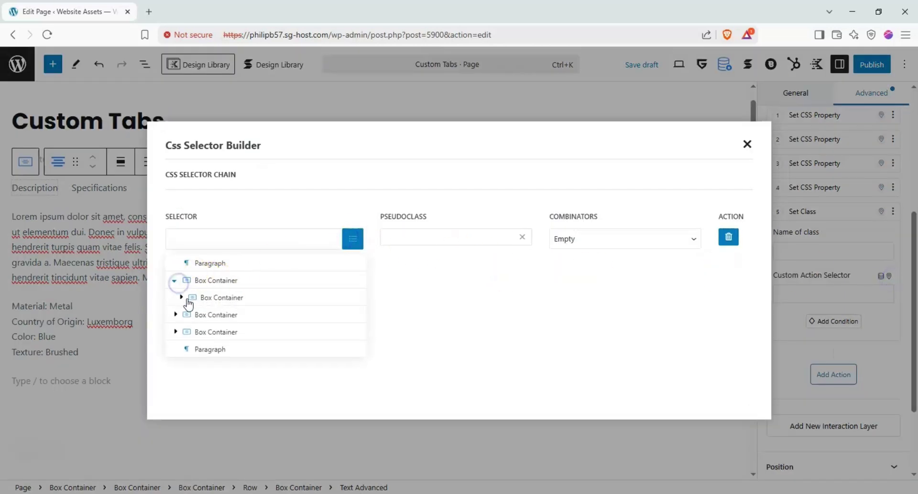
{"action": "left_click", "coordinate": [197, 297]}
{"action": "left_click", "coordinate": [197, 314]}
{"action": "left_click", "coordinate": [200, 331]}
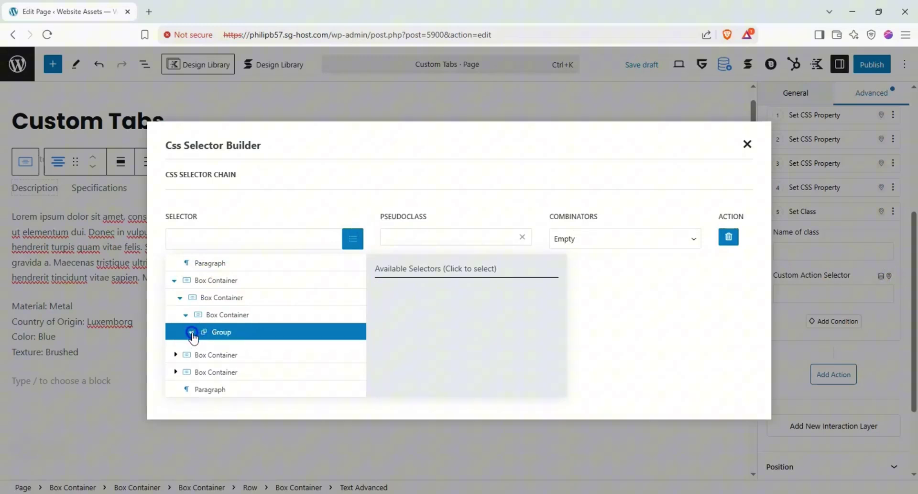
{"action": "left_click", "coordinate": [216, 349]}
{"action": "left_click", "coordinate": [220, 366]}
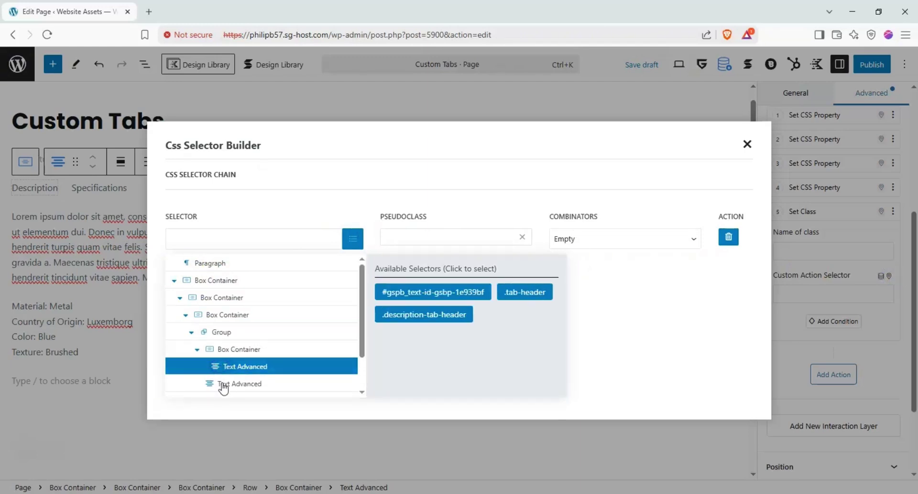
{"action": "left_click", "coordinate": [423, 313]}
{"action": "left_click", "coordinate": [352, 322]}
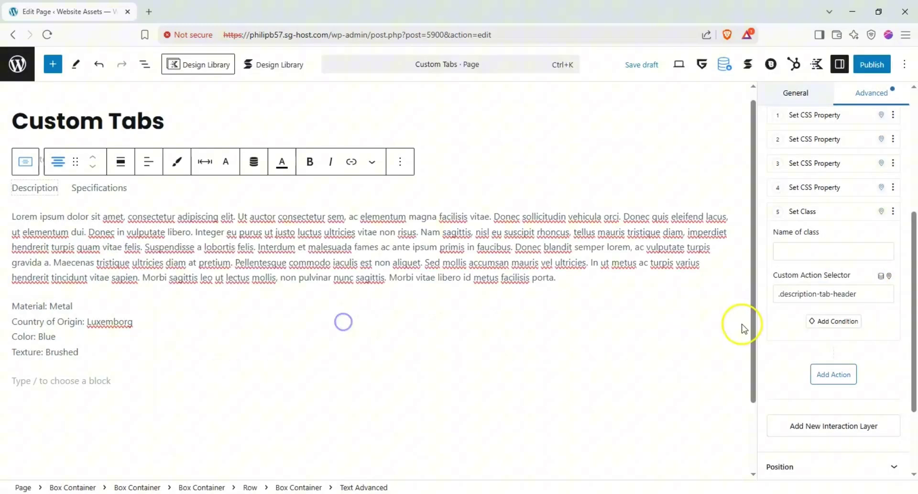
{"action": "left_click", "coordinate": [810, 242]}
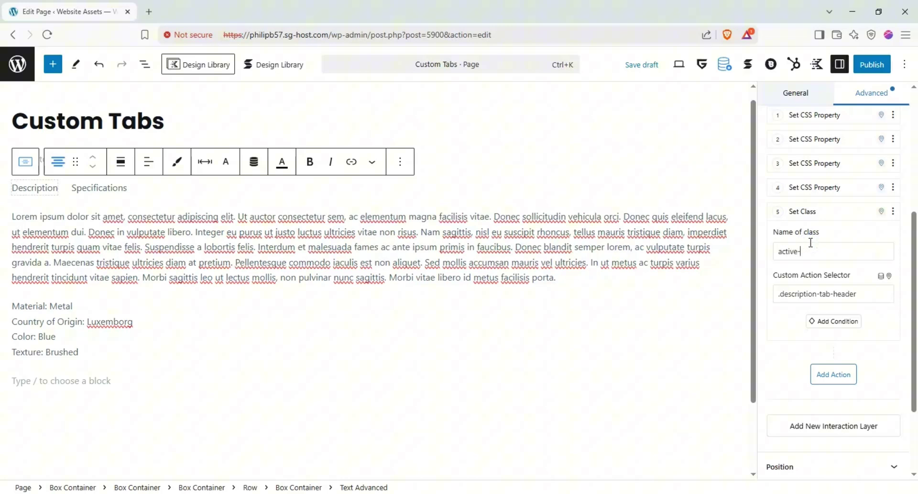
{"action": "left_click", "coordinate": [775, 347]}
Step: Add a sixth action of type Remove Class with the class name active-tab
{"action": "left_click", "coordinate": [819, 374]}
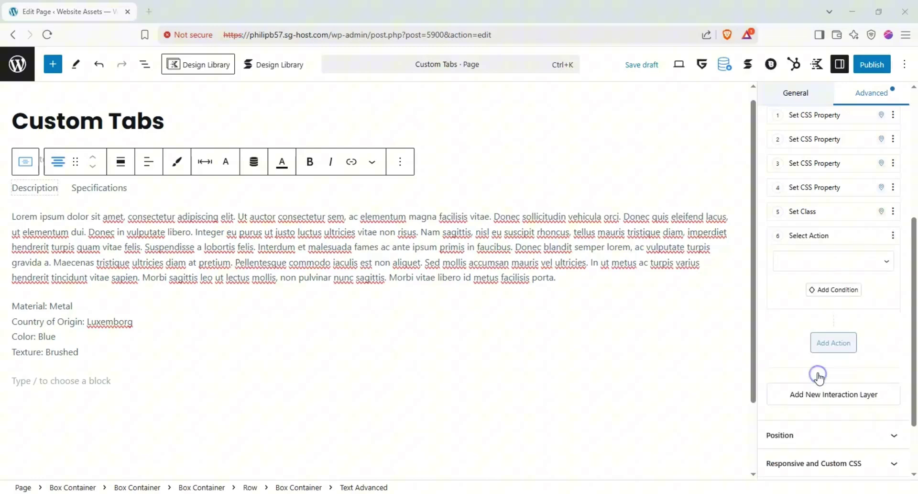
{"action": "left_click", "coordinate": [824, 262]}
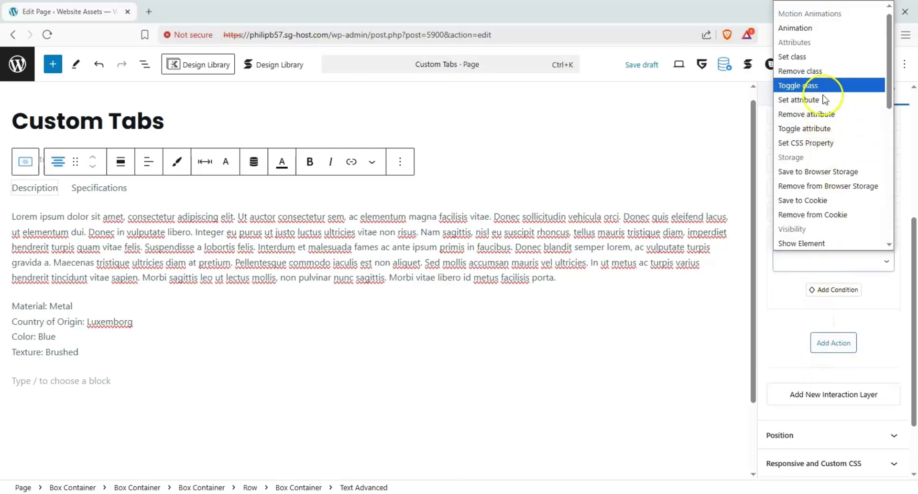
{"action": "left_click", "coordinate": [823, 72]}
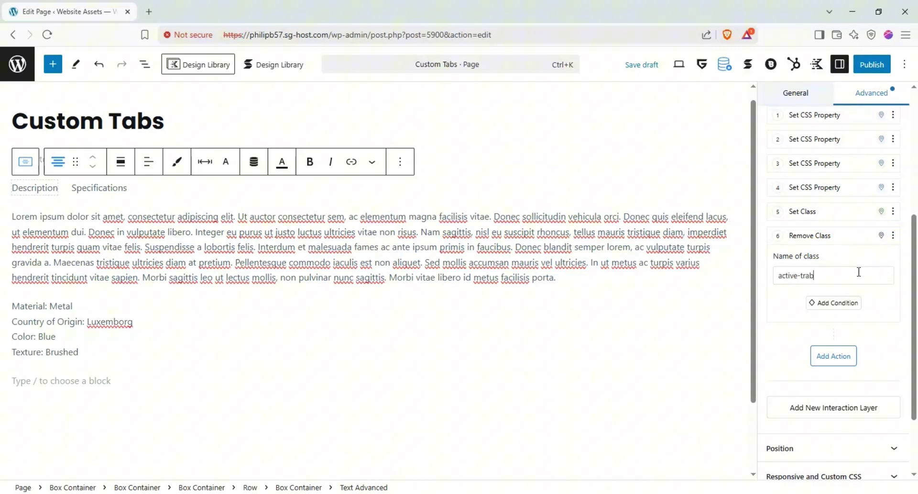
Step: Target the Remove Class action at .specifications-tab-header using a custom action selector built from the Specifications header's Text Advanced block
{"action": "left_click", "coordinate": [877, 234]}
{"action": "left_click", "coordinate": [881, 236]}
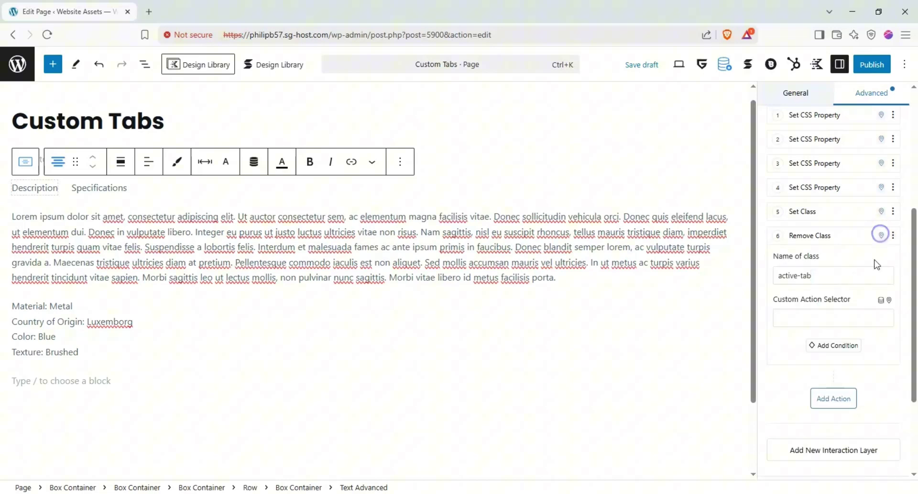
{"action": "left_click", "coordinate": [890, 300]}
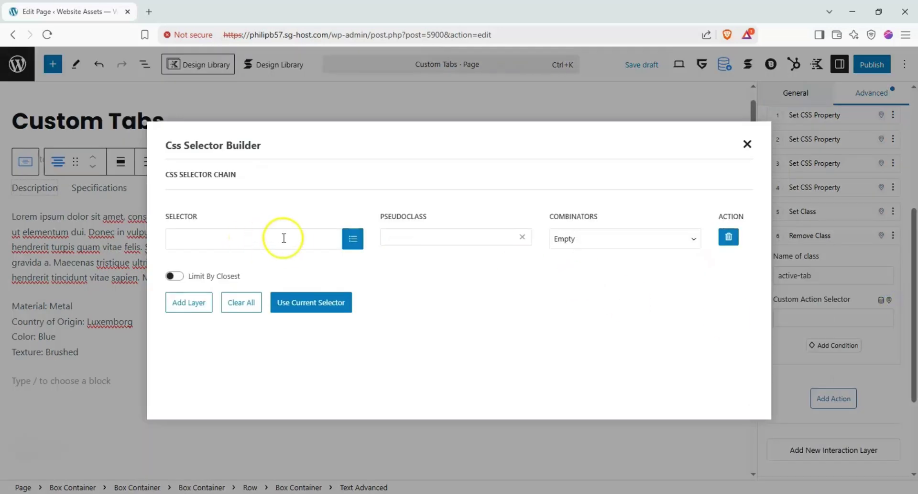
{"action": "left_click", "coordinate": [352, 238]}
{"action": "left_click", "coordinate": [176, 281]}
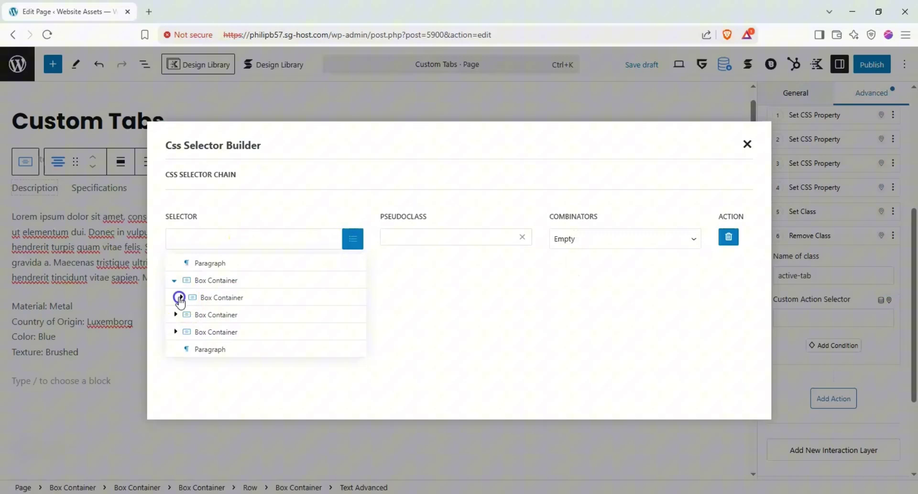
{"action": "left_click", "coordinate": [179, 297]}
{"action": "left_click", "coordinate": [186, 314]}
{"action": "left_click", "coordinate": [192, 332]}
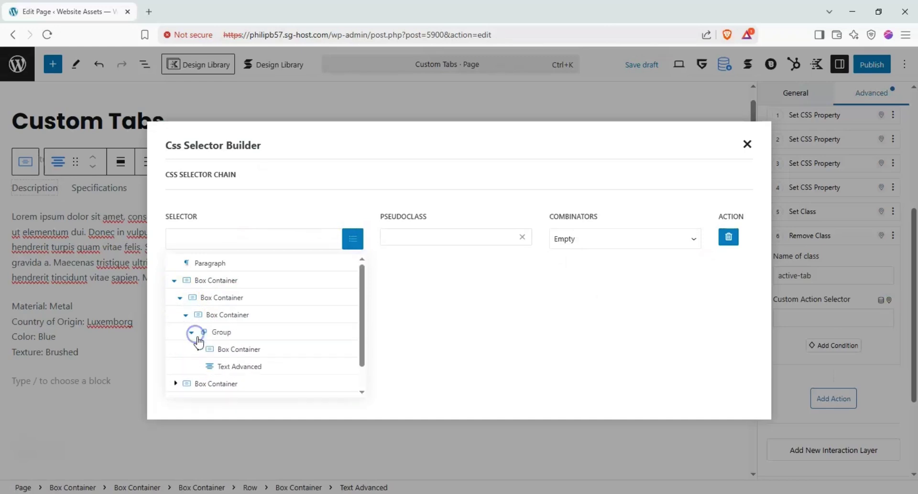
{"action": "left_click", "coordinate": [198, 351]}
{"action": "left_click", "coordinate": [227, 381]}
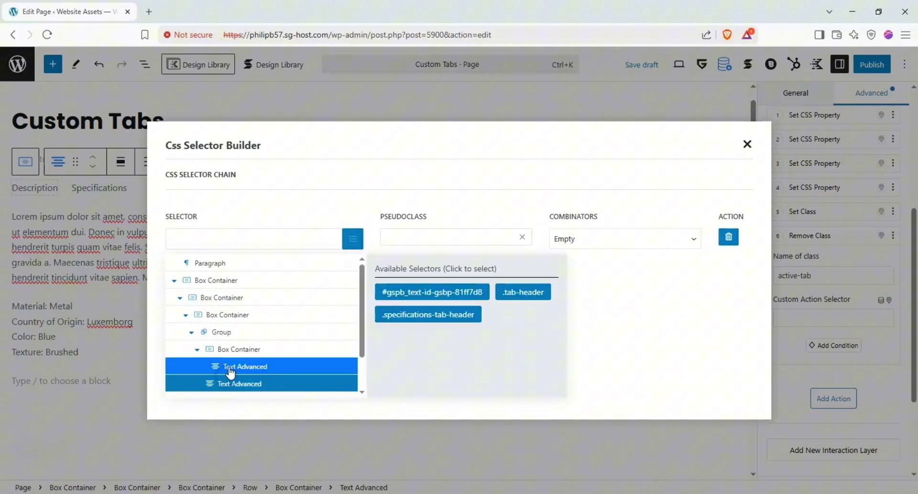
{"action": "left_click", "coordinate": [431, 315]}
{"action": "left_click", "coordinate": [299, 326]}
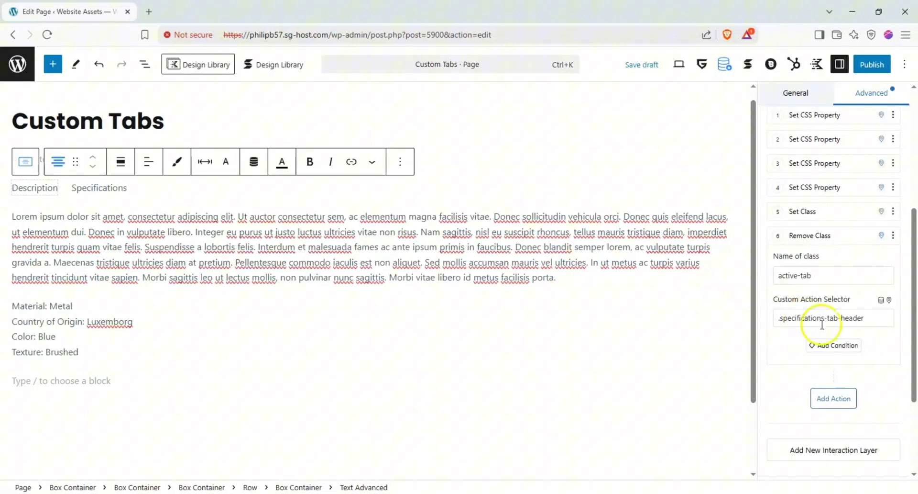
Step: Add a Class condition to the Remove Class action with Includes and the name active-tab, then collapse the action
{"action": "left_click", "coordinate": [827, 346]}
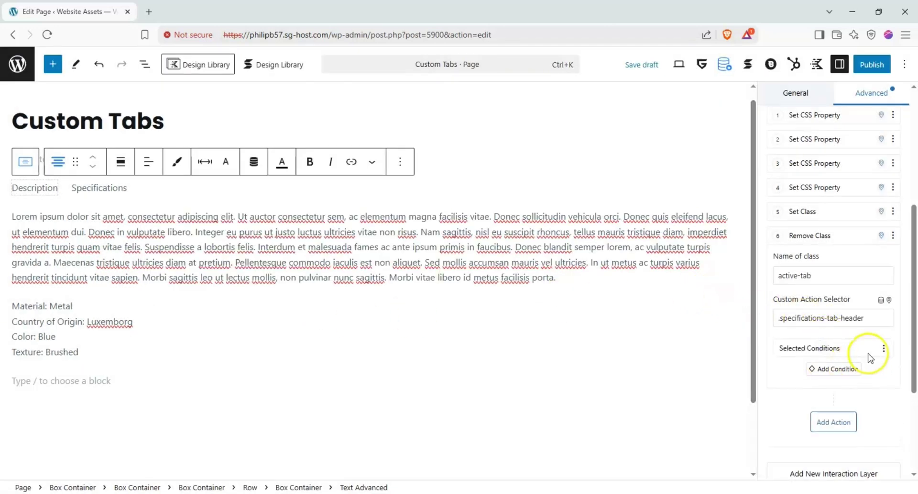
{"action": "left_click", "coordinate": [853, 382]}
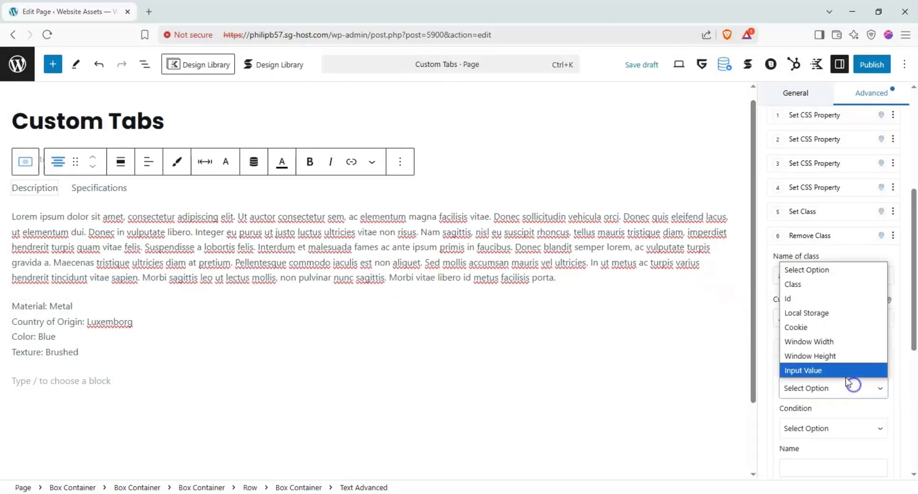
{"action": "left_click", "coordinate": [810, 297]}
{"action": "left_click", "coordinate": [822, 425]}
{"action": "left_click", "coordinate": [821, 460]}
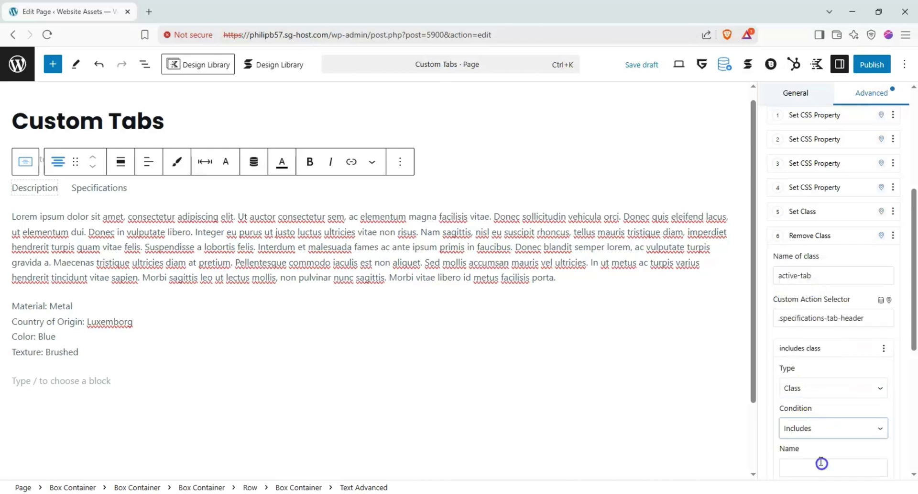
{"action": "scroll", "coordinate": [821, 461], "scroll_direction": "down", "scroll_amount": 1}
{"action": "left_click", "coordinate": [818, 412]}
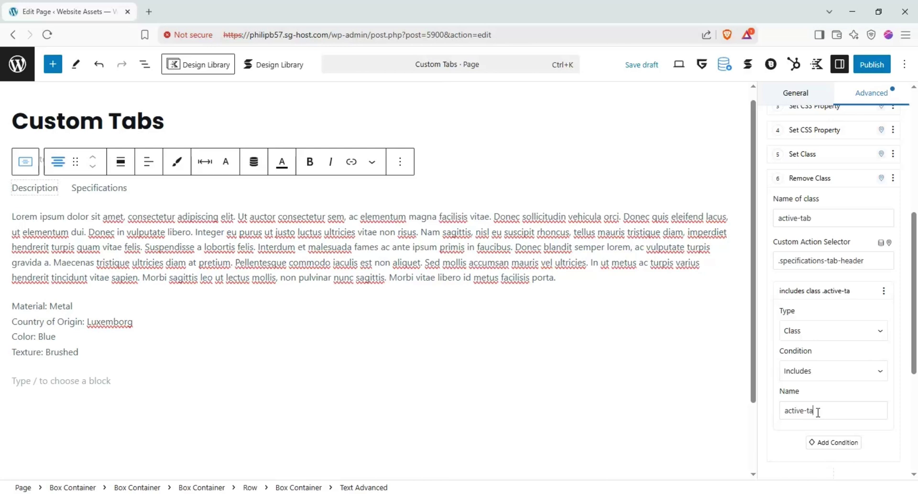
{"action": "scroll", "coordinate": [778, 352], "scroll_direction": "down", "scroll_amount": 1}
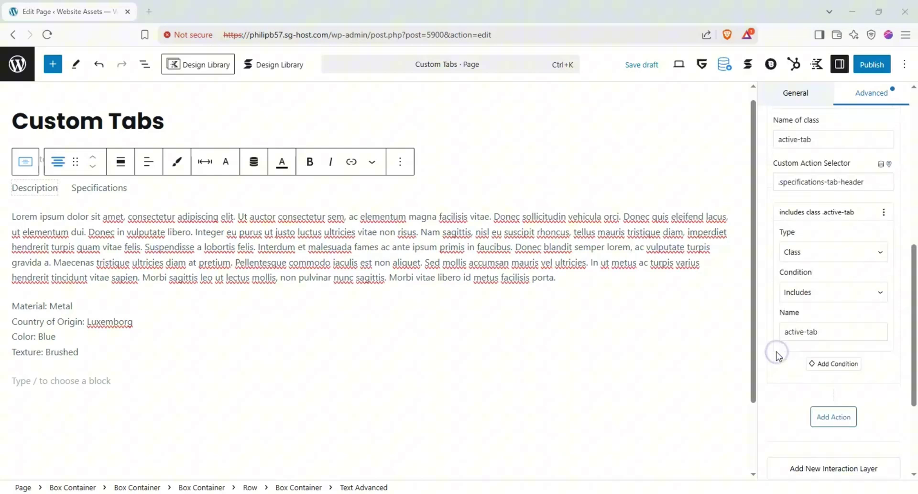
{"action": "scroll", "coordinate": [777, 354], "scroll_direction": "up", "scroll_amount": 2}
{"action": "left_click", "coordinate": [836, 238]}
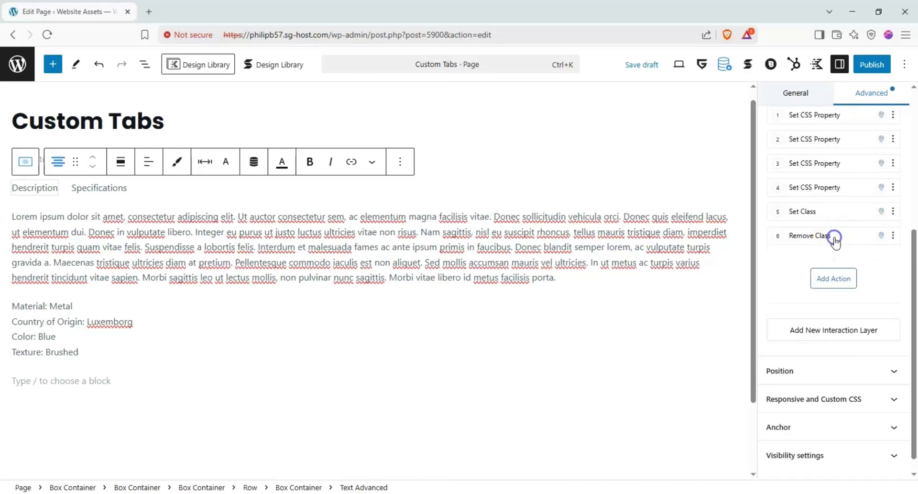
Step: Add a new interaction layer with the On Click trigger to the Specifications header text block
{"action": "scroll", "coordinate": [832, 225], "scroll_direction": "up", "scroll_amount": 3}
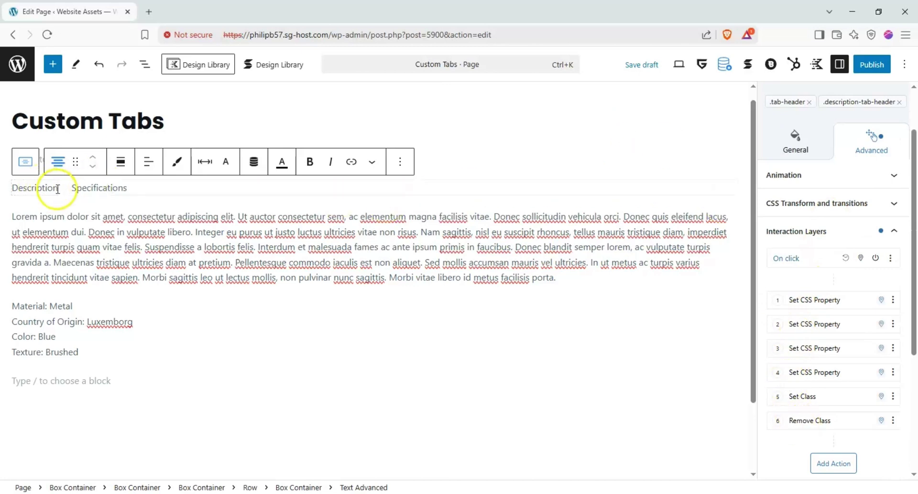
{"action": "left_click", "coordinate": [83, 188]}
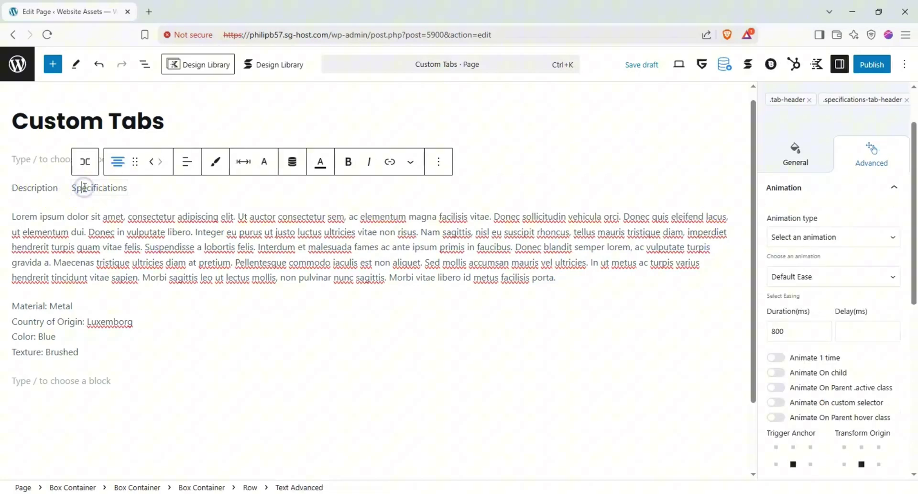
{"action": "left_click", "coordinate": [844, 188]}
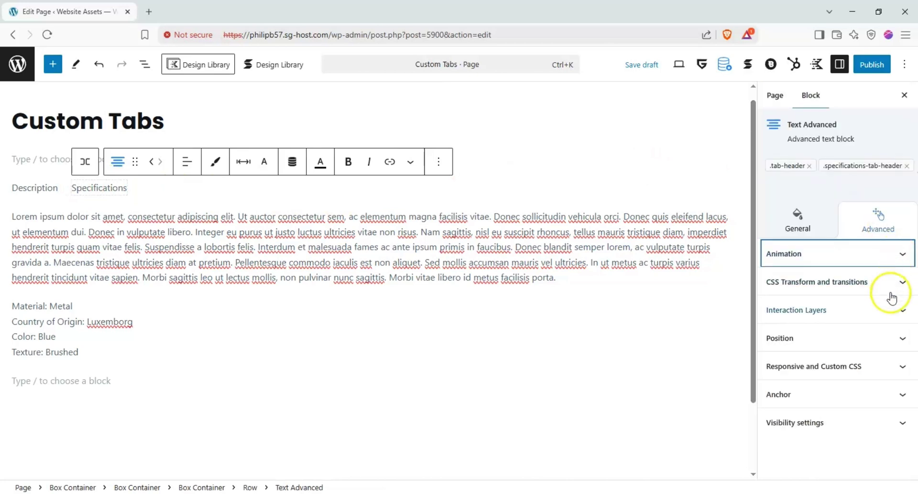
{"action": "left_click", "coordinate": [895, 307]}
{"action": "left_click", "coordinate": [844, 343]}
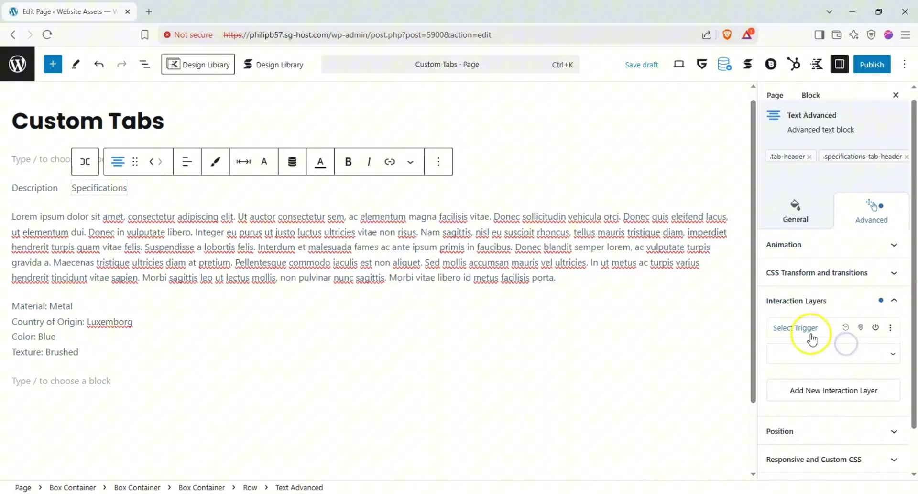
{"action": "left_click", "coordinate": [808, 354]}
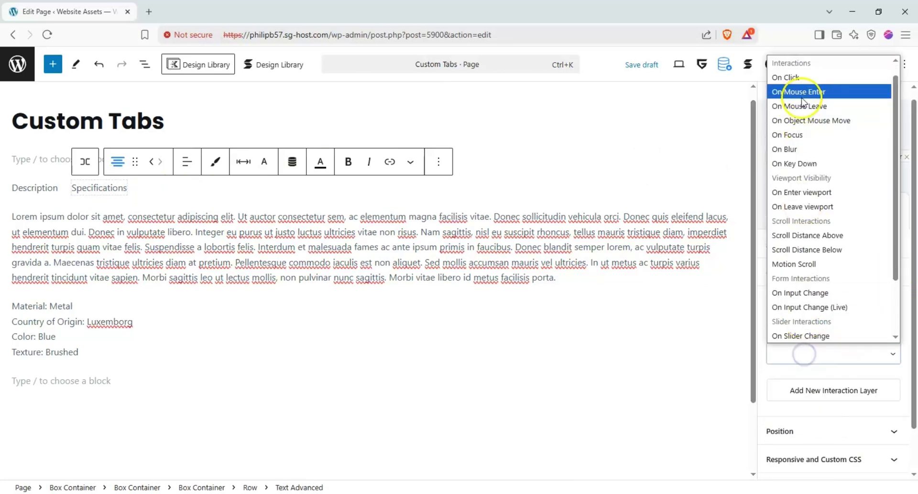
{"action": "left_click", "coordinate": [803, 87]}
Step: Add a Set CSS Property action to the Specifications header's On Click layer that sets display to block
{"action": "scroll", "coordinate": [830, 191], "scroll_direction": "down", "scroll_amount": 1}
{"action": "left_click", "coordinate": [845, 339]}
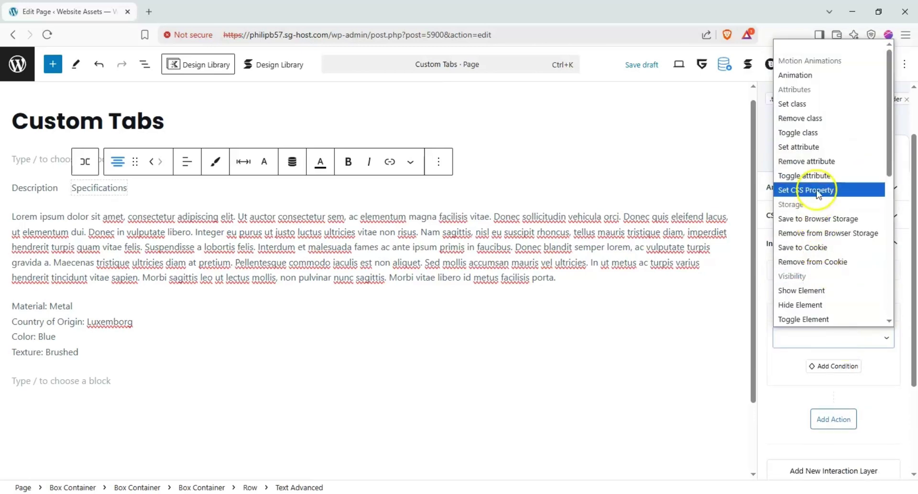
{"action": "left_click", "coordinate": [818, 189]}
{"action": "scroll", "coordinate": [809, 244], "scroll_direction": "down", "scroll_amount": 1}
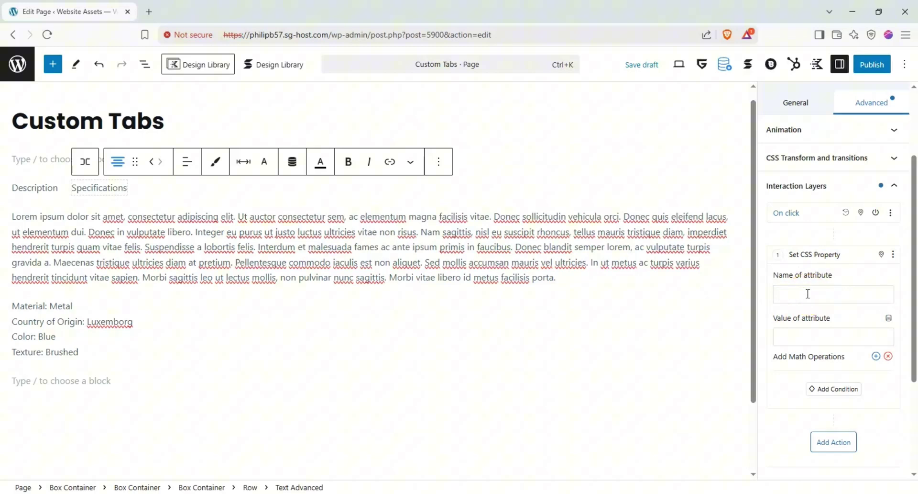
{"action": "left_click", "coordinate": [858, 293]}
Step: Target the display block action at .specifications-tab-content using a custom action selector built from the Specifications content's Text Advanced block
{"action": "left_click", "coordinate": [881, 254]}
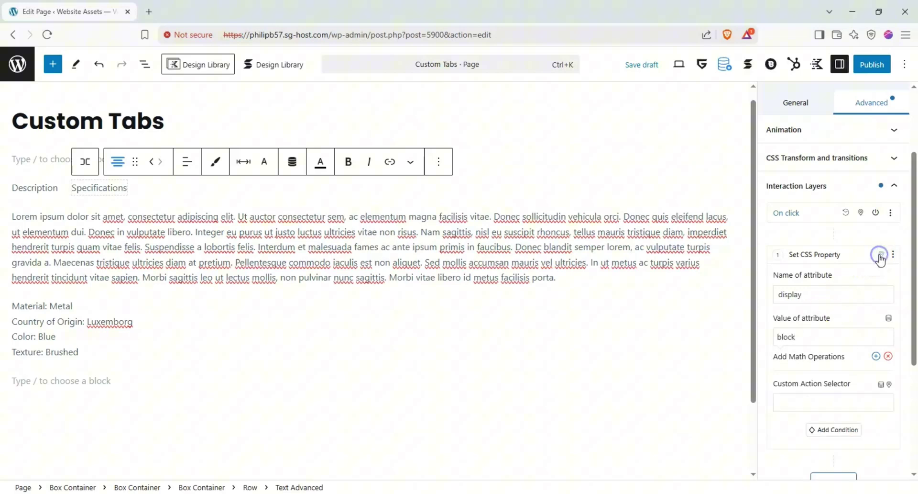
{"action": "left_click", "coordinate": [885, 384]}
{"action": "left_click", "coordinate": [352, 238]}
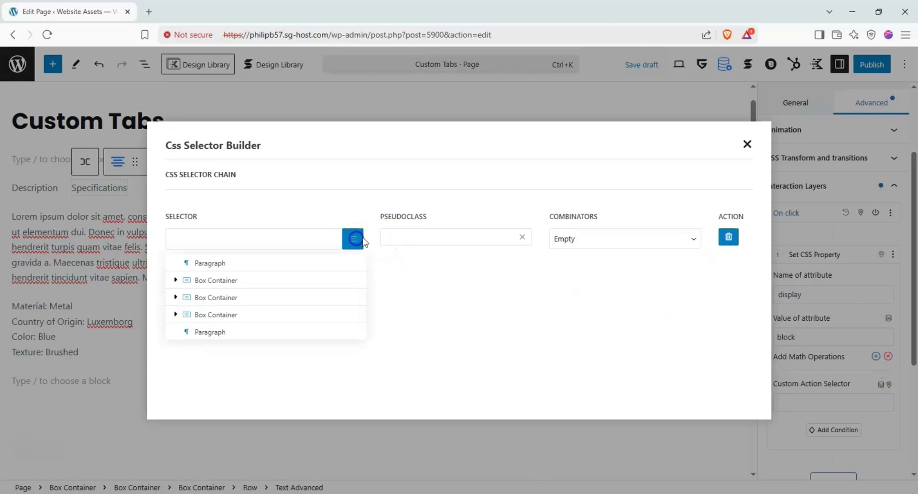
{"action": "left_click", "coordinate": [186, 316]}
{"action": "left_click", "coordinate": [205, 331]}
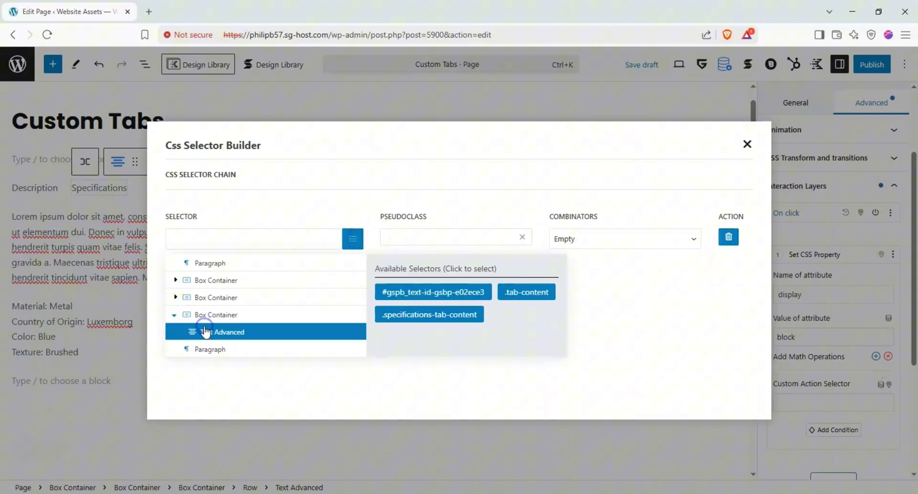
{"action": "left_click", "coordinate": [401, 315]}
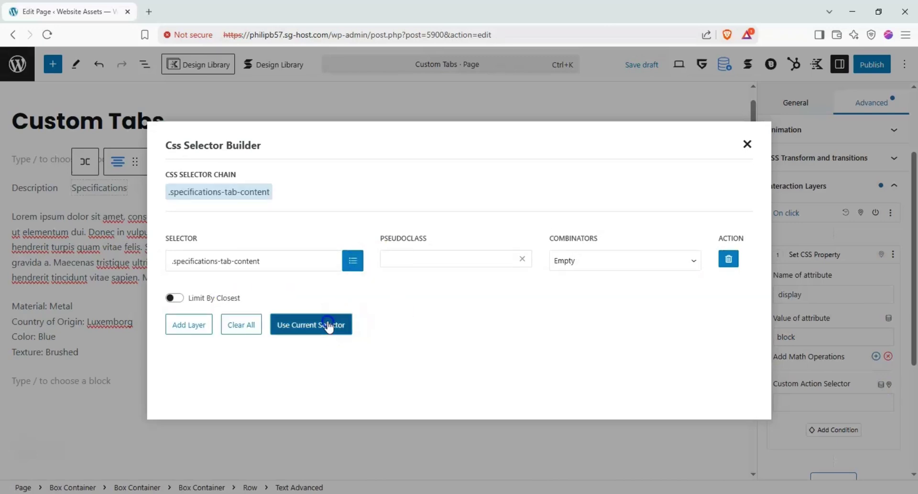
{"action": "left_click", "coordinate": [312, 324]}
Step: Add a second Set CSS Property action to the On Click layer that sets display to none
{"action": "scroll", "coordinate": [794, 330], "scroll_direction": "down", "scroll_amount": 1}
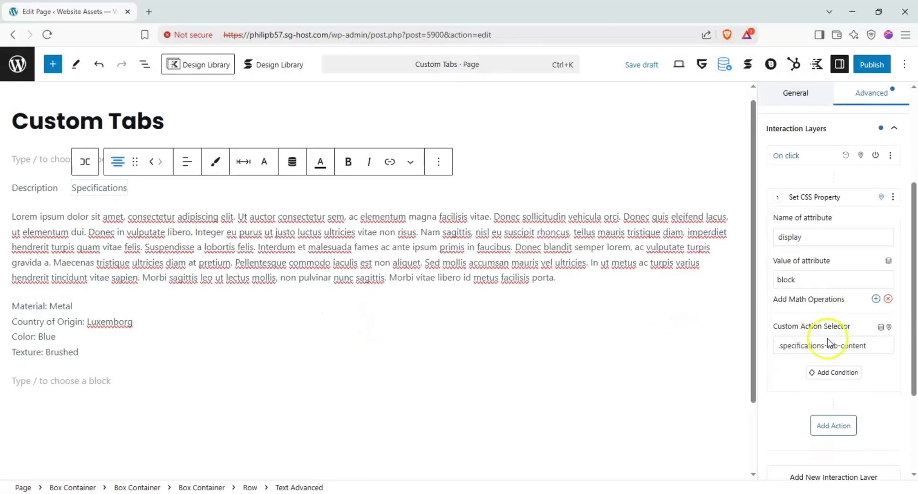
{"action": "left_click", "coordinate": [837, 425]}
{"action": "left_click", "coordinate": [841, 249]}
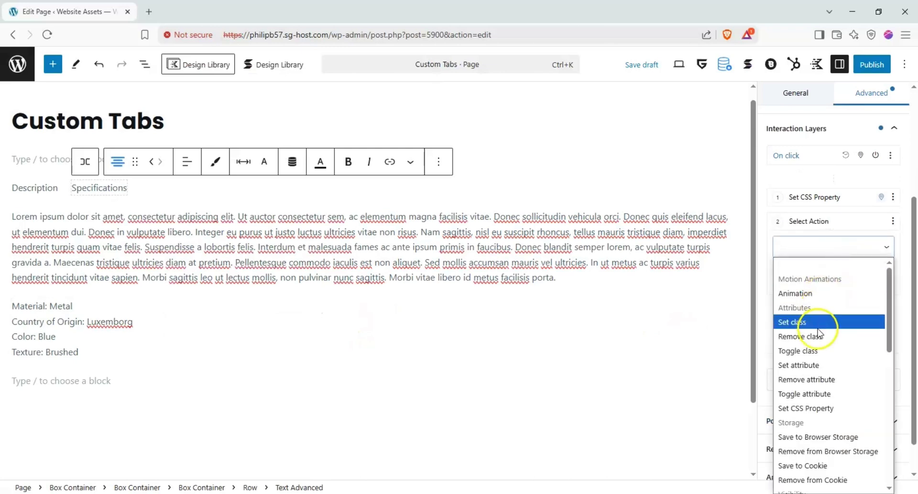
{"action": "left_click", "coordinate": [820, 404]}
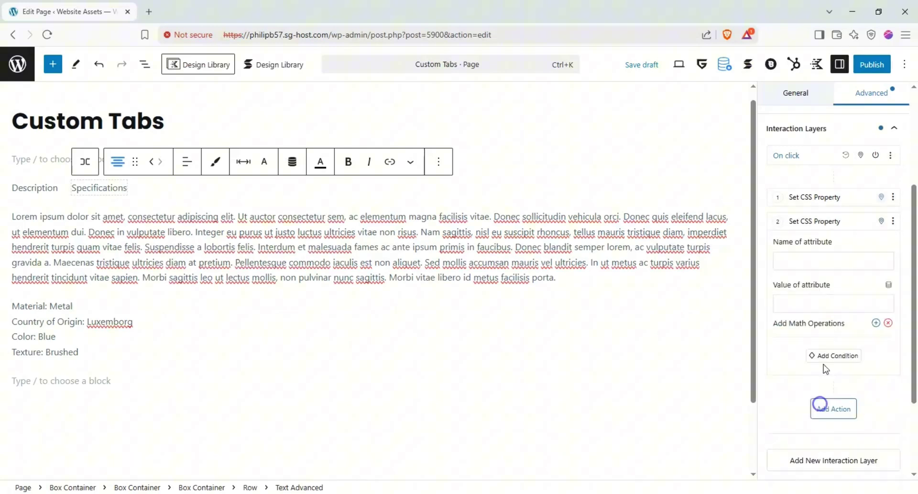
{"action": "left_click", "coordinate": [829, 261]}
Step: Target the display none action at .description-tab-content using a custom action selector built from the Description content's Box Container
{"action": "left_click", "coordinate": [882, 221]}
{"action": "left_click", "coordinate": [890, 351]}
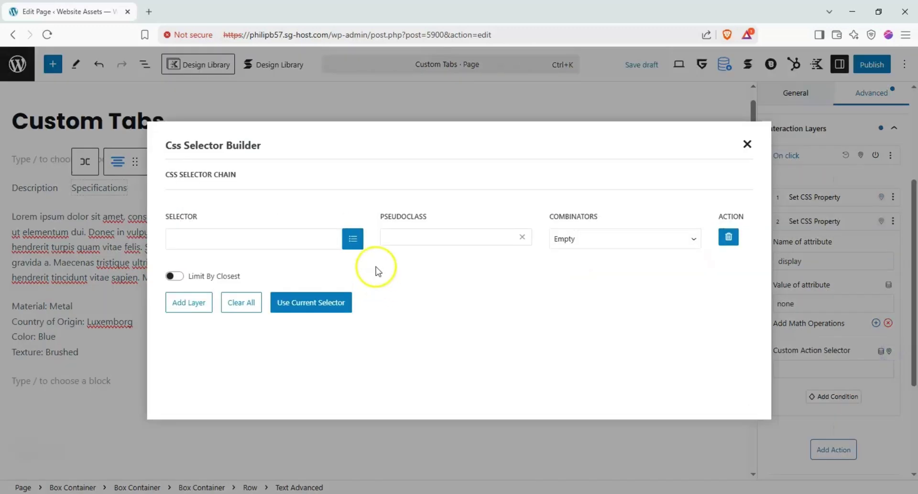
{"action": "left_click", "coordinate": [352, 239]}
{"action": "left_click", "coordinate": [175, 297]}
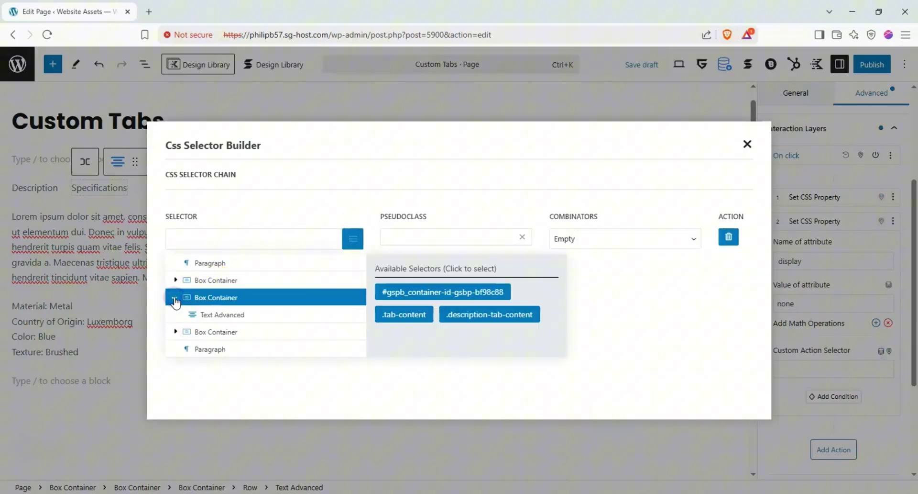
{"action": "left_click", "coordinate": [475, 316]}
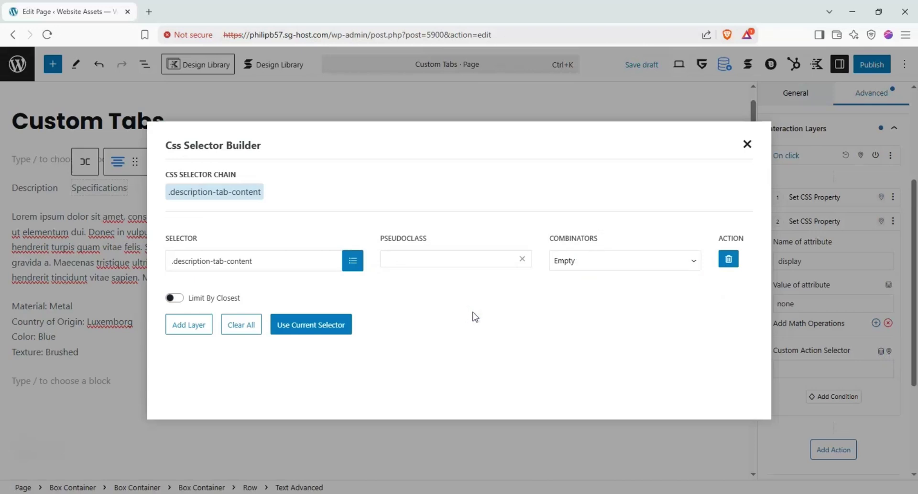
{"action": "left_click", "coordinate": [338, 327]}
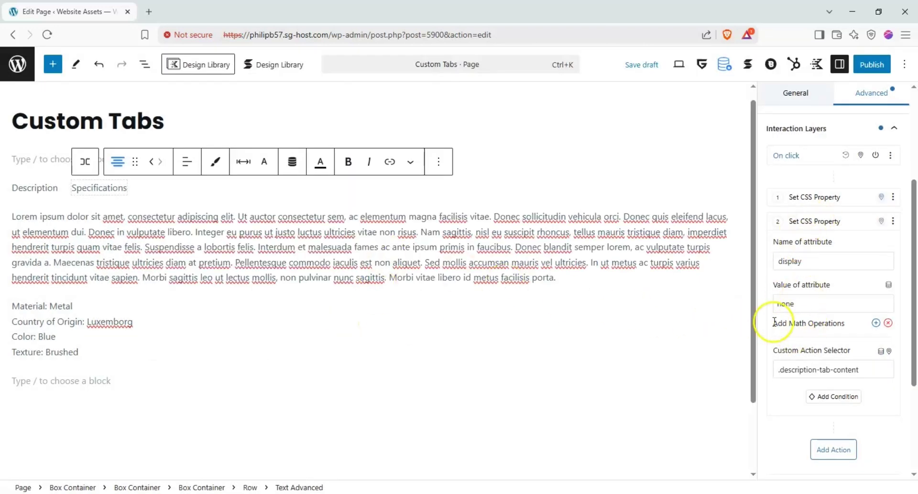
Step: Add a Class condition to the display none action with Not Includes and the name hidden
{"action": "scroll", "coordinate": [824, 348], "scroll_direction": "down", "scroll_amount": 2}
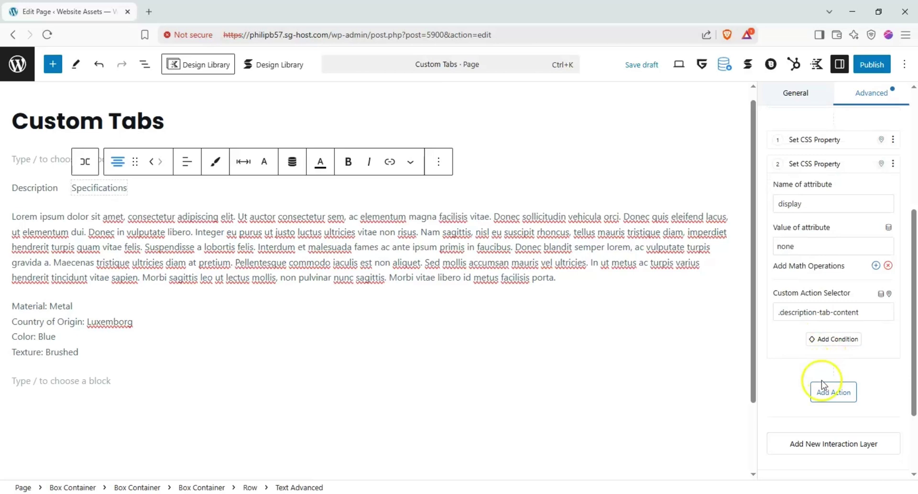
{"action": "left_click", "coordinate": [834, 339]}
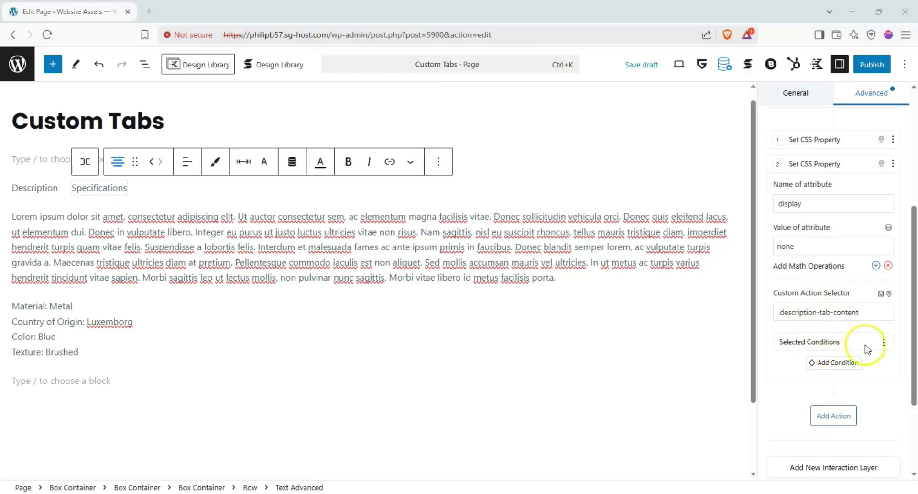
{"action": "left_click", "coordinate": [846, 342]}
{"action": "left_click", "coordinate": [818, 381]}
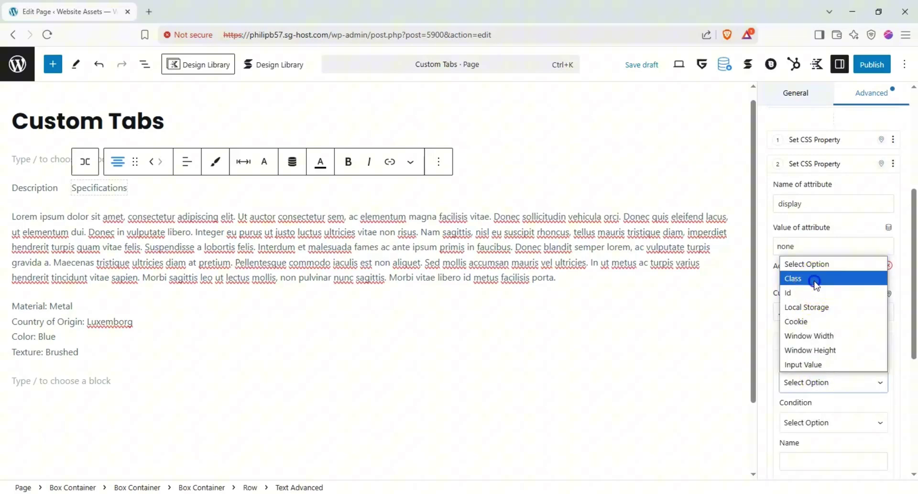
{"action": "left_click", "coordinate": [816, 279]}
{"action": "scroll", "coordinate": [822, 322], "scroll_direction": "down", "scroll_amount": 2}
{"action": "left_click", "coordinate": [826, 365]}
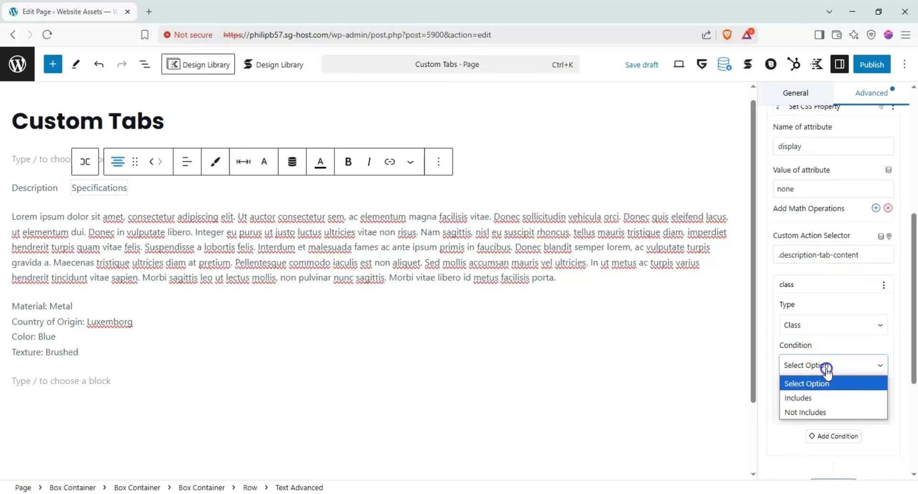
{"action": "left_click", "coordinate": [819, 412]}
{"action": "left_click", "coordinate": [813, 401]}
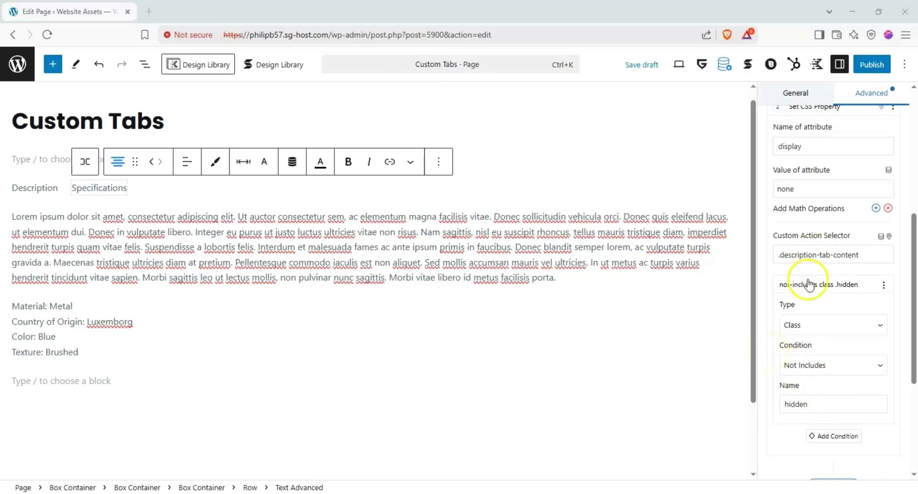
Step: Add a third Set CSS Property action that sets border-bottom-color to blue
{"action": "scroll", "coordinate": [827, 344], "scroll_direction": "down", "scroll_amount": 3}
{"action": "left_click", "coordinate": [829, 373]}
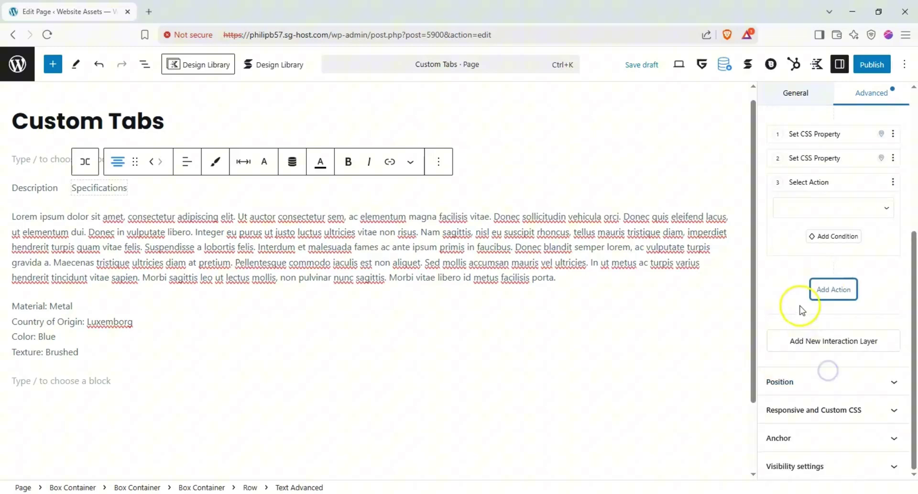
{"action": "left_click", "coordinate": [832, 270]}
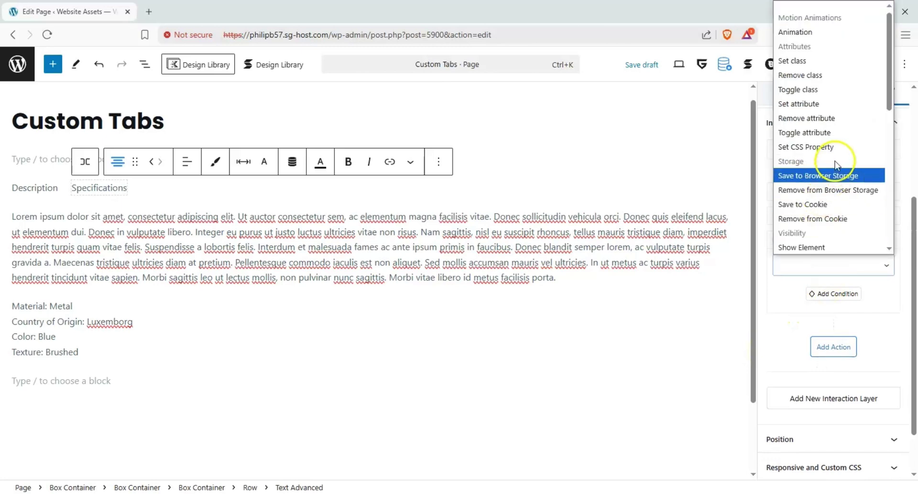
{"action": "left_click", "coordinate": [846, 147]}
{"action": "left_click", "coordinate": [822, 277]}
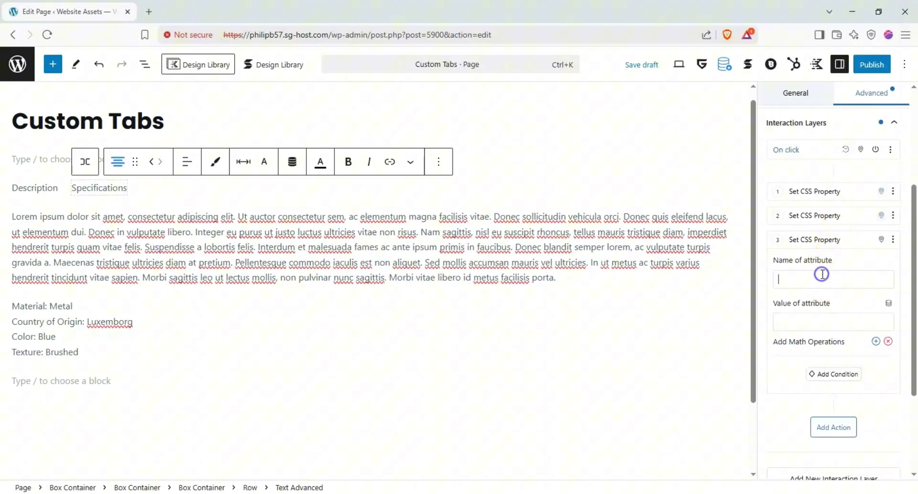
{"action": "left_click", "coordinate": [819, 322]}
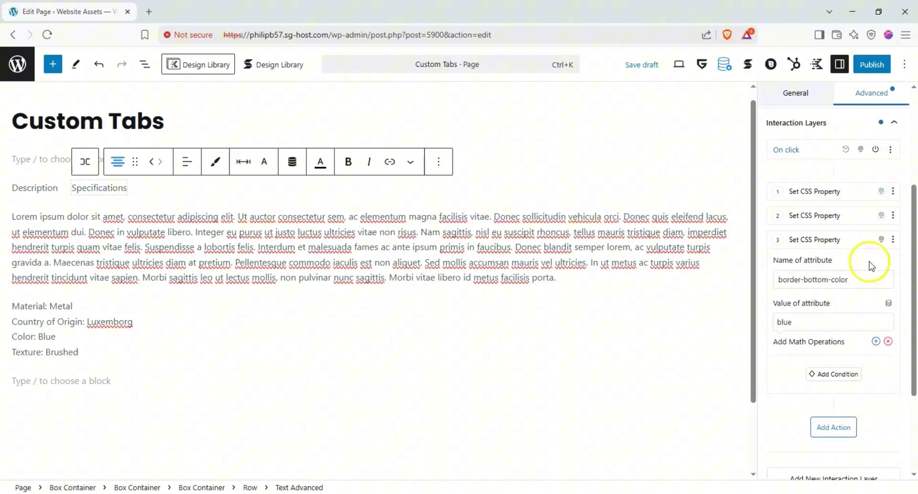
Step: Target the blue border action at .specifications-tab-header using a custom action selector built from the Specifications header's Text Advanced block
{"action": "left_click", "coordinate": [882, 240]}
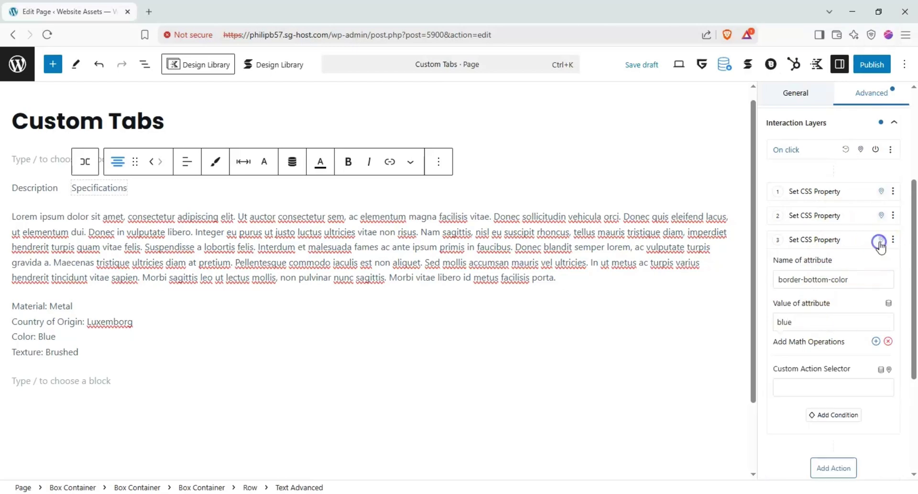
{"action": "left_click", "coordinate": [889, 371]}
{"action": "left_click", "coordinate": [354, 239]}
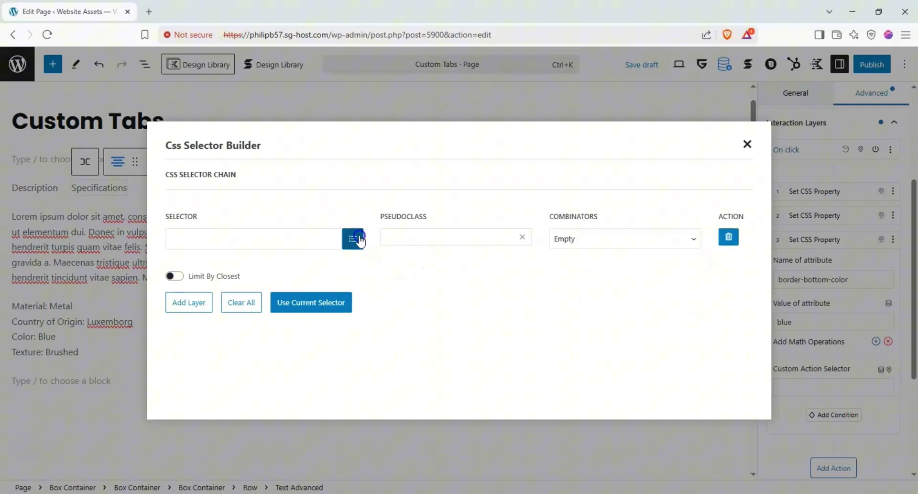
{"action": "left_click", "coordinate": [178, 281]}
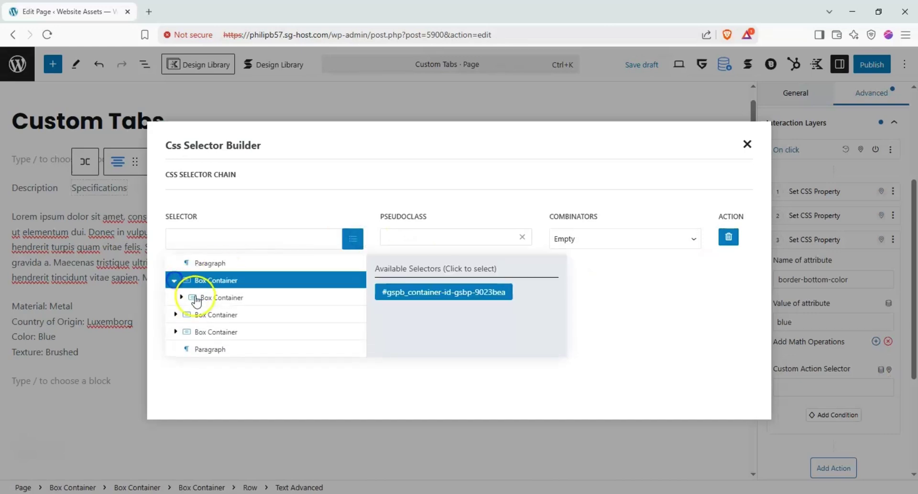
{"action": "left_click", "coordinate": [196, 297]}
{"action": "left_click", "coordinate": [196, 314]}
{"action": "left_click", "coordinate": [196, 331]}
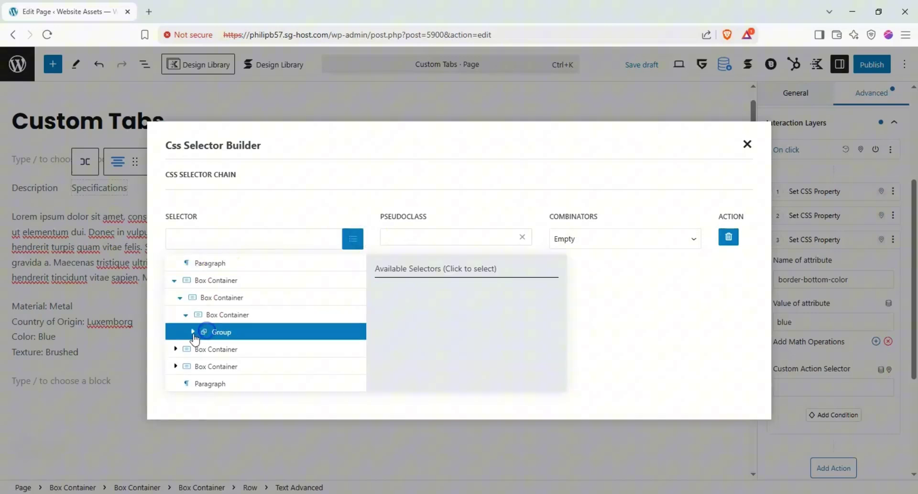
{"action": "left_click", "coordinate": [212, 367]}
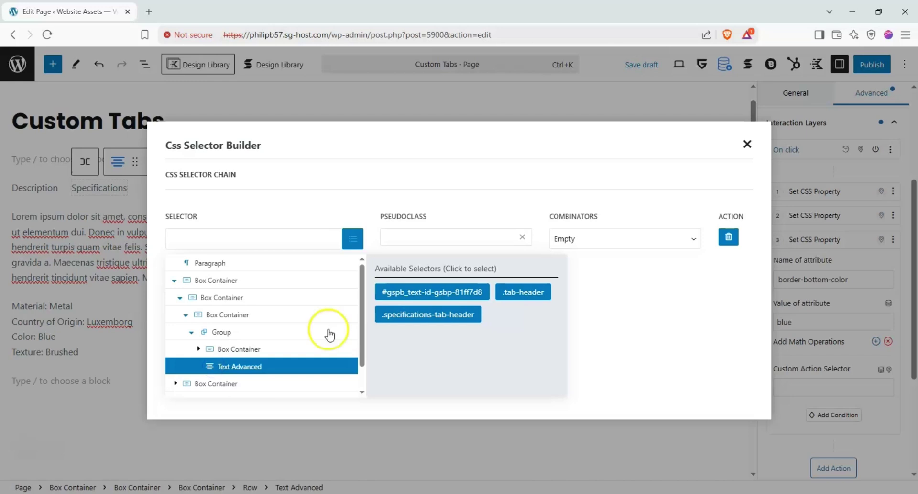
{"action": "left_click", "coordinate": [414, 315]}
{"action": "left_click", "coordinate": [328, 325]}
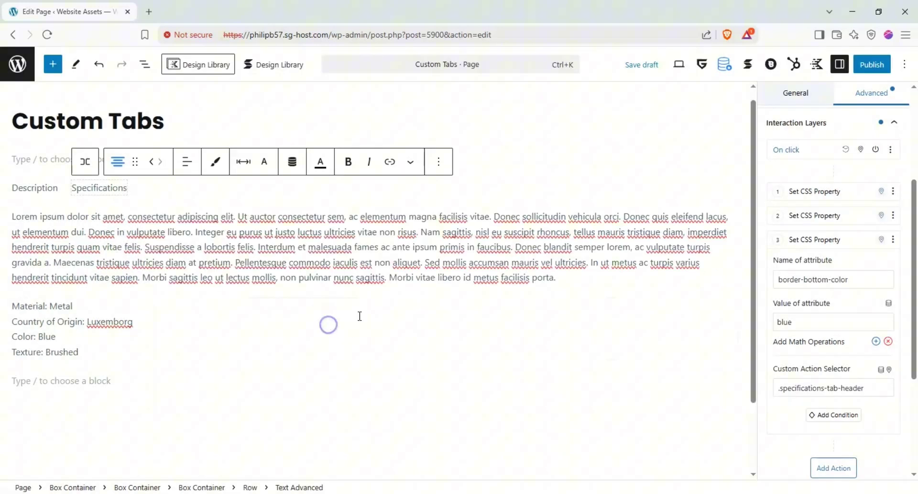
Step: Add a fourth Set CSS Property action that sets border-bottom-color to transparent
{"action": "scroll", "coordinate": [807, 313], "scroll_direction": "down", "scroll_amount": 1}
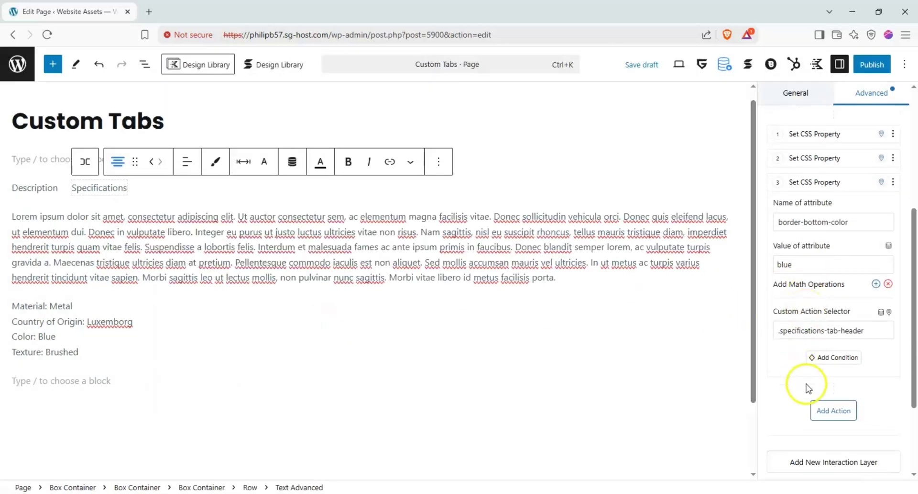
{"action": "left_click", "coordinate": [825, 410]}
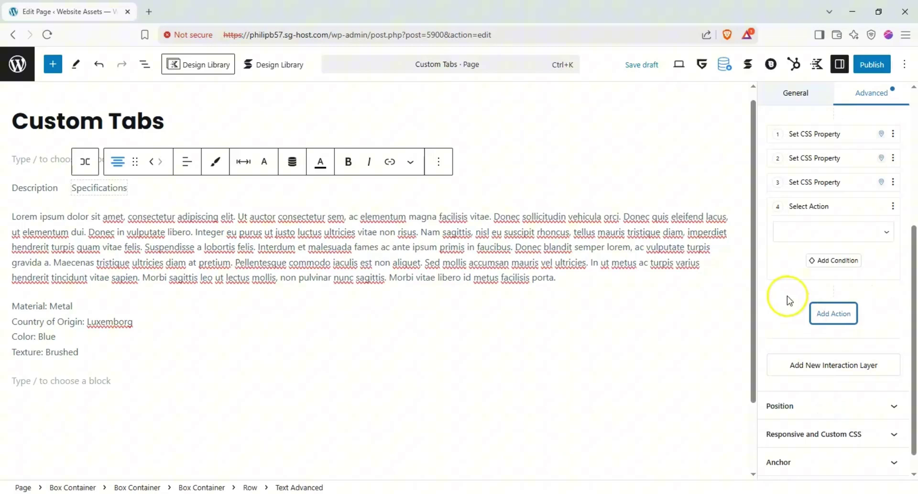
{"action": "left_click", "coordinate": [855, 236]}
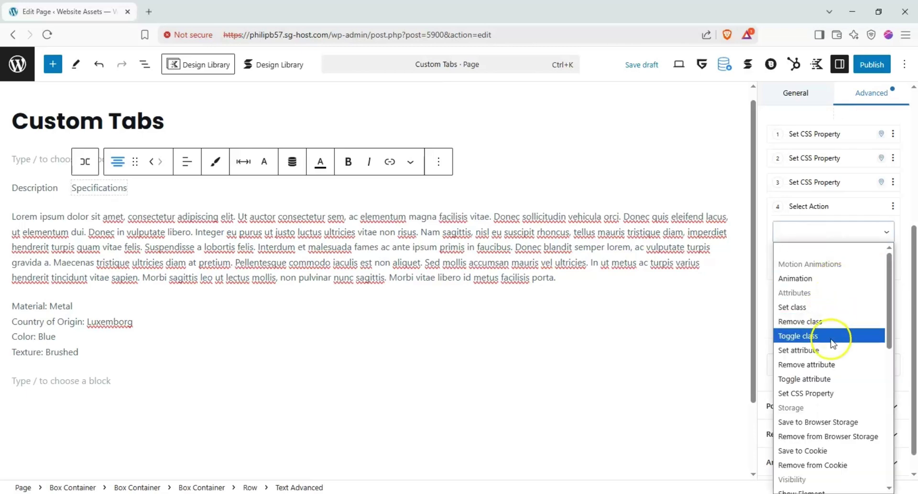
{"action": "left_click", "coordinate": [834, 386]}
{"action": "left_click", "coordinate": [828, 244]}
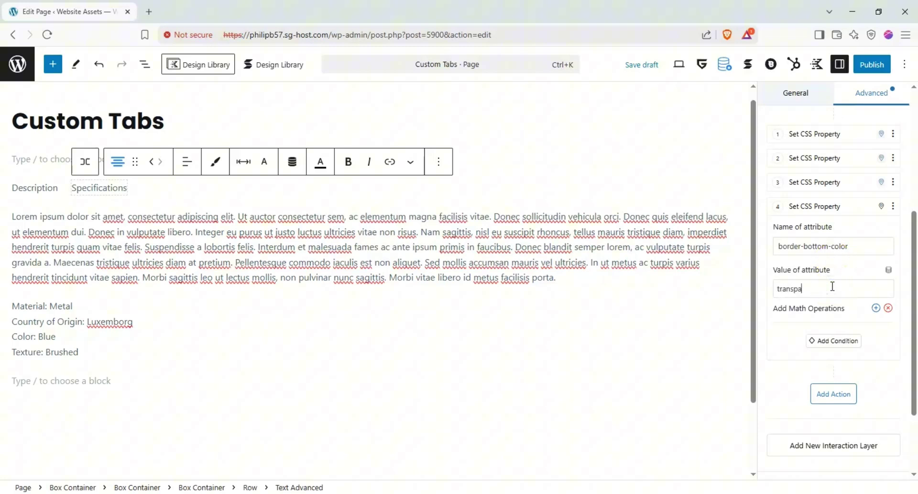
Step: Target the transparent border action at .description-tab-header using a custom action selector built from the Description header's Text Advanced block
{"action": "left_click", "coordinate": [881, 206]}
{"action": "left_click", "coordinate": [882, 335]}
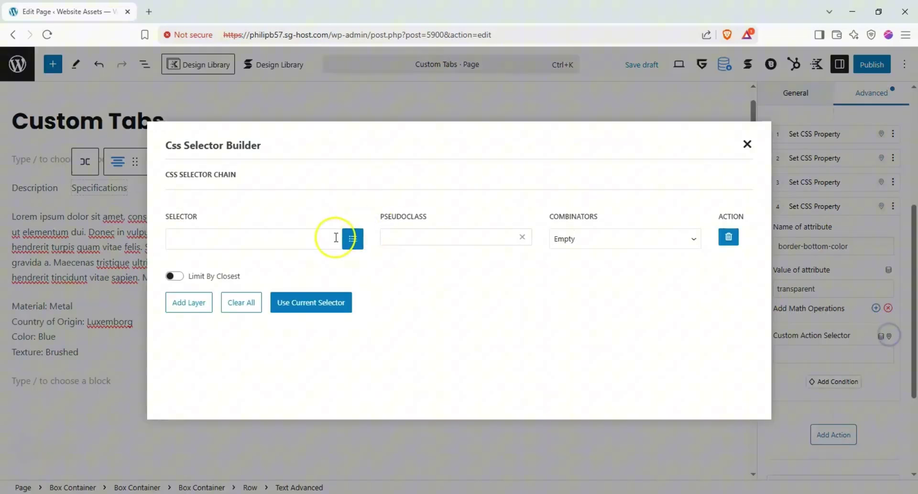
{"action": "left_click", "coordinate": [353, 238]}
{"action": "left_click", "coordinate": [178, 279]}
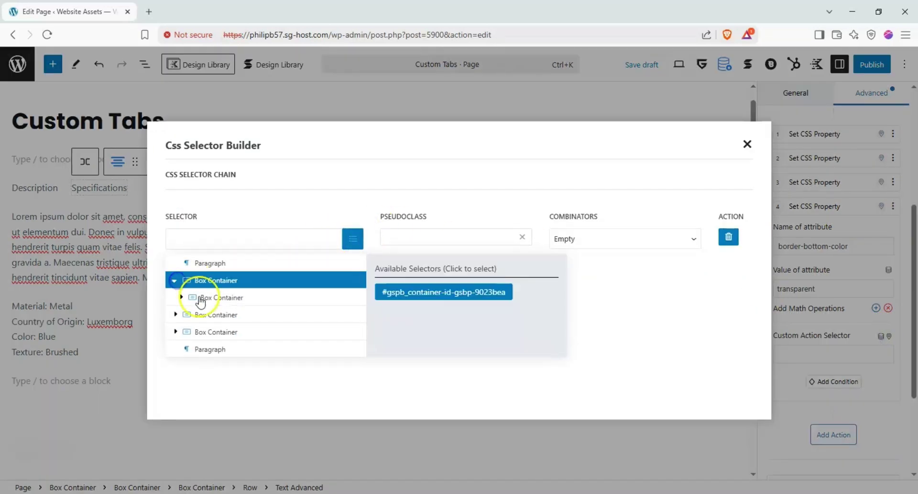
{"action": "left_click", "coordinate": [194, 296]}
{"action": "left_click", "coordinate": [200, 314]}
{"action": "left_click", "coordinate": [195, 332]}
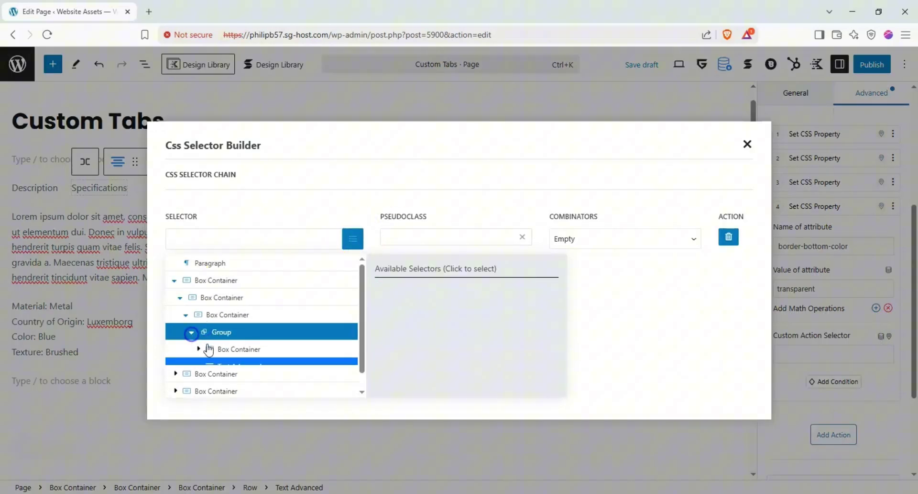
{"action": "left_click", "coordinate": [196, 348]}
{"action": "left_click", "coordinate": [219, 364]}
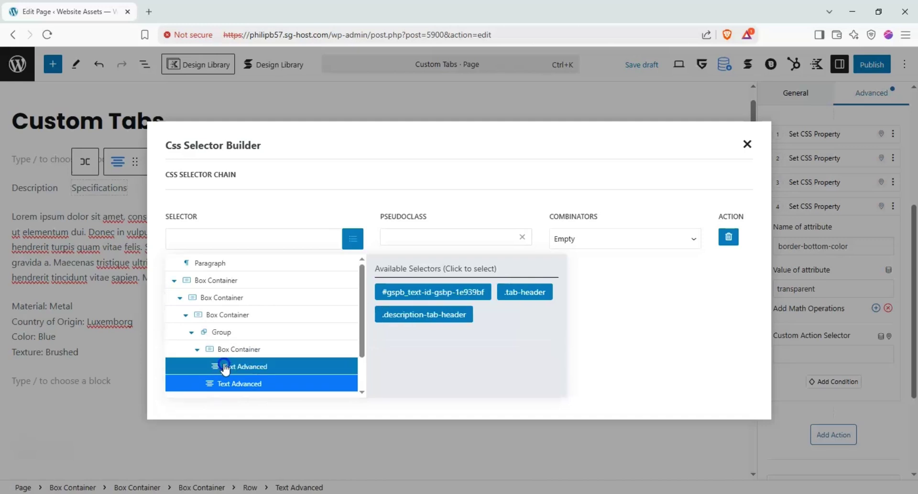
{"action": "left_click", "coordinate": [448, 316]}
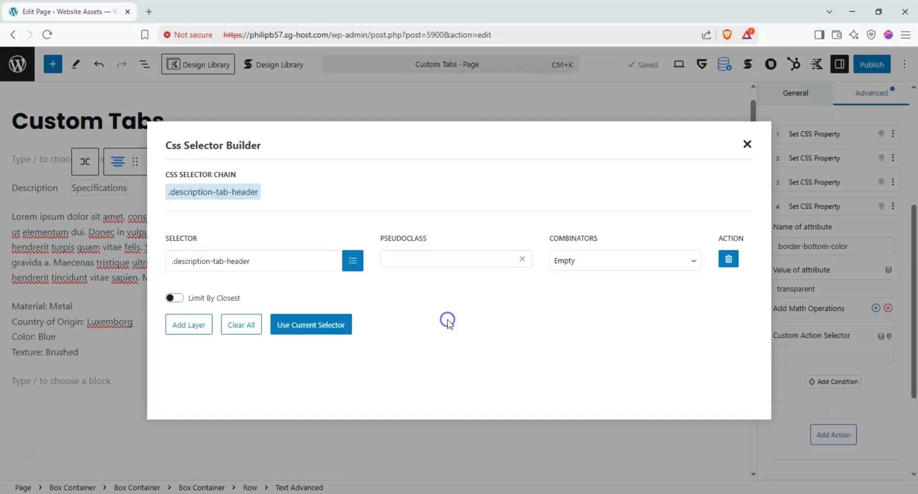
{"action": "left_click", "coordinate": [318, 320]}
Step: Add a Class condition to the transparent border action with Includes and the name active-header
{"action": "left_click", "coordinate": [818, 382]}
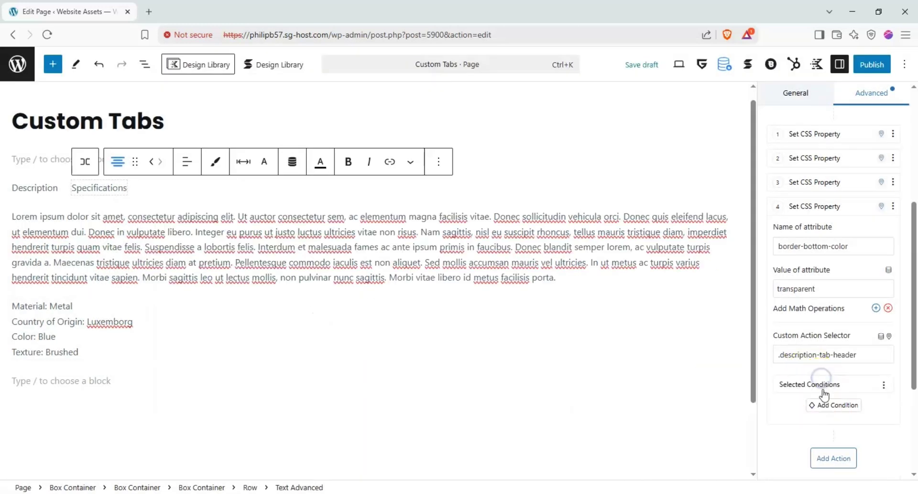
{"action": "left_click", "coordinate": [832, 424]}
{"action": "left_click", "coordinate": [828, 321]}
{"action": "scroll", "coordinate": [832, 319], "scroll_direction": "down", "scroll_amount": 2}
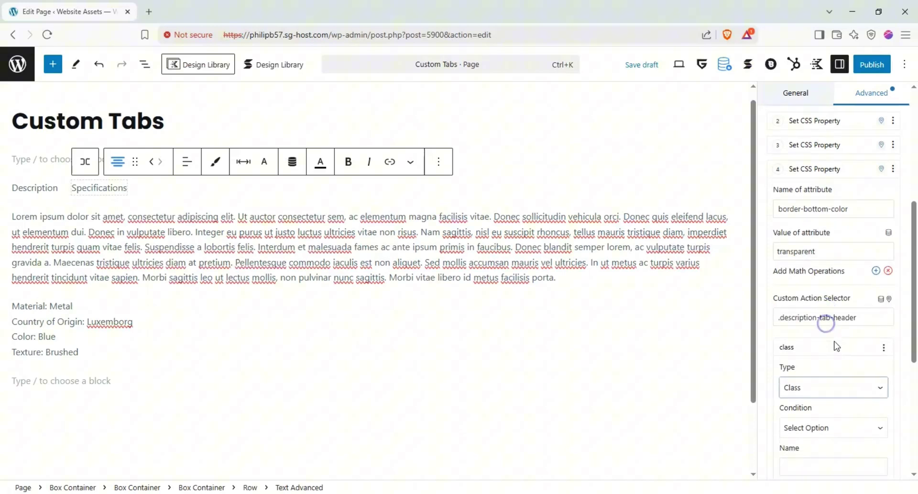
{"action": "left_click", "coordinate": [835, 407]}
{"action": "left_click", "coordinate": [828, 439]}
{"action": "scroll", "coordinate": [830, 383], "scroll_direction": "down", "scroll_amount": 2}
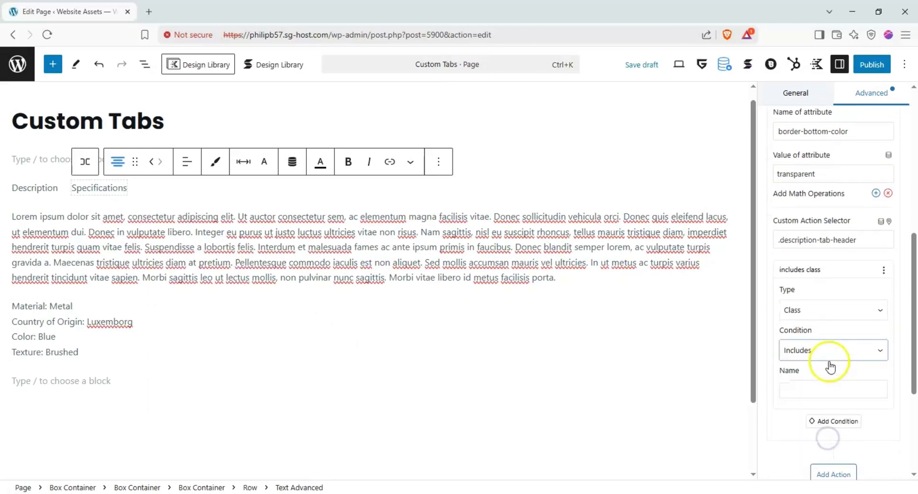
{"action": "left_click", "coordinate": [815, 384]}
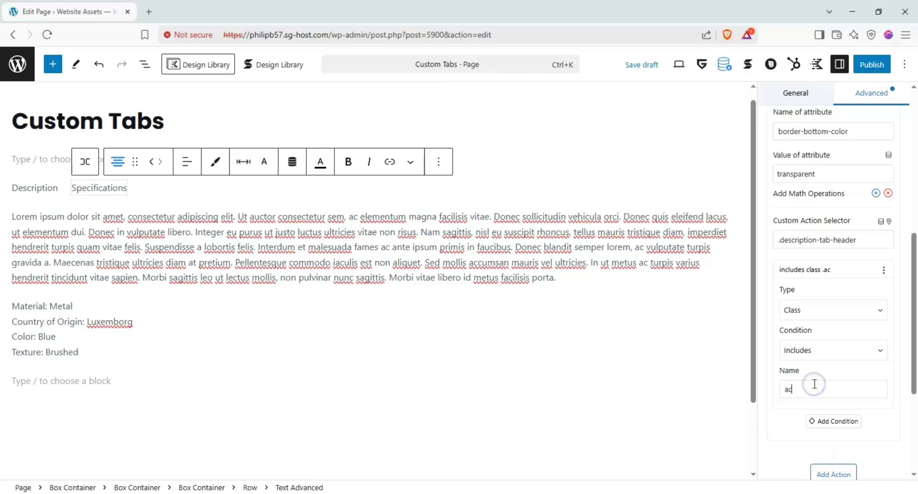
{"action": "type", "text": "active-header"}
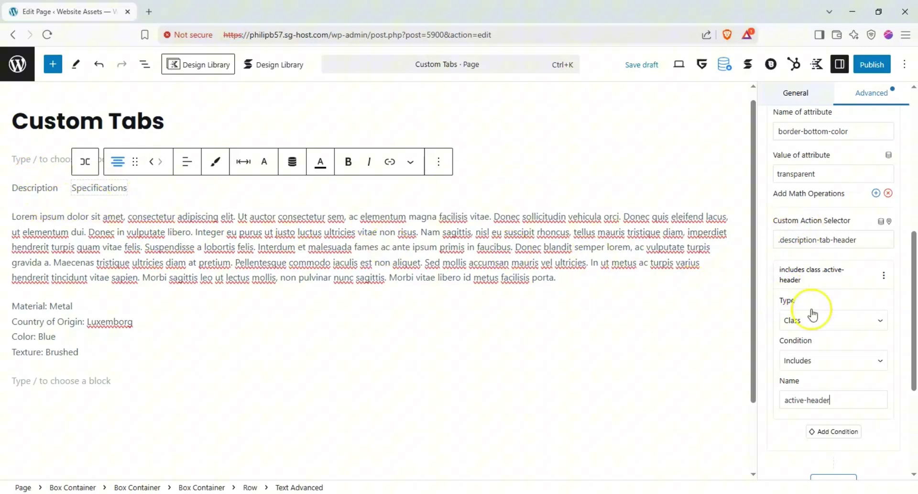
{"action": "scroll", "coordinate": [801, 318], "scroll_direction": "down", "scroll_amount": 2}
{"action": "scroll", "coordinate": [785, 324], "scroll_direction": "up", "scroll_amount": 2}
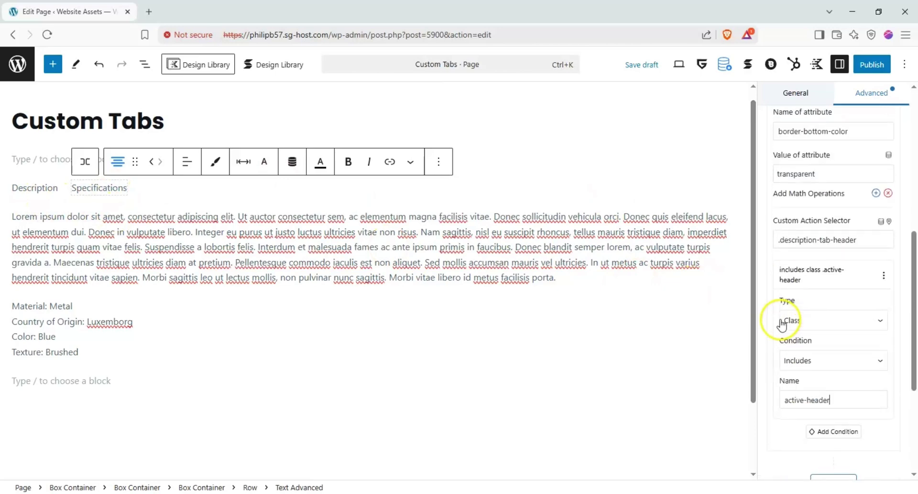
{"action": "scroll", "coordinate": [769, 322], "scroll_direction": "up", "scroll_amount": 2}
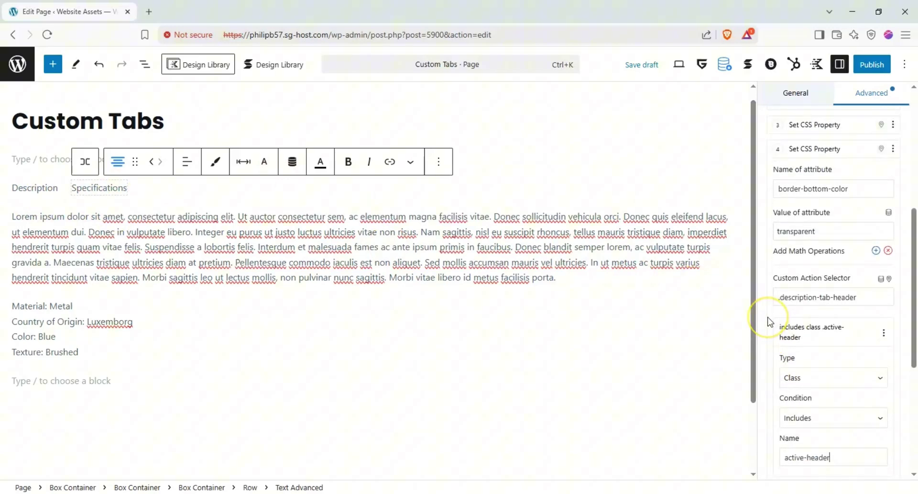
Step: Add a fifth action to the on-click interaction that sets the class active-tab
{"action": "scroll", "coordinate": [769, 322], "scroll_direction": "down", "scroll_amount": 4}
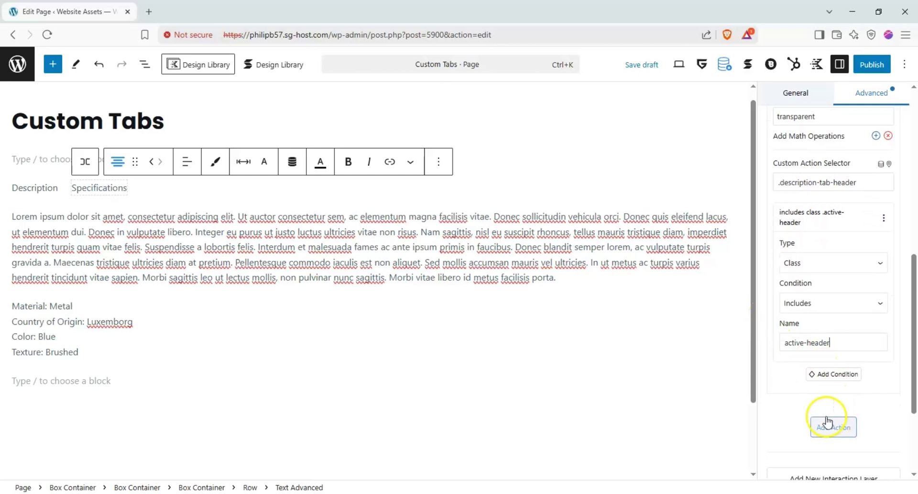
{"action": "left_click", "coordinate": [821, 426]}
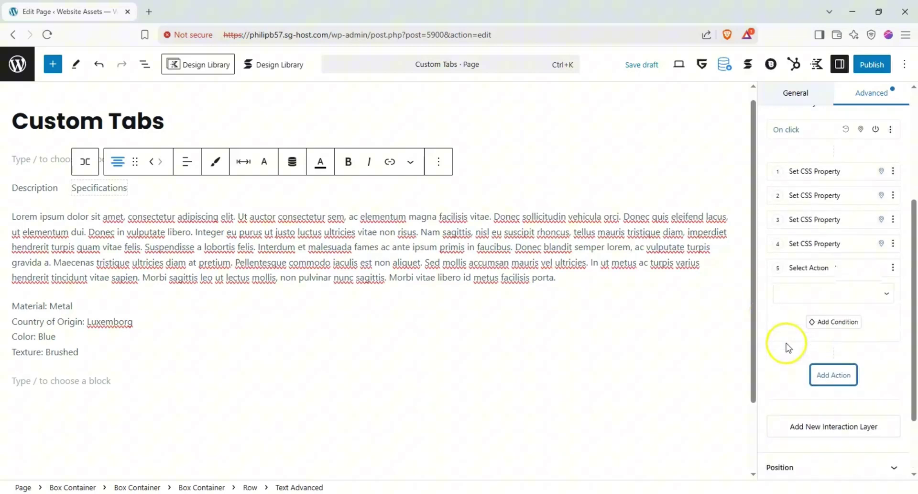
{"action": "left_click", "coordinate": [815, 267]}
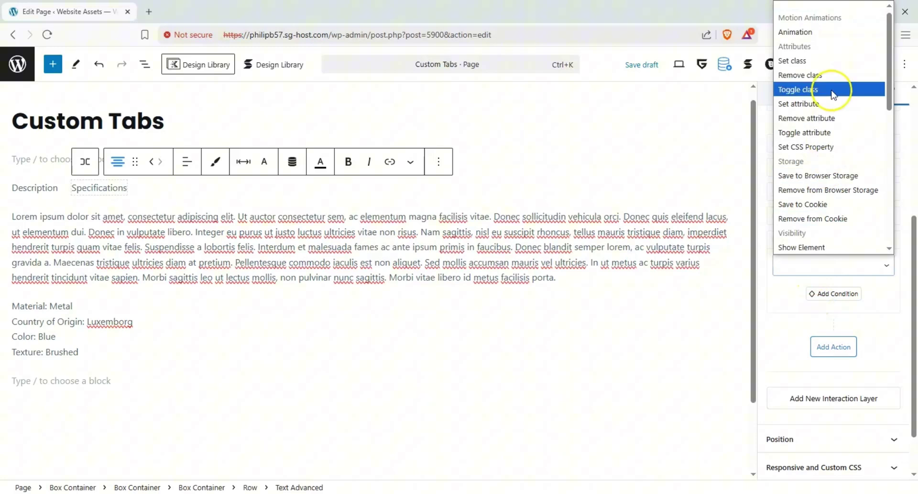
{"action": "left_click", "coordinate": [823, 64]}
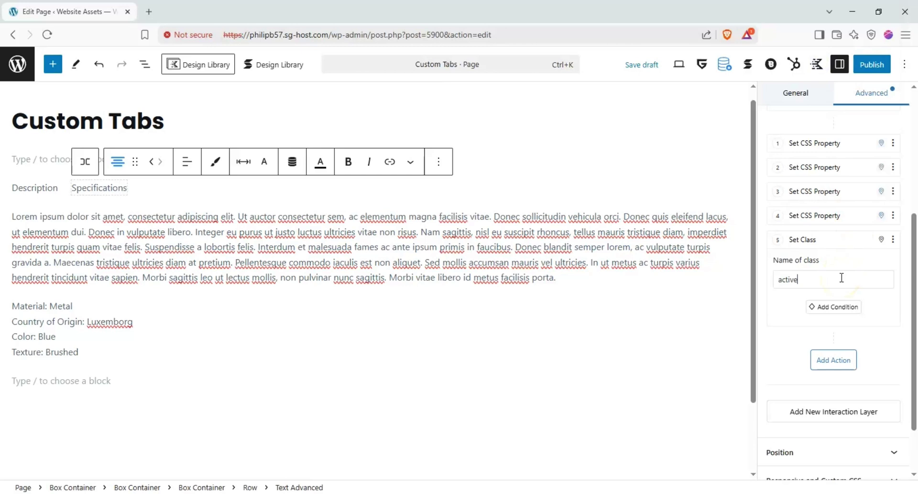
{"action": "type", "text": "active-tab"}
Step: Target the Set Class action at .specifications-tab-header using a custom action selector built from the Specifications header's Text Advanced block
{"action": "left_click", "coordinate": [881, 239]}
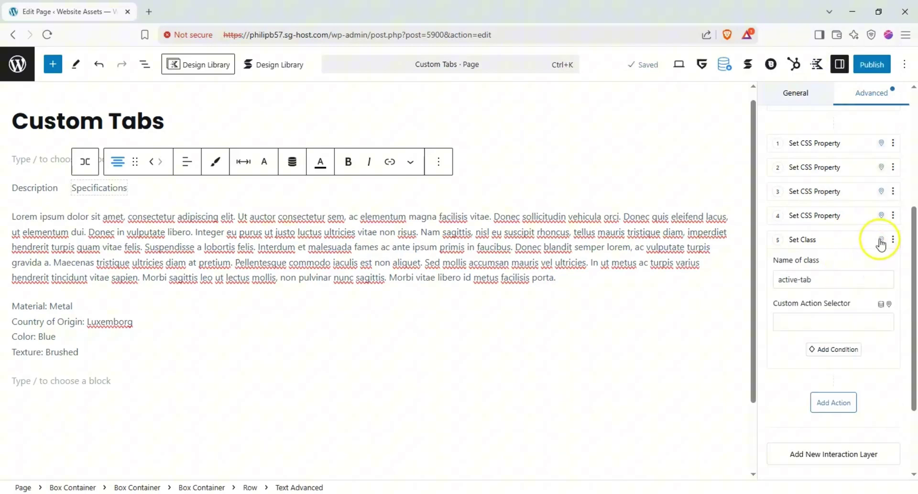
{"action": "left_click", "coordinate": [890, 305]}
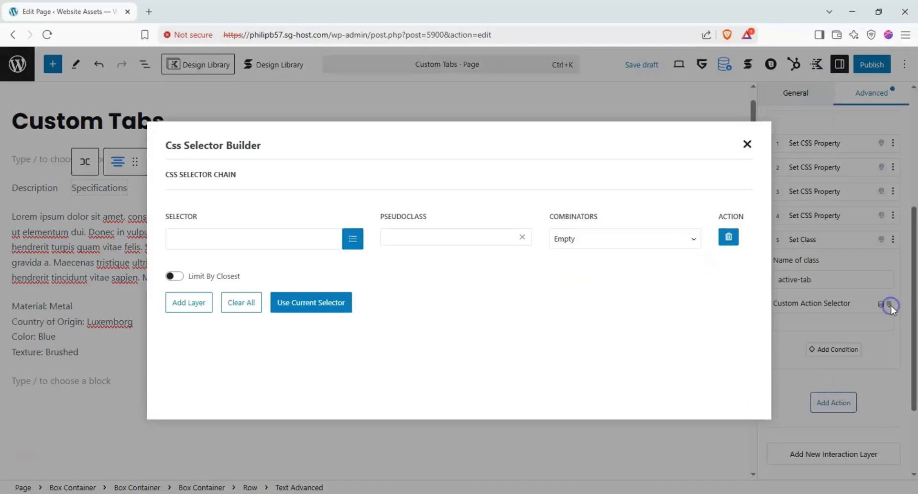
{"action": "left_click", "coordinate": [354, 238]}
{"action": "left_click", "coordinate": [177, 280]}
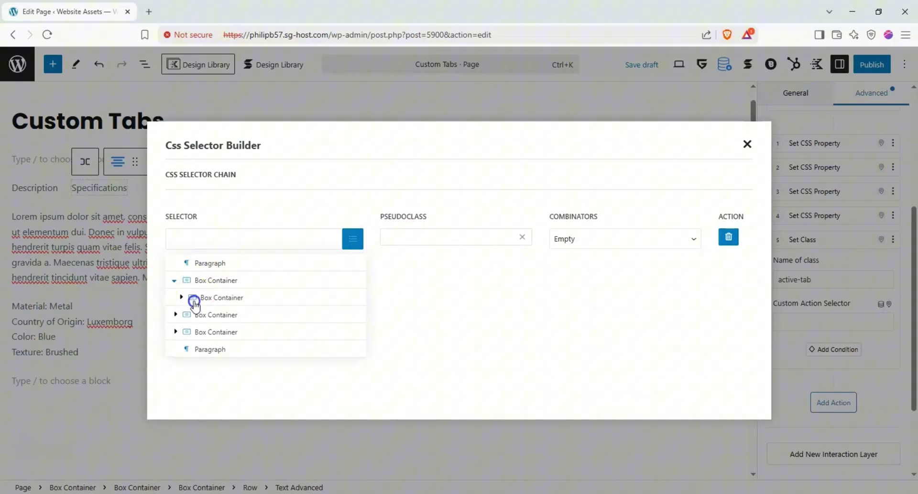
{"action": "left_click", "coordinate": [179, 297]}
{"action": "left_click", "coordinate": [186, 314]}
{"action": "left_click", "coordinate": [204, 337]}
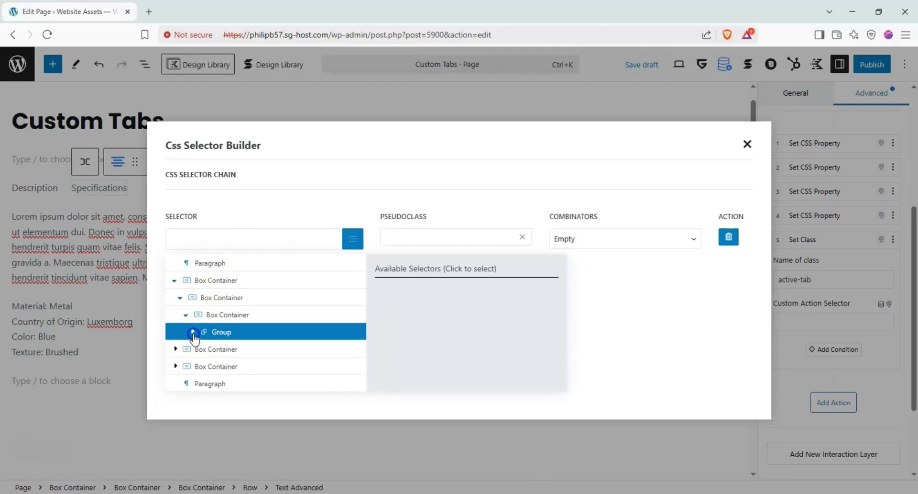
{"action": "left_click", "coordinate": [221, 365]}
{"action": "left_click", "coordinate": [400, 316]}
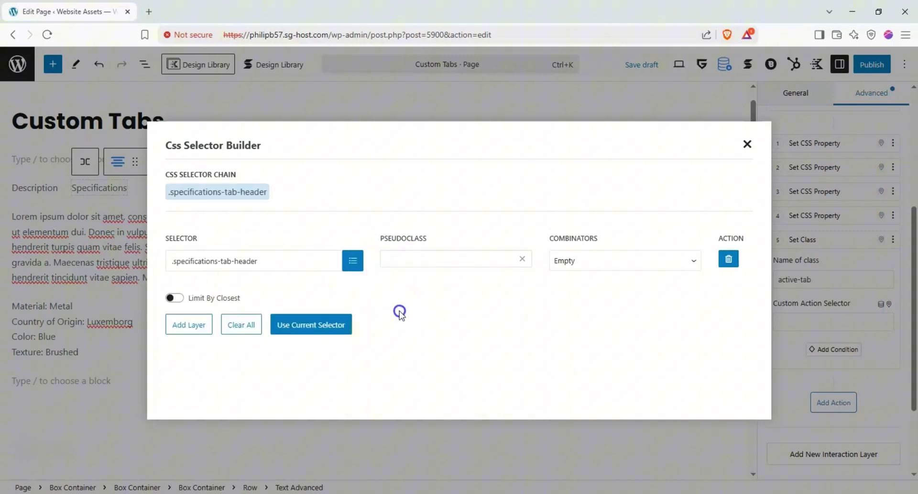
{"action": "left_click", "coordinate": [313, 330]}
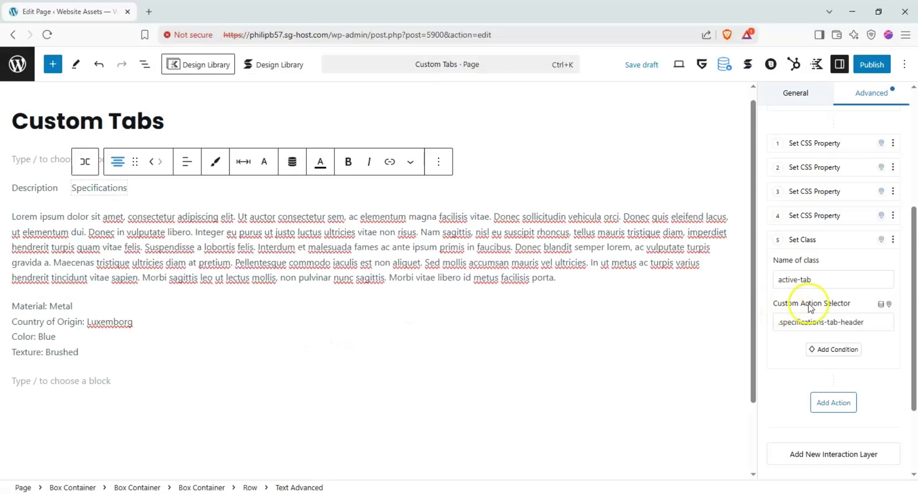
Step: Add a sixth action to the on-click interaction that removes the class active-tab
{"action": "left_click", "coordinate": [821, 403]}
{"action": "left_click", "coordinate": [832, 289]}
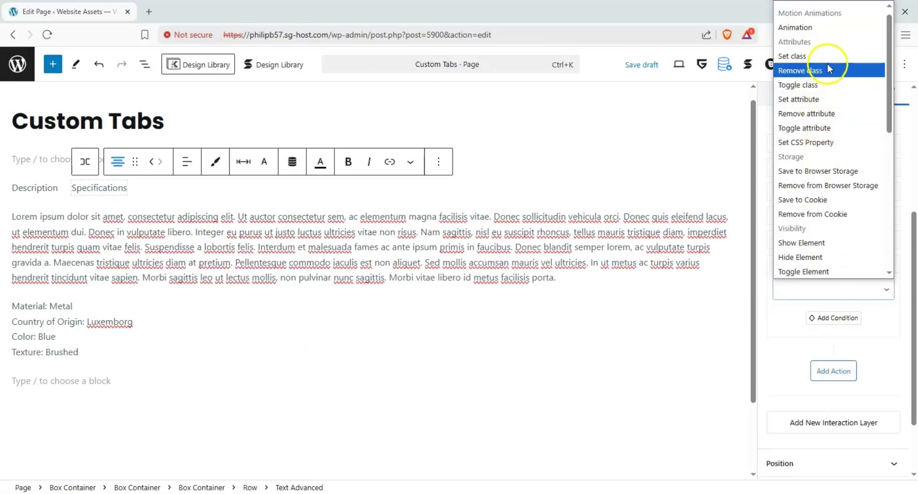
{"action": "left_click", "coordinate": [827, 65]}
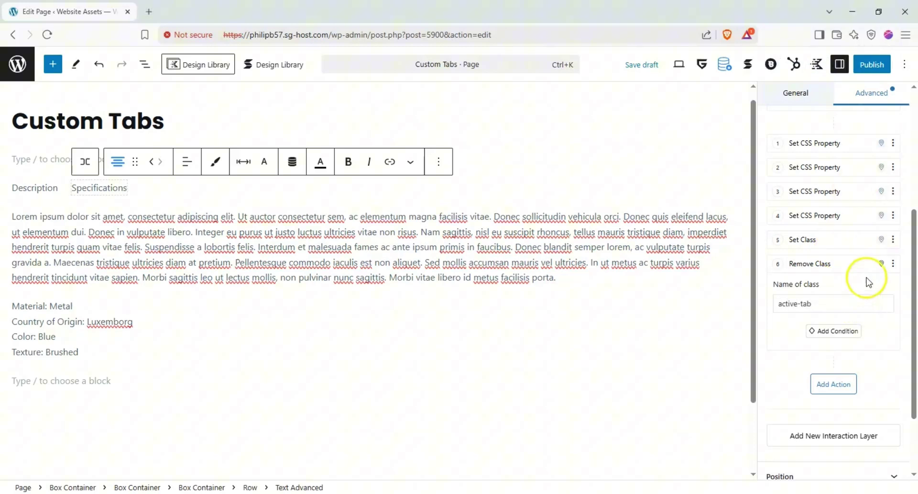
Step: Target the Remove Class action at .description-tab-header using a custom action selector built from the Description header's Text Advanced block
{"action": "left_click", "coordinate": [879, 263]}
{"action": "left_click", "coordinate": [890, 329]}
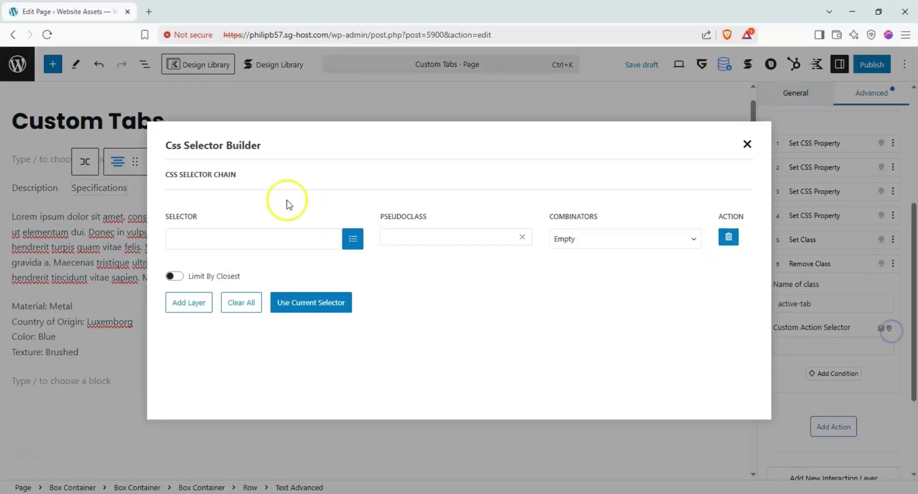
{"action": "left_click", "coordinate": [353, 238]}
{"action": "left_click", "coordinate": [191, 279]}
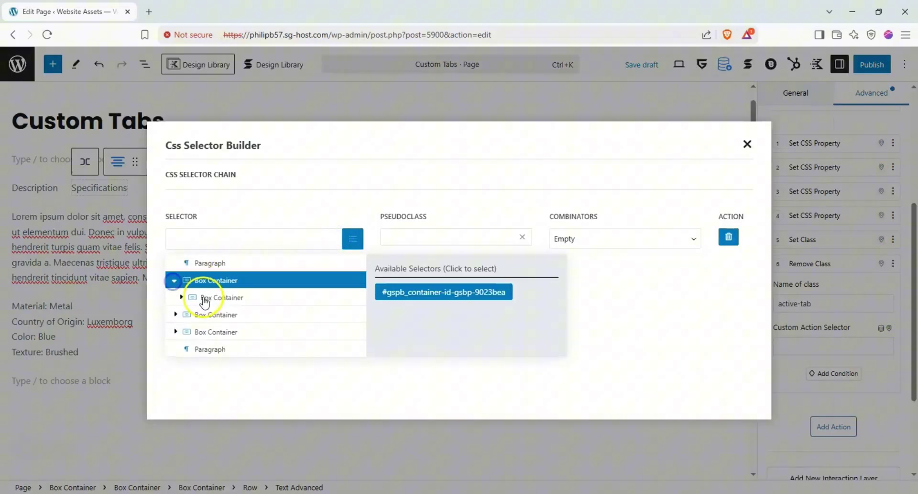
{"action": "left_click", "coordinate": [204, 297]}
{"action": "left_click", "coordinate": [201, 314]}
{"action": "left_click", "coordinate": [211, 332]}
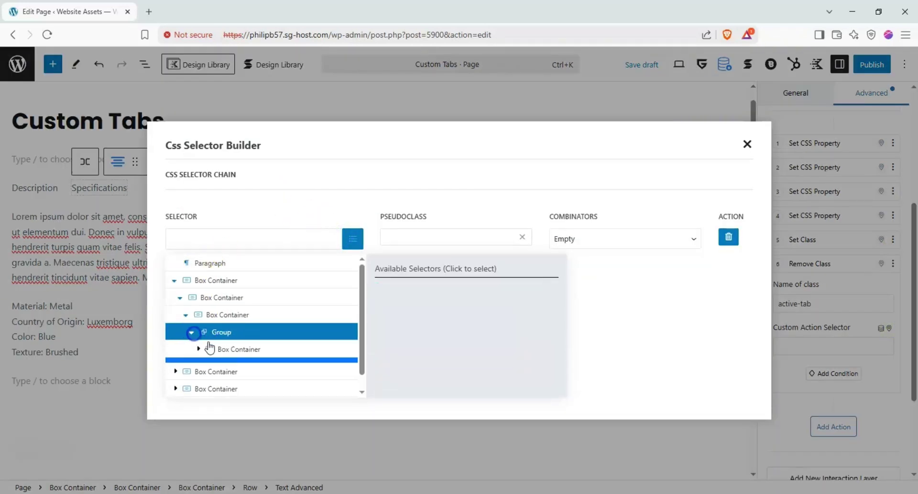
{"action": "left_click", "coordinate": [216, 348]}
{"action": "left_click", "coordinate": [221, 364]}
{"action": "left_click", "coordinate": [406, 314]}
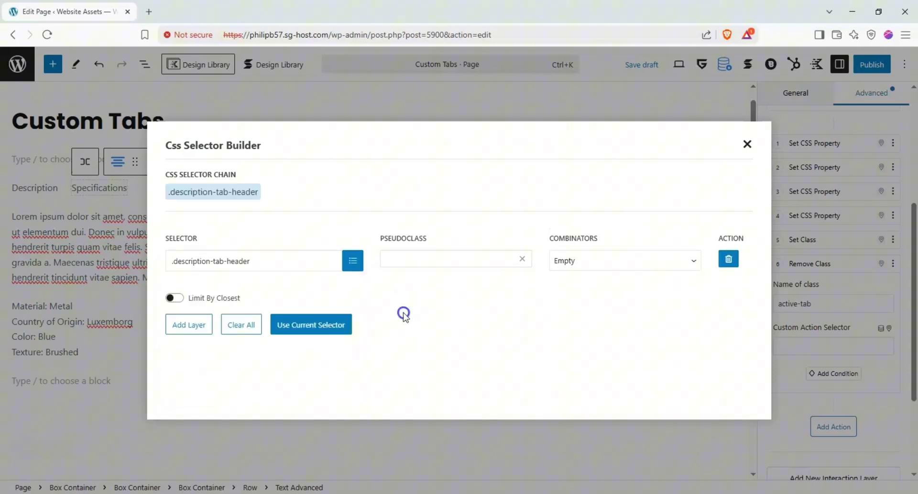
{"action": "left_click", "coordinate": [312, 324]}
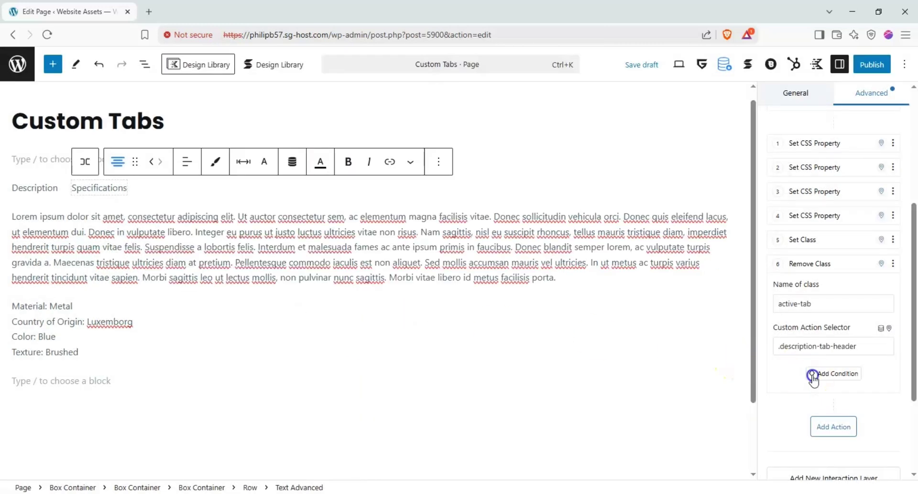
Step: Add a Class condition to the Remove Class action with Includes and the name active-tab, and publish the Custom Tabs page
{"action": "left_click", "coordinate": [814, 377]}
{"action": "left_click", "coordinate": [883, 377]}
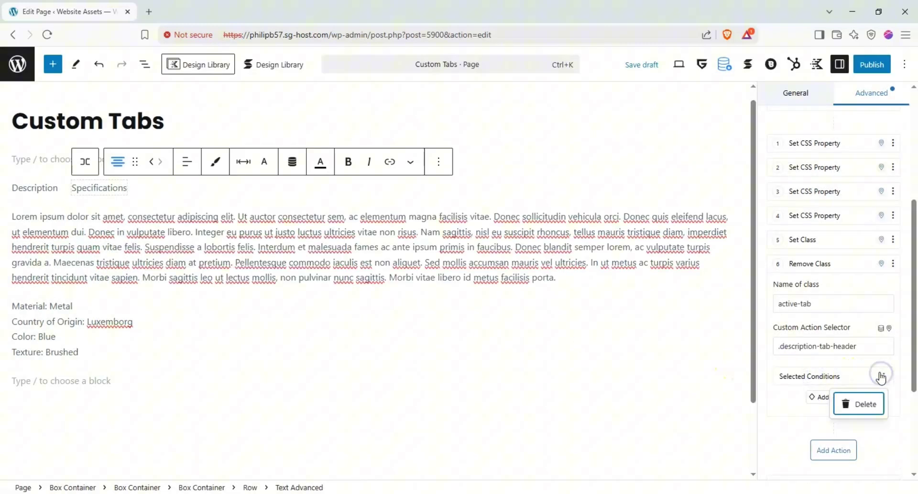
{"action": "left_click", "coordinate": [864, 377]}
{"action": "scroll", "coordinate": [851, 371], "scroll_direction": "down", "scroll_amount": 1}
{"action": "left_click", "coordinate": [841, 358]}
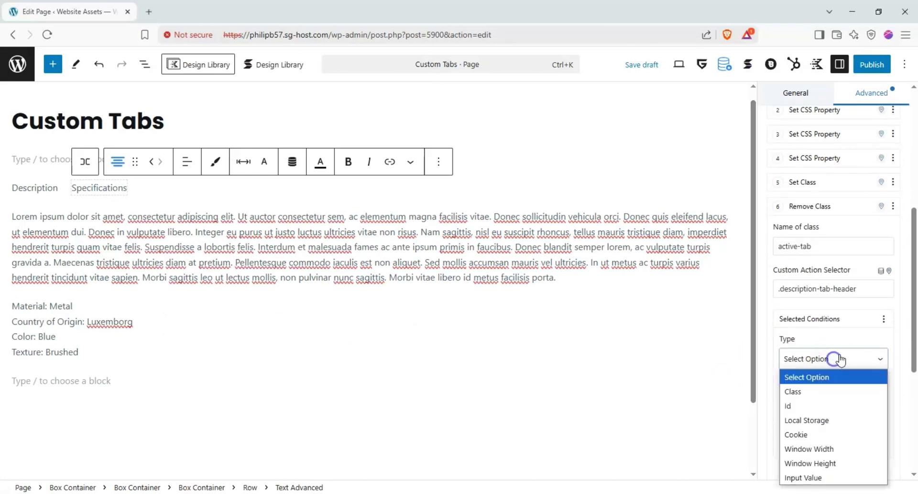
{"action": "left_click", "coordinate": [827, 391]}
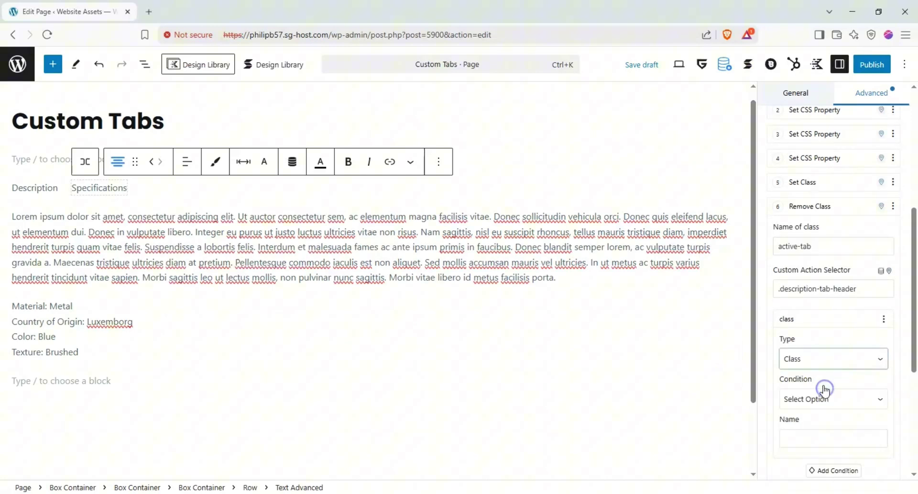
{"action": "left_click", "coordinate": [825, 399]}
{"action": "left_click", "coordinate": [819, 431]}
{"action": "left_click", "coordinate": [814, 434]}
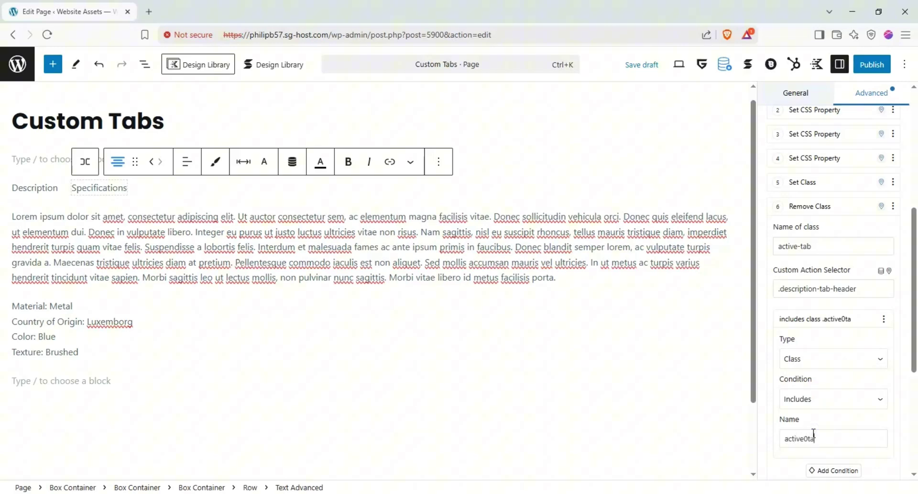
{"action": "type", "text": "active-tab"}
{"action": "left_click", "coordinate": [898, 408]}
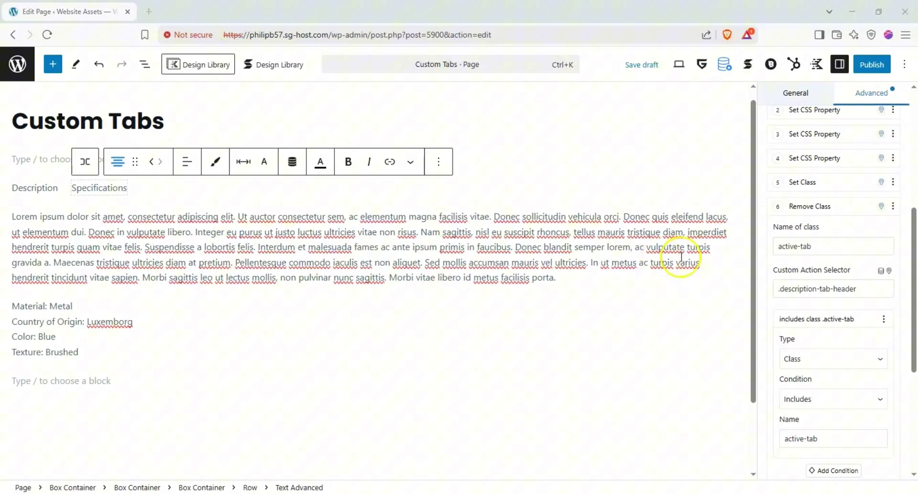
{"action": "left_click", "coordinate": [860, 72]}
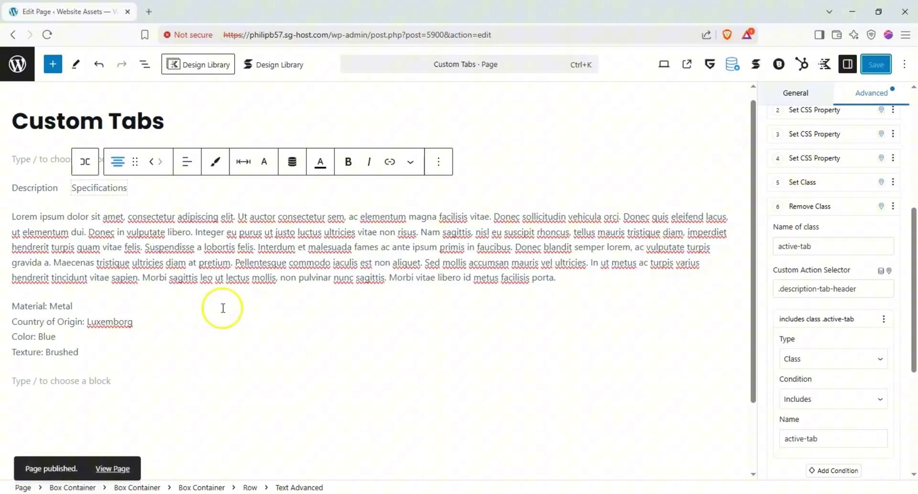
Step: Open the published Custom Tabs page and alternate between the Specifications and Description tabs to test the switching
{"action": "left_click", "coordinate": [120, 471]}
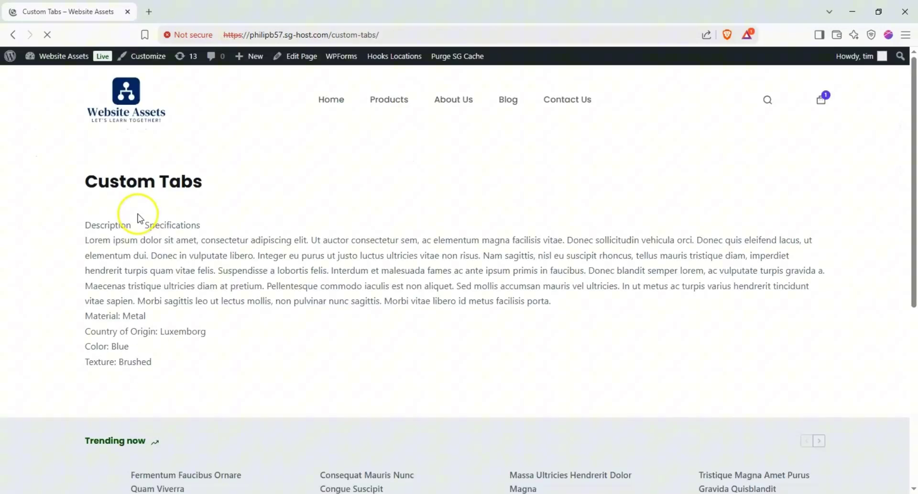
{"action": "left_click", "coordinate": [163, 226]}
{"action": "left_click", "coordinate": [119, 224]}
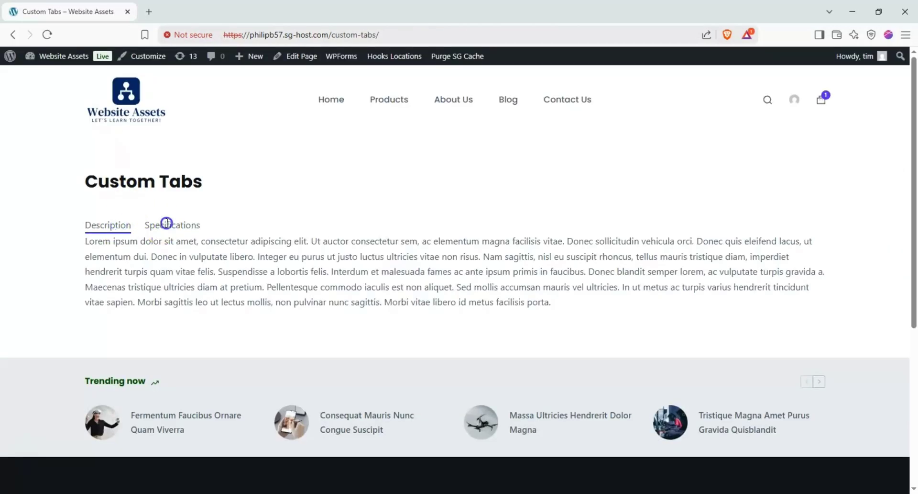
{"action": "left_click", "coordinate": [168, 224]}
{"action": "left_click", "coordinate": [108, 225]}
{"action": "left_click", "coordinate": [160, 225]}
{"action": "left_click", "coordinate": [109, 225]}
Step: Reload the published page and retest the Specifications and Description tabs from their initial state
{"action": "left_click", "coordinate": [44, 34]}
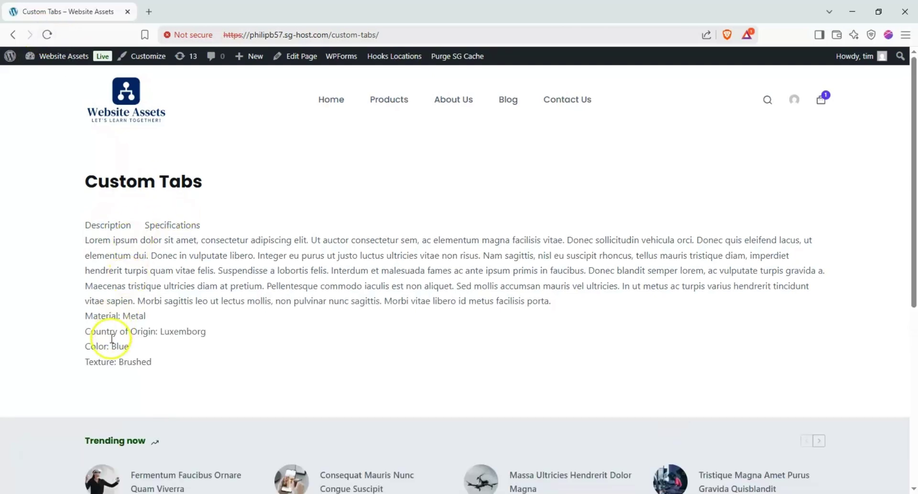
{"action": "left_click", "coordinate": [177, 224]}
{"action": "left_click", "coordinate": [112, 225]}
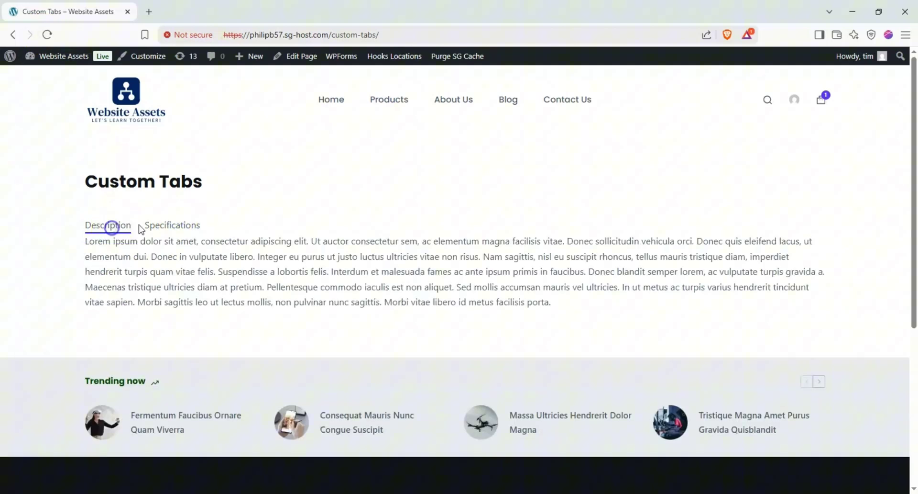
{"action": "left_click", "coordinate": [104, 221]}
Step: Return to editing the page and add the local class active-tab to the Box Container holding the Description content
{"action": "left_click", "coordinate": [300, 56]}
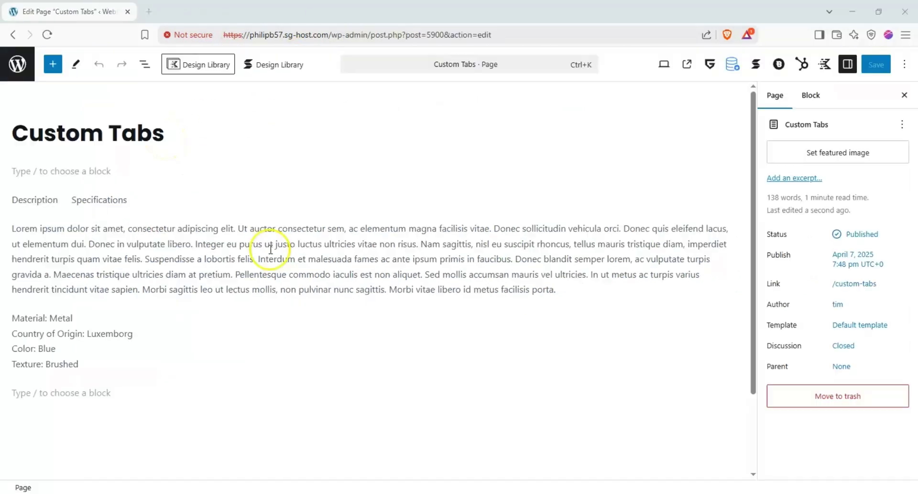
{"action": "left_click", "coordinate": [270, 249]}
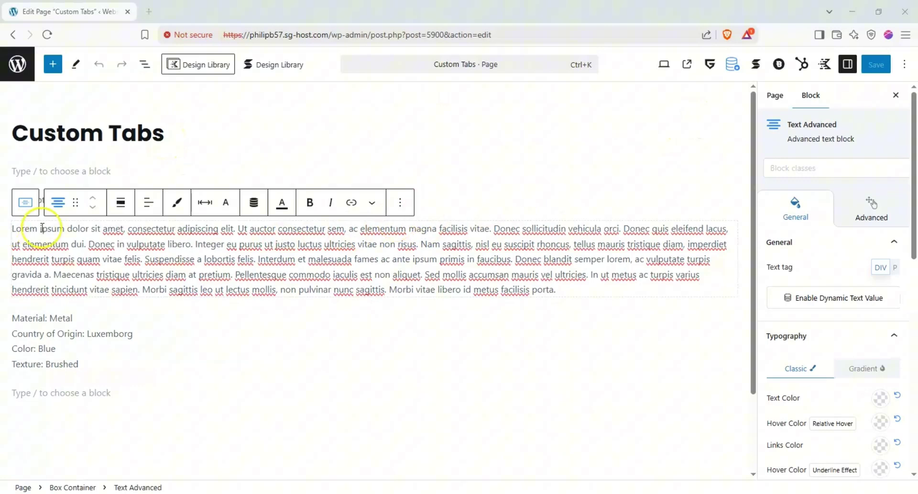
{"action": "left_click", "coordinate": [25, 202]}
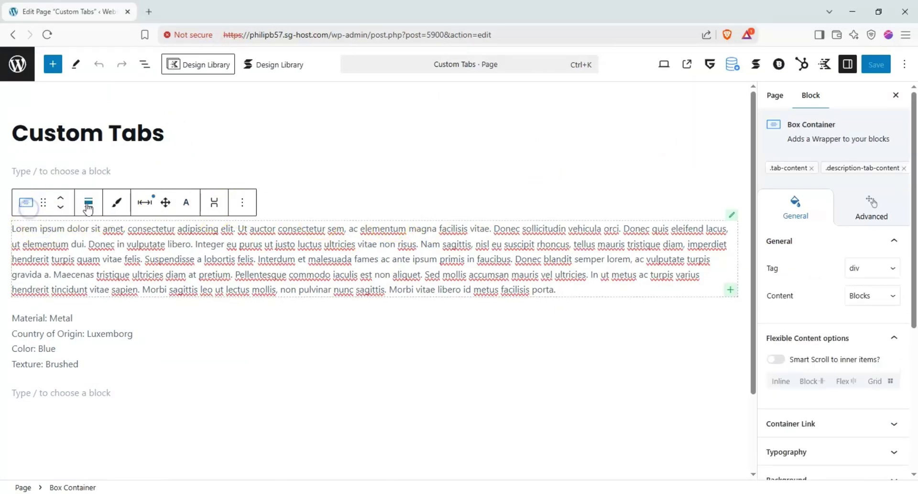
{"action": "left_click", "coordinate": [908, 169]}
{"action": "left_click", "coordinate": [909, 171]}
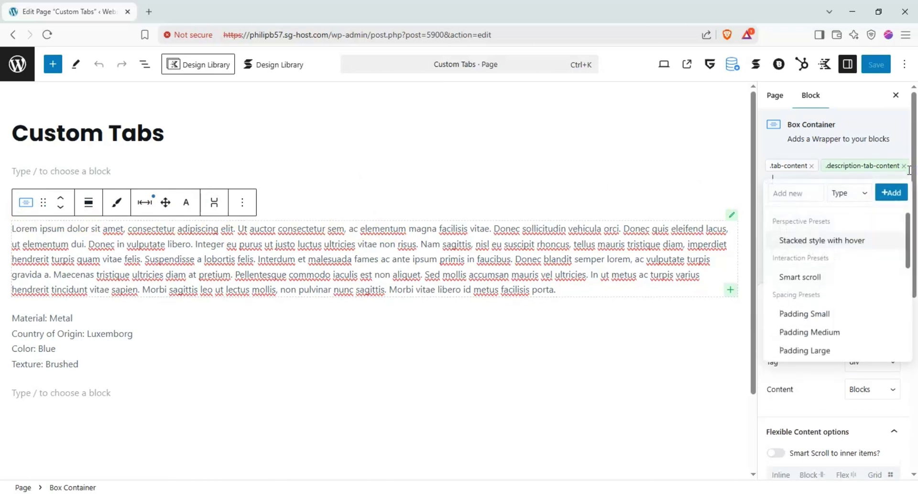
{"action": "type", "text": "active-tab"}
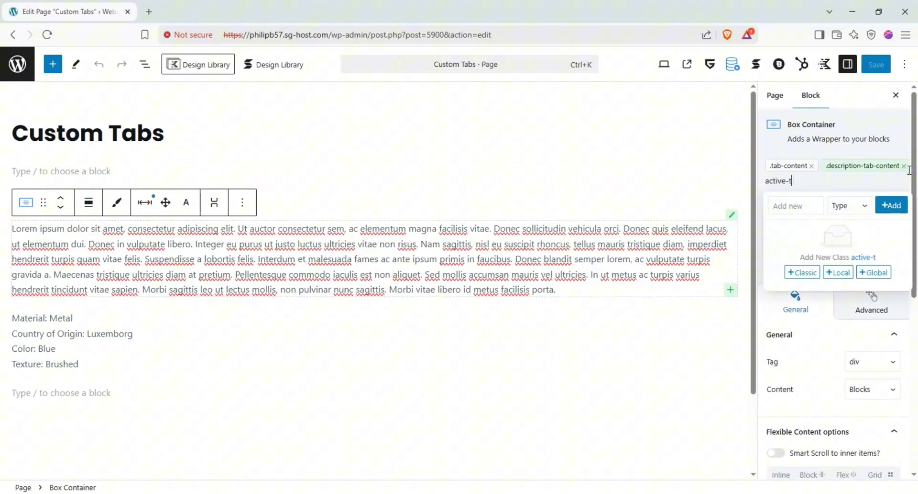
{"action": "left_click", "coordinate": [837, 271]}
{"action": "left_click", "coordinate": [214, 325]}
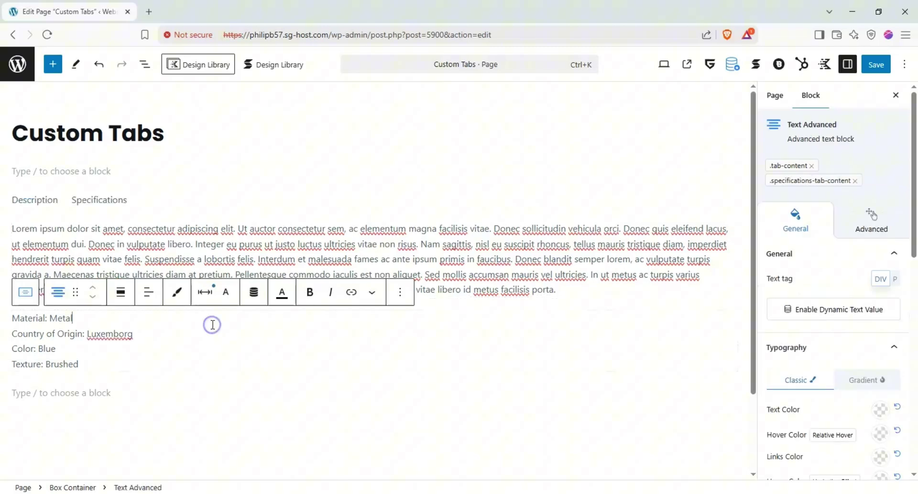
{"action": "left_click", "coordinate": [881, 182]}
{"action": "type", "text": "hidden"}
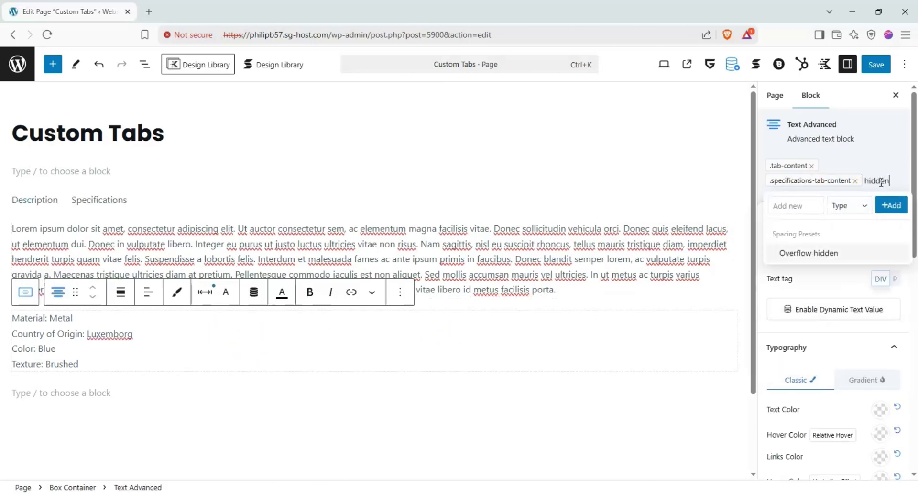
{"action": "key", "text": "Return"}
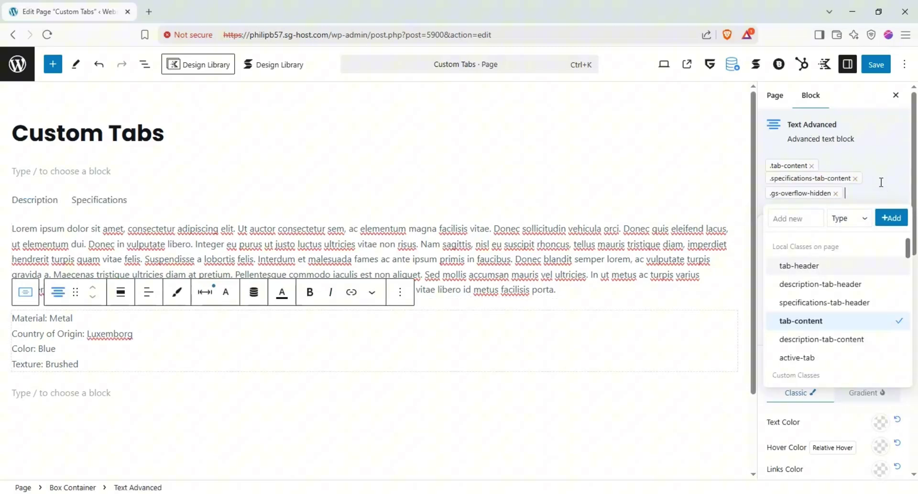
{"action": "left_click", "coordinate": [837, 192]}
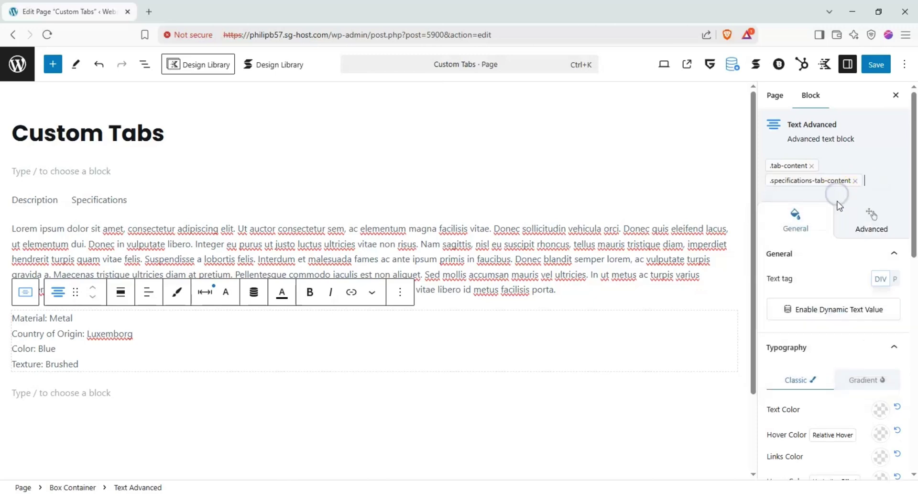
Step: Add a new local class named hidden to the Text Advanced block holding the Specifications content
{"action": "type", "text": "hidden"}
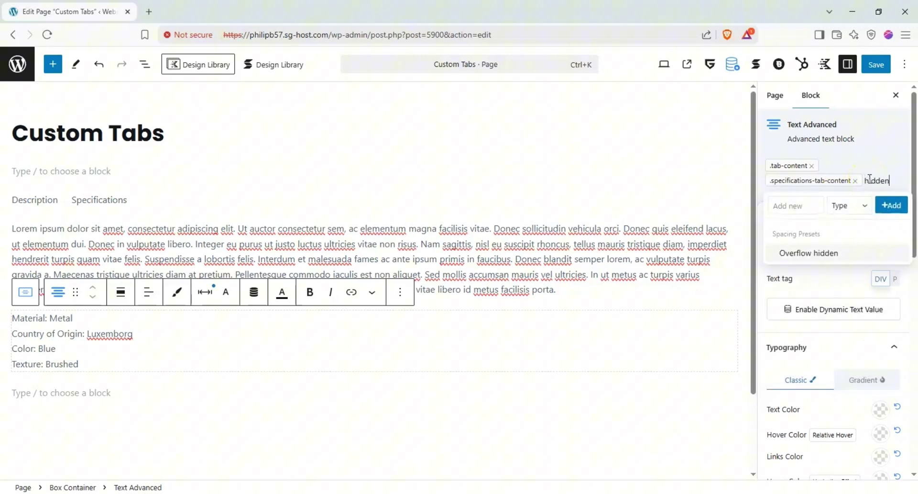
{"action": "left_click", "coordinate": [850, 205]}
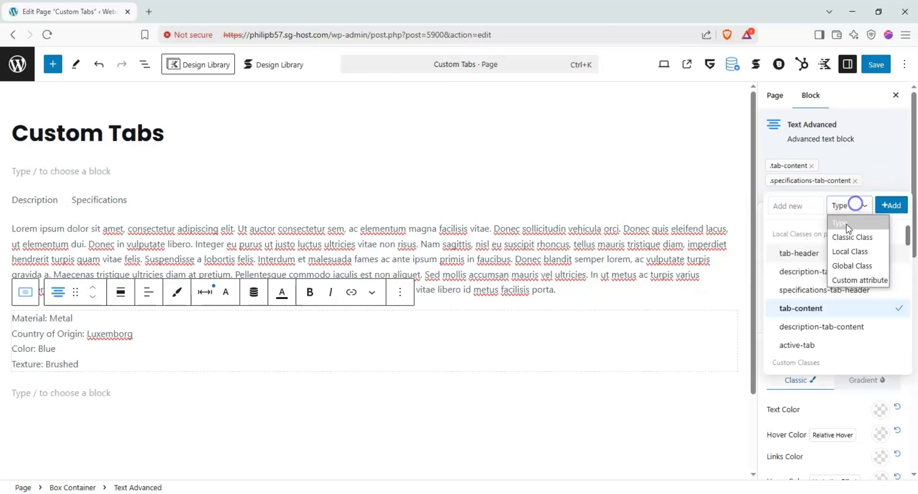
{"action": "left_click", "coordinate": [847, 249]}
{"action": "left_click", "coordinate": [885, 210]}
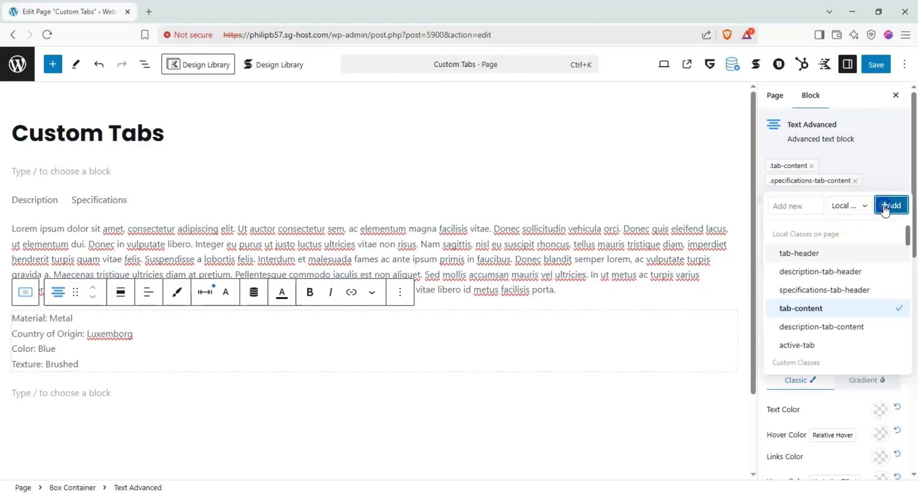
{"action": "left_click", "coordinate": [802, 212]}
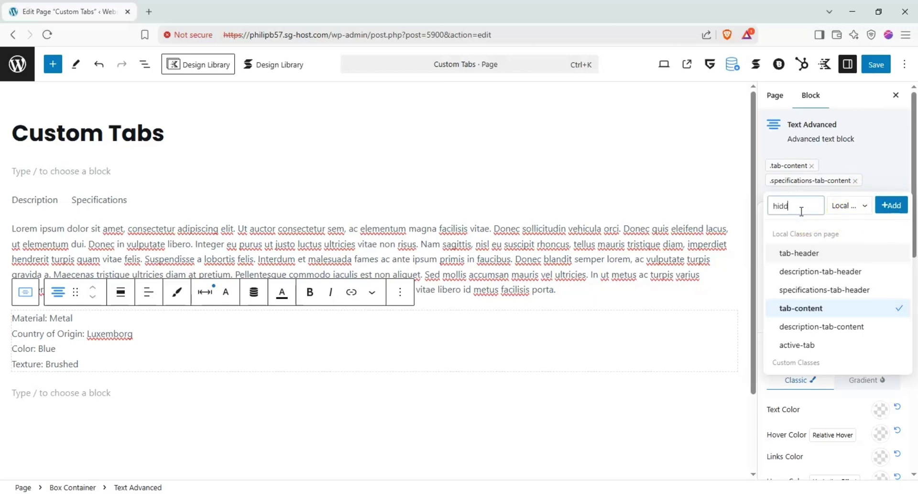
{"action": "left_click", "coordinate": [874, 215]}
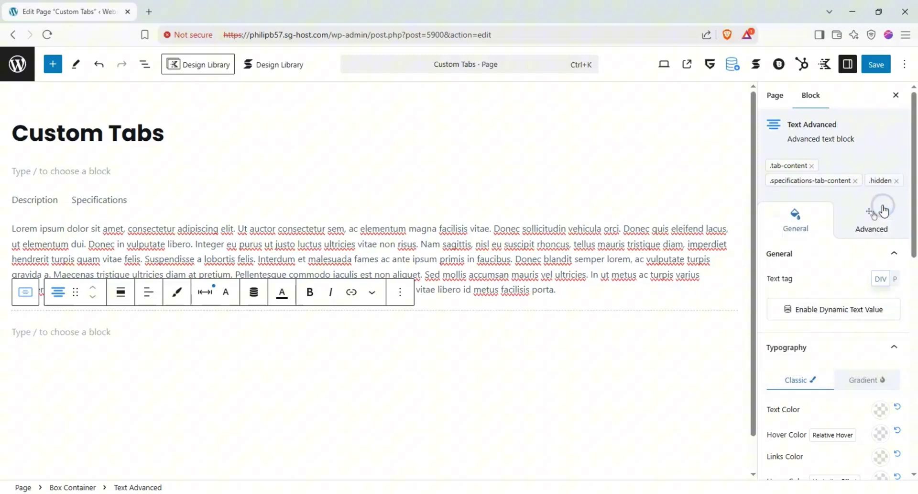
Step: Save the Custom Tabs page, then view it in a new browser tab and switch to the Specifications tab
{"action": "left_click", "coordinate": [877, 69]}
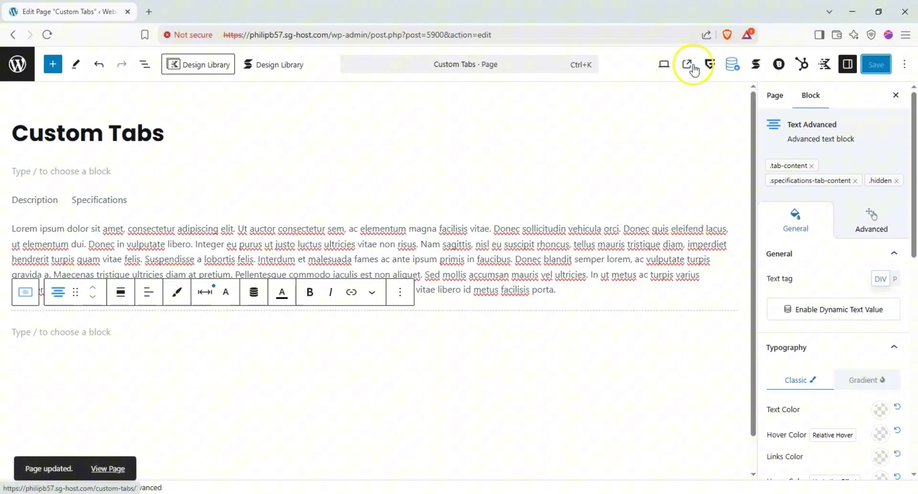
{"action": "left_click", "coordinate": [690, 69]}
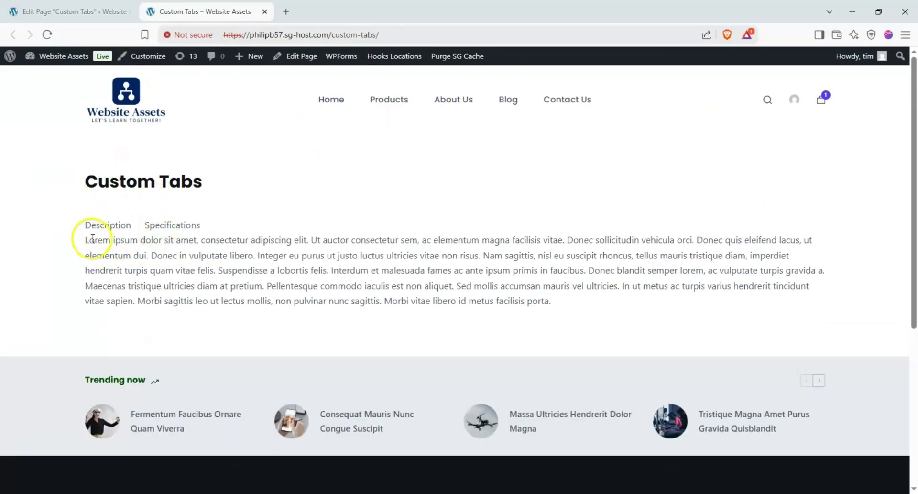
{"action": "left_click", "coordinate": [192, 223]}
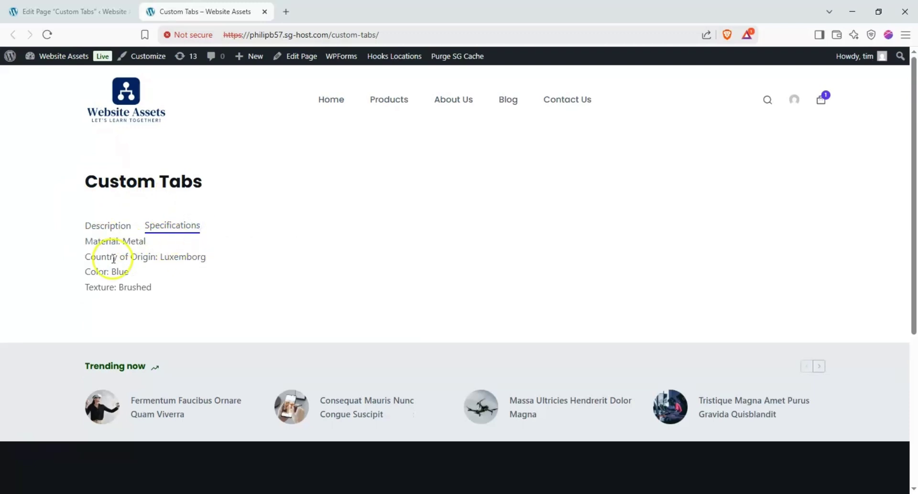